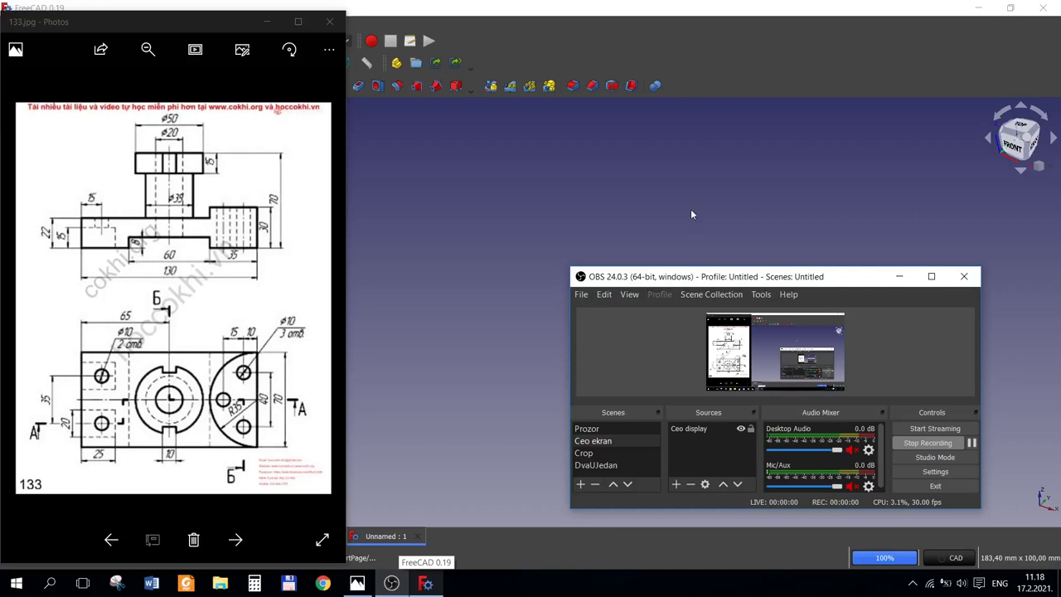
Step: Glance at the reference drawing and check FreeCAD's version under Help > About
{"action": "left_click", "coordinate": [690, 209]}
{"action": "left_click", "coordinate": [358, 584]}
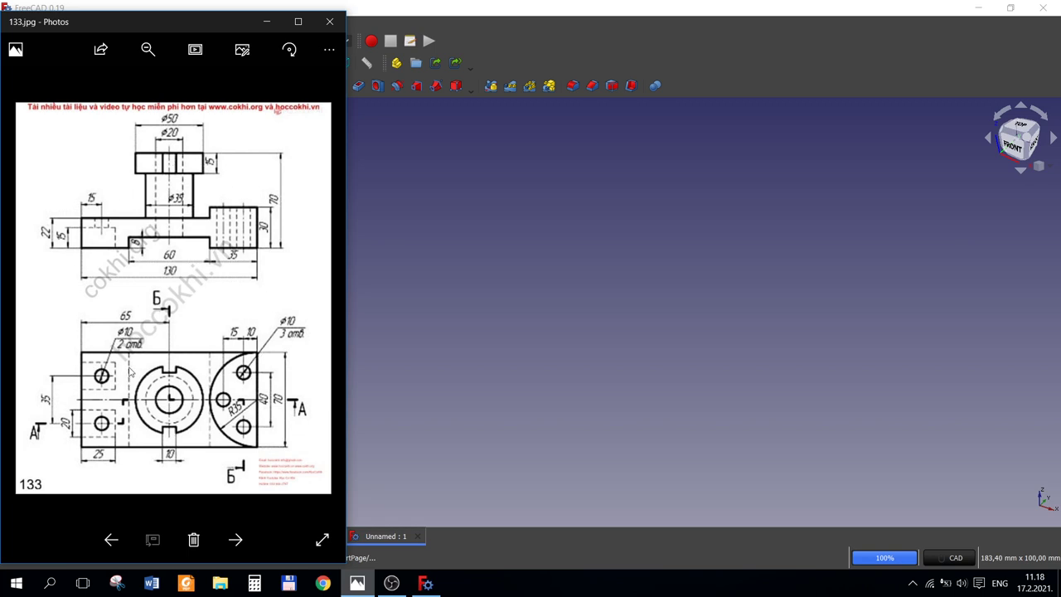
{"action": "left_click", "coordinate": [470, 367]}
{"action": "left_click", "coordinate": [271, 23]}
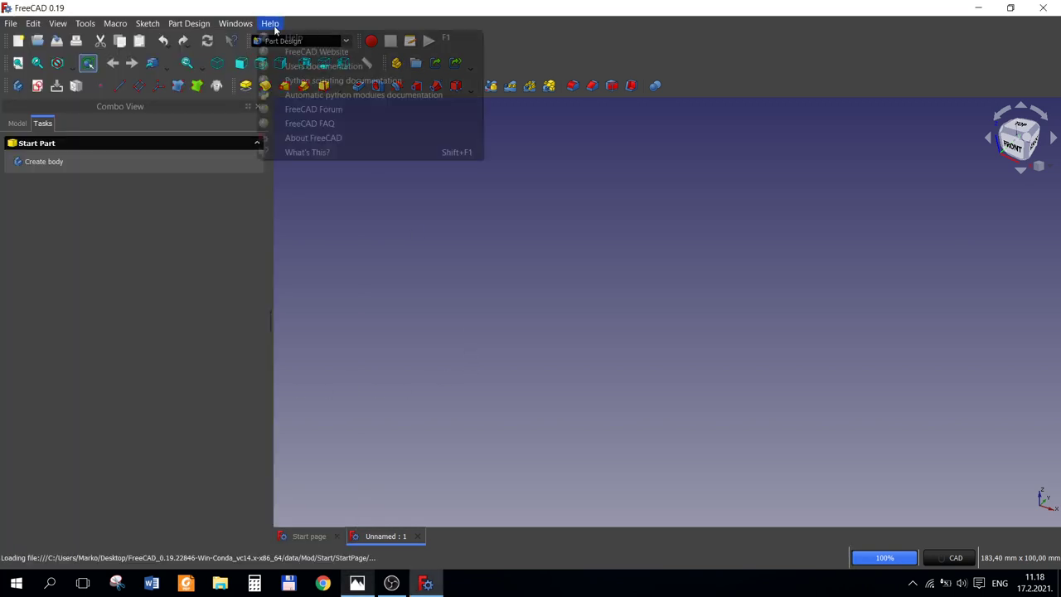
{"action": "left_click", "coordinate": [311, 136]}
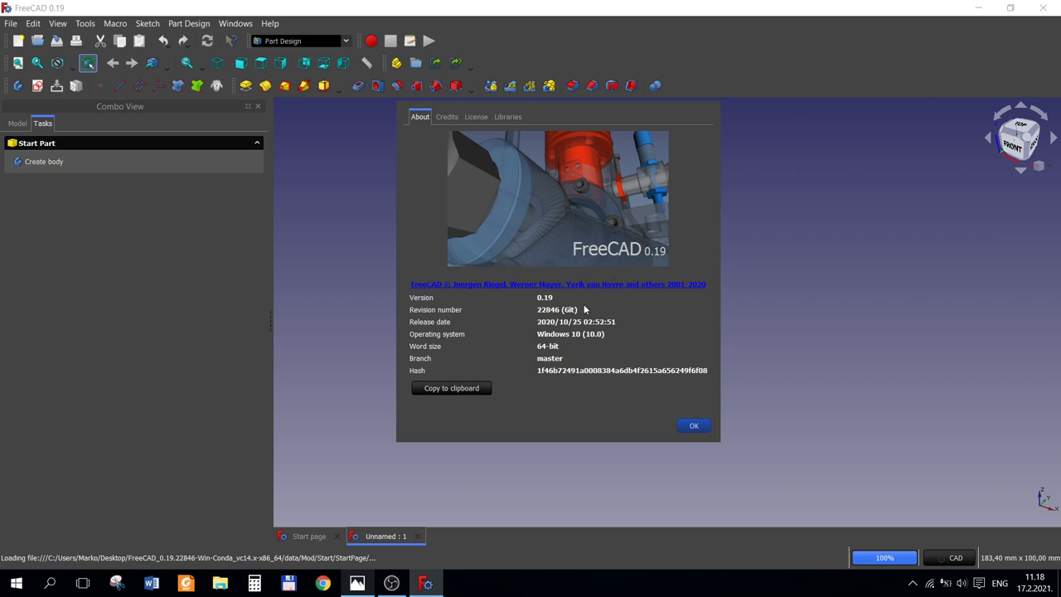
{"action": "left_click", "coordinate": [695, 426]}
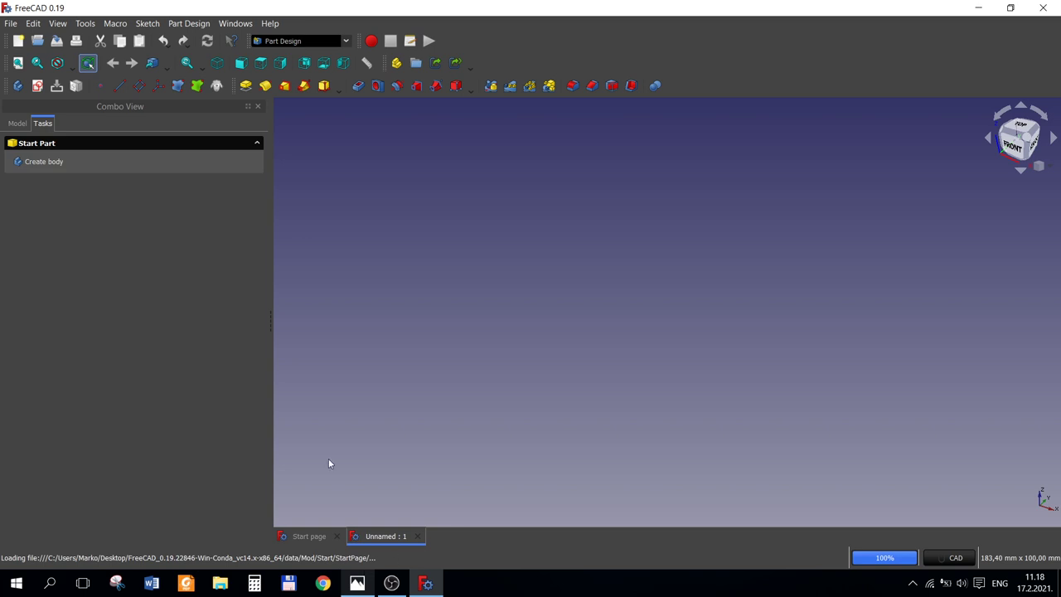
Step: Recheck the drawing and keep Part Design as the active workbench
{"action": "left_click", "coordinate": [357, 585]}
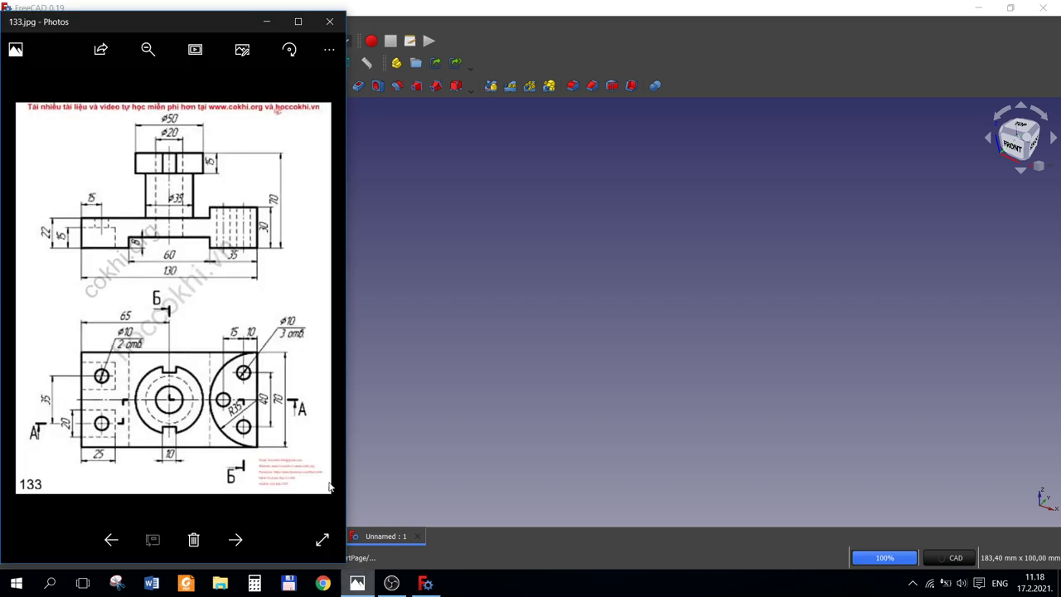
{"action": "left_click", "coordinate": [503, 317]}
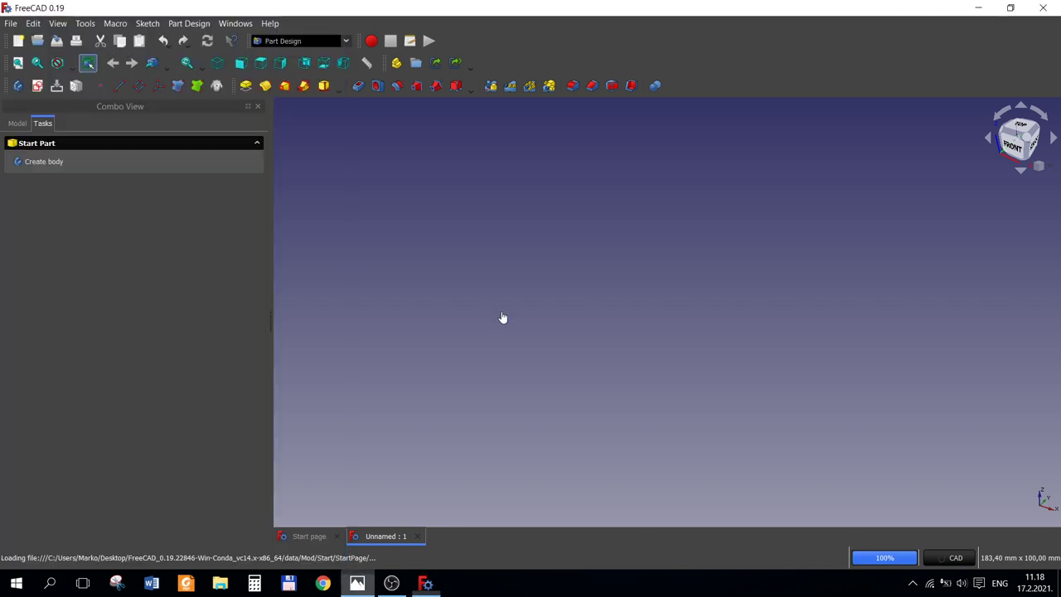
{"action": "left_click", "coordinate": [314, 39]}
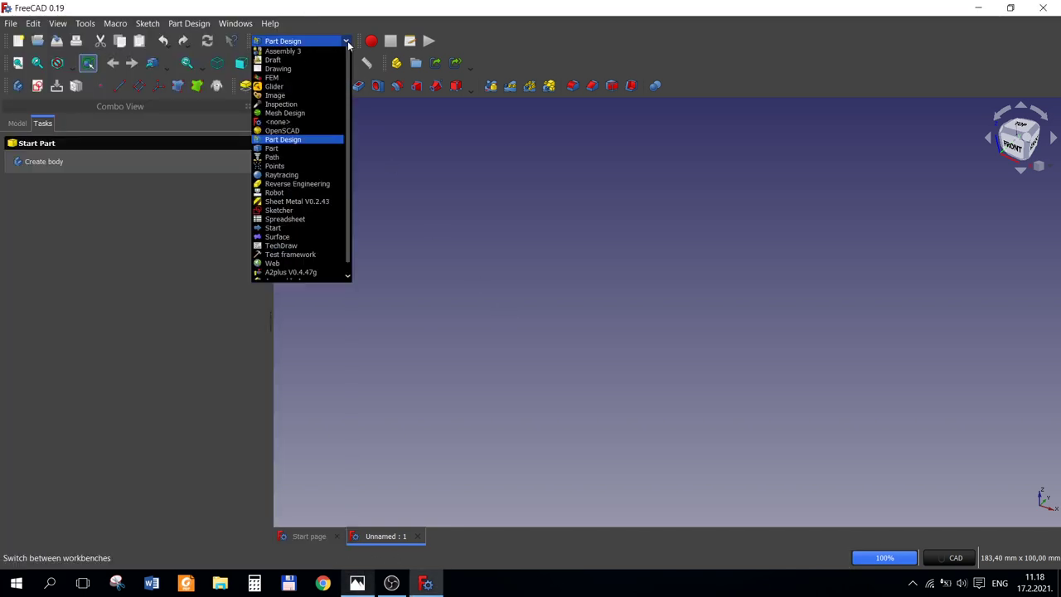
{"action": "left_click", "coordinate": [491, 172]}
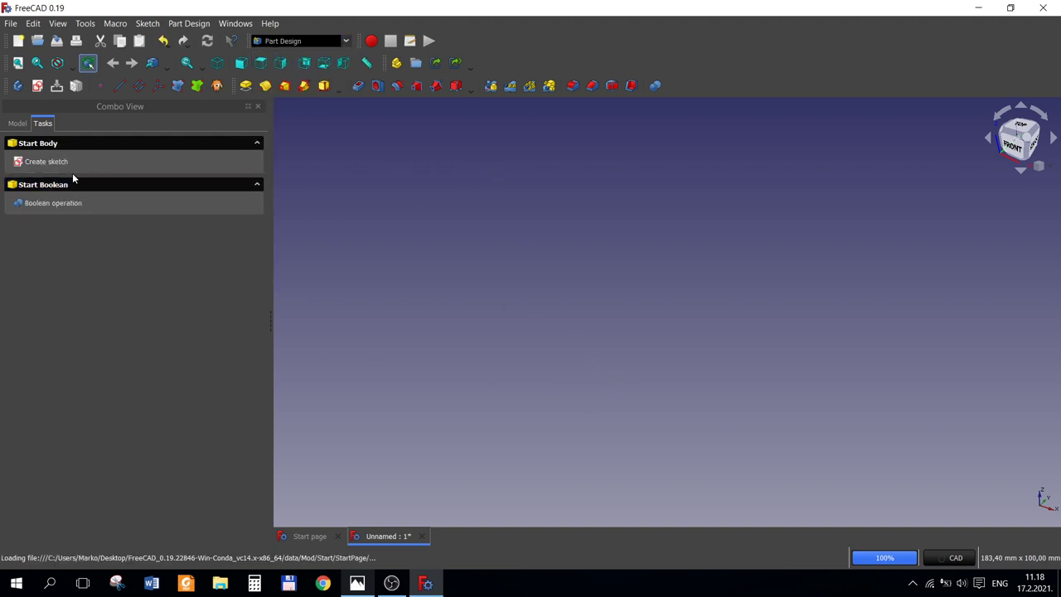
Step: Start a new sketch on the XY plane
{"action": "left_click", "coordinate": [46, 162]}
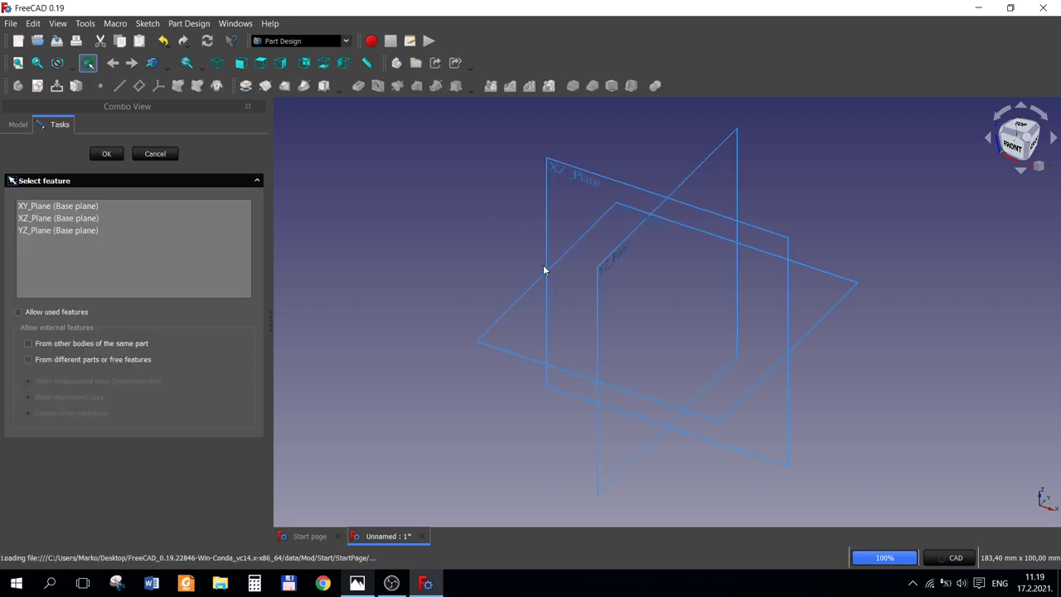
{"action": "left_click", "coordinate": [809, 336]}
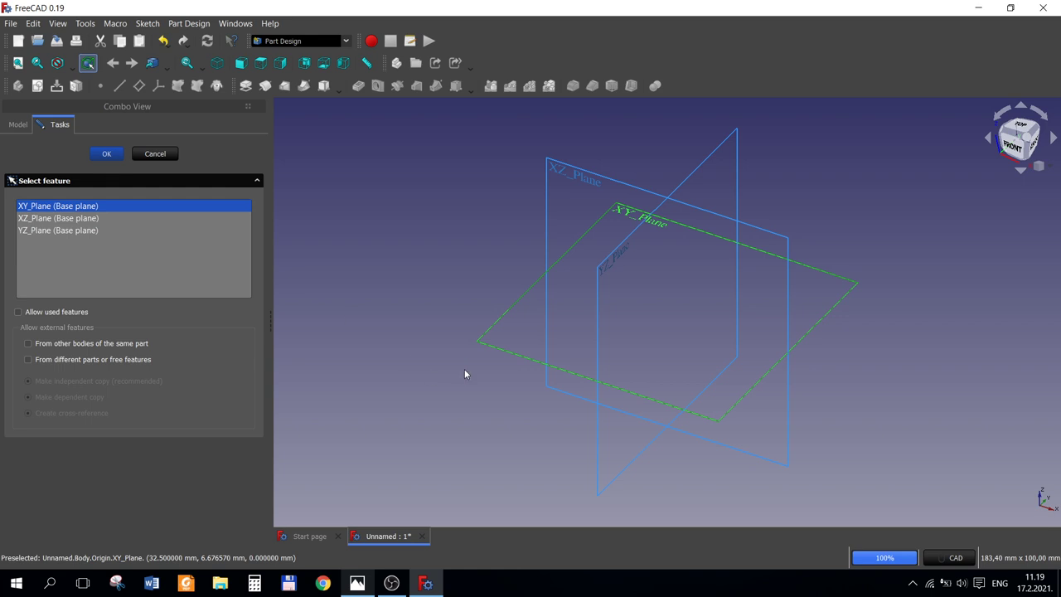
{"action": "key", "text": "Return"}
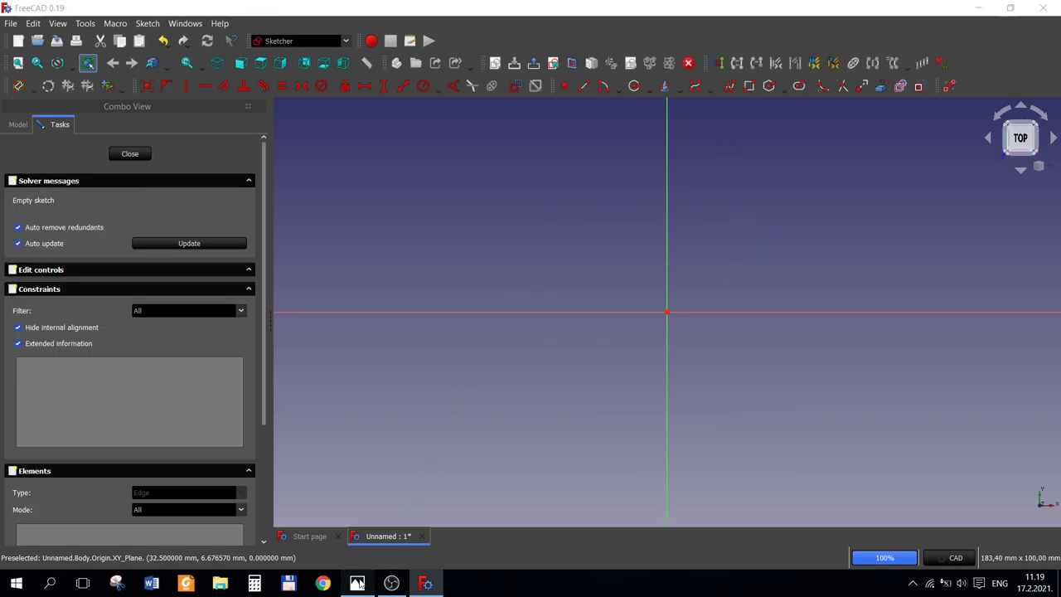
{"action": "left_click", "coordinate": [357, 583]}
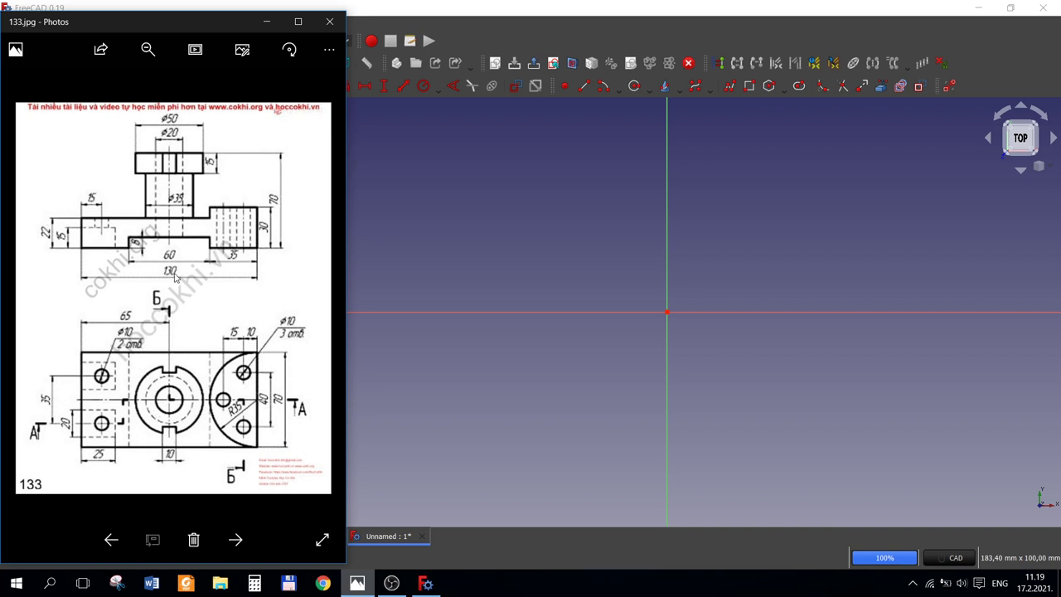
{"action": "left_click", "coordinate": [681, 412]}
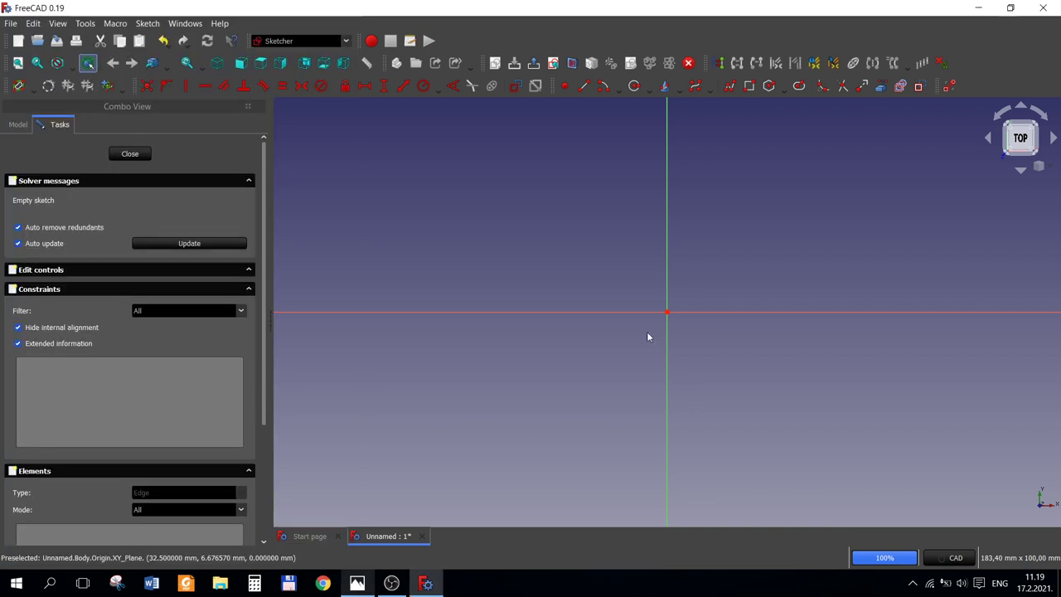
Step: Draw a rectangle and constrain it to 130 mm wide and 70 mm tall
{"action": "left_click", "coordinate": [749, 86]}
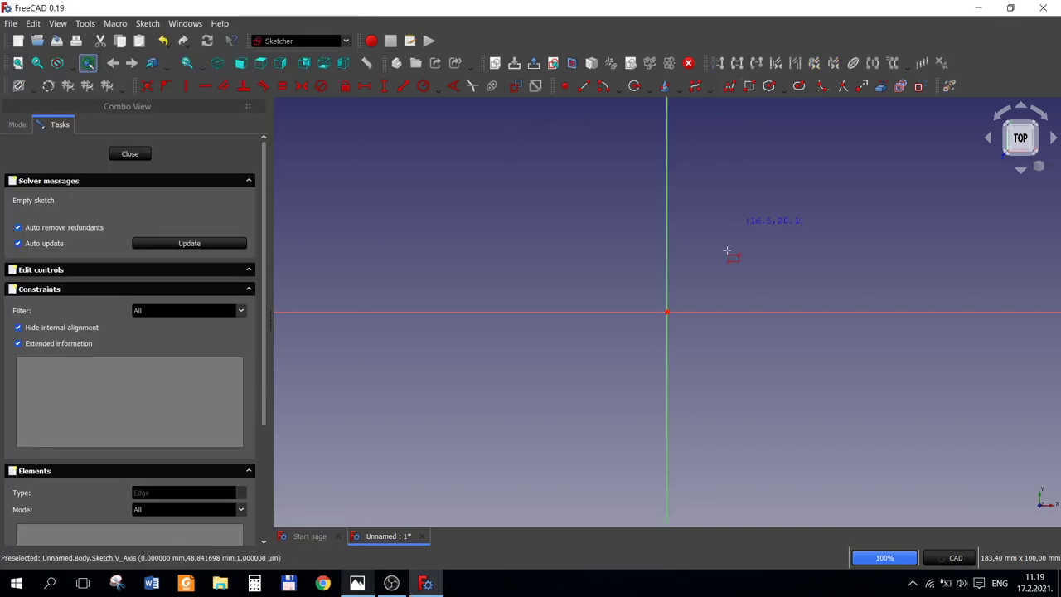
{"action": "left_click", "coordinate": [579, 392]}
{"action": "left_click", "coordinate": [804, 251]}
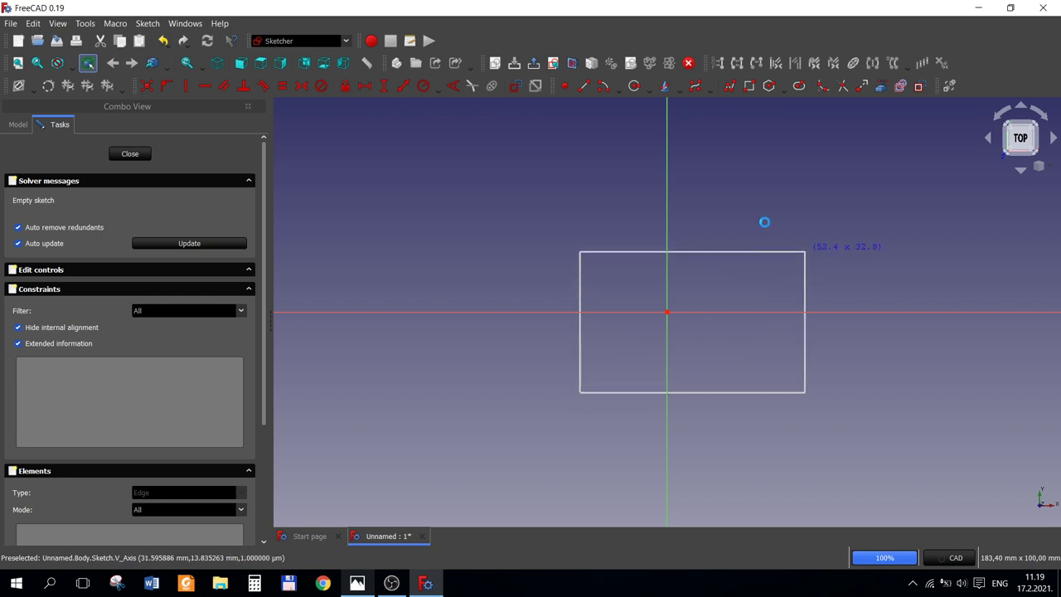
{"action": "left_click", "coordinate": [639, 251]}
{"action": "type", "text": "1"}
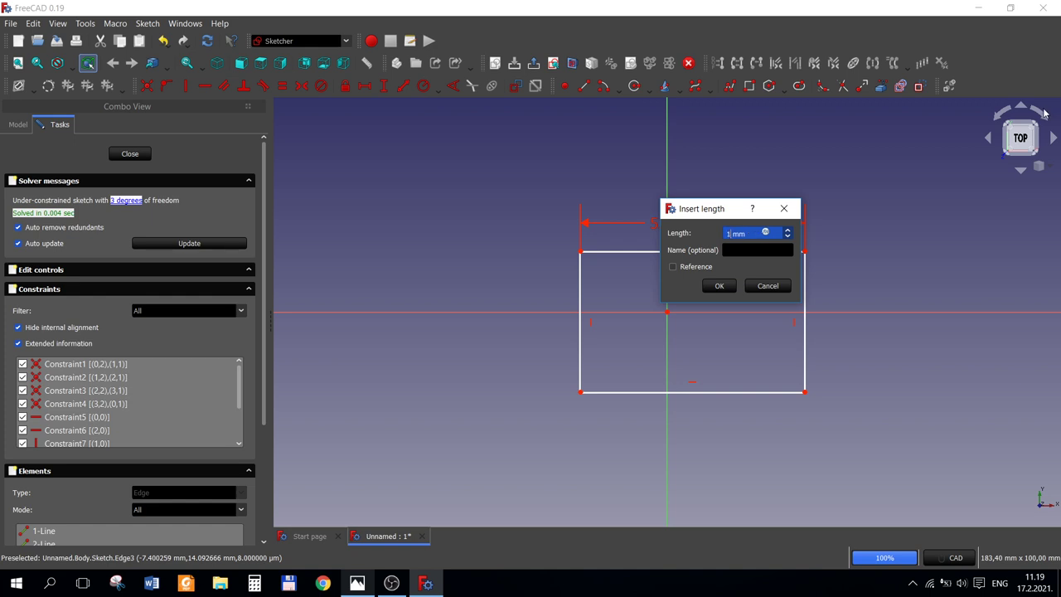
{"action": "type", "text": "30"}
{"action": "key", "text": "Return"}
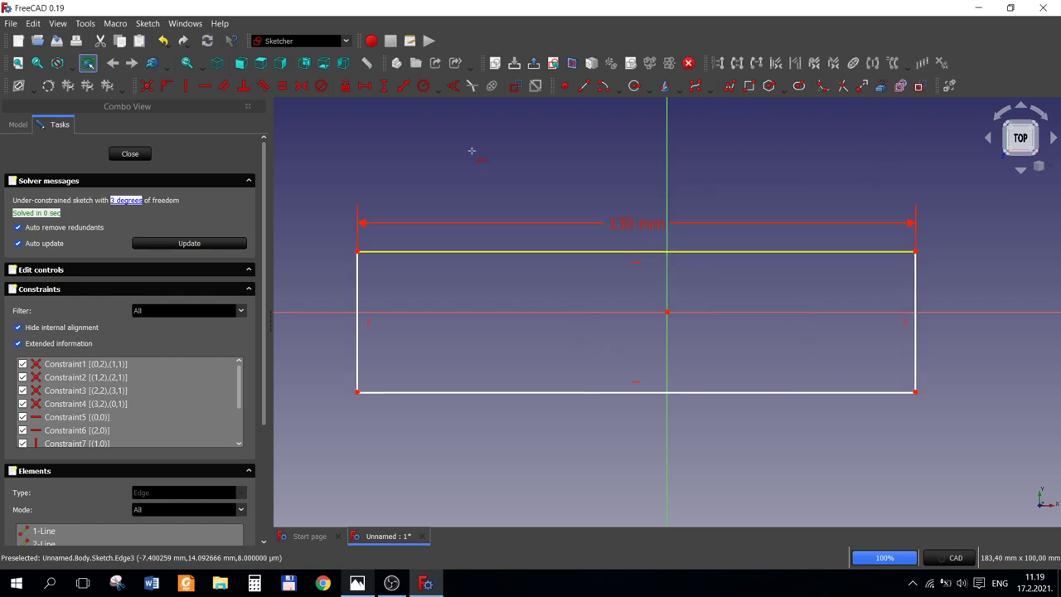
{"action": "left_click", "coordinate": [358, 343]}
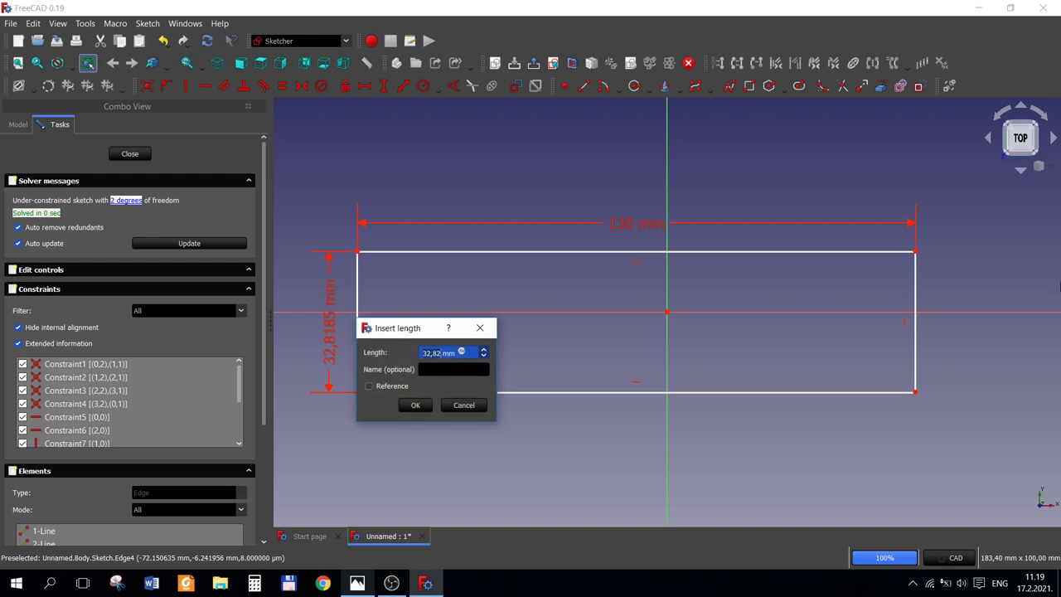
{"action": "type", "text": "7"}
{"action": "type", "text": "0"}
{"action": "key", "text": "Return"}
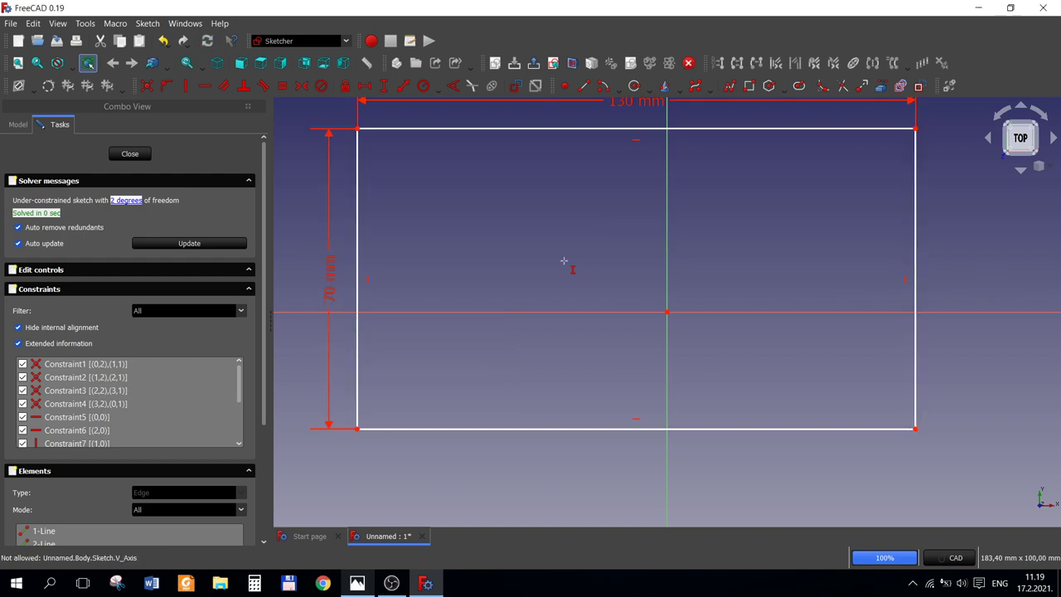
{"action": "right_click", "coordinate": [561, 261]}
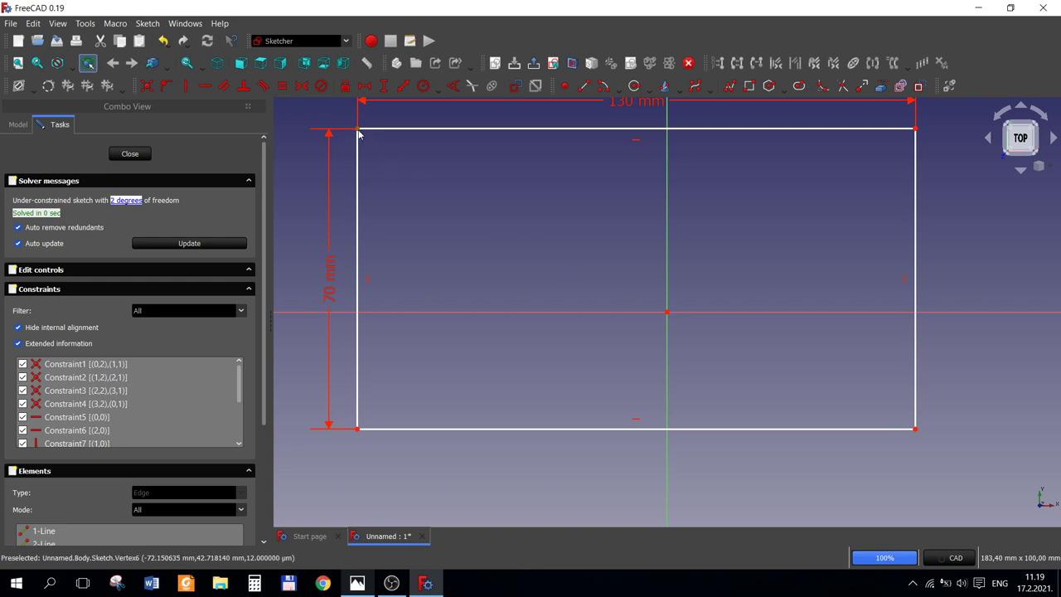
Step: Centre the rectangle on the origin with symmetry constraints about both axes
{"action": "left_click", "coordinate": [357, 428]}
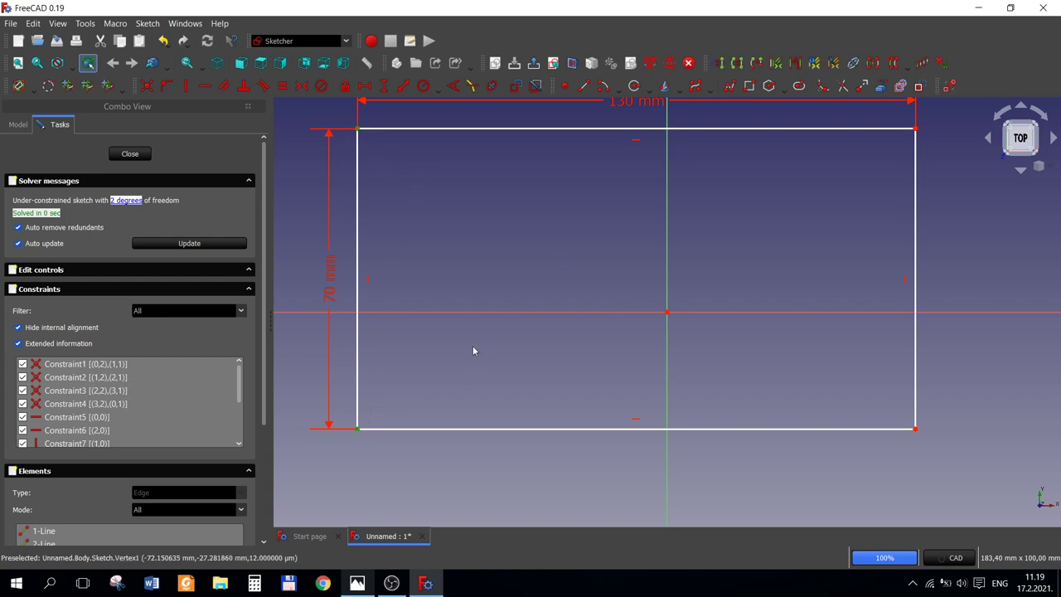
{"action": "left_click", "coordinate": [380, 313]}
{"action": "left_click", "coordinate": [300, 86]}
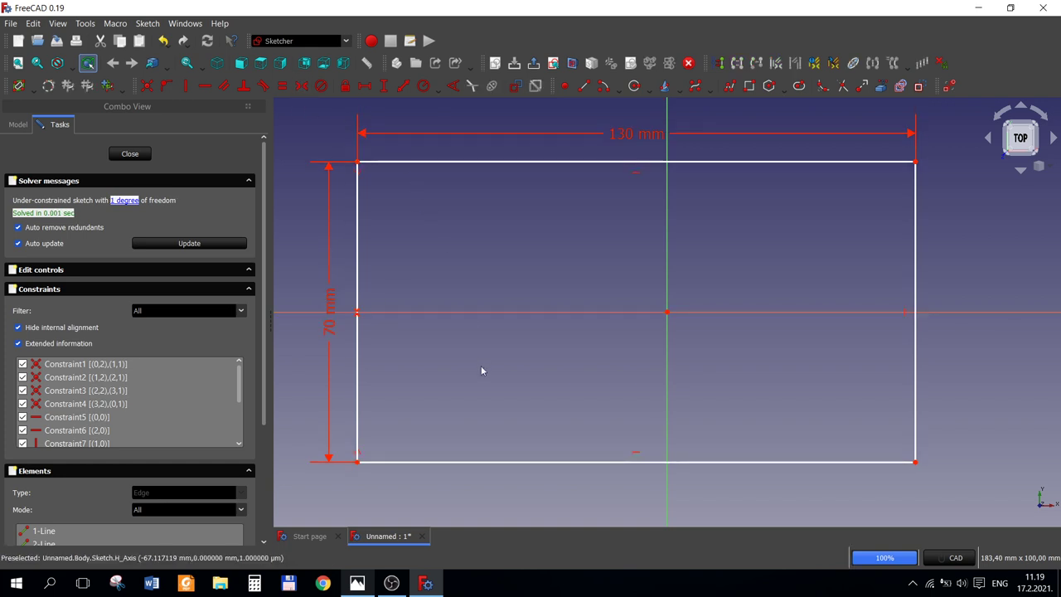
{"action": "left_click", "coordinate": [358, 165]}
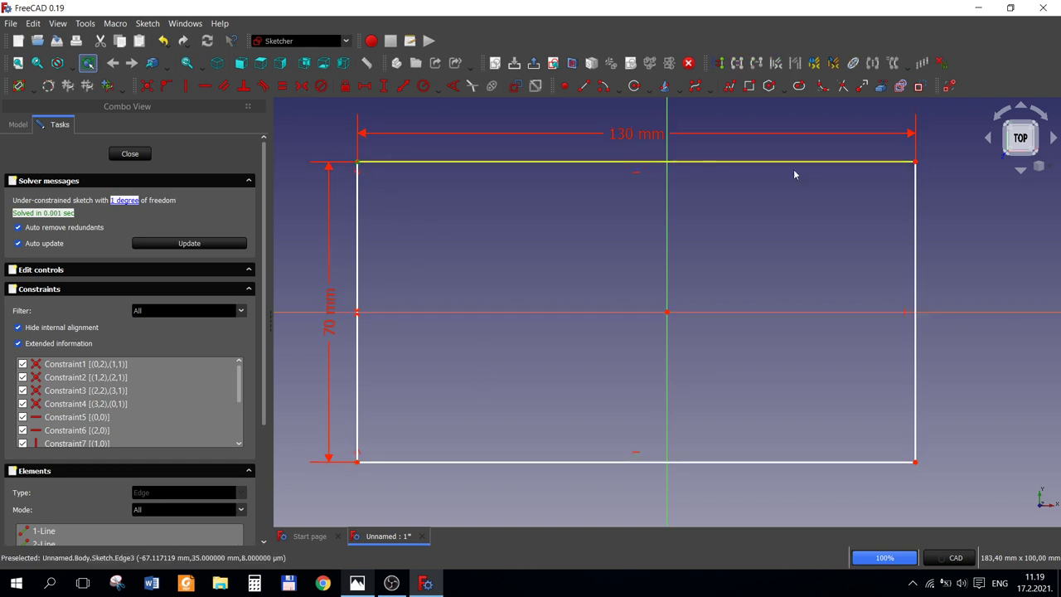
{"action": "left_click", "coordinate": [915, 164]}
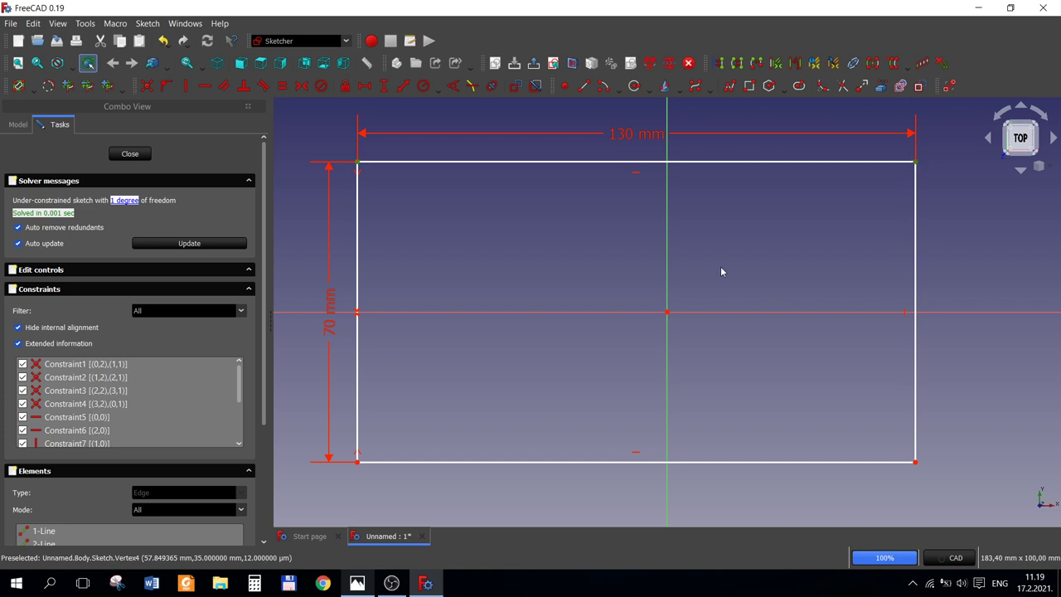
{"action": "left_click", "coordinate": [667, 273]}
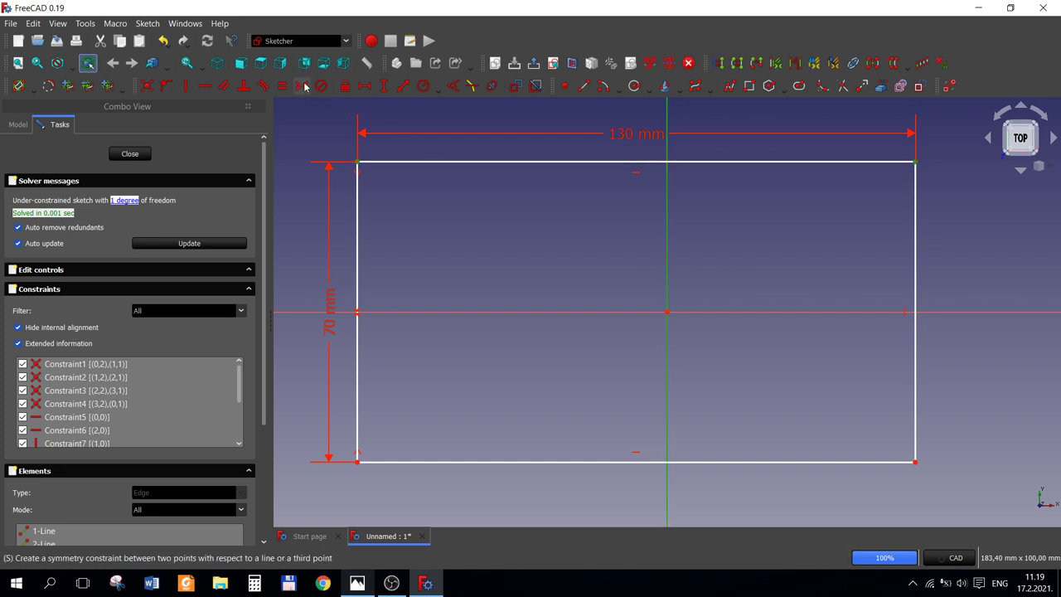
{"action": "left_click", "coordinate": [301, 86]}
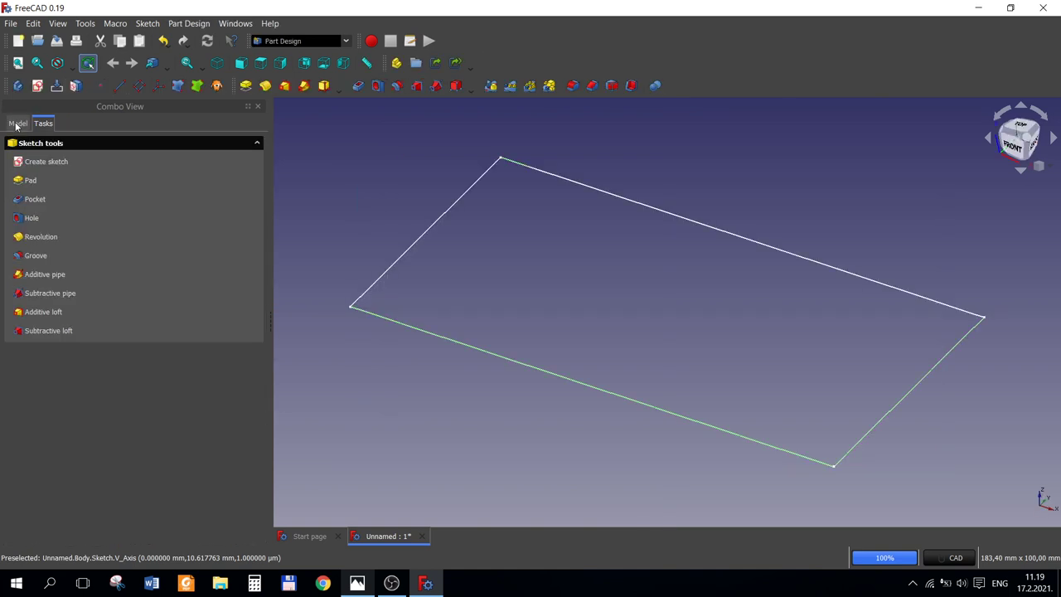
Step: Pad the 130 × 70 mm rectangle sketch to 22 mm thick, checking the reference drawing
{"action": "left_click", "coordinate": [357, 583]}
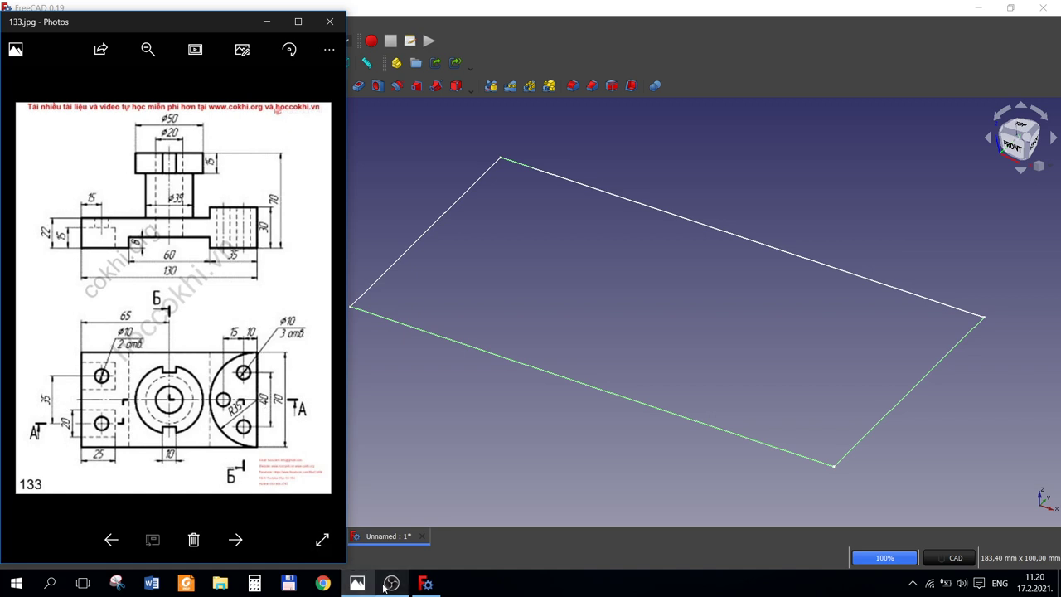
{"action": "left_click", "coordinate": [427, 584]}
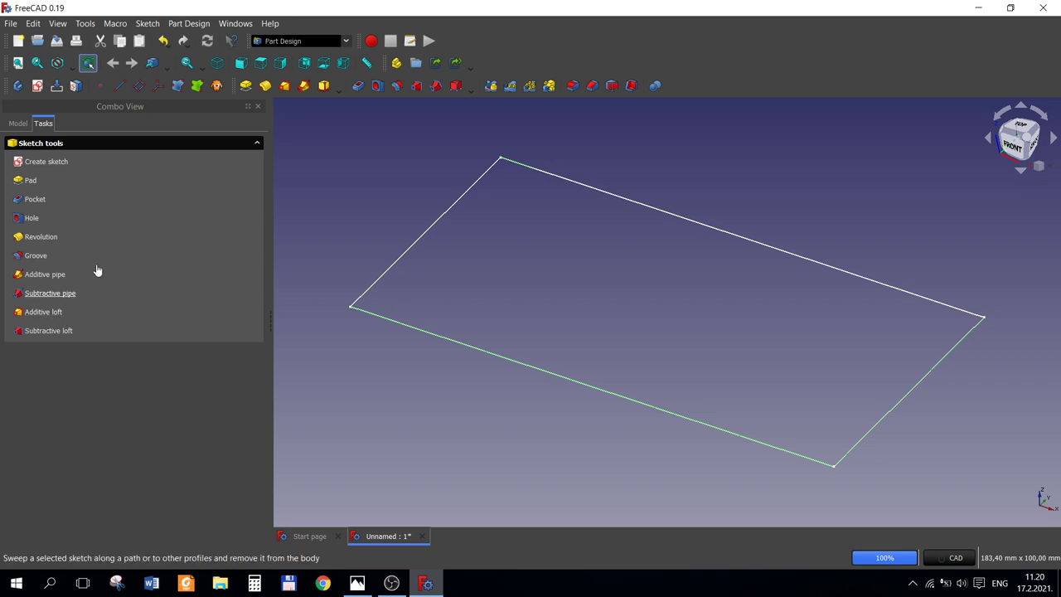
{"action": "left_click", "coordinate": [19, 123]}
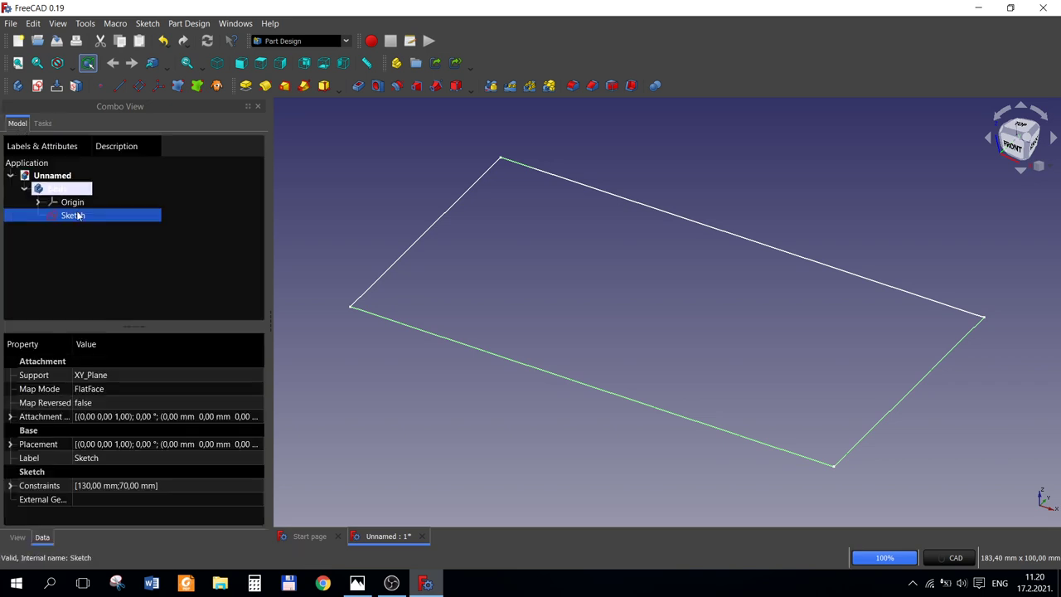
{"action": "left_click", "coordinate": [247, 87]}
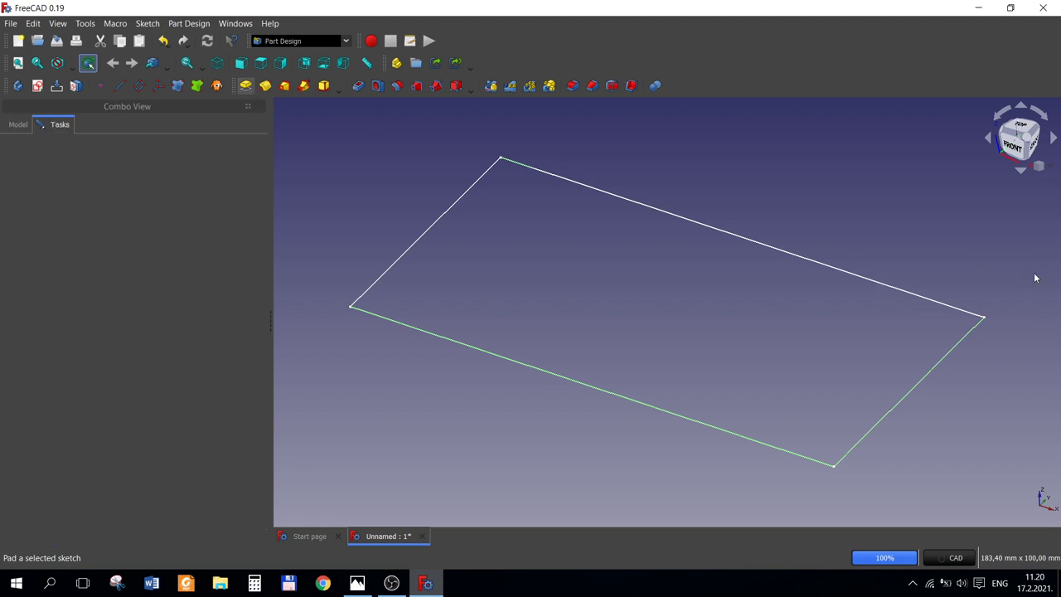
{"action": "type", "text": "22"}
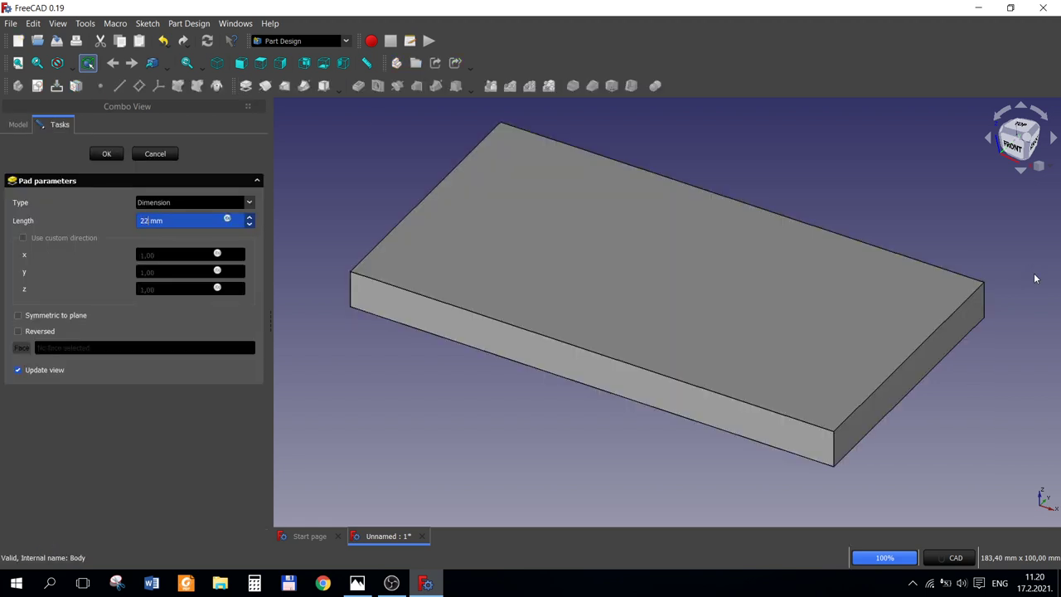
{"action": "key", "text": "Return"}
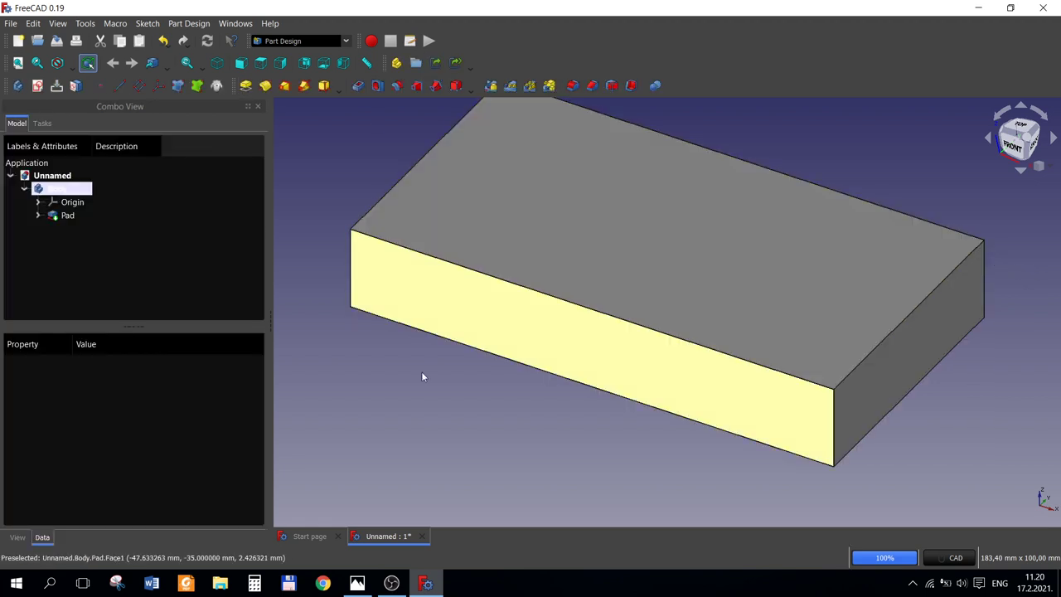
{"action": "scroll", "coordinate": [422, 372], "scroll_direction": "down", "scroll_amount": 3}
{"action": "left_click", "coordinate": [352, 585]}
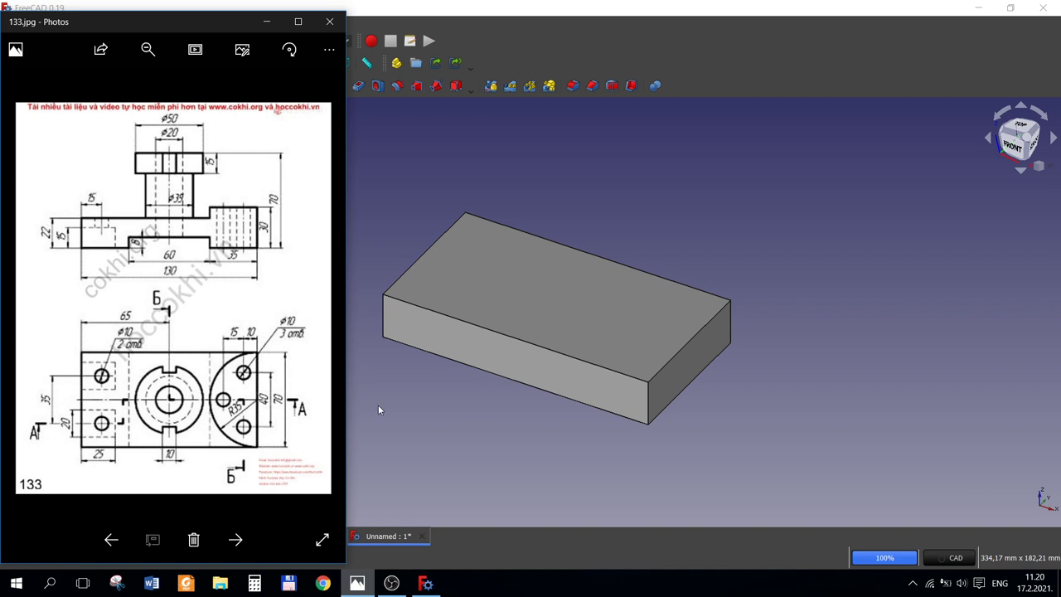
{"action": "left_click", "coordinate": [438, 429]}
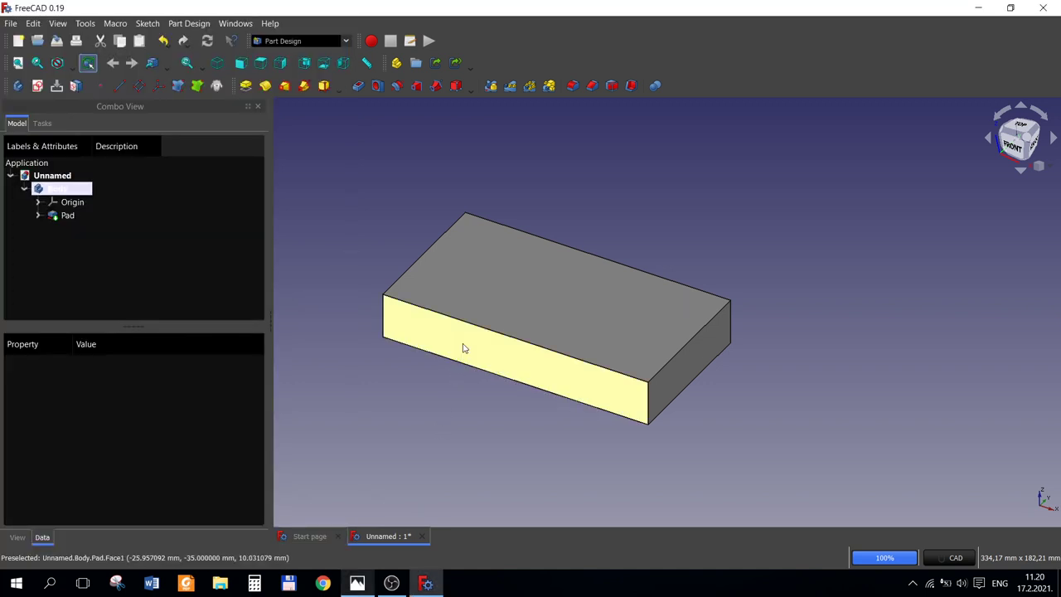
Step: Draw a rectangle in a new sketch on the block's front face
{"action": "left_click", "coordinate": [462, 348]}
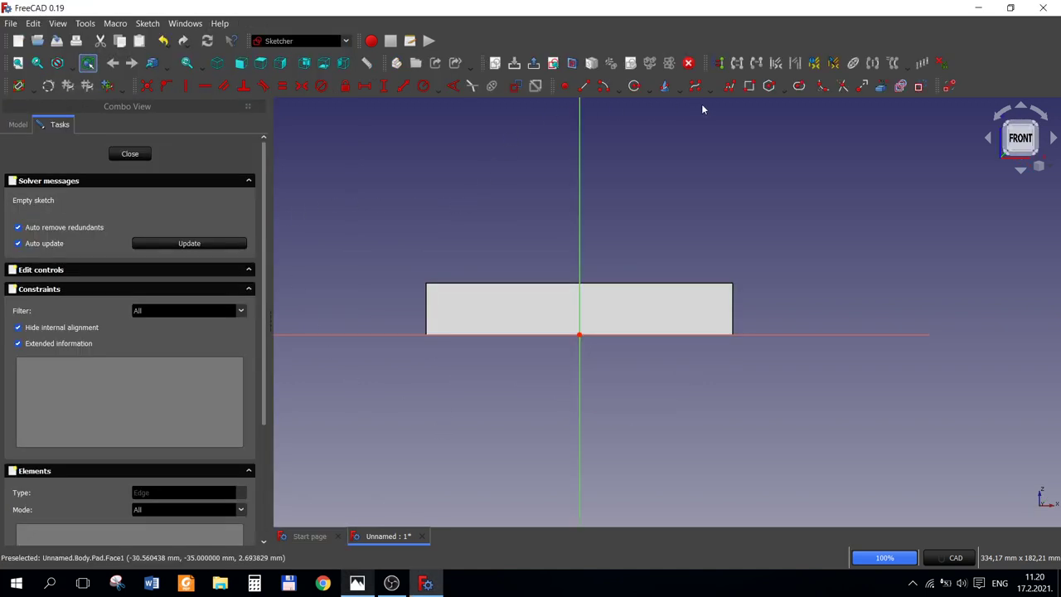
{"action": "left_click", "coordinate": [748, 86]}
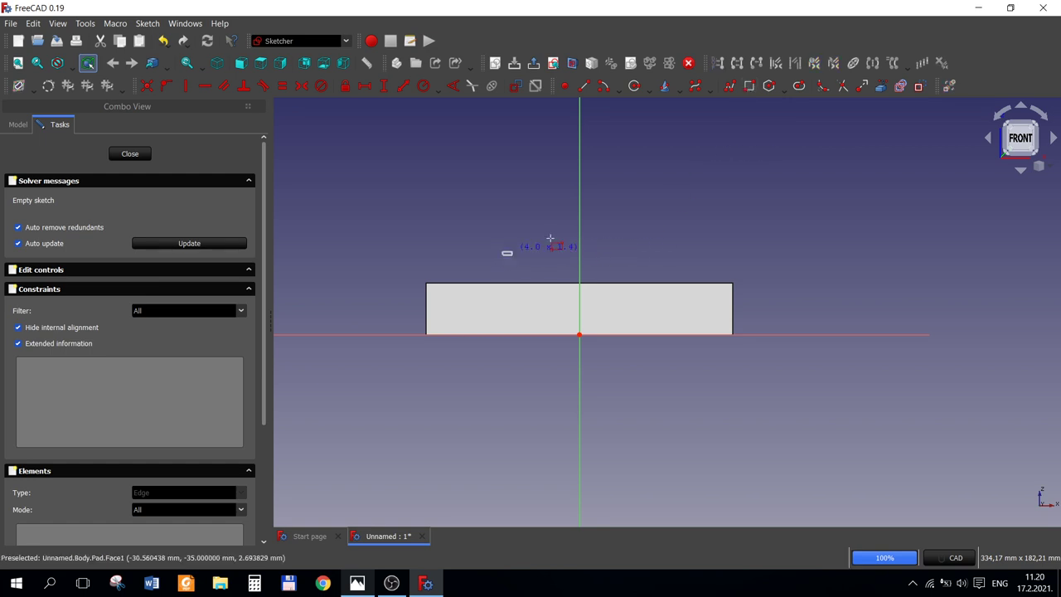
{"action": "left_click", "coordinate": [502, 254]}
{"action": "left_click", "coordinate": [700, 176]}
{"action": "left_click", "coordinate": [356, 583]}
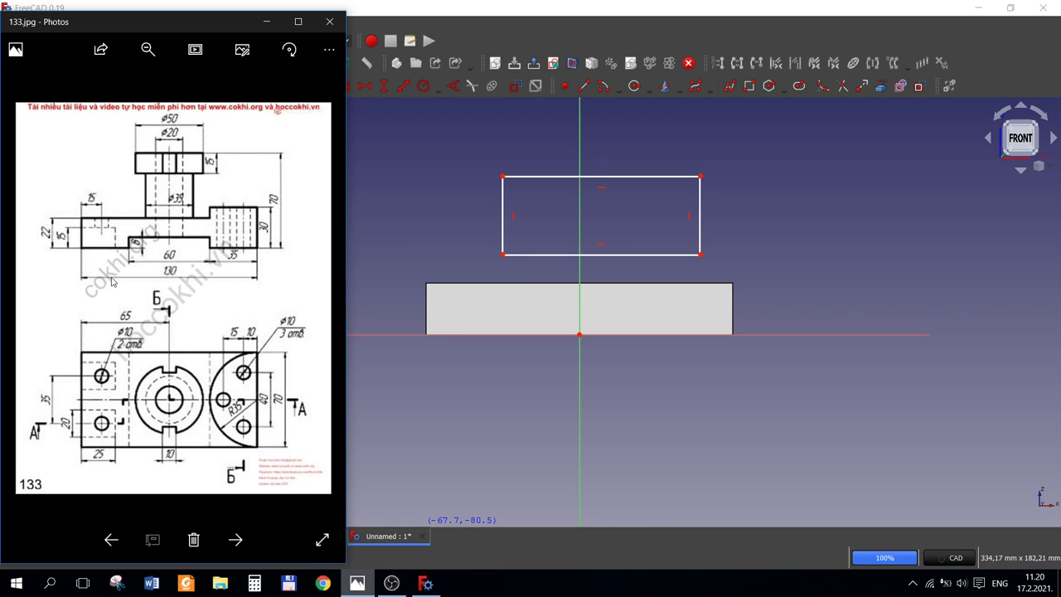
{"action": "left_click", "coordinate": [384, 86]}
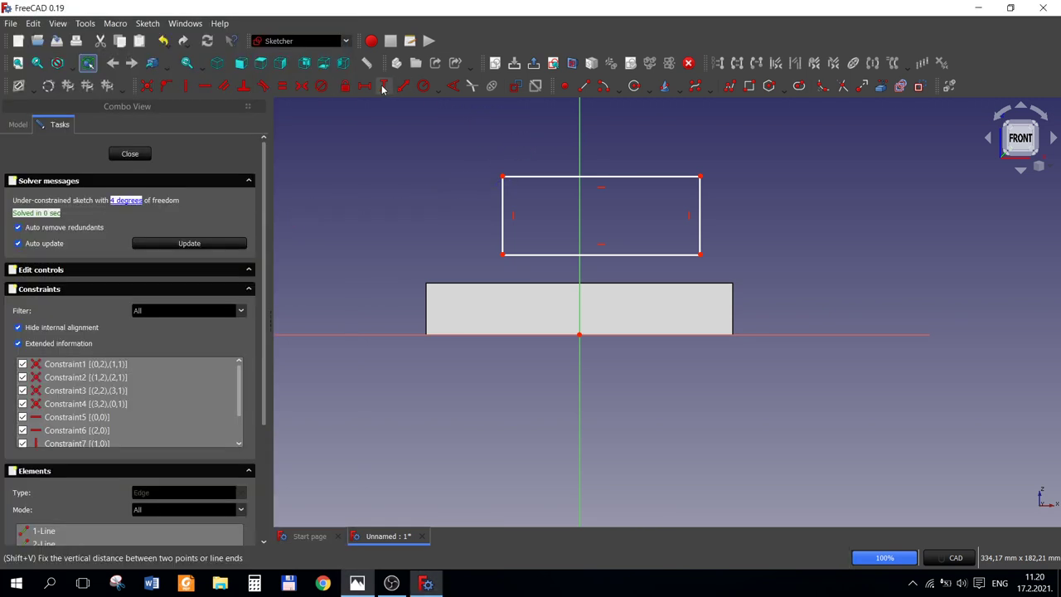
Step: Constrain the rectangle to 8 mm high and 85 mm wide
{"action": "left_click", "coordinate": [503, 229]}
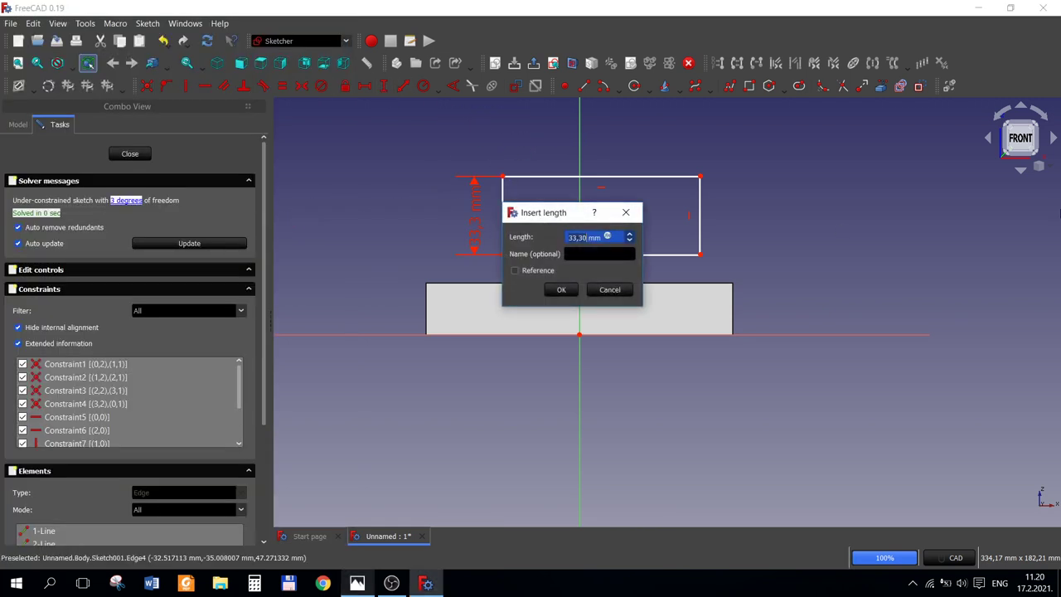
{"action": "type", "text": "8"}
{"action": "key", "text": "Return"}
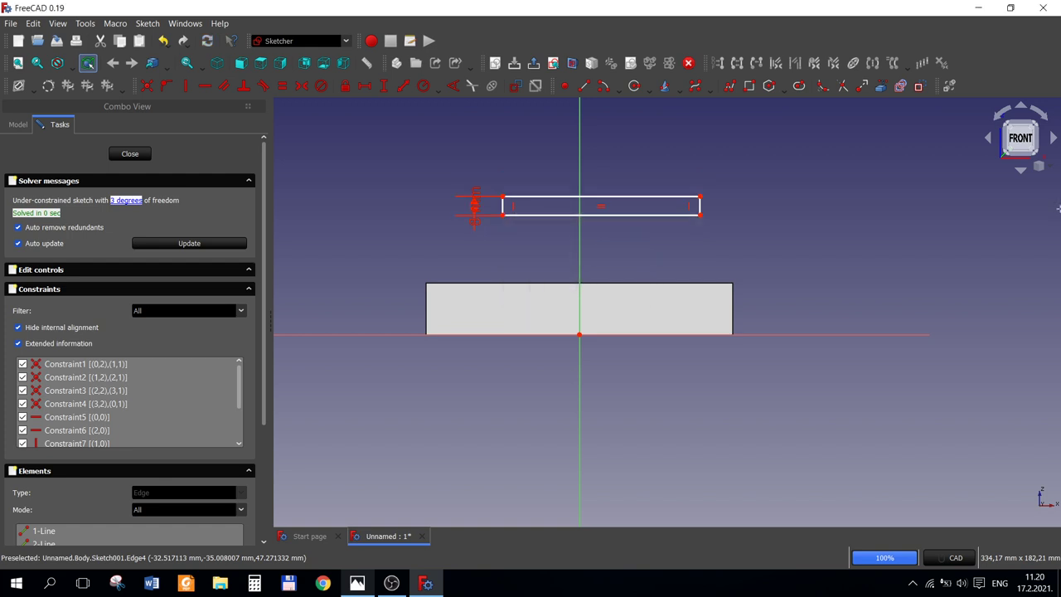
{"action": "left_click", "coordinate": [357, 583]}
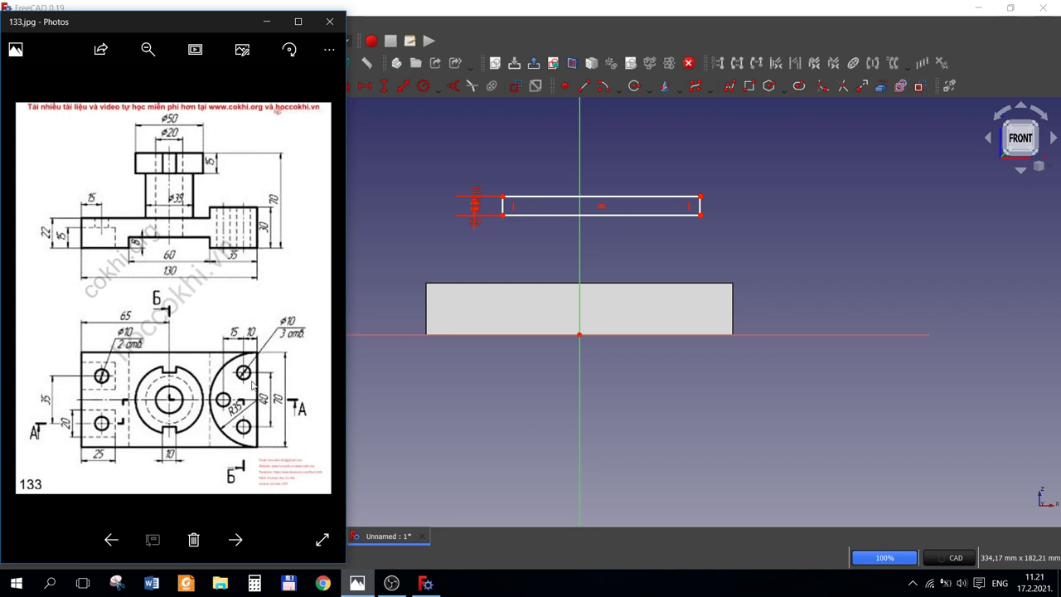
{"action": "left_click", "coordinate": [364, 86]}
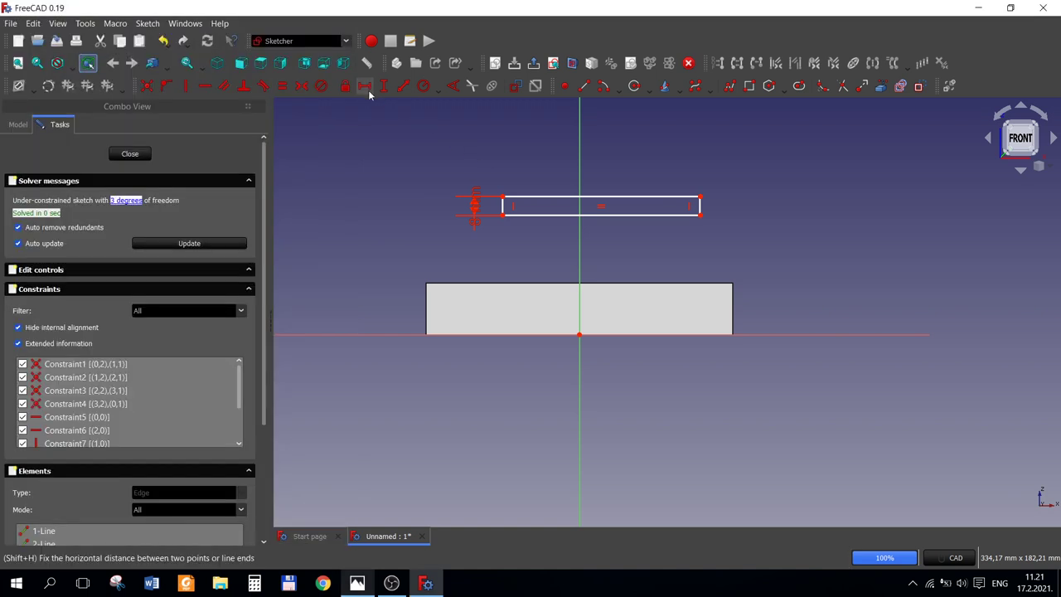
{"action": "left_click", "coordinate": [612, 197]}
{"action": "type", "text": "55"}
{"action": "key", "text": "Return"}
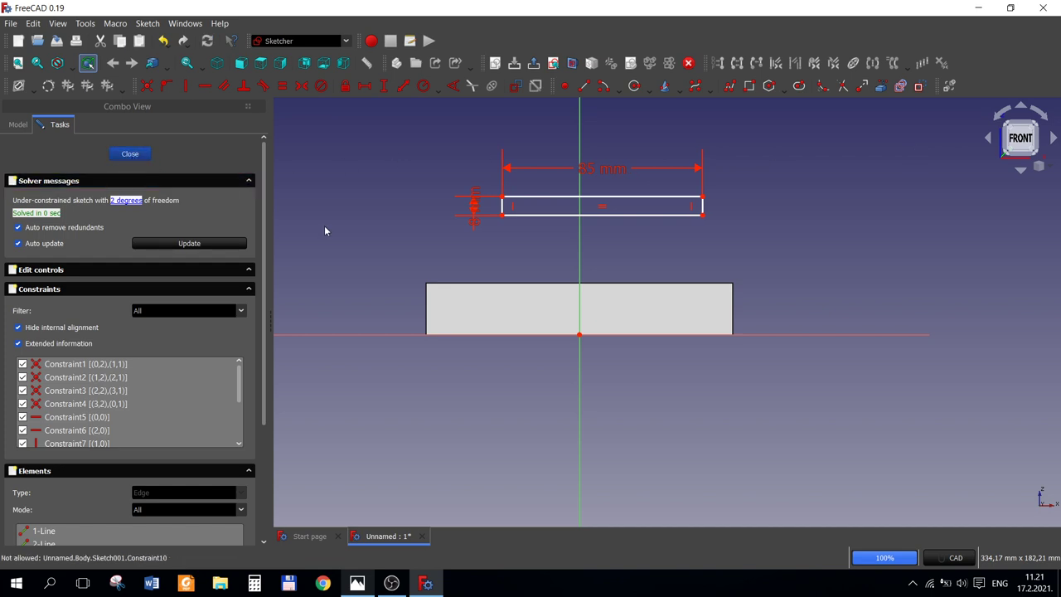
Step: In Sketch001, link the block's bottom edge and pin the rectangle's corner to its bottom-right corner
{"action": "key", "text": "Escape"}
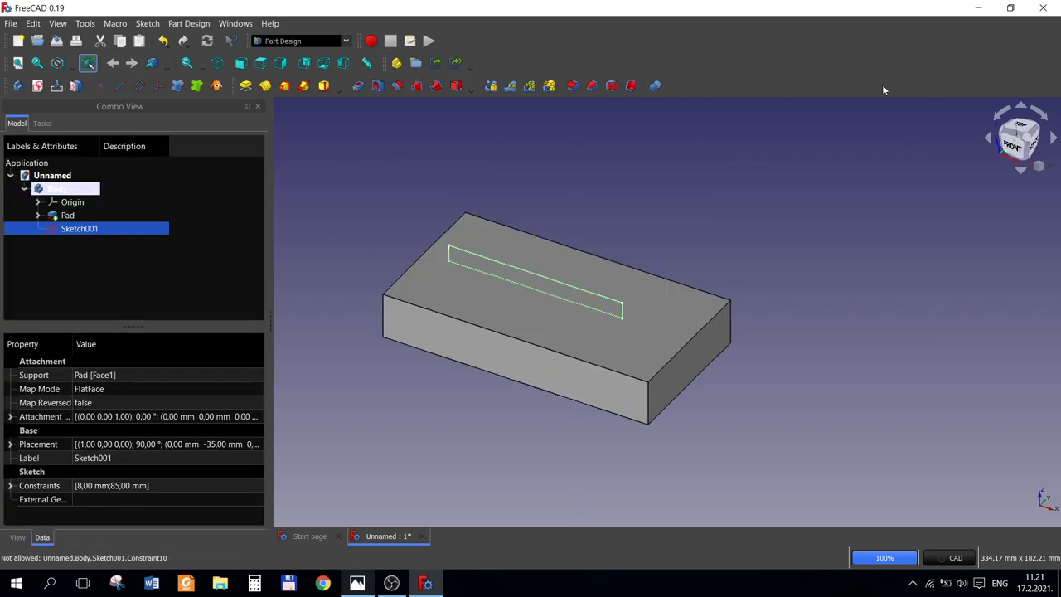
{"action": "right_click", "coordinate": [70, 227]}
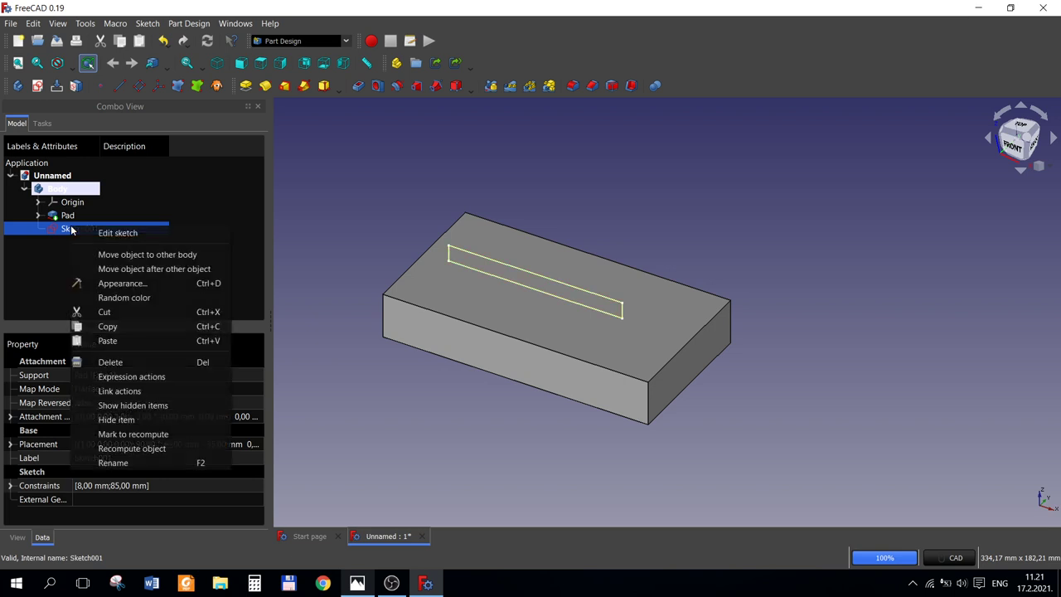
{"action": "left_click", "coordinate": [126, 233]}
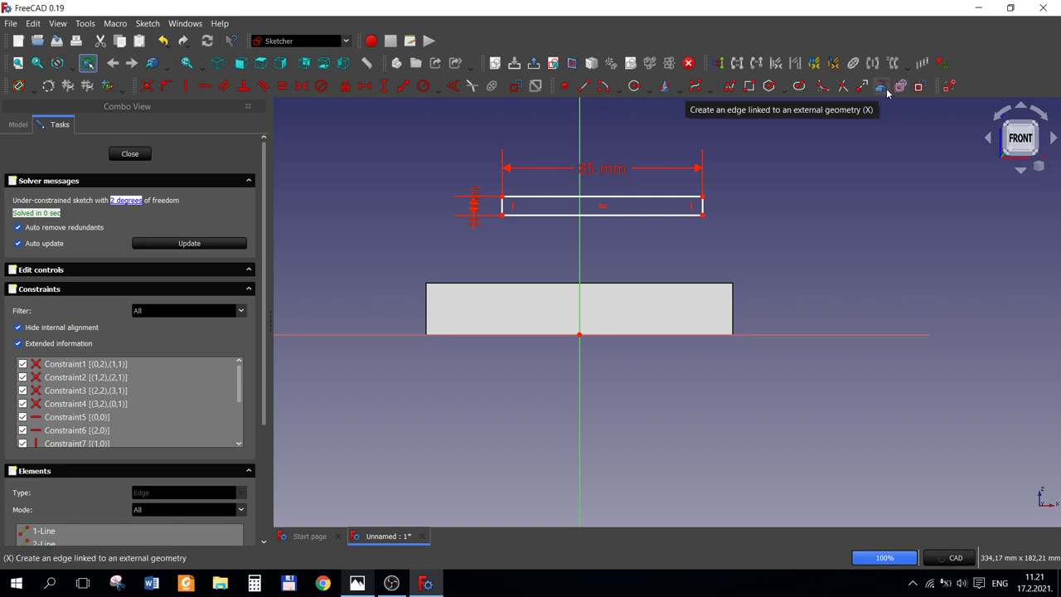
{"action": "left_click", "coordinate": [880, 88]}
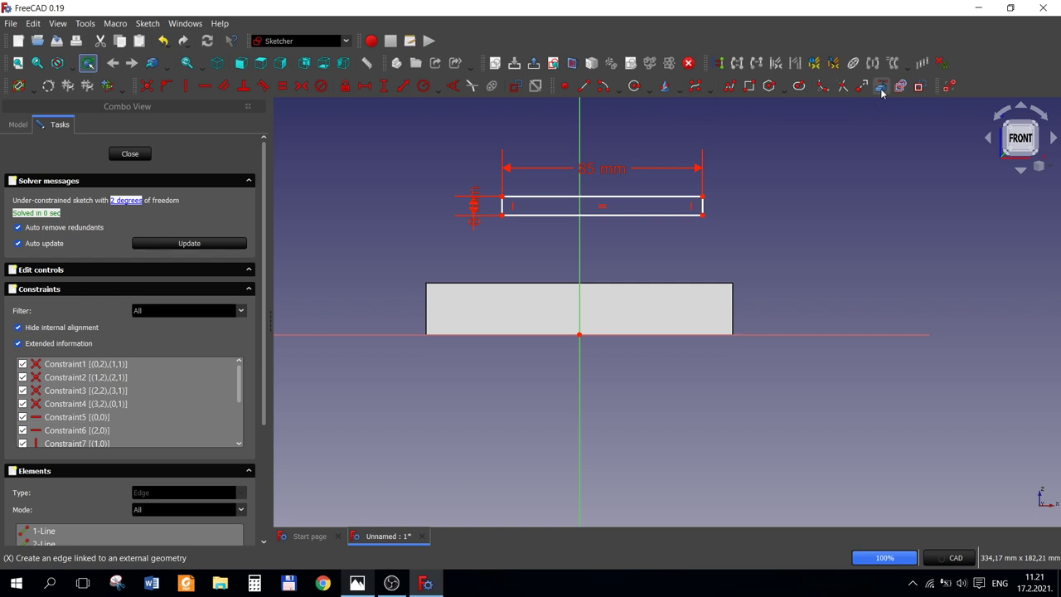
{"action": "left_click", "coordinate": [659, 335]}
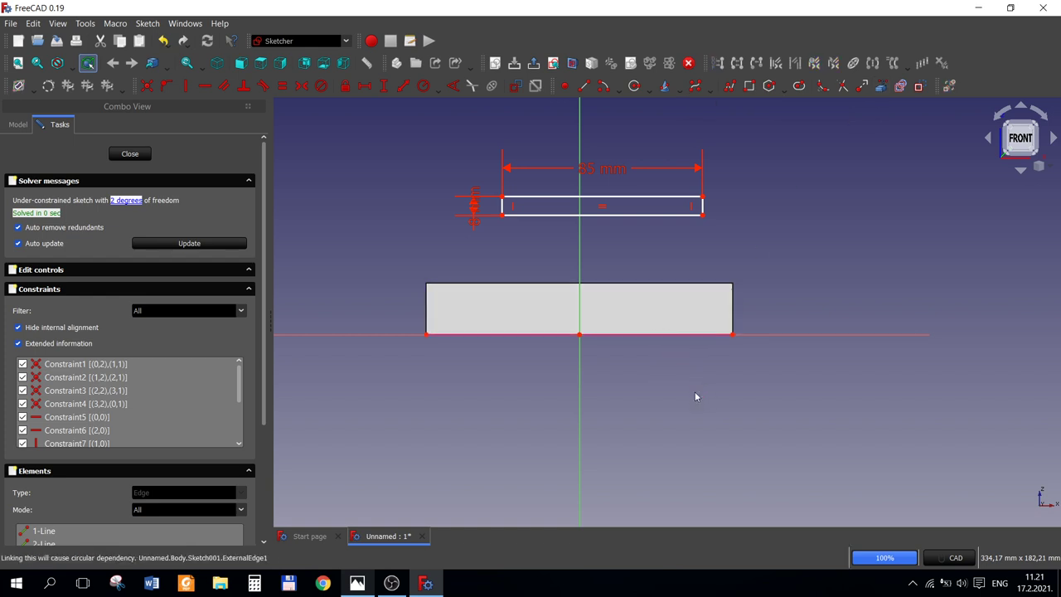
{"action": "left_click", "coordinate": [702, 215]}
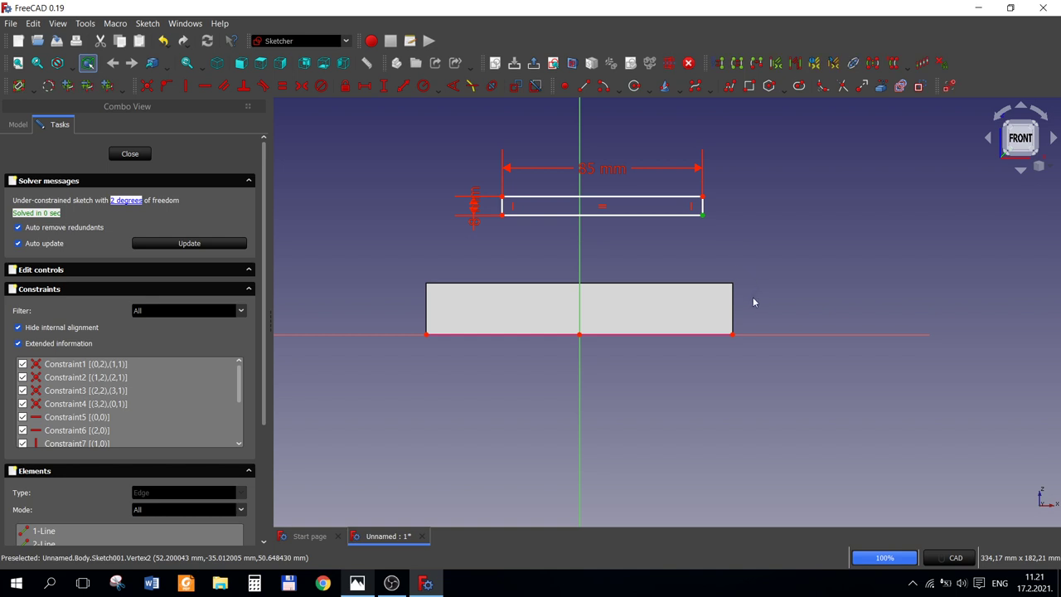
{"action": "left_click", "coordinate": [733, 337]}
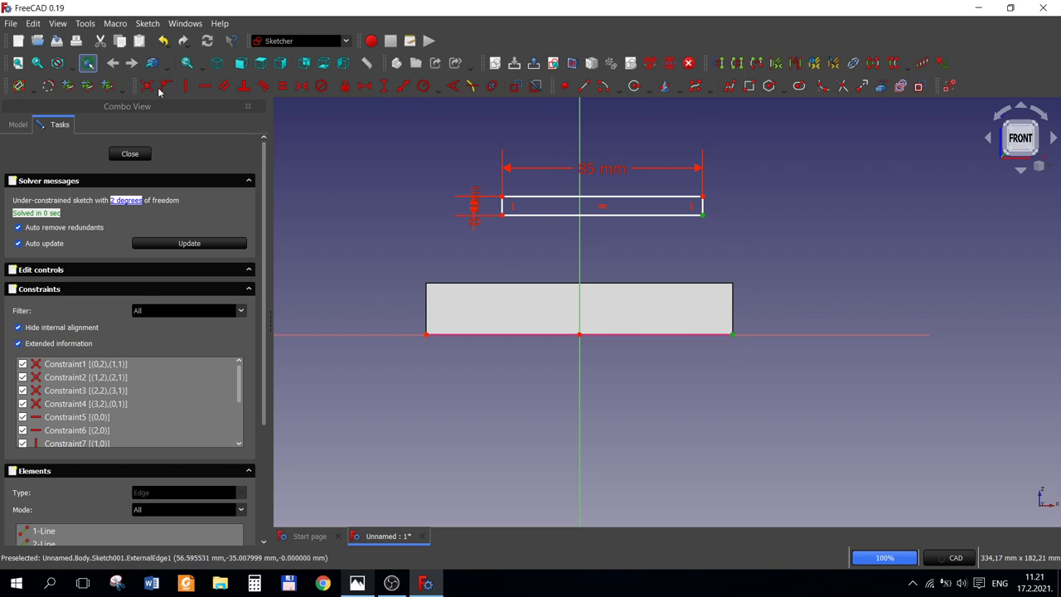
{"action": "left_click", "coordinate": [146, 87]}
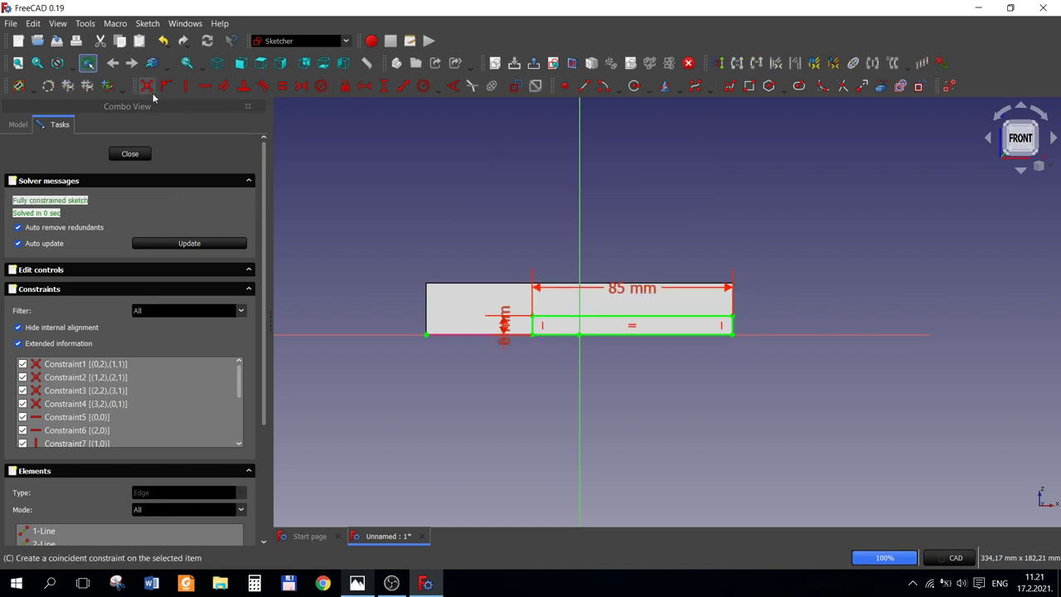
Step: Pocket the slot sketch with Through all to cut the 85 × 8 mm underside slot
{"action": "left_click", "coordinate": [126, 153]}
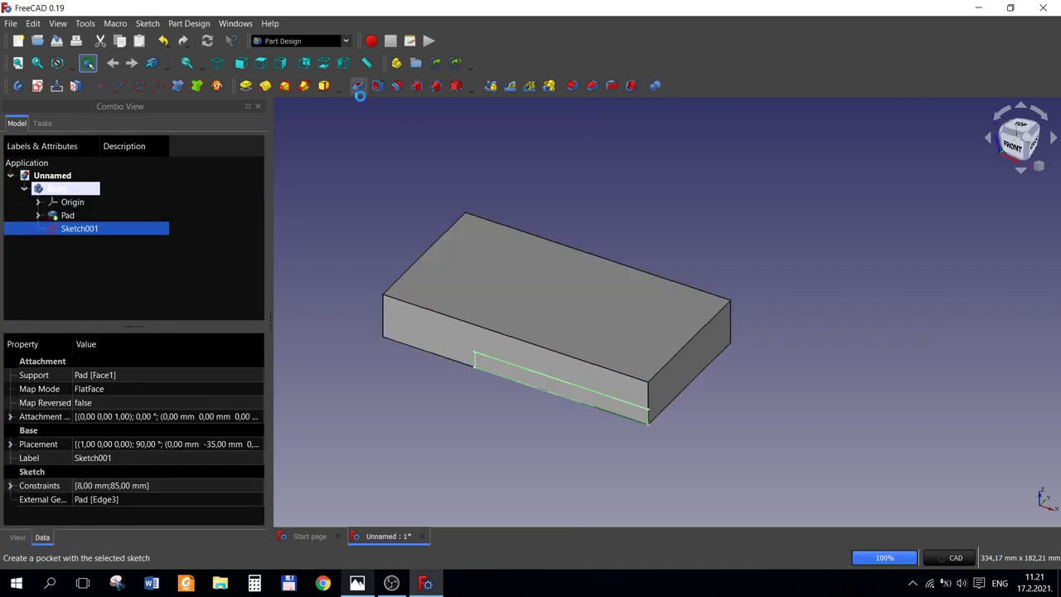
{"action": "left_click", "coordinate": [358, 86]}
{"action": "left_click", "coordinate": [191, 203]}
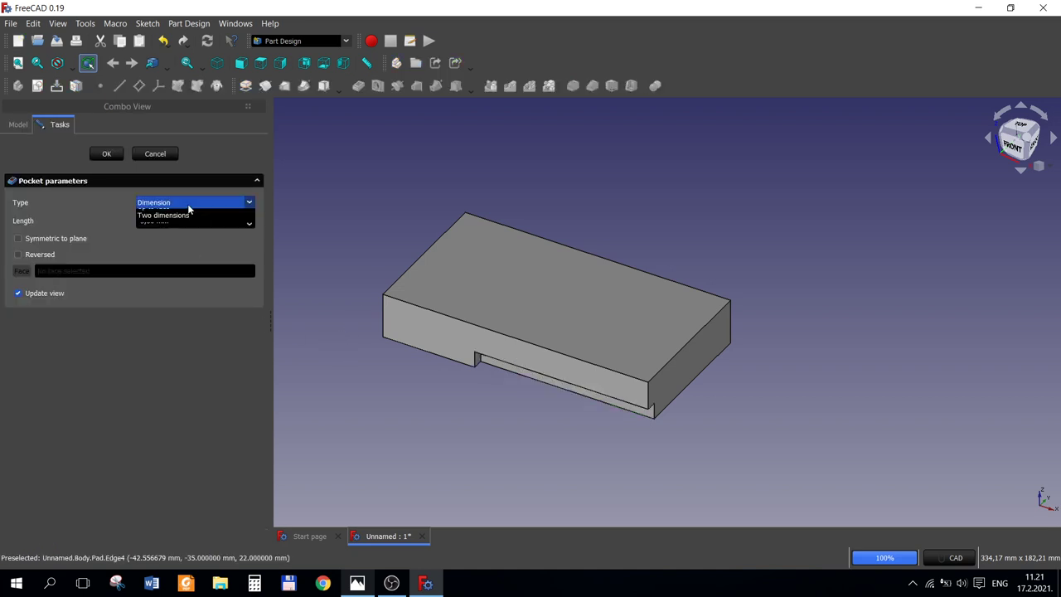
{"action": "left_click", "coordinate": [184, 225]}
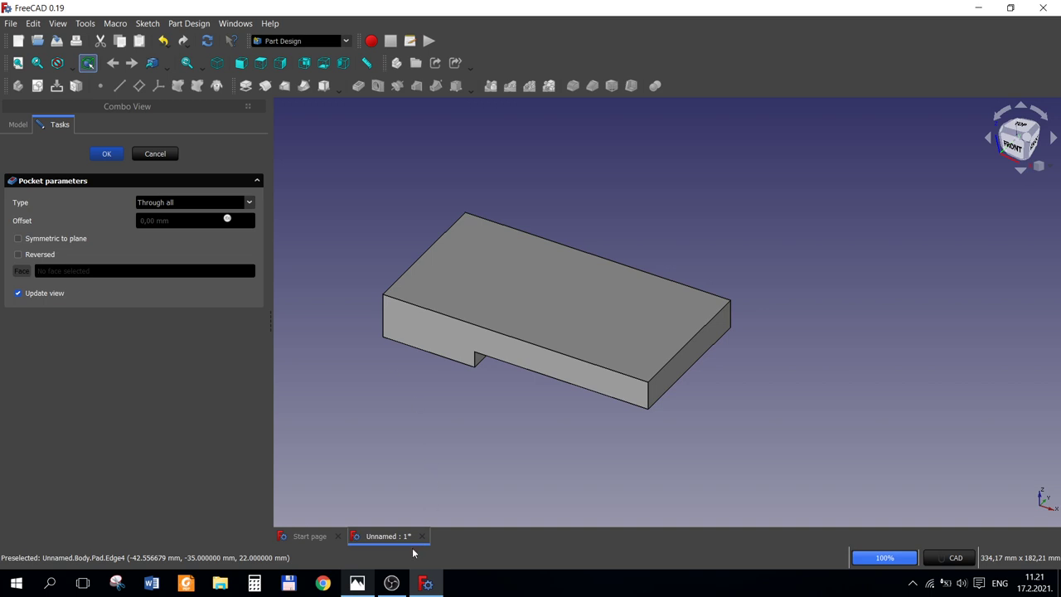
{"action": "left_click", "coordinate": [357, 583]}
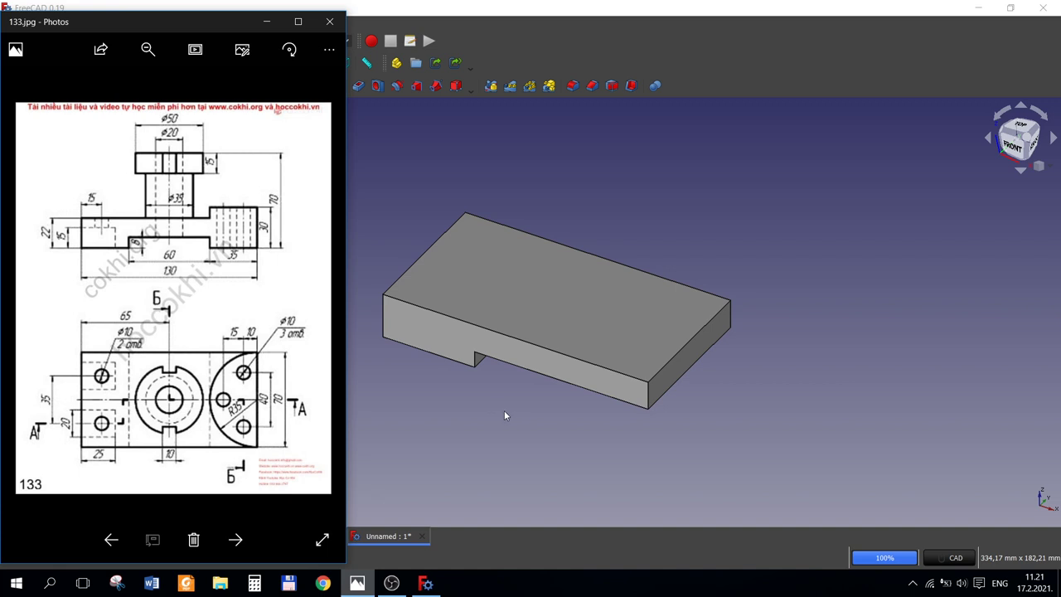
Step: Draw an arc on the block's top face beside its right end
{"action": "left_click", "coordinate": [553, 462]}
{"action": "left_click", "coordinate": [513, 297]}
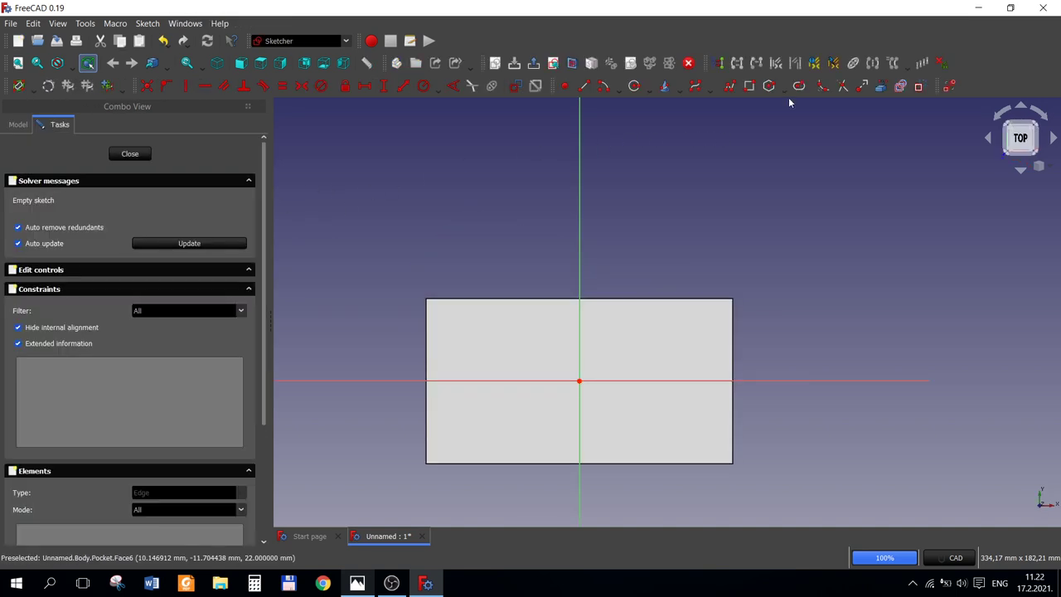
{"action": "left_click", "coordinate": [634, 86]}
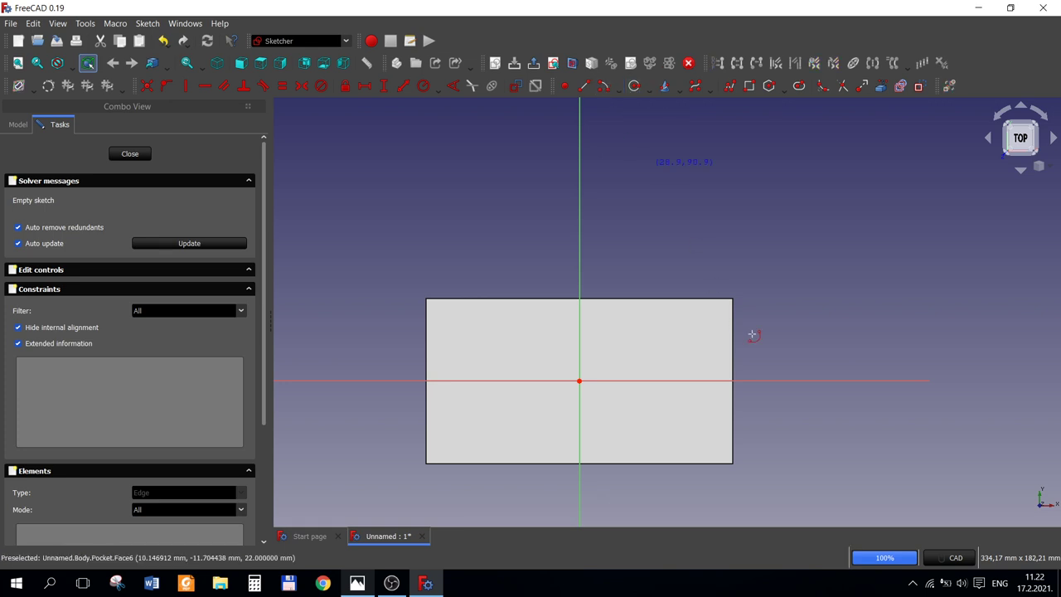
{"action": "left_click", "coordinate": [782, 362]}
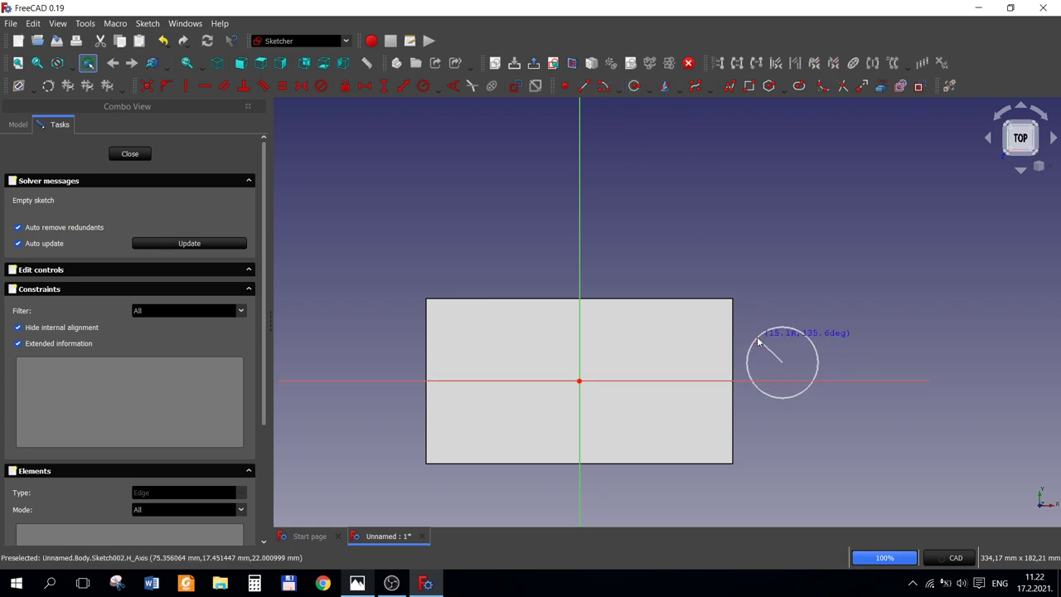
{"action": "left_click", "coordinate": [762, 392]}
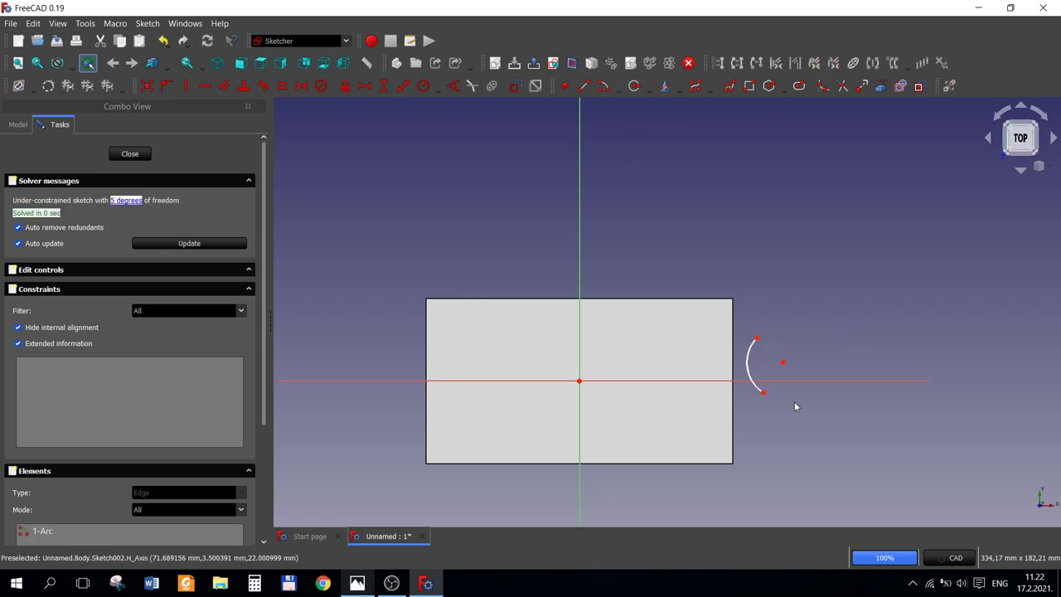
{"action": "scroll", "coordinate": [794, 399], "scroll_direction": "up", "scroll_amount": 3}
{"action": "scroll", "coordinate": [793, 403], "scroll_direction": "down", "scroll_amount": 2}
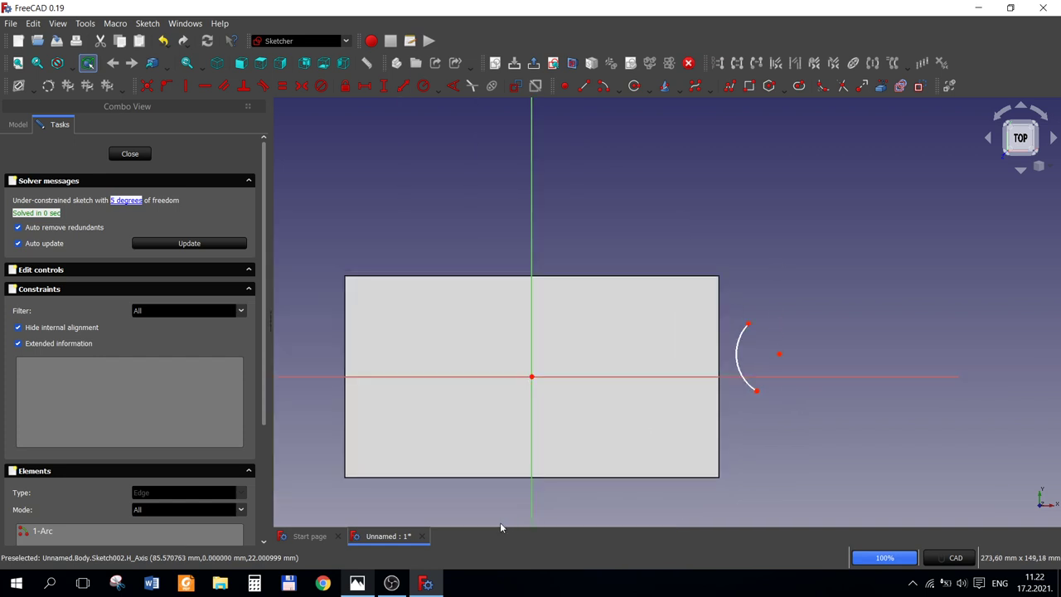
{"action": "left_click", "coordinate": [356, 583]}
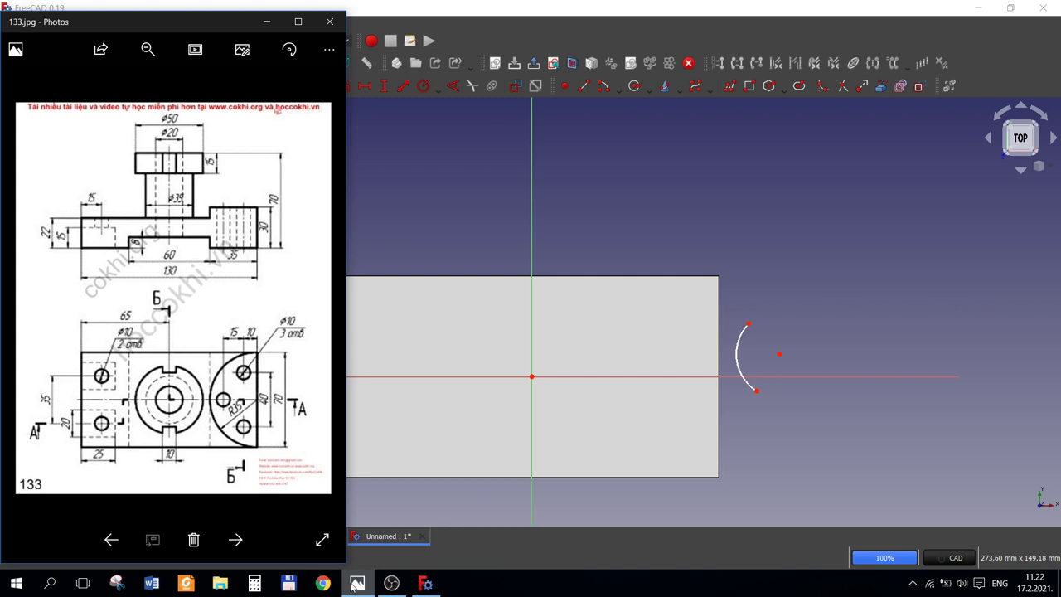
{"action": "left_click", "coordinate": [356, 582]}
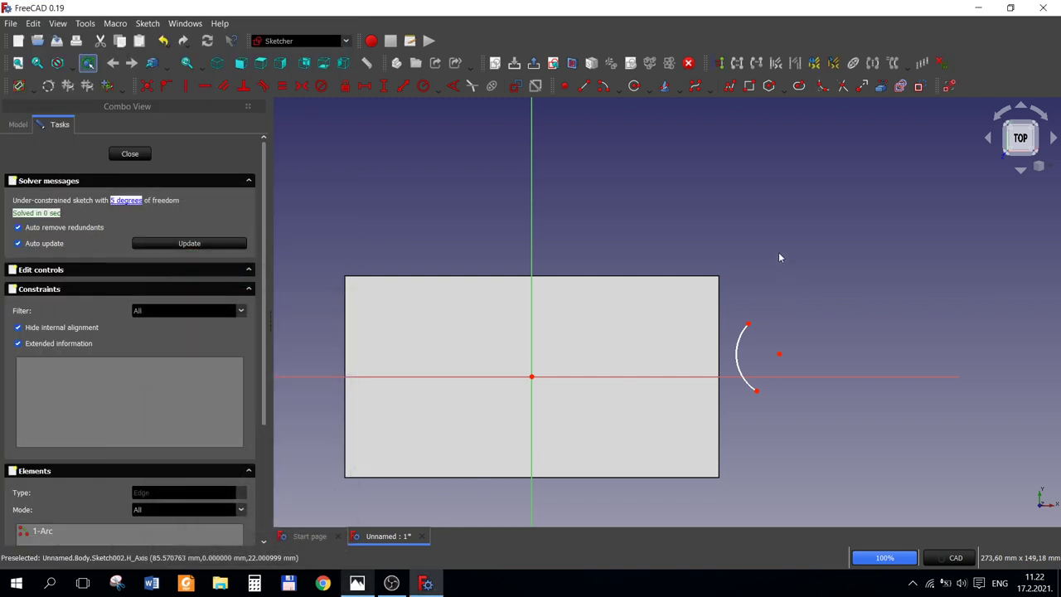
Step: Reference the block's right edge, enlarge the arc across it, and start aligning its upper endpoint vertically
{"action": "left_click", "coordinate": [880, 86]}
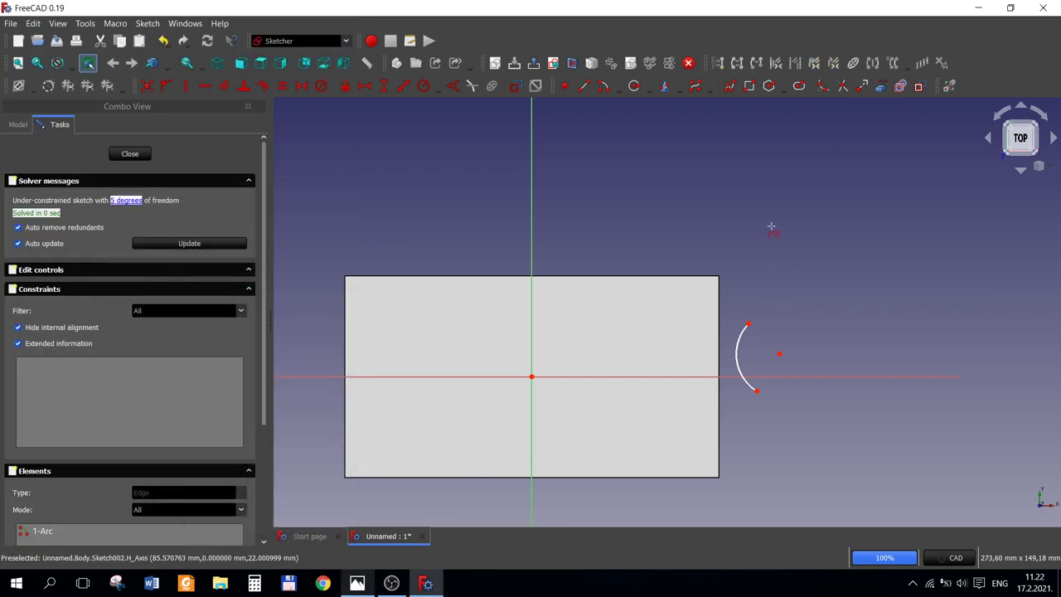
{"action": "left_click", "coordinate": [718, 319]}
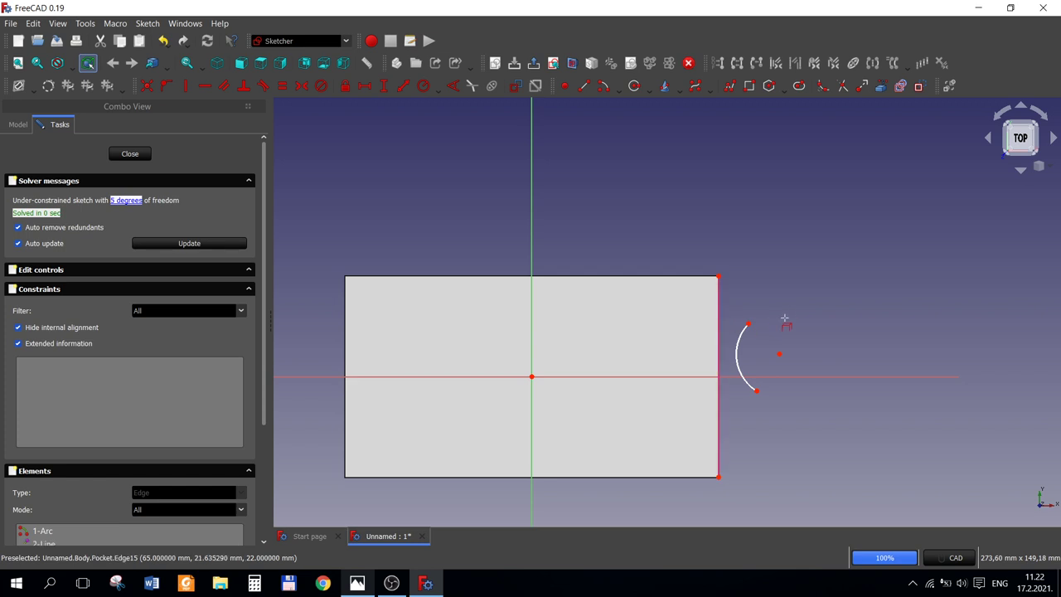
{"action": "left_click_drag", "start_coordinate": [736, 356], "coordinate": [631, 377]}
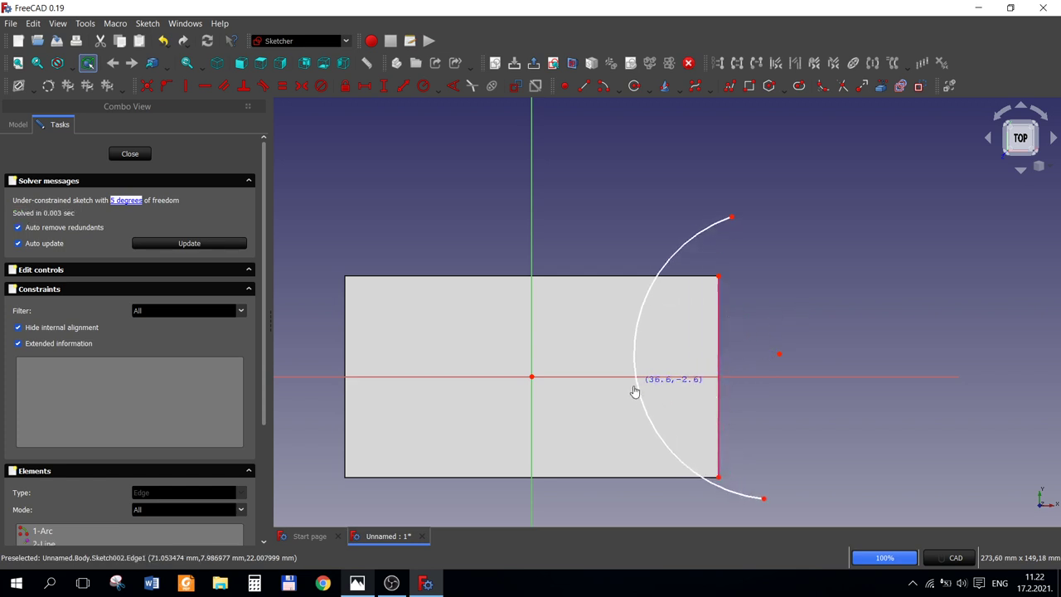
{"action": "left_click", "coordinate": [733, 213]}
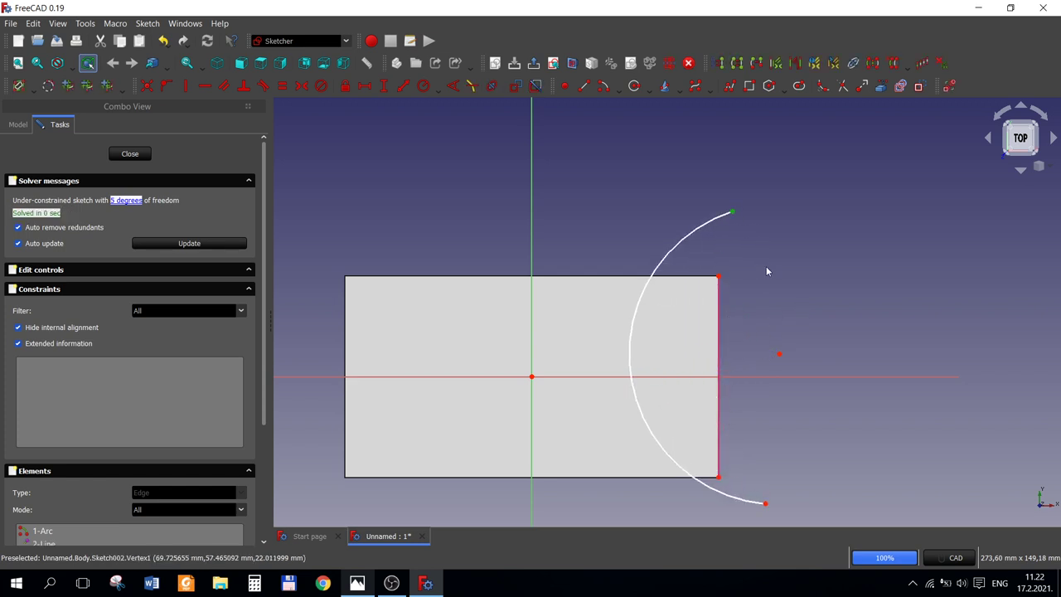
{"action": "left_click", "coordinate": [185, 86]}
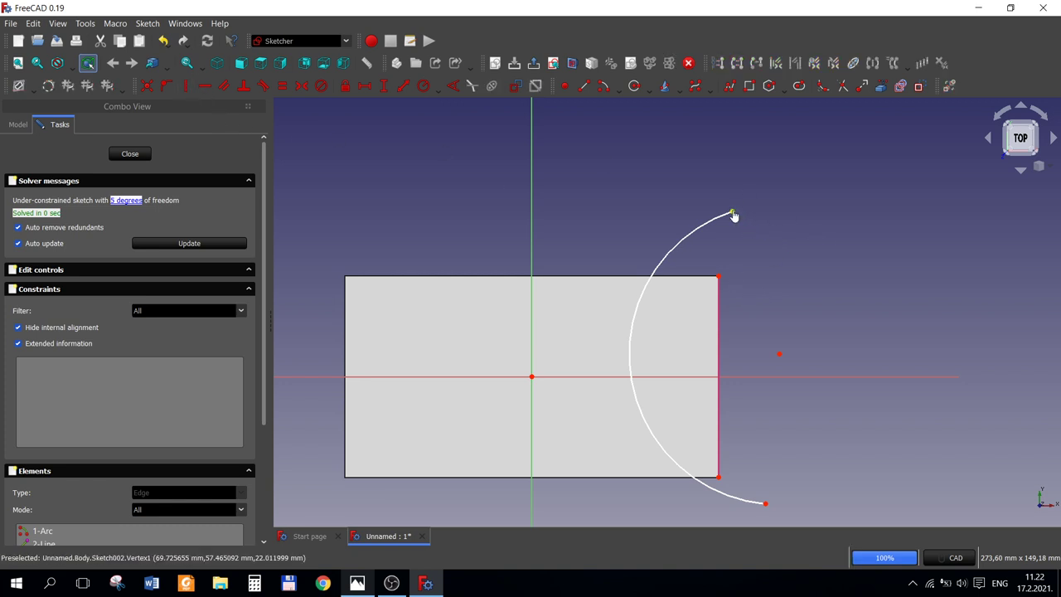
{"action": "left_click", "coordinate": [739, 216]}
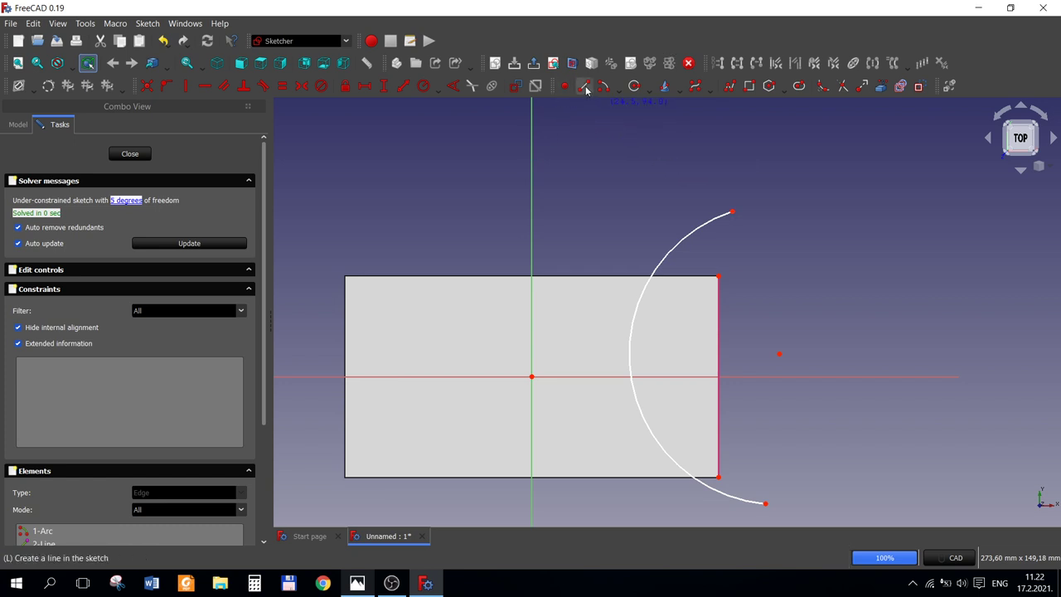
Step: Close the arc with a line and join its endpoints to the block's right-hand corners
{"action": "left_click", "coordinate": [732, 213]}
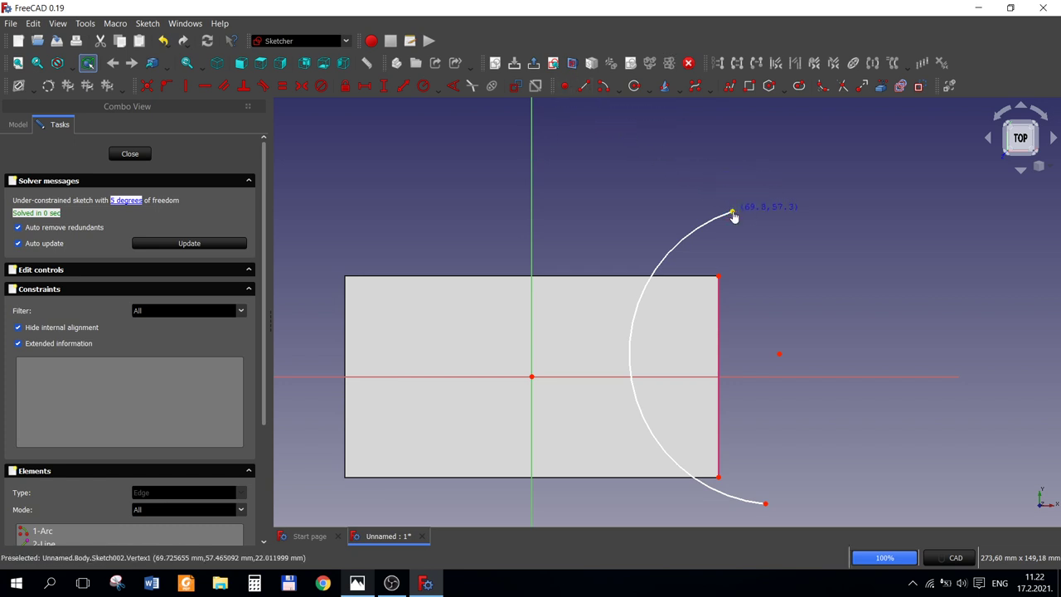
{"action": "left_click", "coordinate": [766, 502]}
{"action": "left_click_drag", "start_coordinate": [732, 215], "coordinate": [746, 214]}
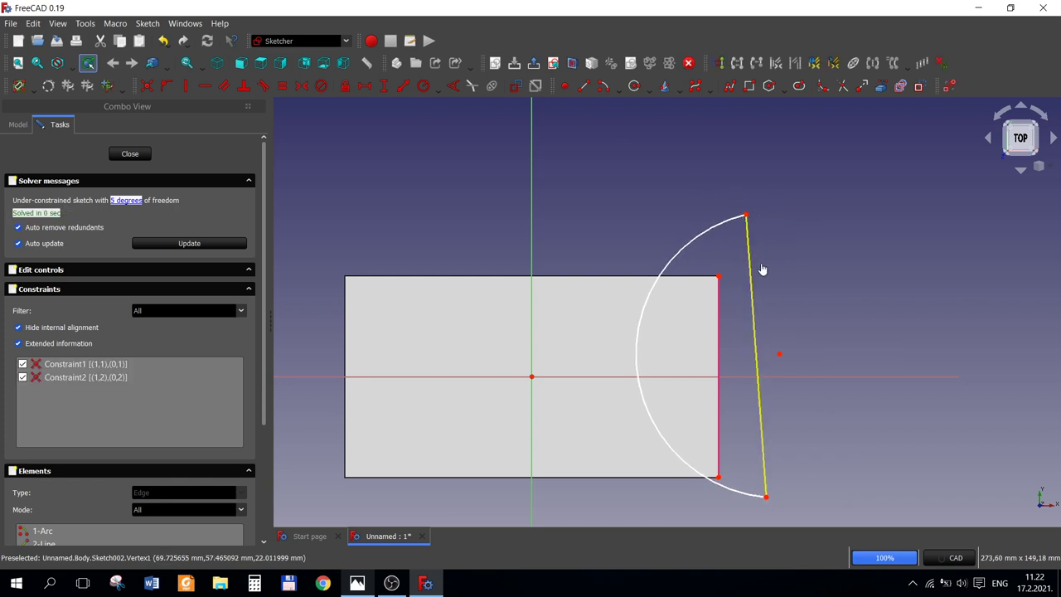
{"action": "left_click", "coordinate": [746, 215]}
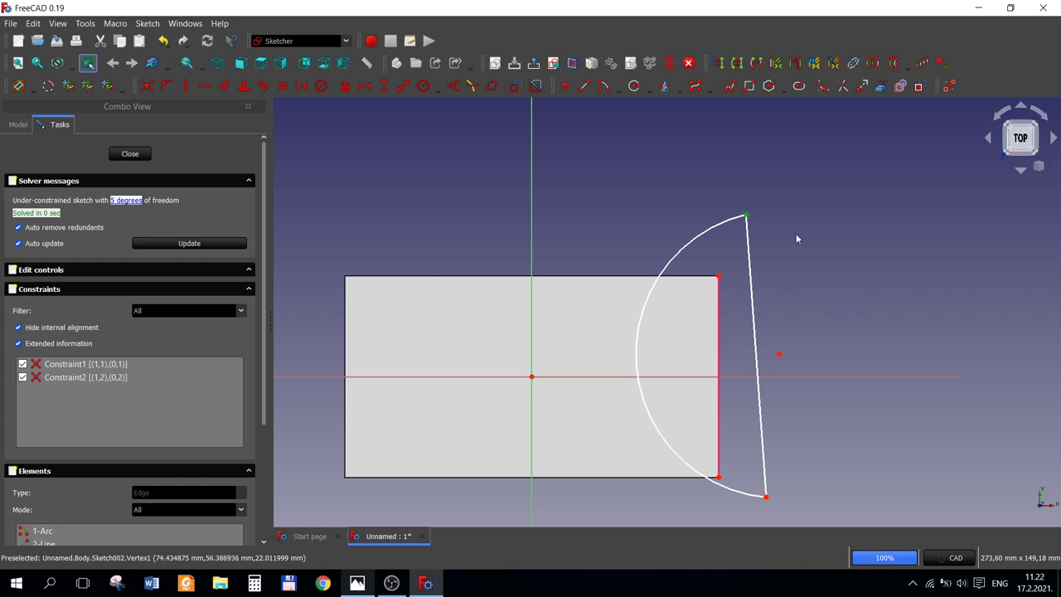
{"action": "left_click", "coordinate": [719, 280]}
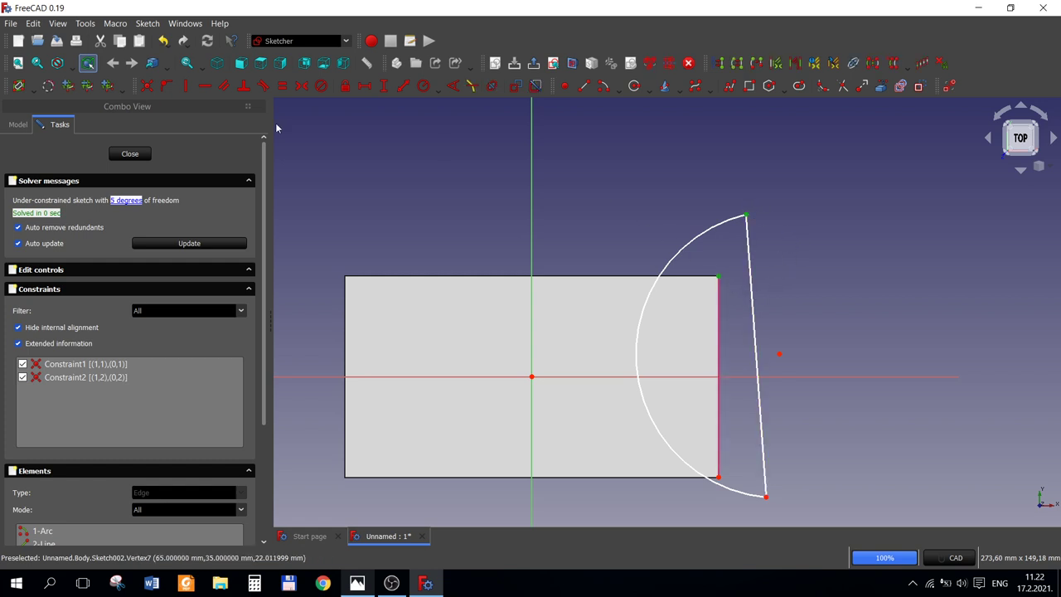
{"action": "left_click", "coordinate": [146, 86]}
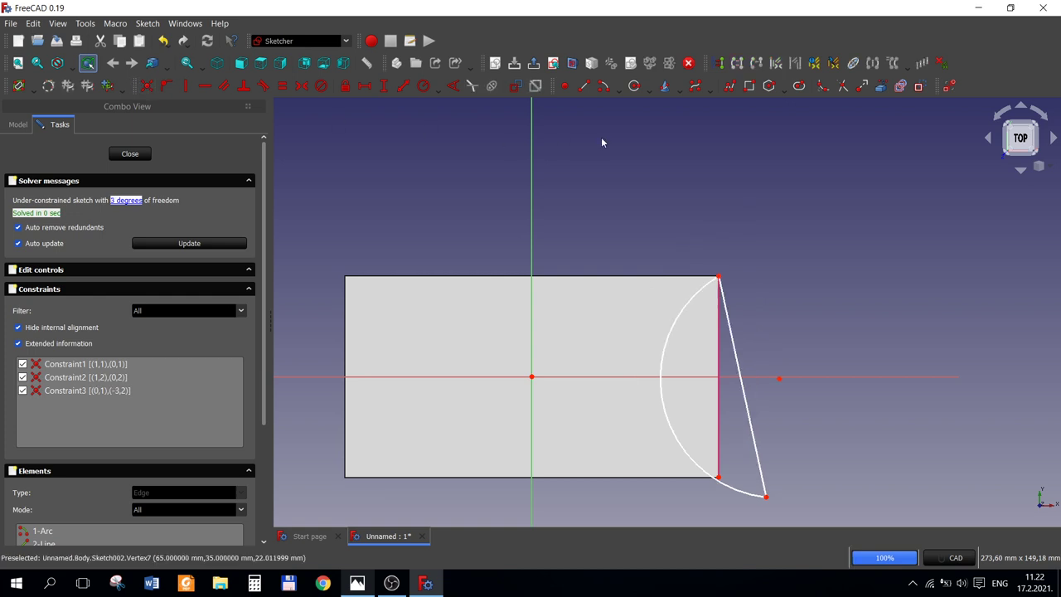
{"action": "left_click", "coordinate": [766, 497]}
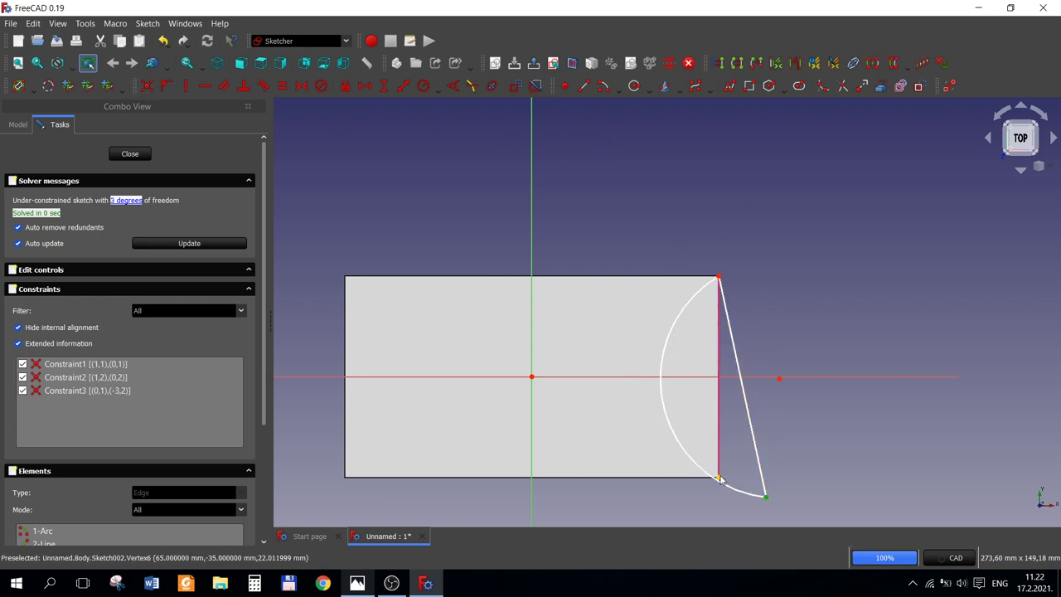
{"action": "left_click", "coordinate": [718, 479]}
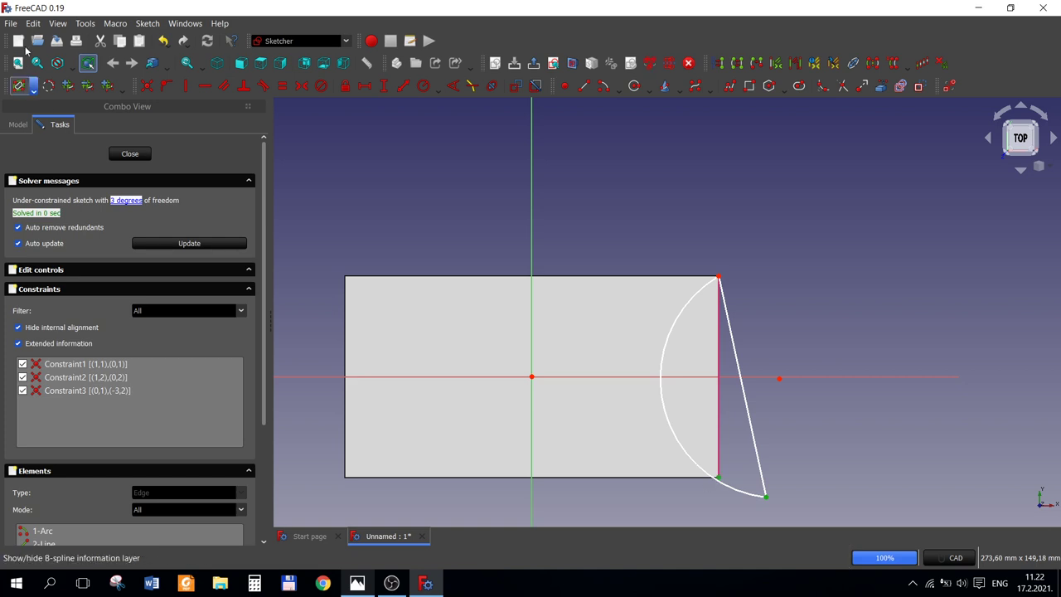
{"action": "left_click", "coordinate": [146, 86]}
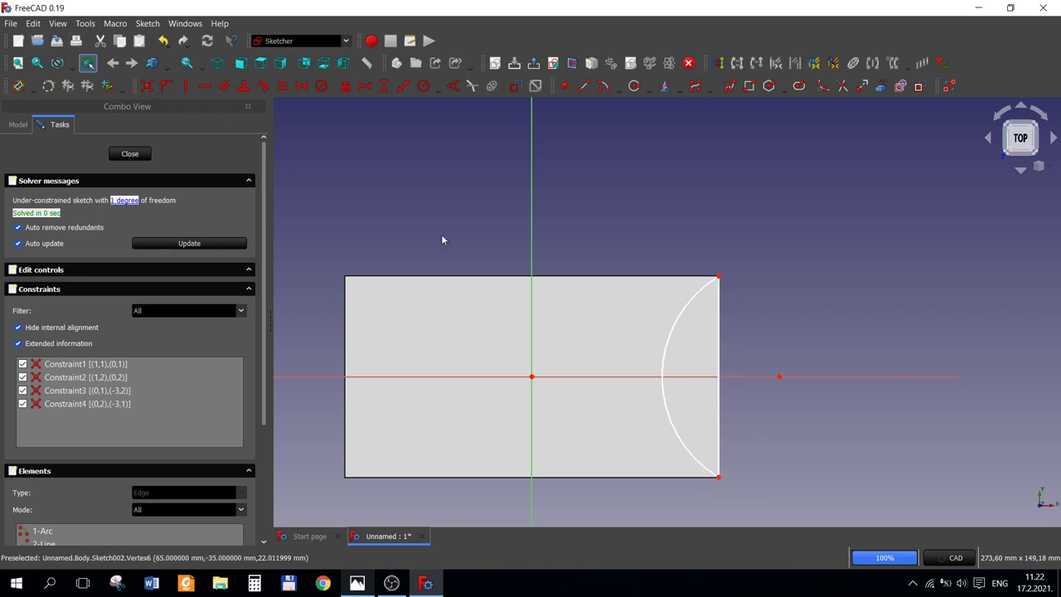
Step: Align the arc centre vertically with the block's top-right corner
{"action": "left_click", "coordinate": [356, 584]}
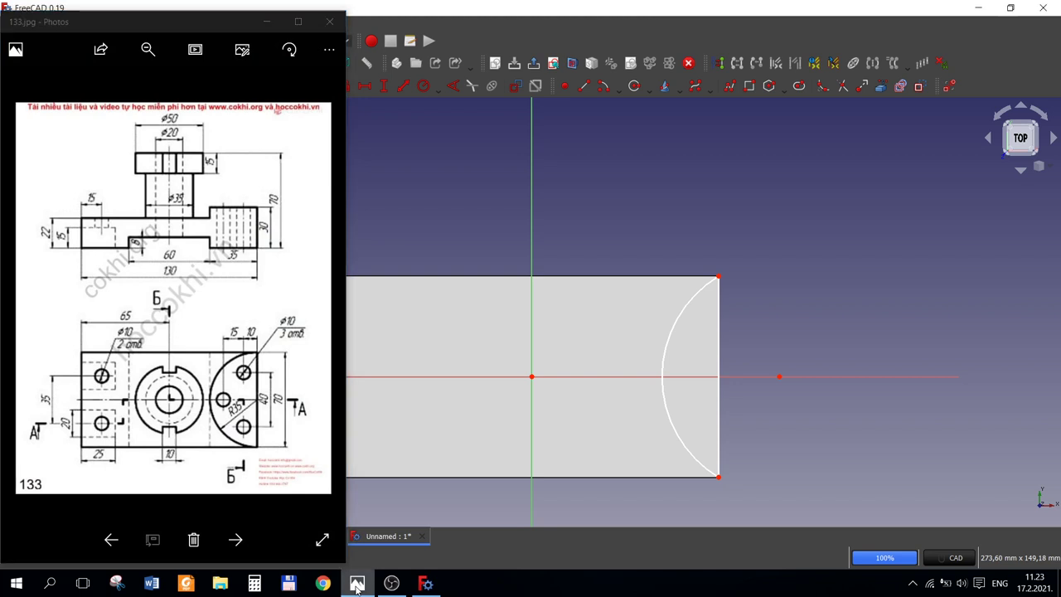
{"action": "left_click", "coordinate": [356, 585]}
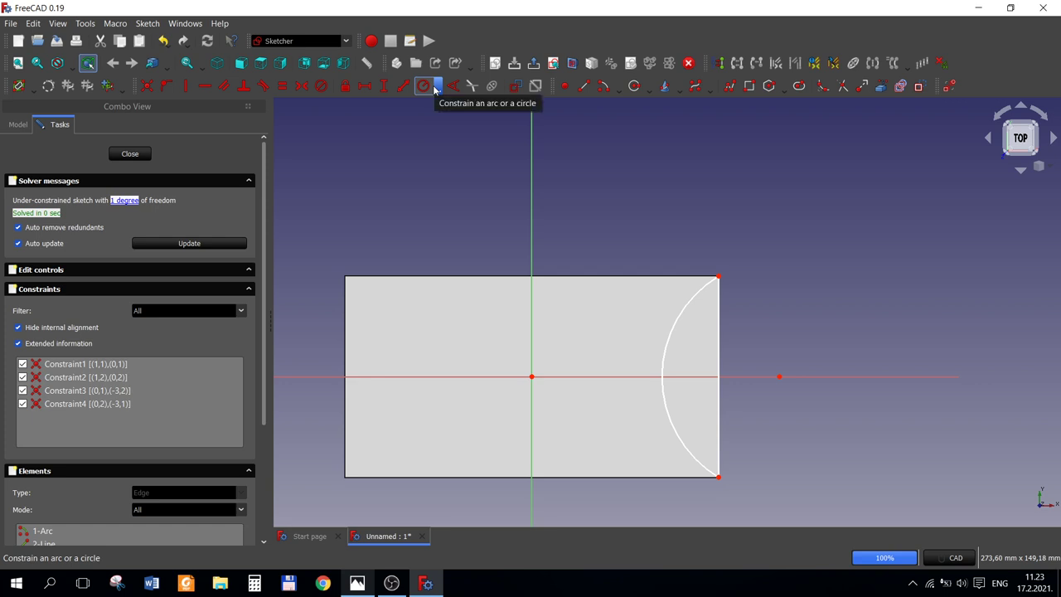
{"action": "left_click", "coordinate": [779, 377]}
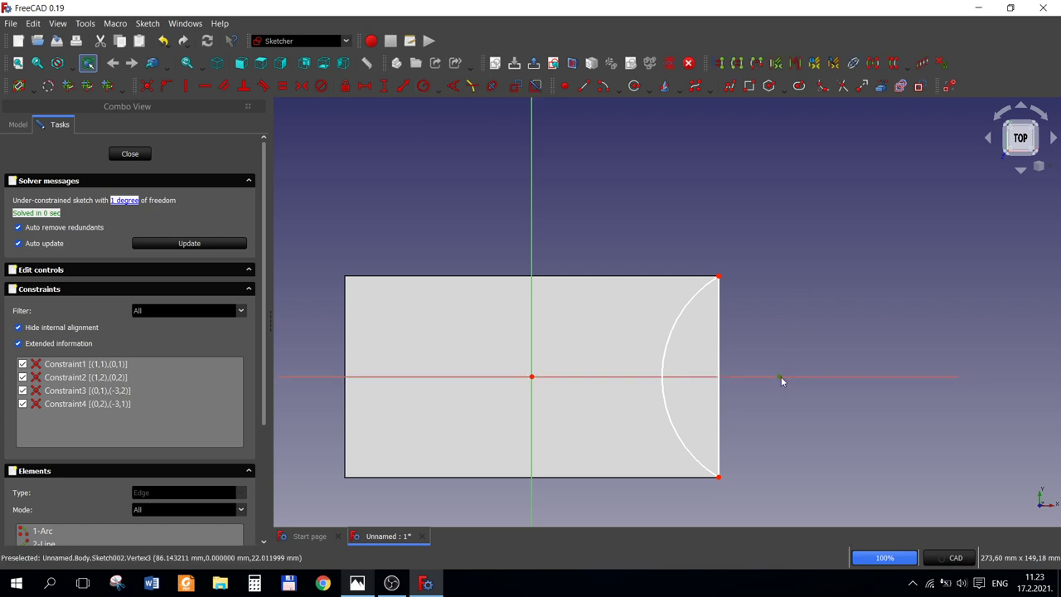
{"action": "left_click", "coordinate": [719, 277]}
{"action": "left_click", "coordinate": [193, 87]}
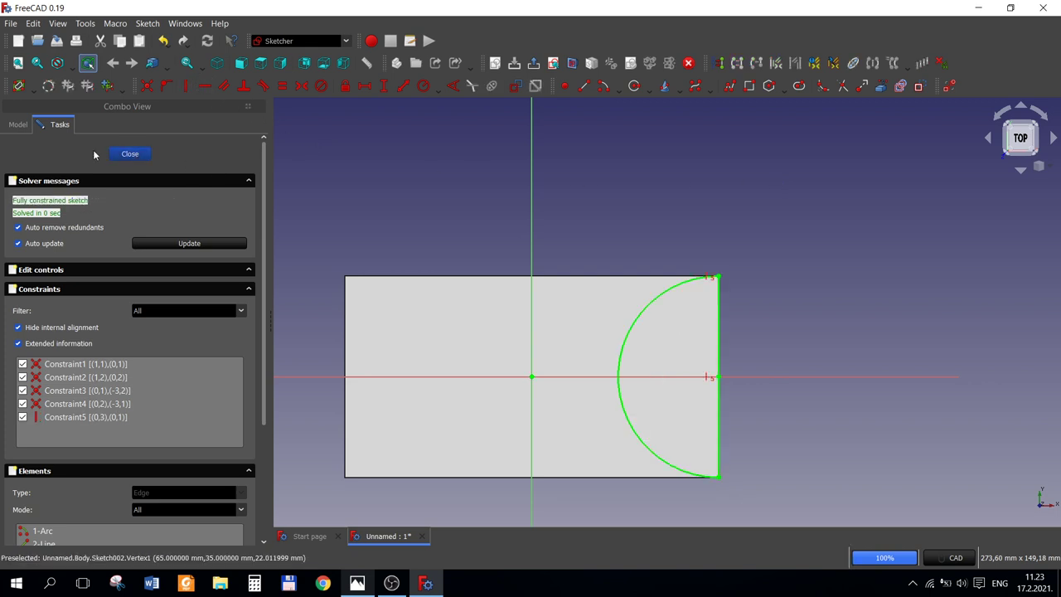
Step: Pad Sketch002 in Two dimensions, 8 mm one way and 22 mm the other
{"action": "key", "text": "Escape"}
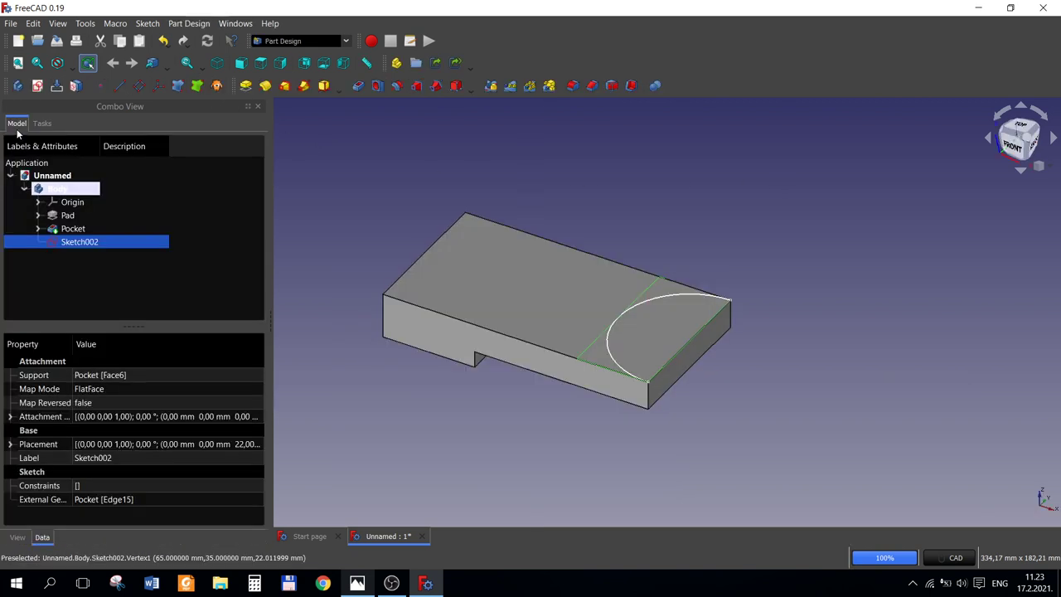
{"action": "left_click", "coordinate": [356, 582]}
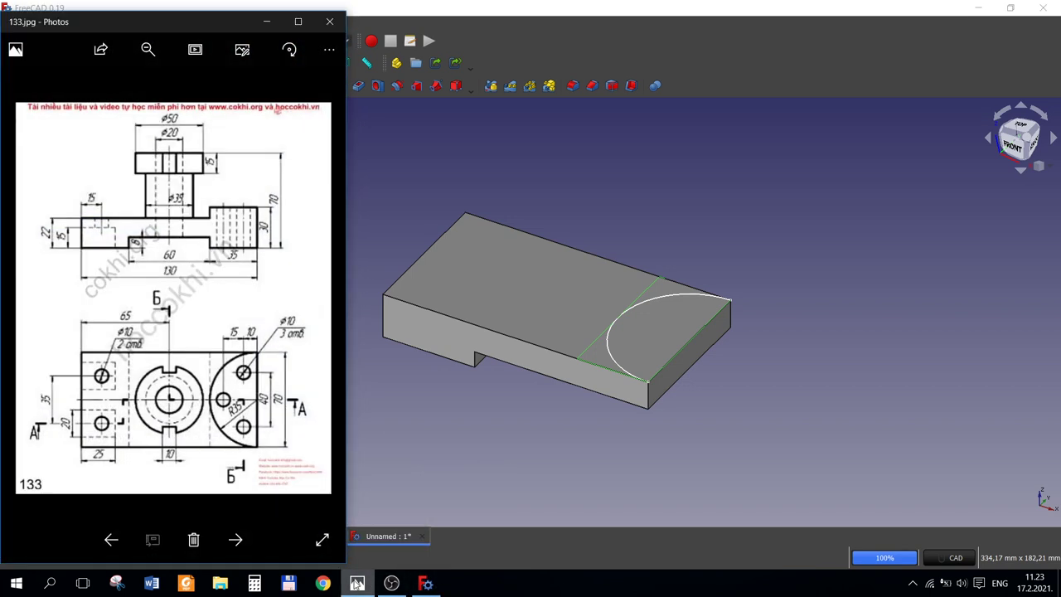
{"action": "left_click", "coordinate": [510, 460]}
{"action": "left_click", "coordinate": [80, 241]}
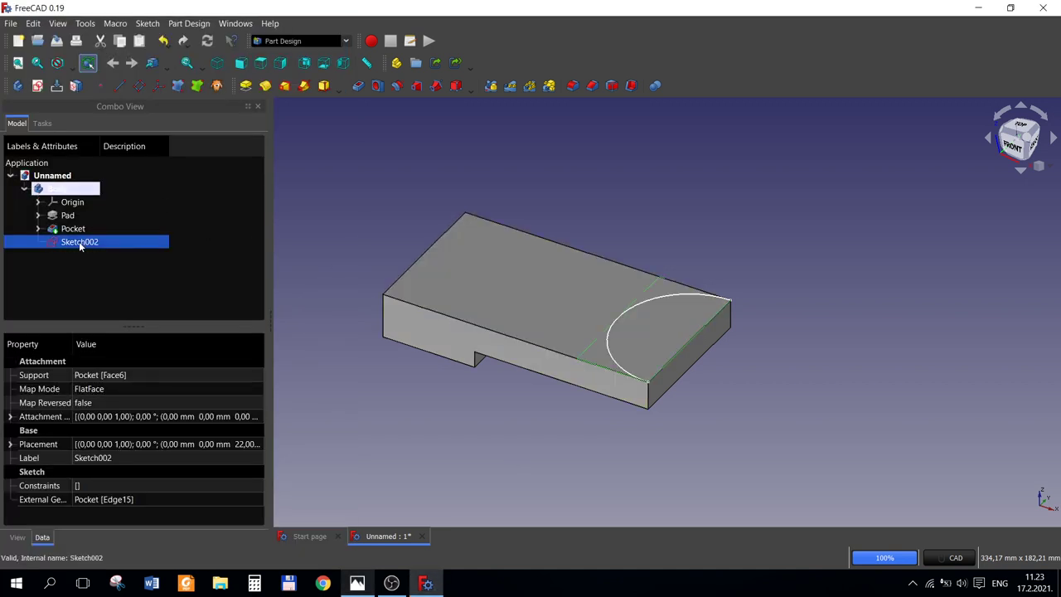
{"action": "left_click", "coordinate": [246, 86]}
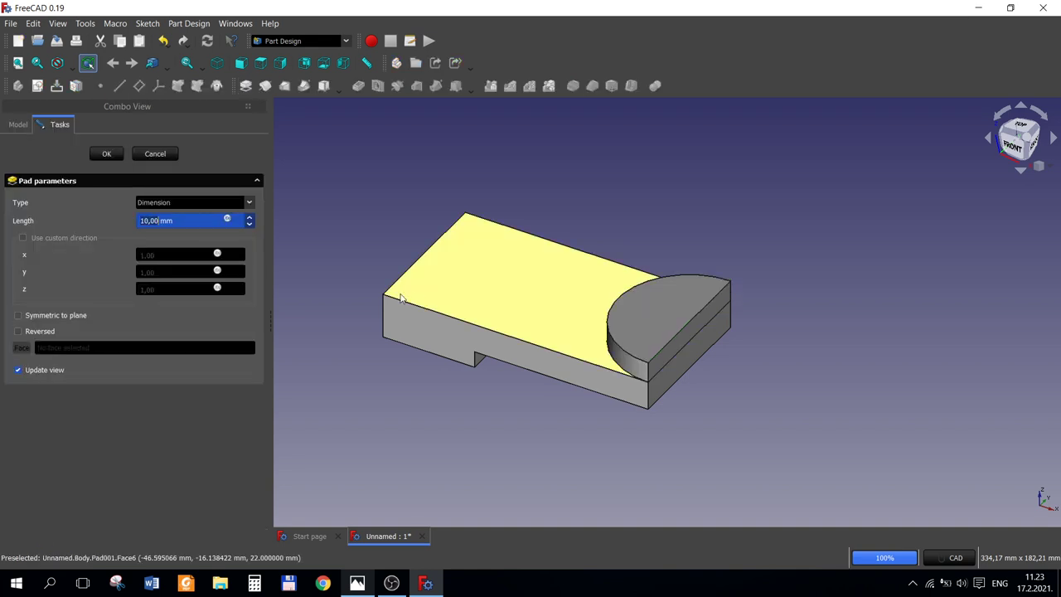
{"action": "type", "text": "8"}
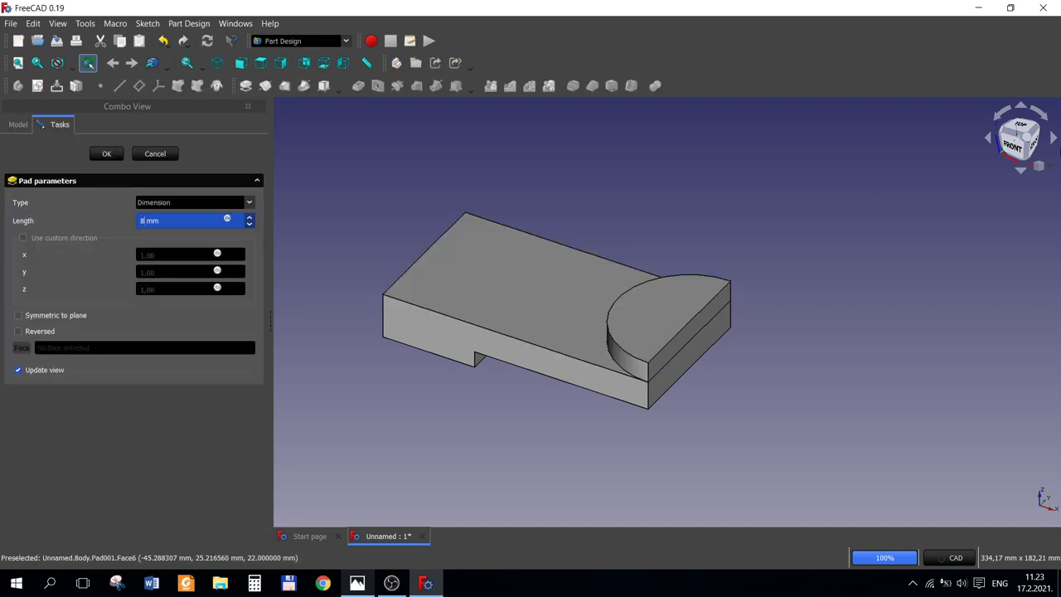
{"action": "left_click", "coordinate": [176, 204]}
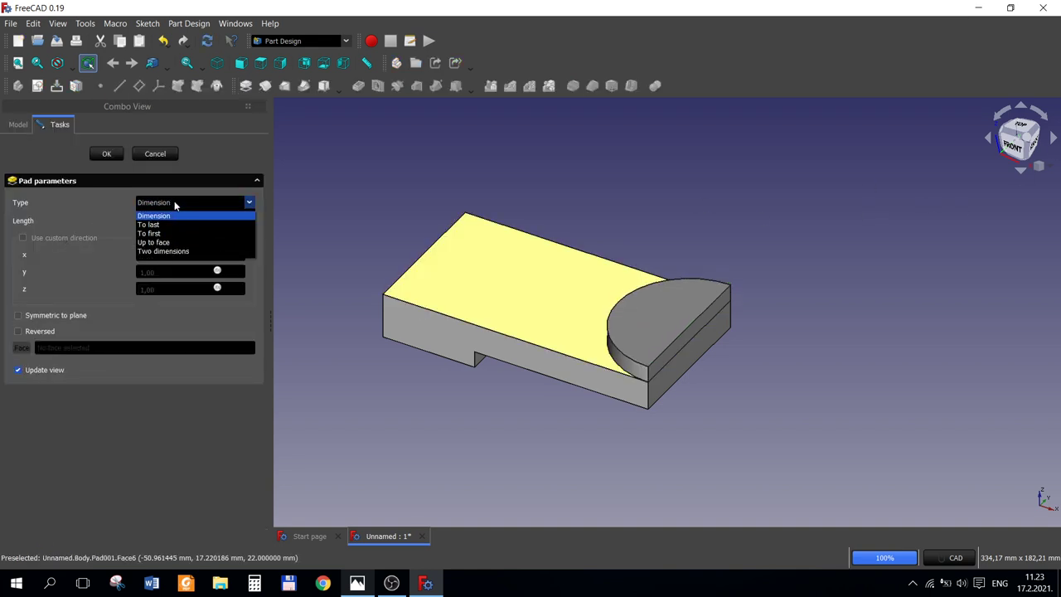
{"action": "left_click", "coordinate": [170, 251]}
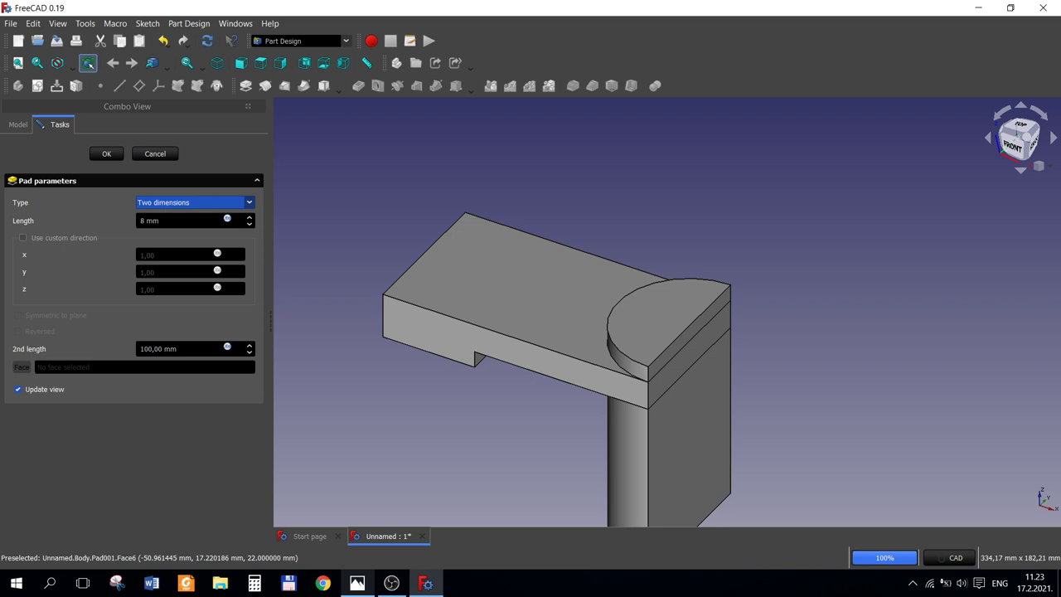
{"action": "left_click", "coordinate": [169, 221]}
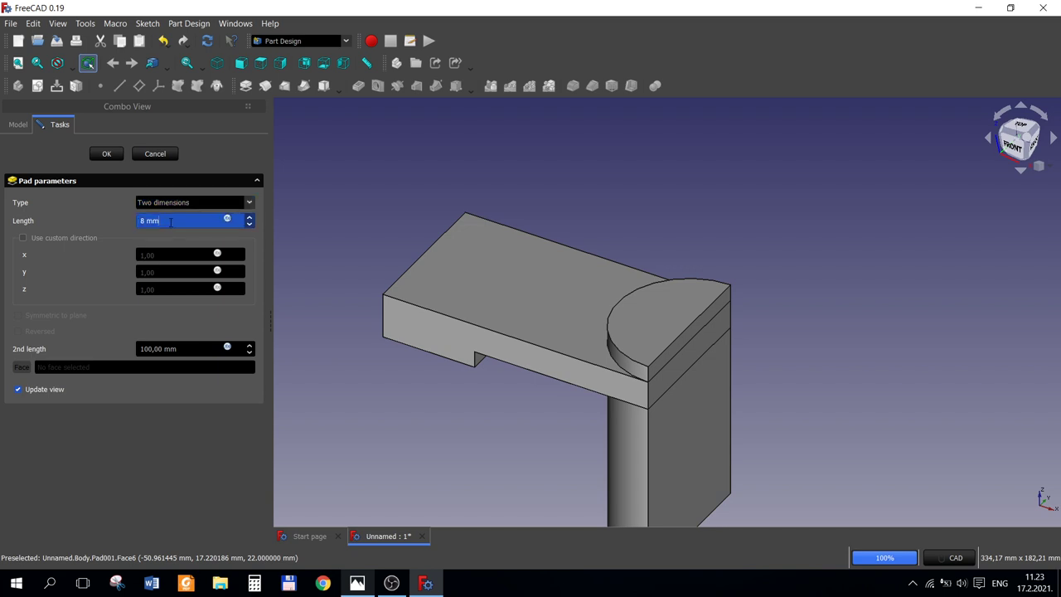
{"action": "left_click", "coordinate": [166, 348]}
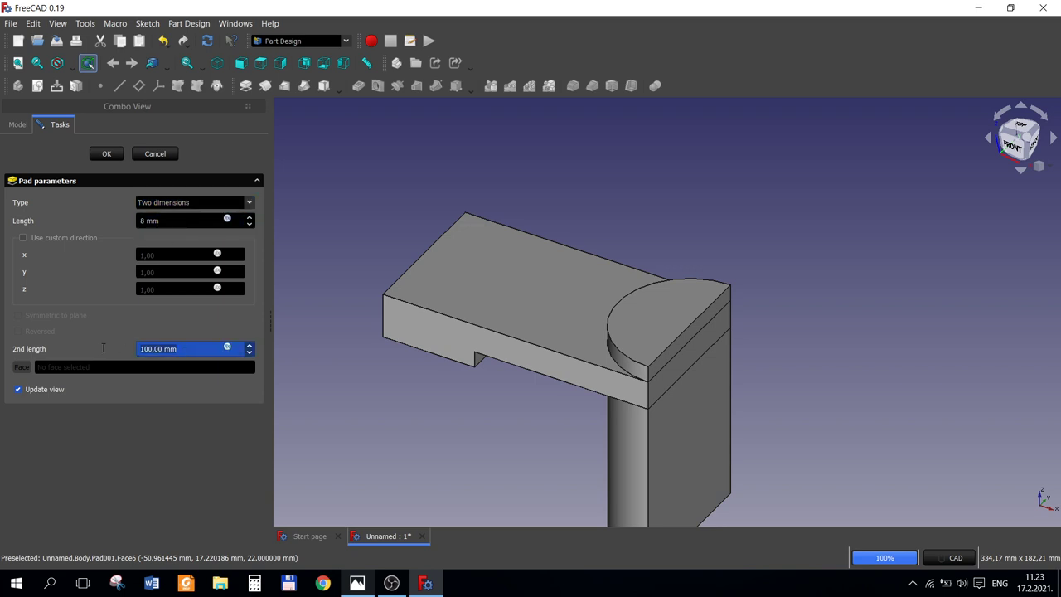
{"action": "type", "text": "22"}
{"action": "key", "text": "Return"}
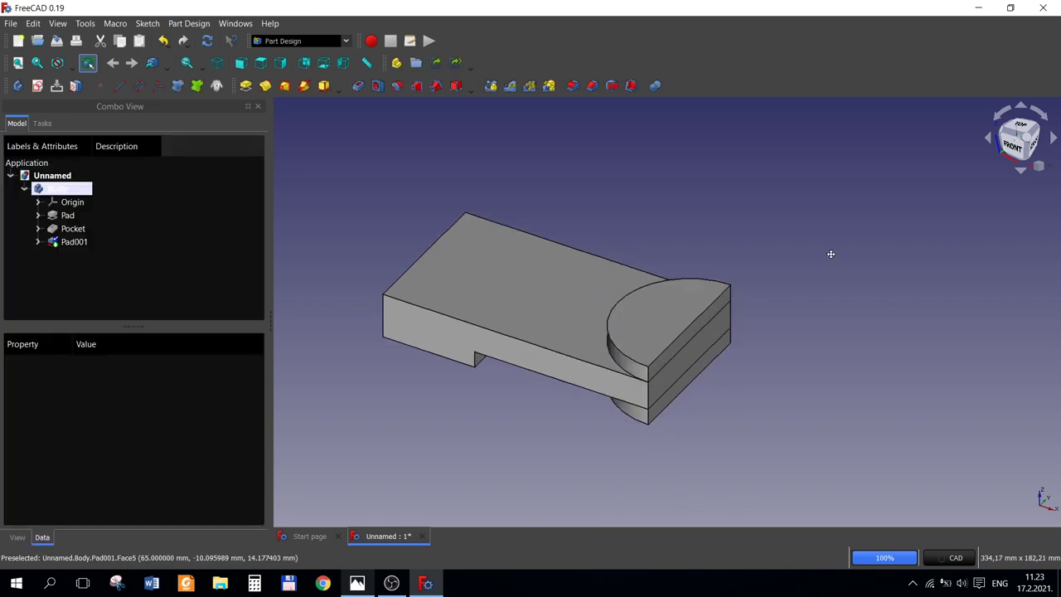
Step: Switch to the isometric view, consult drawing 133.jpg, and select the half-round end's top face
{"action": "mouse_move", "coordinate": [829, 253]}
{"action": "middle_mouse_down"}
{"action": "mouse_move", "coordinate": [833, 244]}
{"action": "mouse_move", "coordinate": [798, 301]}
{"action": "middle_mouse_up"}
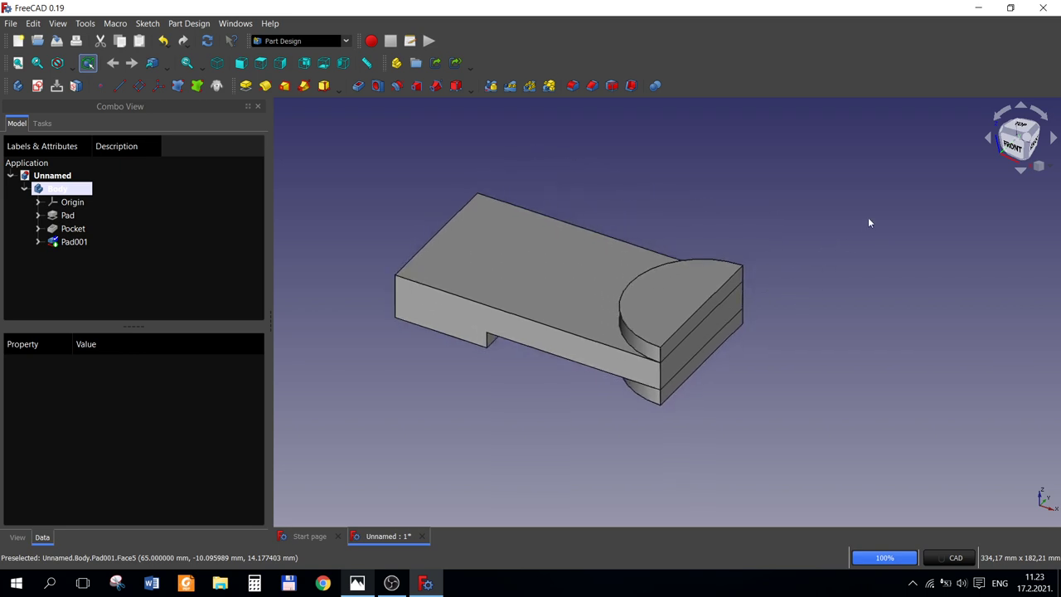
{"action": "mouse_move", "coordinate": [868, 222]}
{"action": "middle_mouse_down"}
{"action": "mouse_move", "coordinate": [802, 311]}
{"action": "mouse_move", "coordinate": [906, 282]}
{"action": "mouse_move", "coordinate": [869, 247]}
{"action": "mouse_move", "coordinate": [838, 283]}
{"action": "mouse_move", "coordinate": [831, 237]}
{"action": "mouse_move", "coordinate": [826, 254]}
{"action": "middle_mouse_up"}
{"action": "key", "text": "0"}
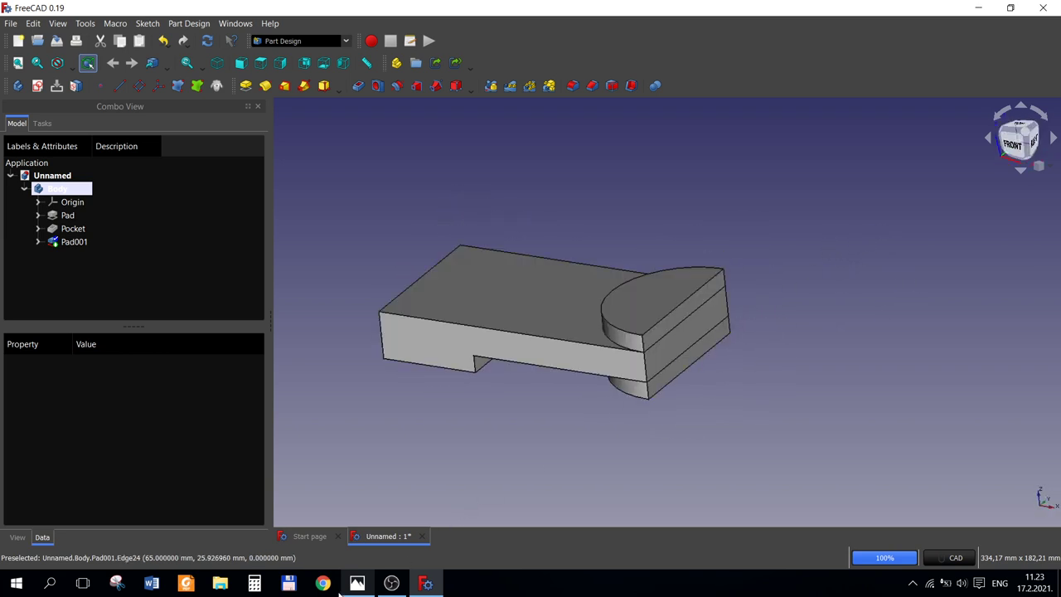
{"action": "left_click", "coordinate": [356, 583]}
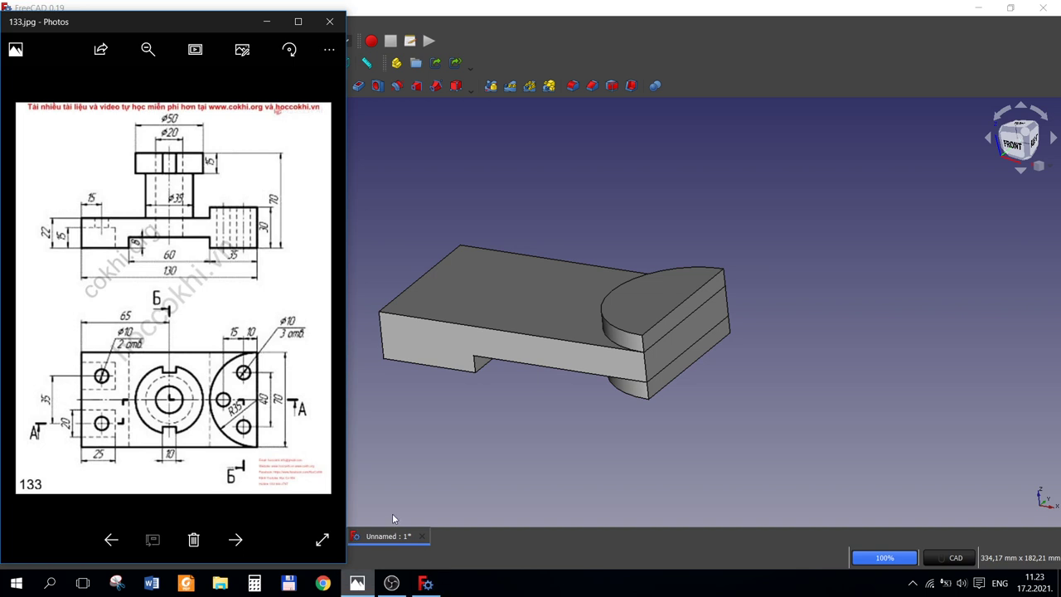
{"action": "left_click", "coordinate": [441, 413]}
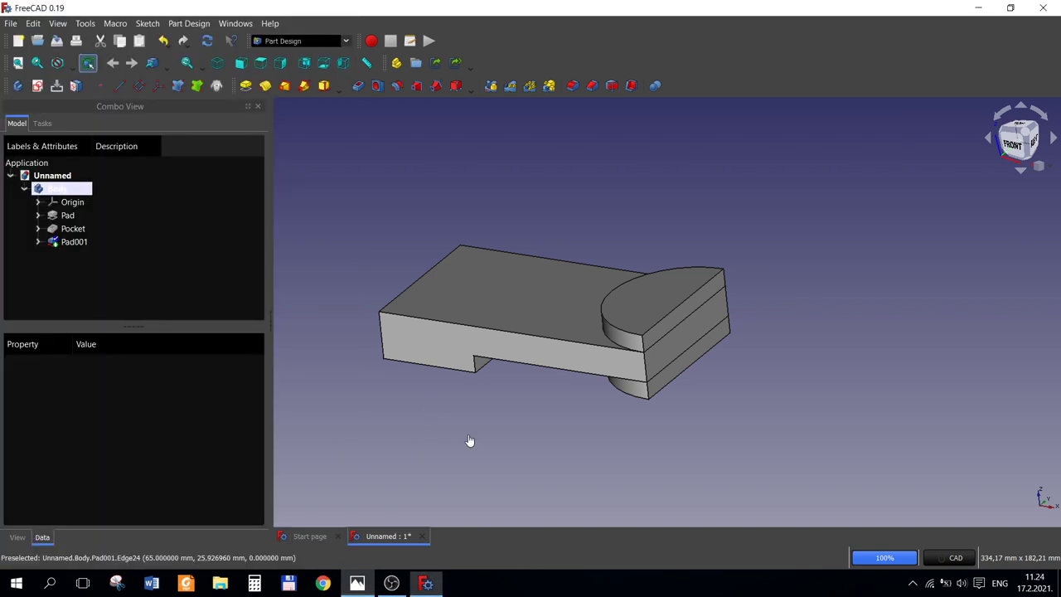
{"action": "left_click", "coordinate": [364, 582]}
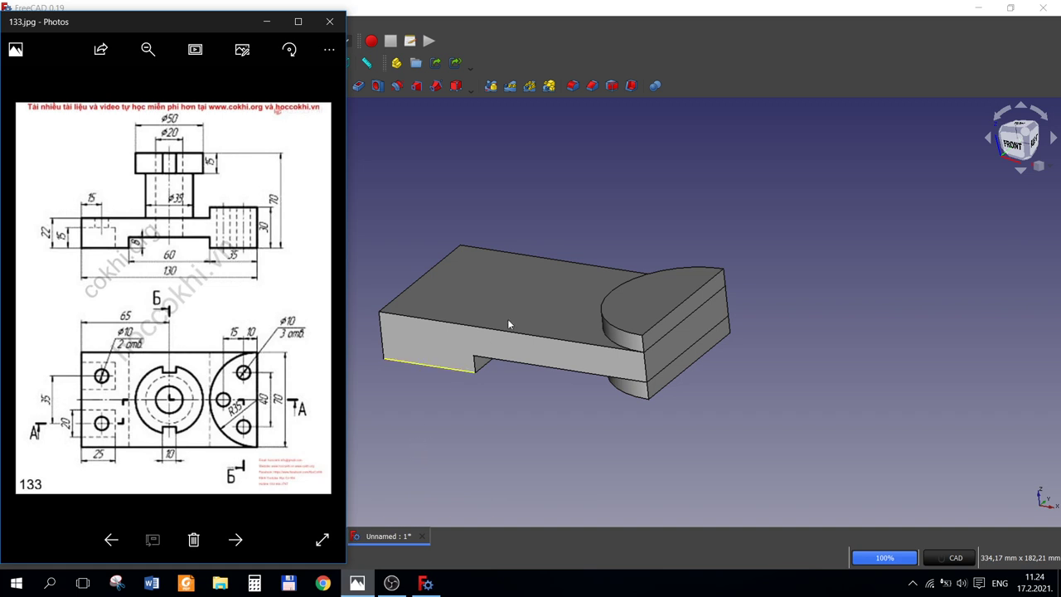
{"action": "left_click", "coordinate": [642, 297]}
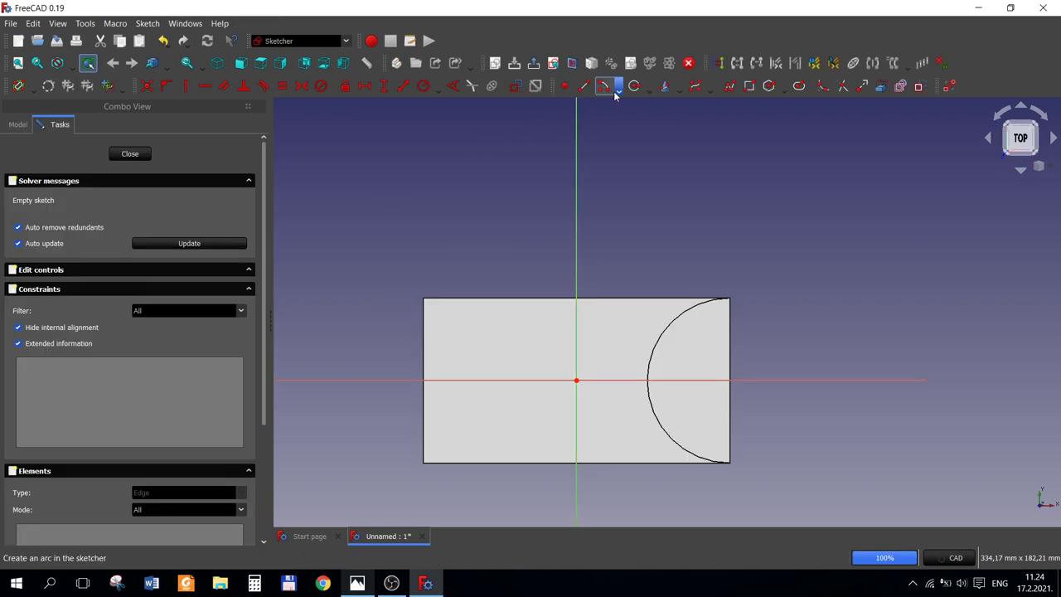
Step: Draw three small hole circles inside the half-round end on a new sketch
{"action": "left_click", "coordinate": [635, 85]}
{"action": "scroll", "coordinate": [764, 366], "scroll_direction": "up", "scroll_amount": 1}
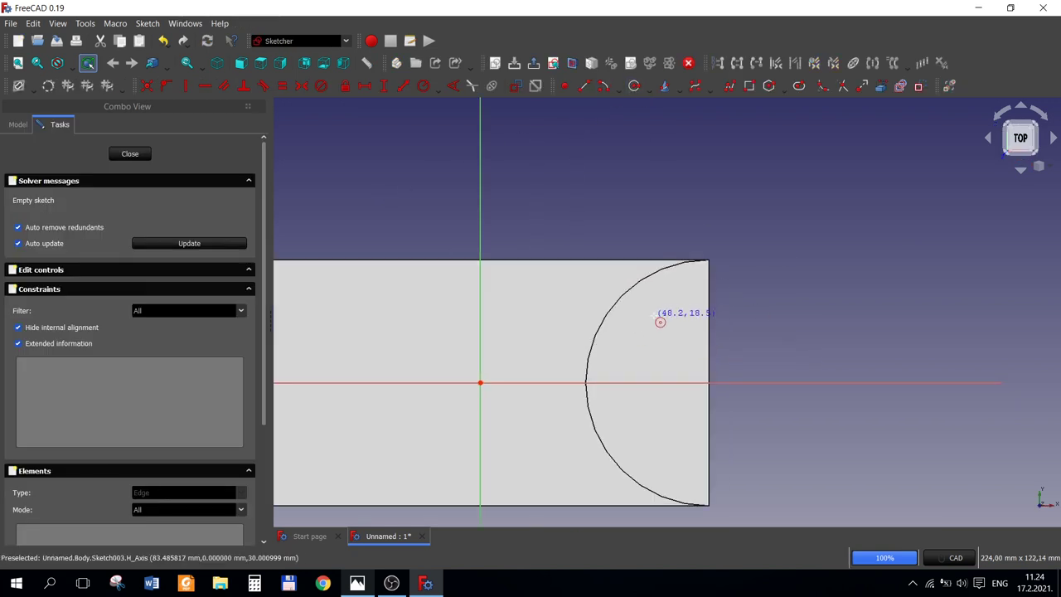
{"action": "left_click", "coordinate": [668, 330]}
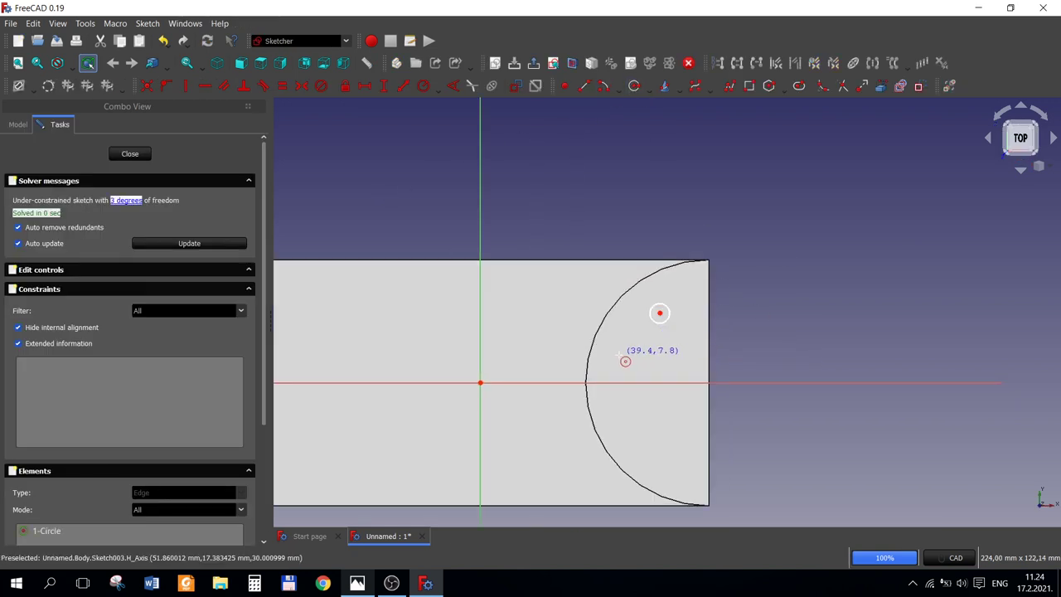
{"action": "left_click", "coordinate": [618, 355]}
{"action": "left_click", "coordinate": [635, 371]}
{"action": "left_click", "coordinate": [644, 443]}
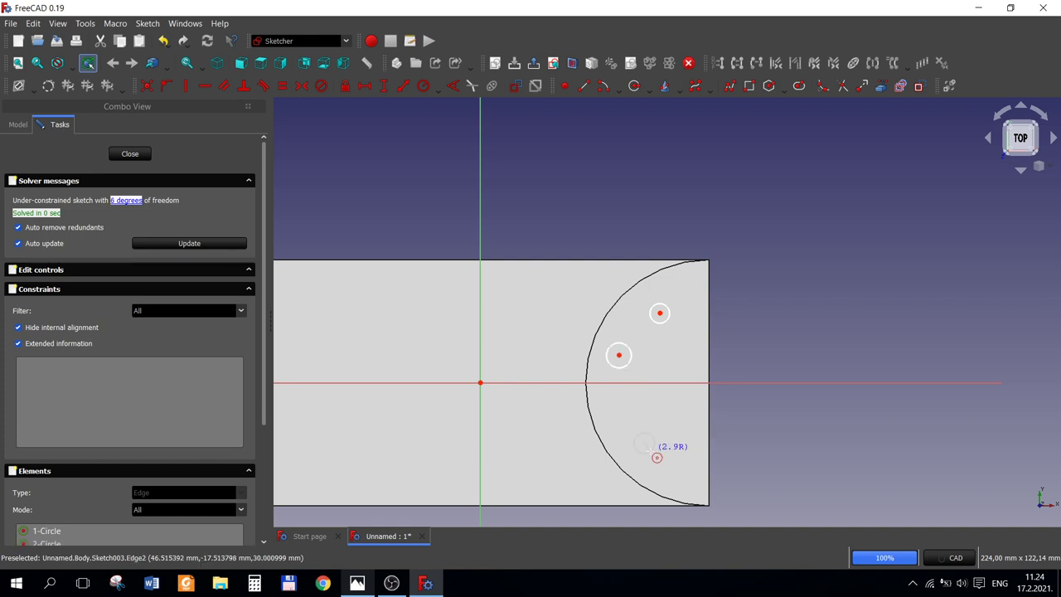
{"action": "left_click", "coordinate": [652, 450]}
Step: Make the outer circle centres symmetric about the horizontal axis, checking the reference drawing
{"action": "scroll", "coordinate": [754, 391], "scroll_direction": "up", "scroll_amount": 1}
{"action": "scroll", "coordinate": [745, 410], "scroll_direction": "down", "scroll_amount": 2}
{"action": "left_click", "coordinate": [660, 440]}
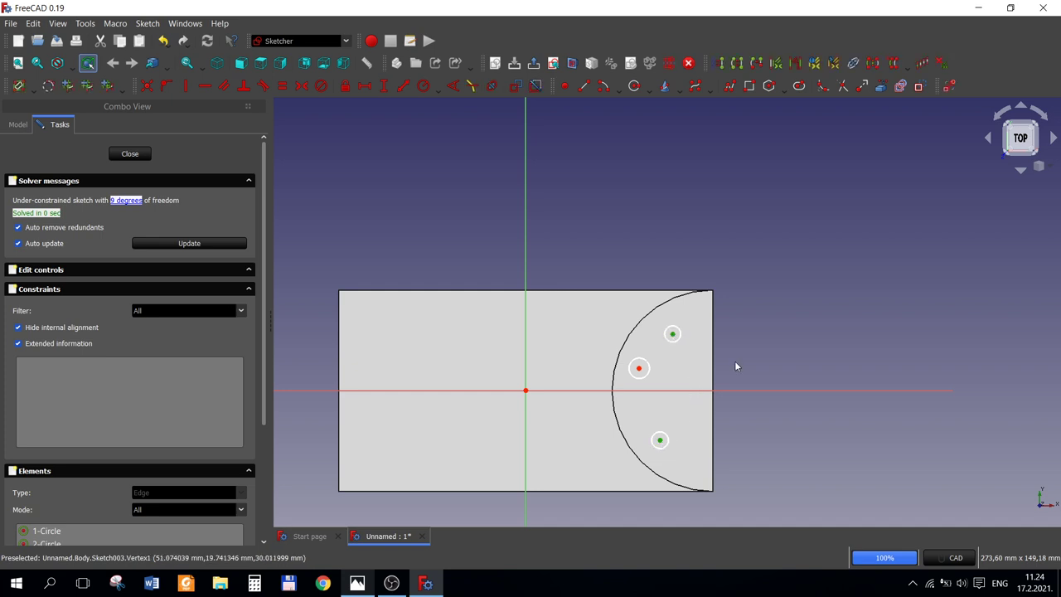
{"action": "left_click", "coordinate": [754, 391]}
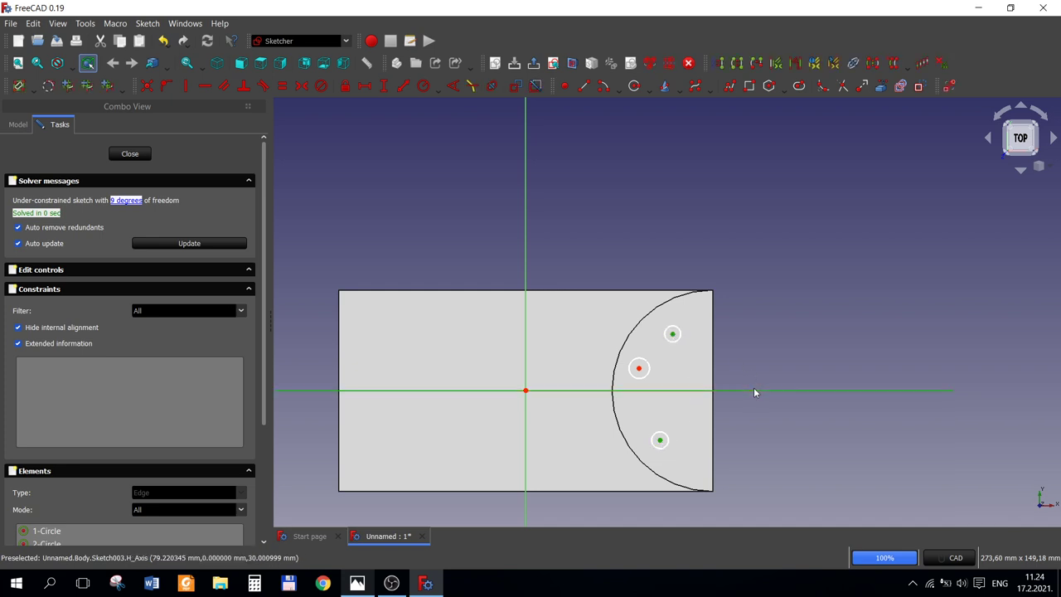
{"action": "left_click", "coordinate": [301, 85]}
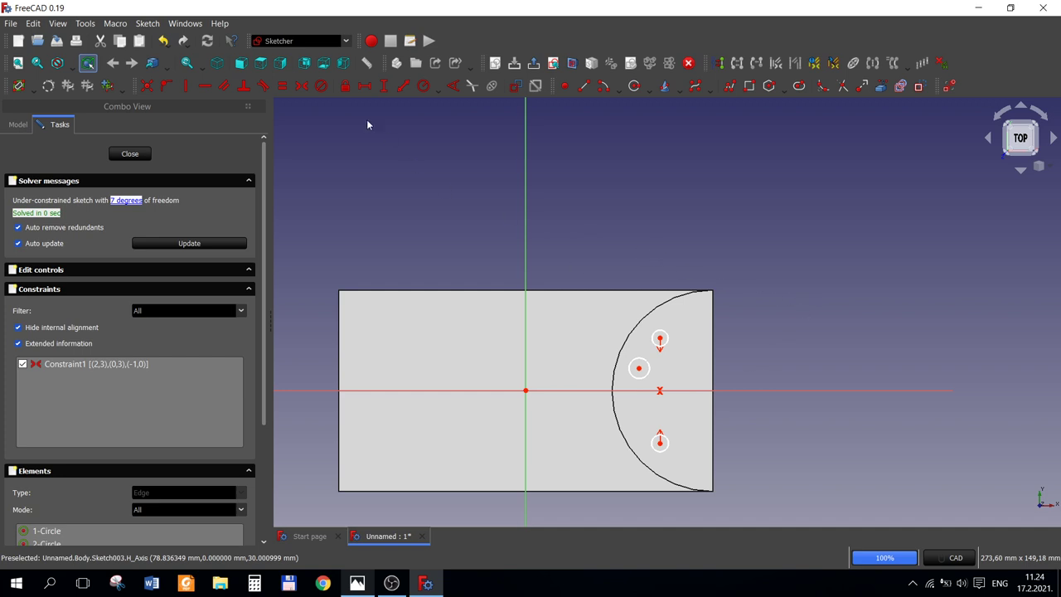
{"action": "left_click", "coordinate": [358, 587]}
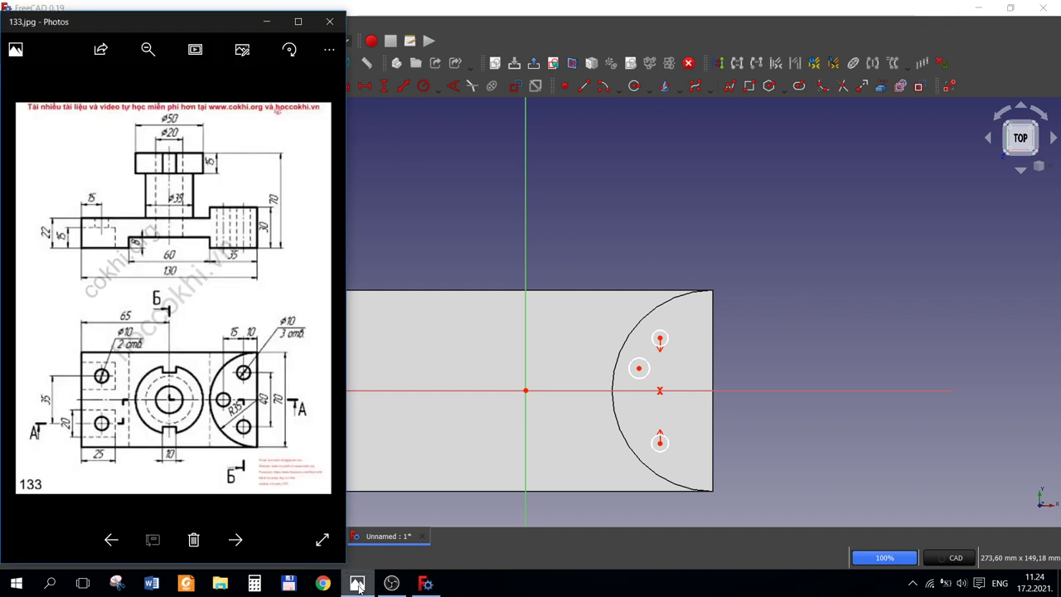
{"action": "left_click", "coordinate": [359, 587]}
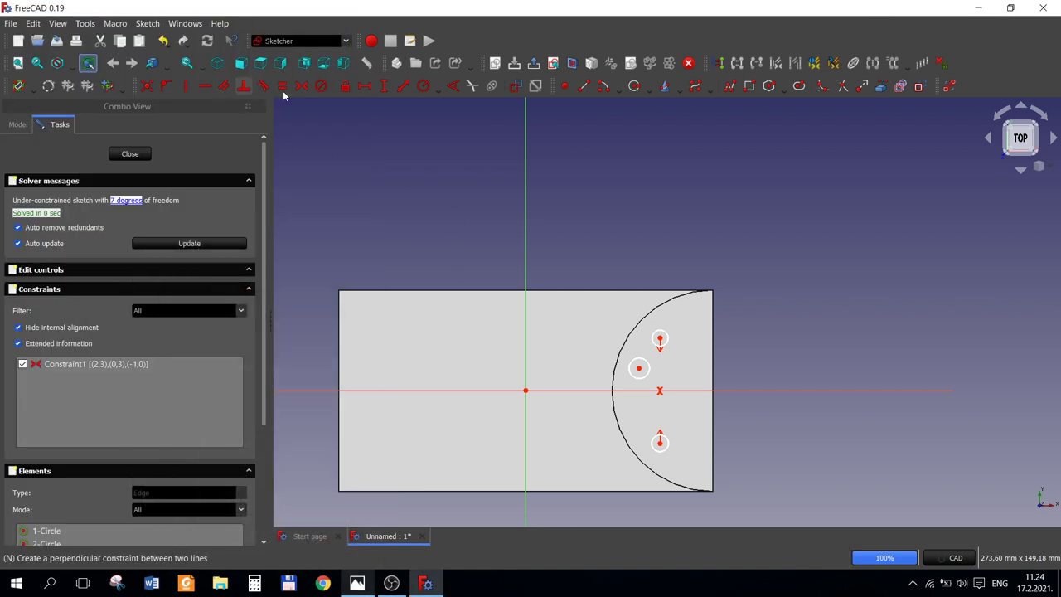
{"action": "left_click", "coordinate": [364, 86]}
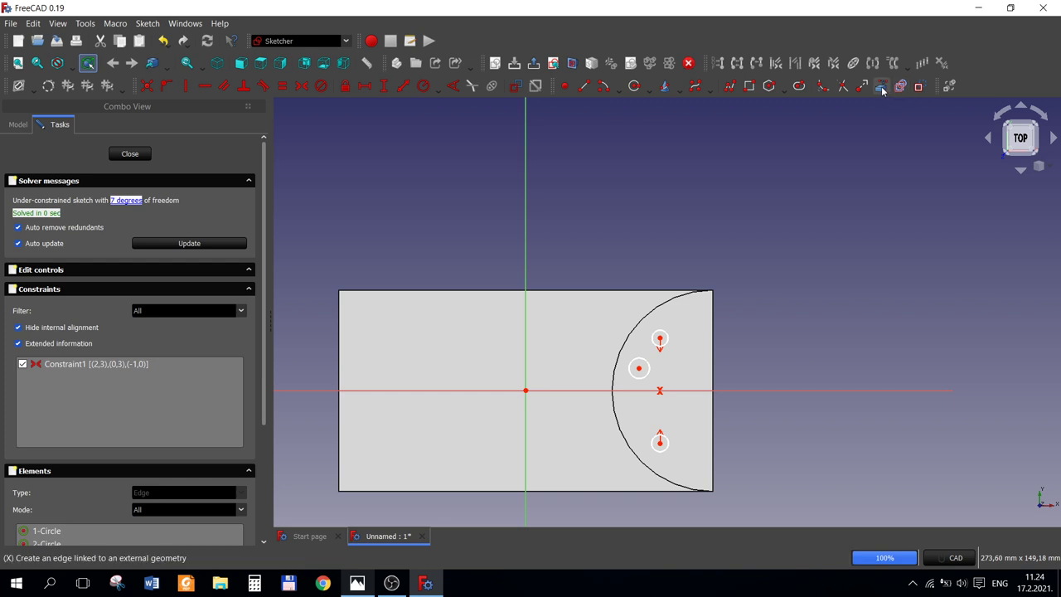
Step: Fix the hole centres horizontally: upper circle at 10 mm, middle circle at 15 mm
{"action": "left_click", "coordinate": [726, 343]}
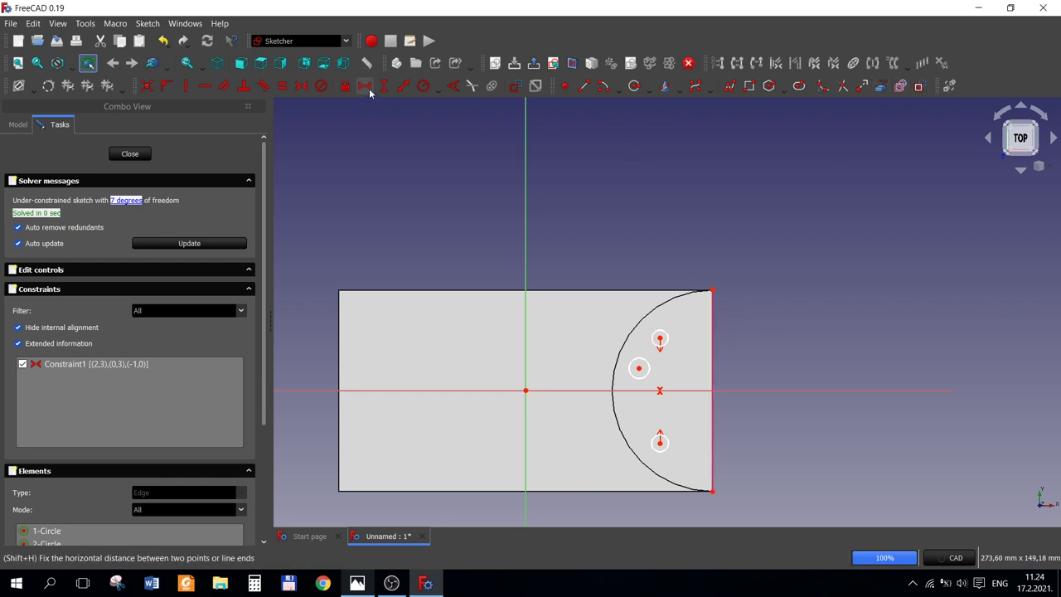
{"action": "left_click", "coordinate": [659, 339]}
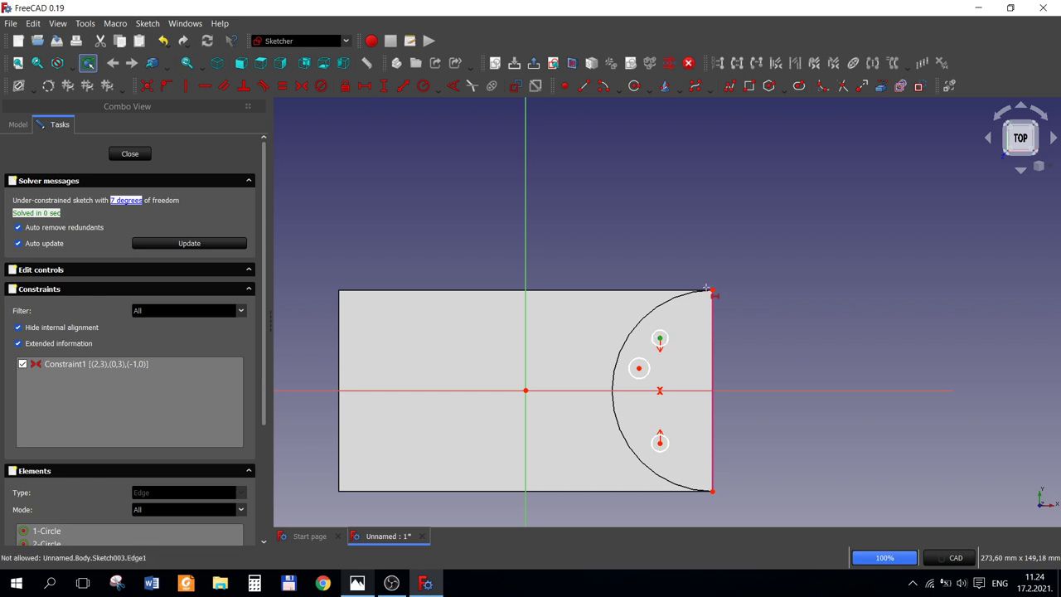
{"action": "left_click", "coordinate": [711, 289]}
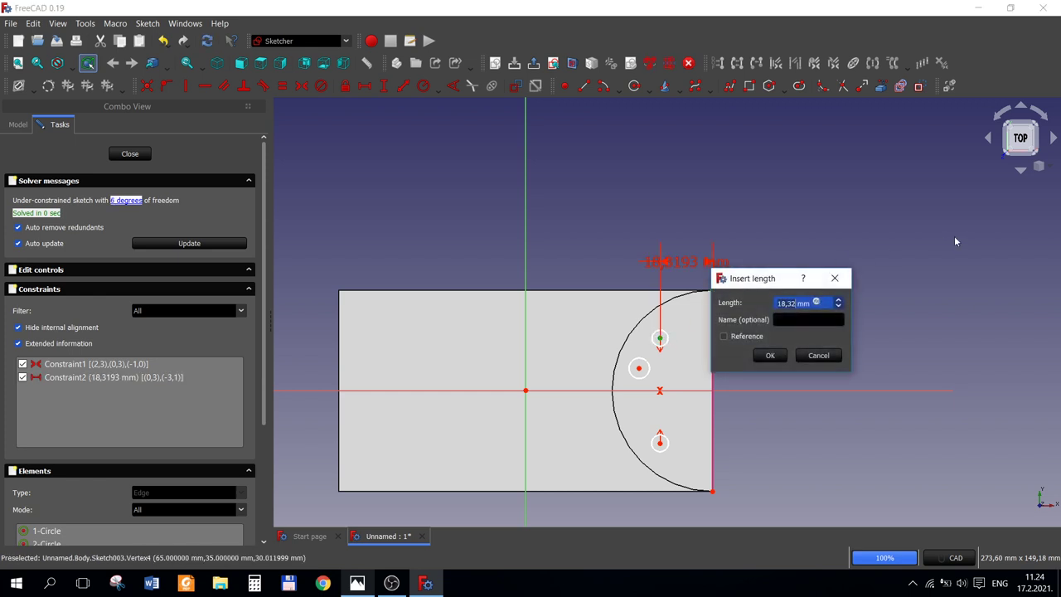
{"action": "type", "text": "10"}
{"action": "key", "text": "Return"}
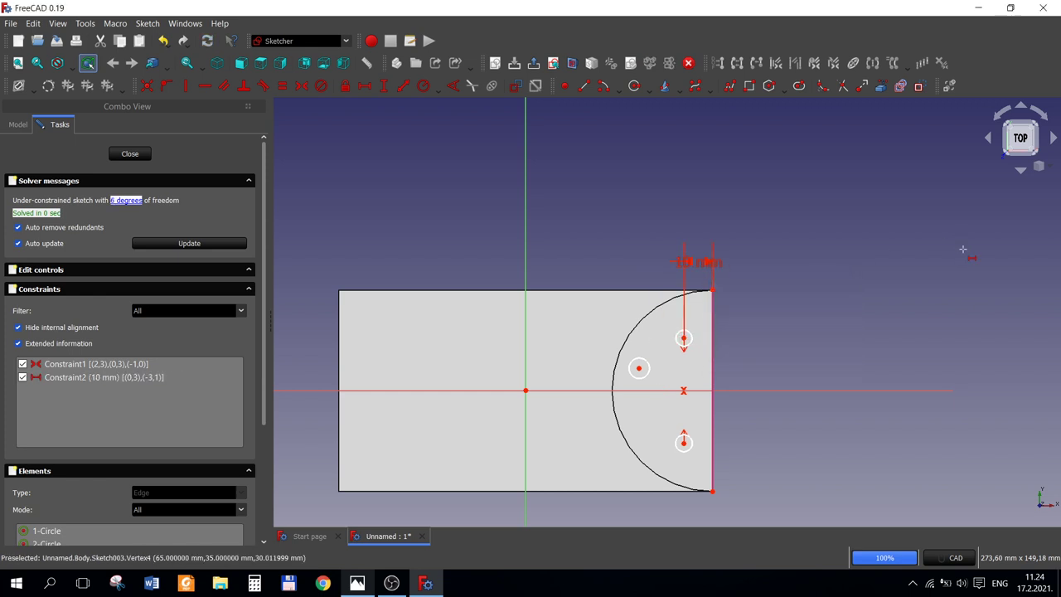
{"action": "left_click", "coordinate": [365, 85]}
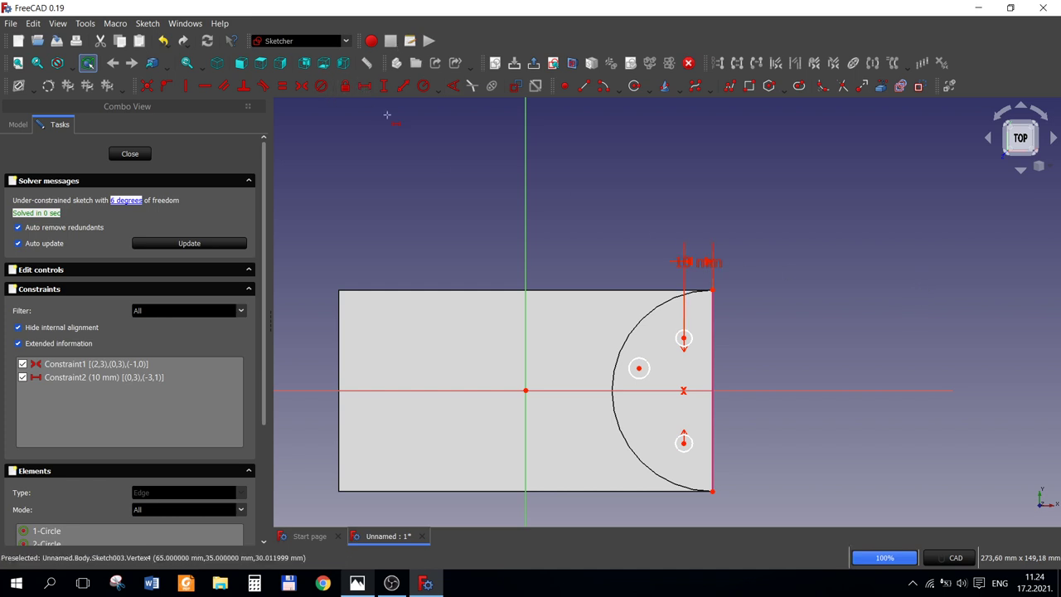
{"action": "left_click", "coordinate": [638, 367]}
{"action": "left_click", "coordinate": [683, 337]}
{"action": "type", "text": "15"}
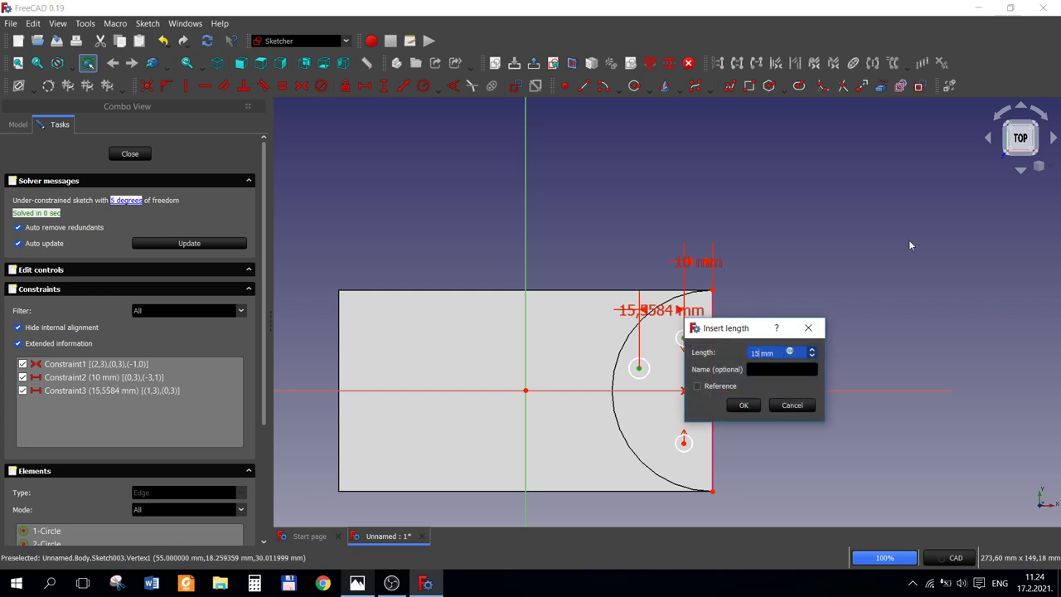
{"action": "key", "text": "Return"}
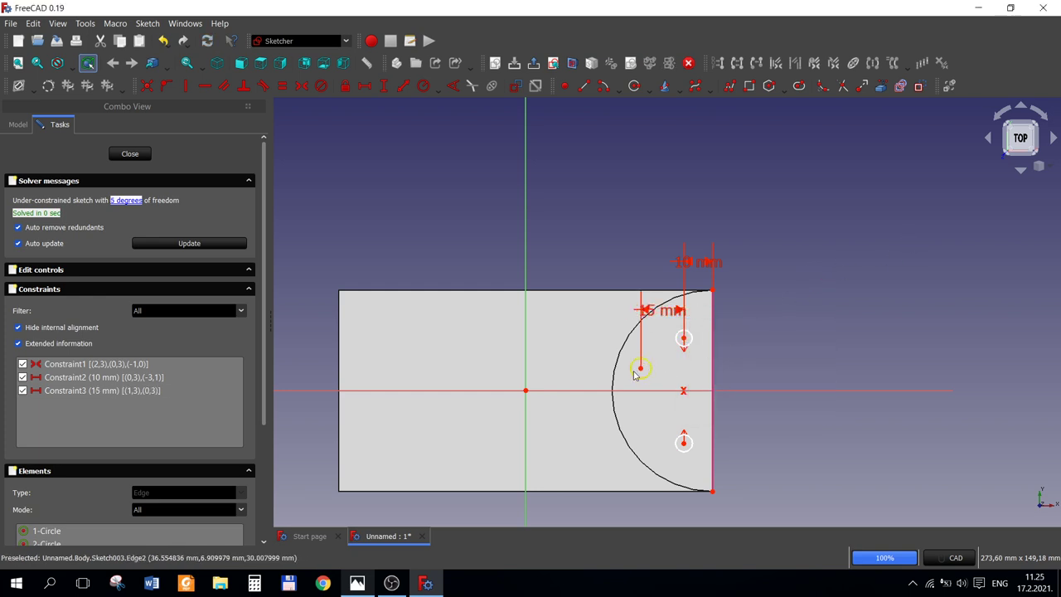
Step: Level the middle hole centre with the origin and make all three circles equal
{"action": "left_click", "coordinate": [640, 368]}
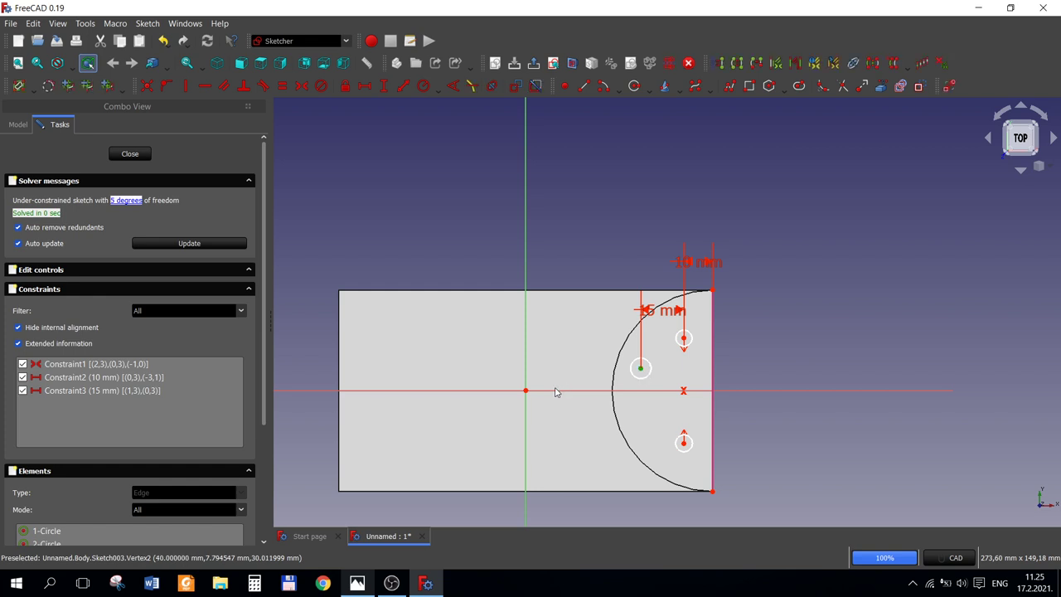
{"action": "left_click", "coordinate": [525, 390]}
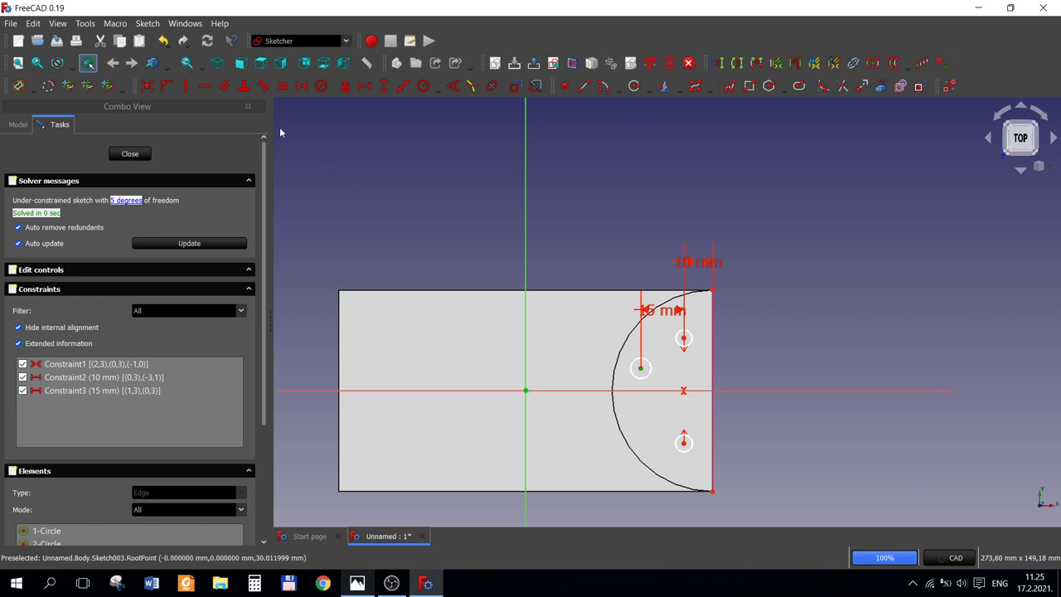
{"action": "left_click", "coordinate": [207, 86]}
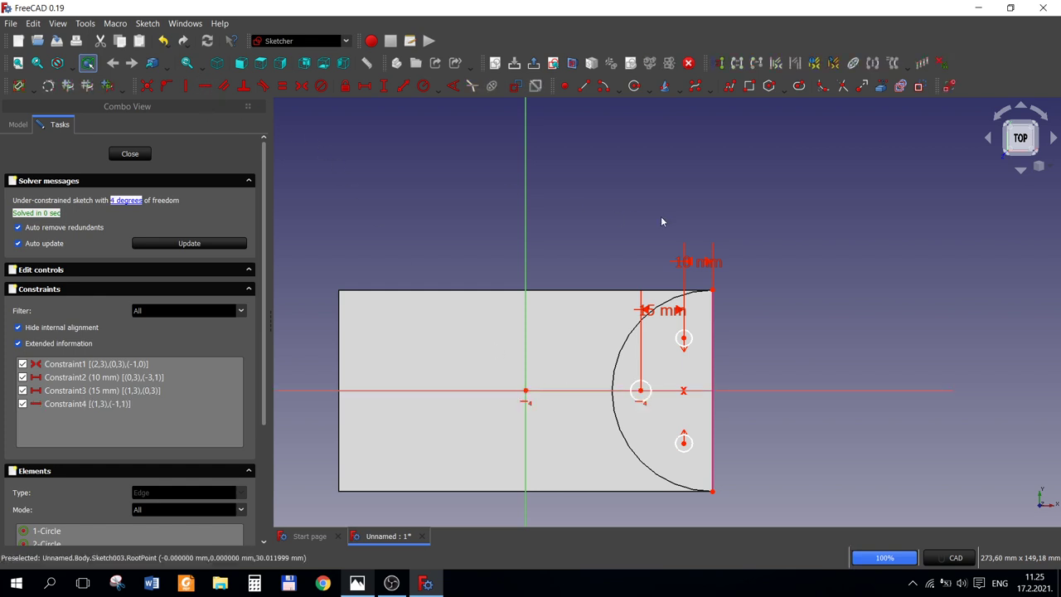
{"action": "left_click", "coordinate": [690, 345]}
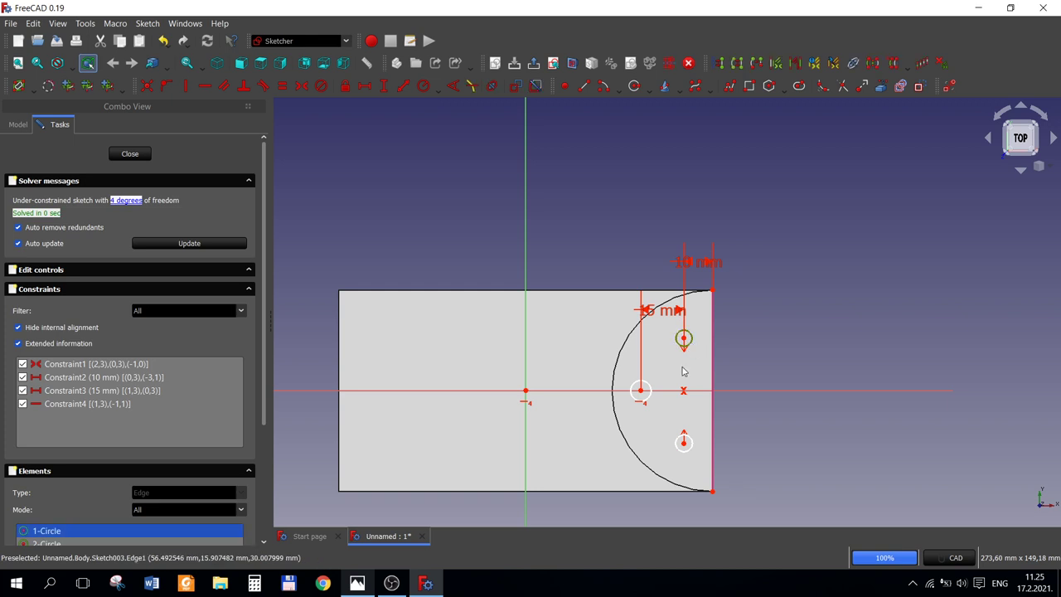
{"action": "left_click", "coordinate": [642, 390]}
{"action": "left_click", "coordinate": [693, 444]}
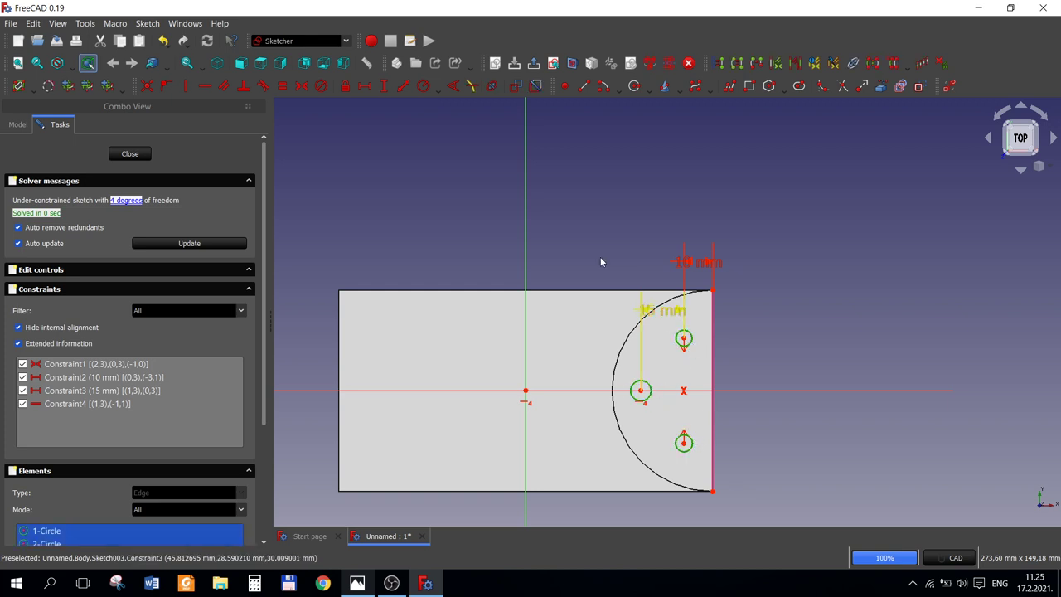
{"action": "left_click", "coordinate": [284, 88]}
{"action": "left_click", "coordinate": [357, 583]}
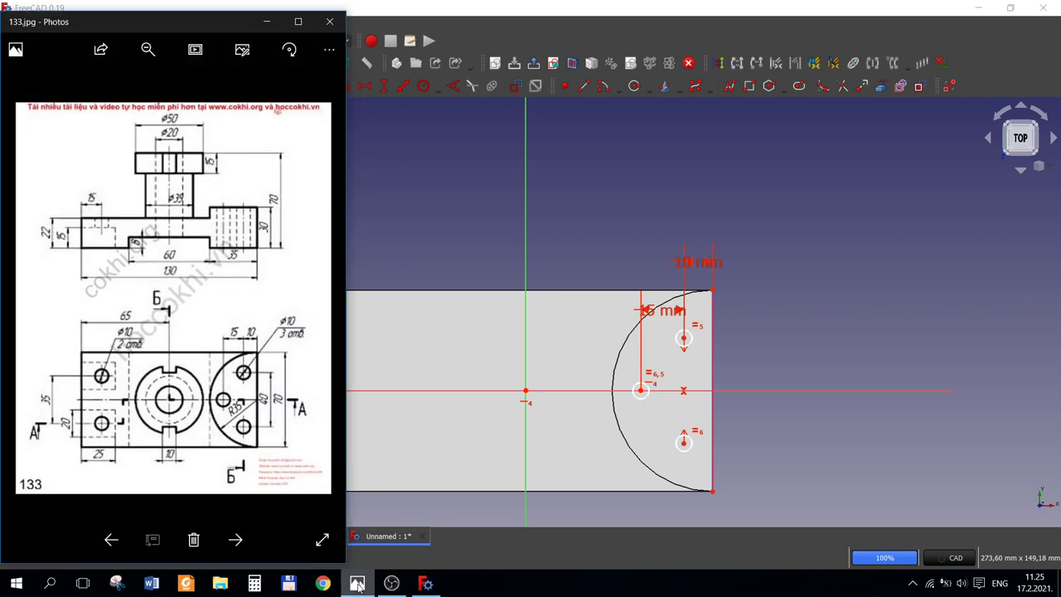
{"action": "left_click", "coordinate": [357, 584]}
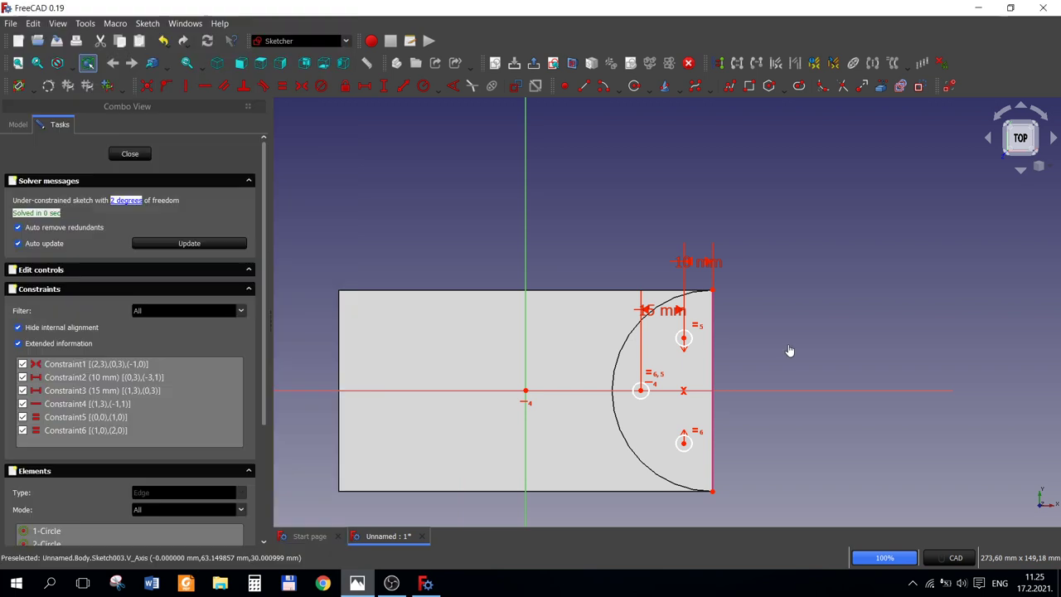
Step: Set the vertical distance between the top and bottom hole centres to 40 mm
{"action": "left_click", "coordinate": [386, 88]}
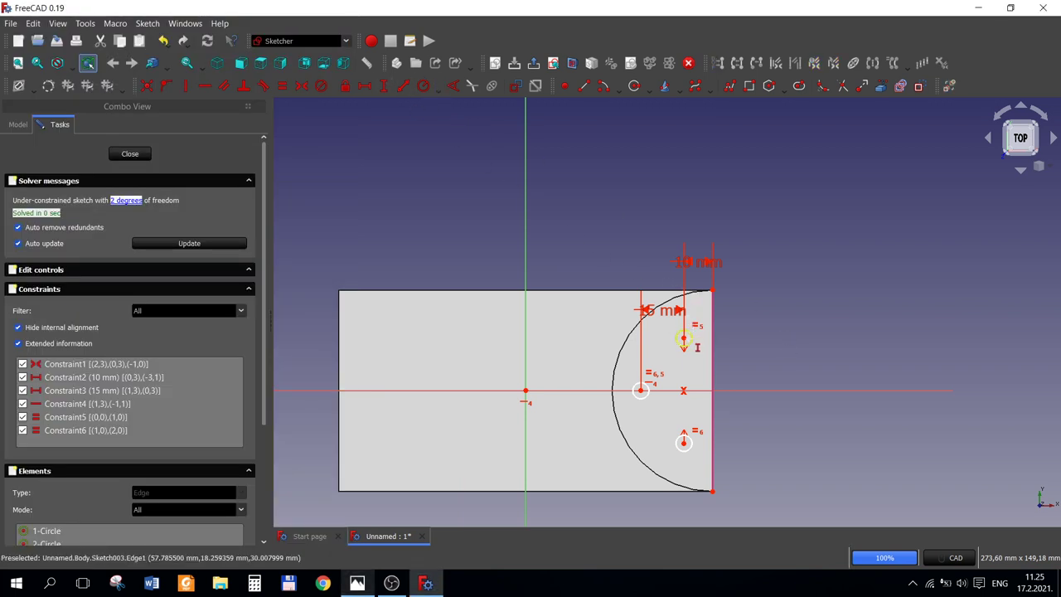
{"action": "left_click", "coordinate": [682, 338]}
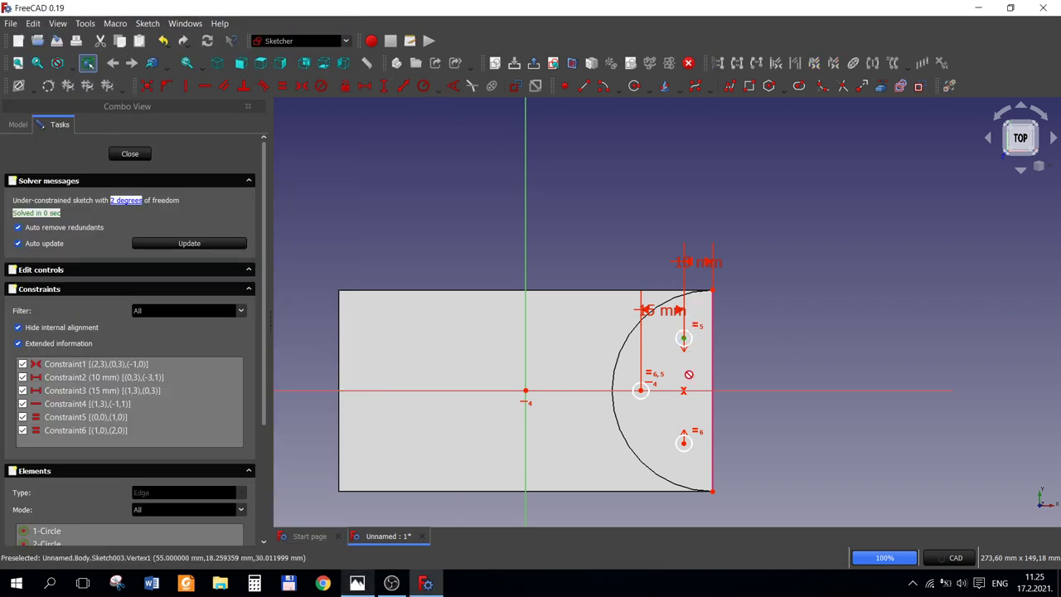
{"action": "left_click", "coordinate": [683, 443]}
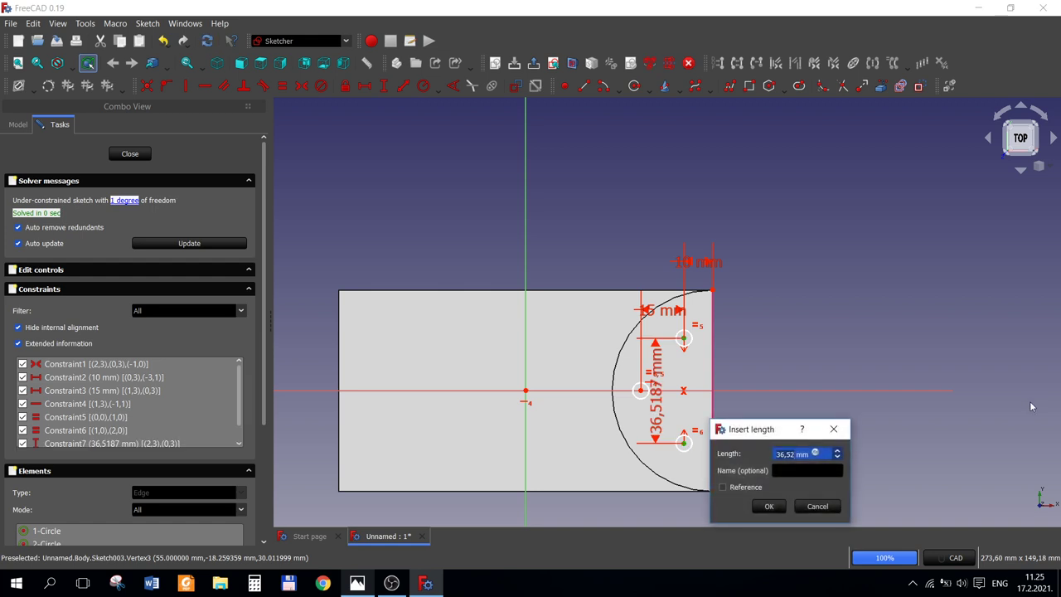
{"action": "type", "text": "40"}
{"action": "key", "text": "Return"}
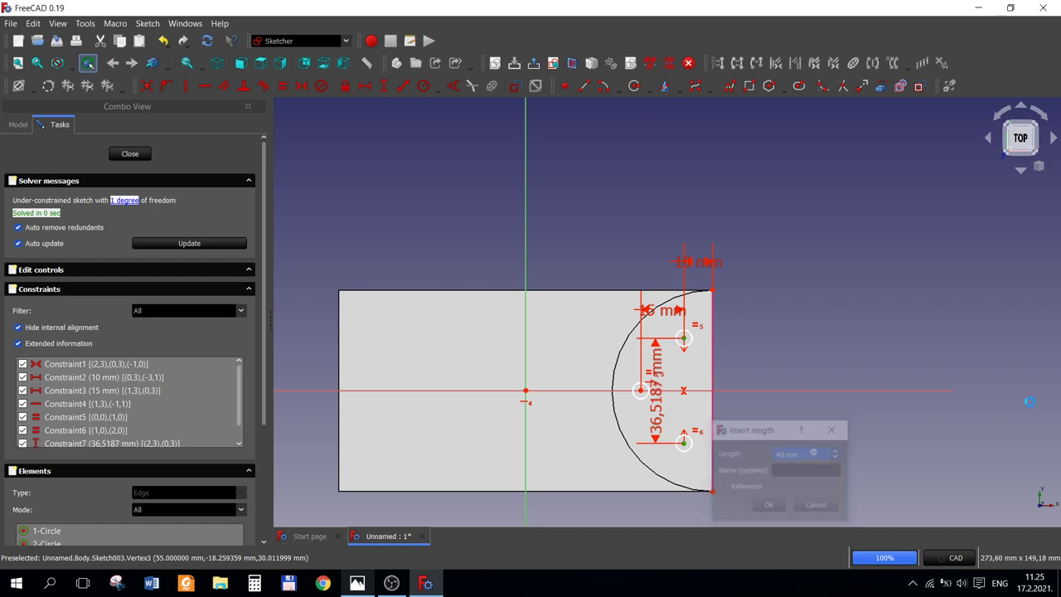
{"action": "key", "text": "Escape"}
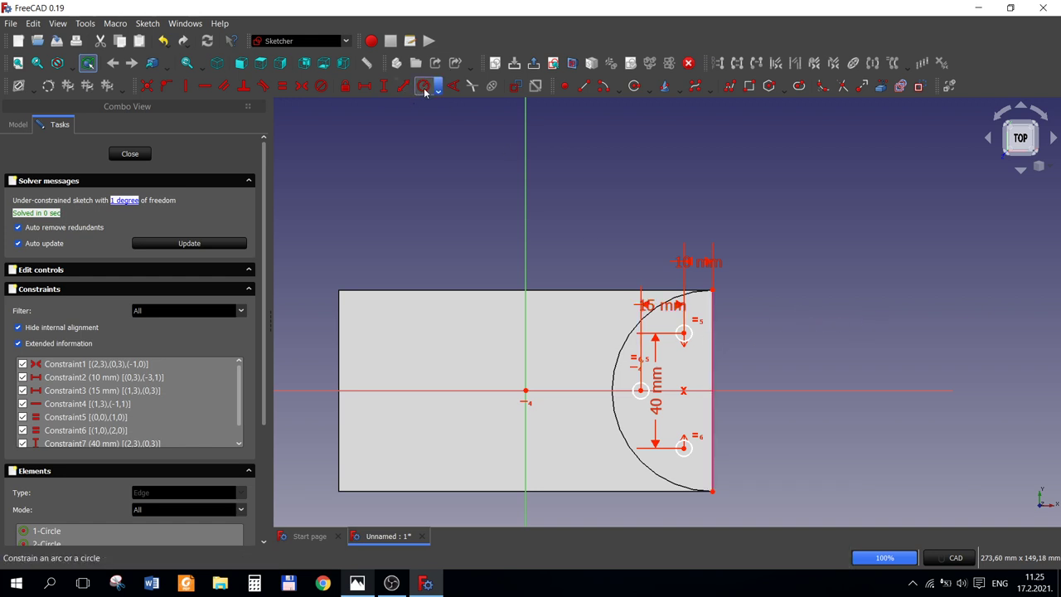
{"action": "left_click", "coordinate": [356, 583]}
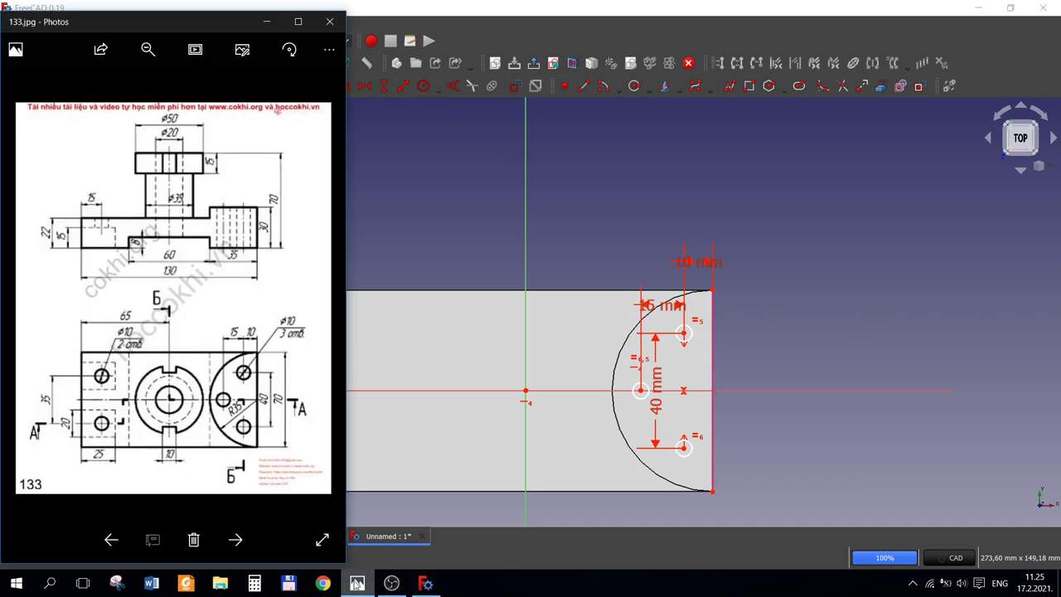
{"action": "left_click", "coordinate": [356, 583]}
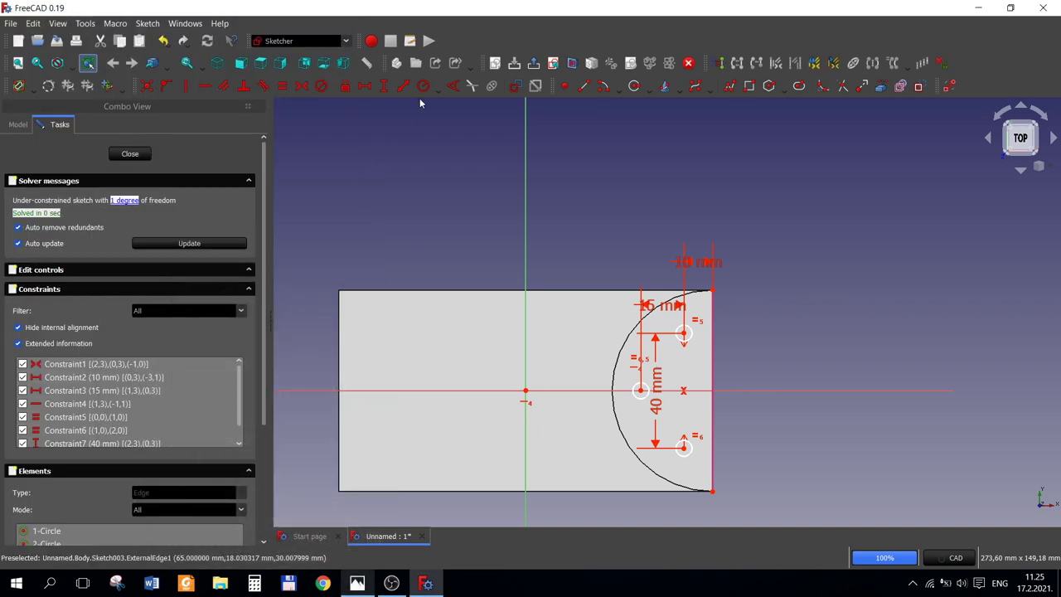
Step: Constrain the top hole's diameter to 10 mm and close the sketch
{"action": "left_click", "coordinate": [438, 89]}
{"action": "left_click", "coordinate": [431, 121]}
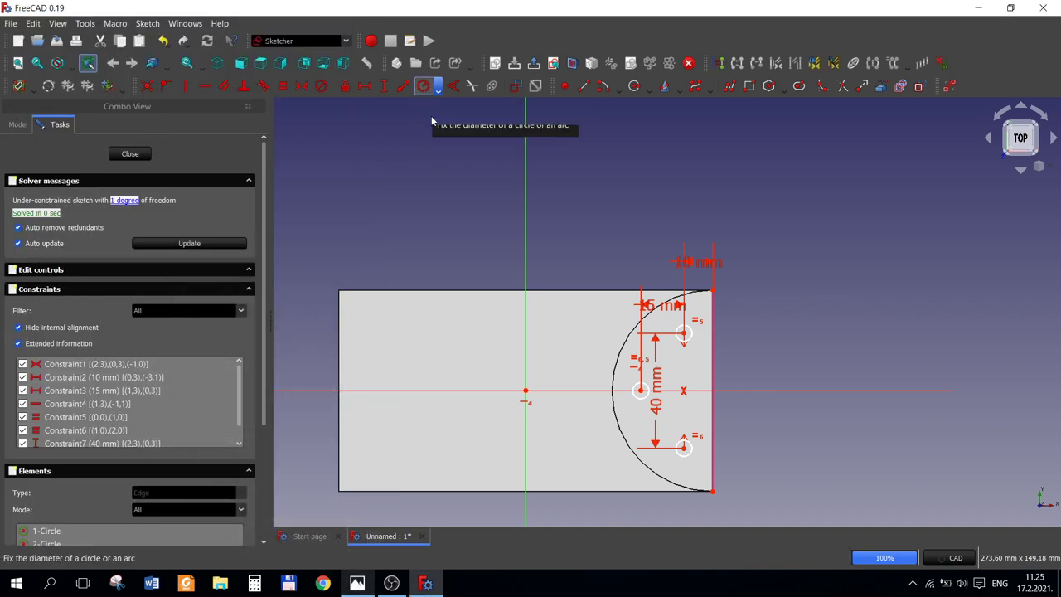
{"action": "left_click", "coordinate": [688, 331]}
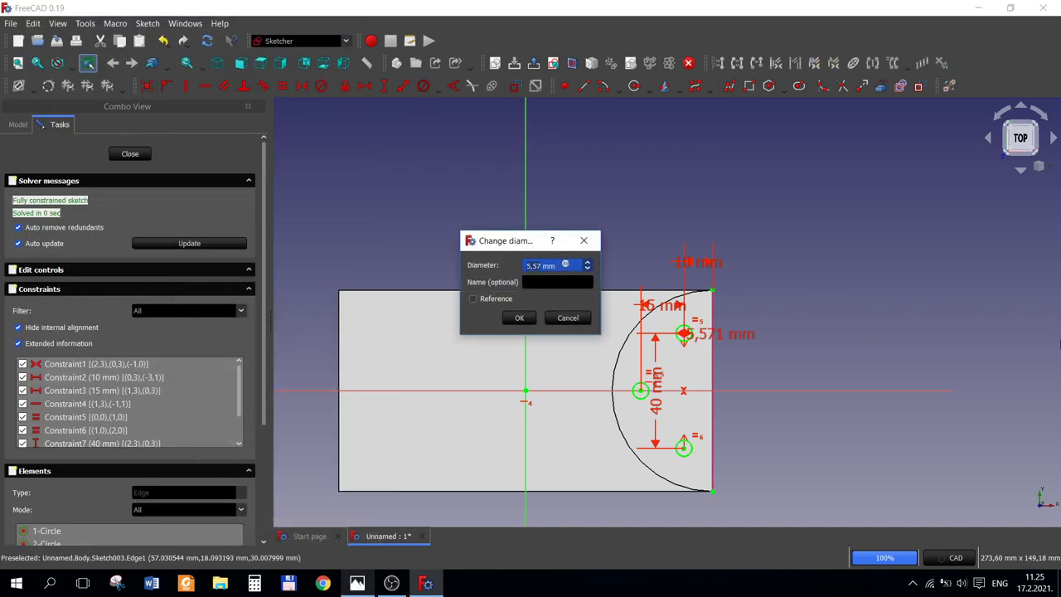
{"action": "type", "text": "10"}
{"action": "key", "text": "Return"}
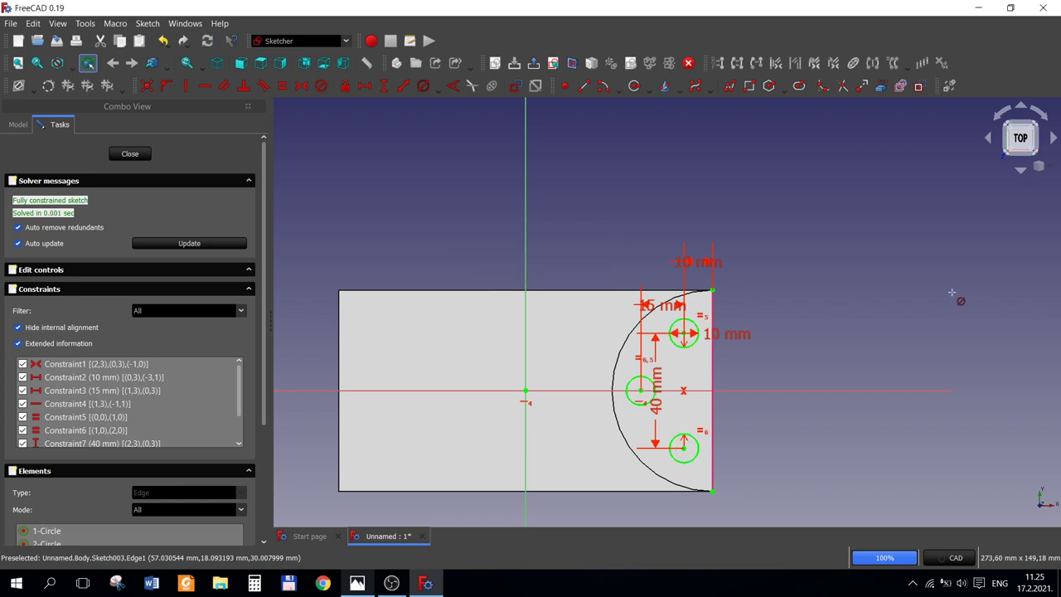
{"action": "left_click", "coordinate": [133, 156]}
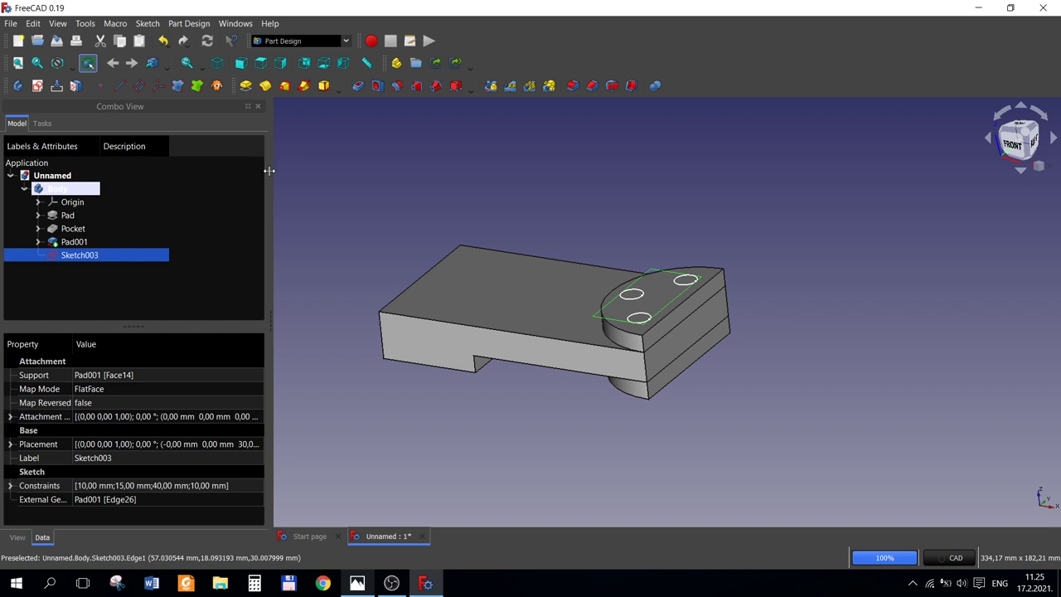
Step: Pocket the three-hole sketch with type Through all, then view the part from above
{"action": "left_click", "coordinate": [356, 92]}
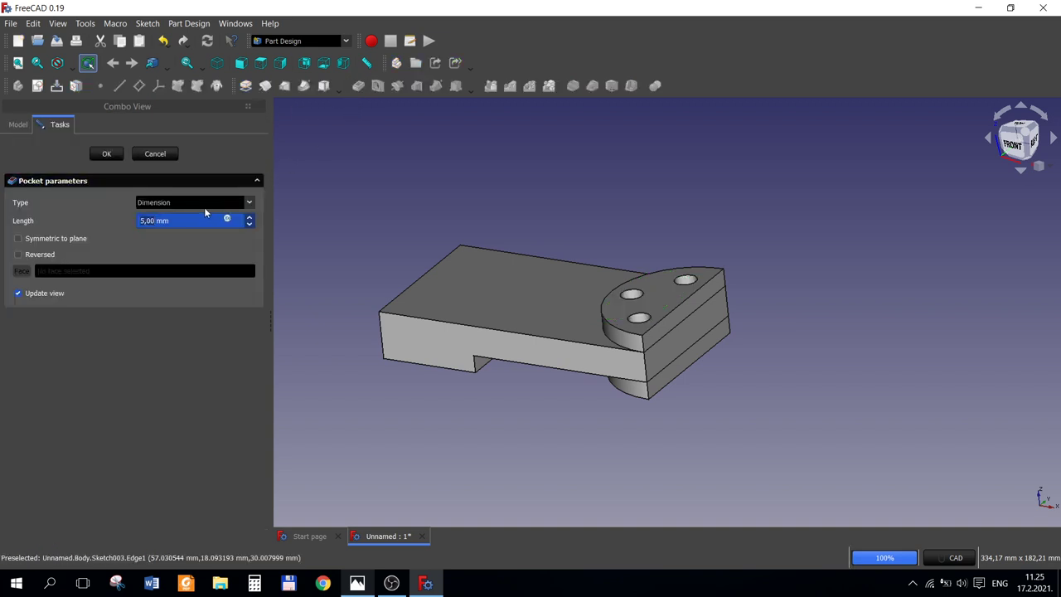
{"action": "left_click", "coordinate": [208, 205]}
{"action": "key", "text": "Escape"}
{"action": "key", "text": "Down"}
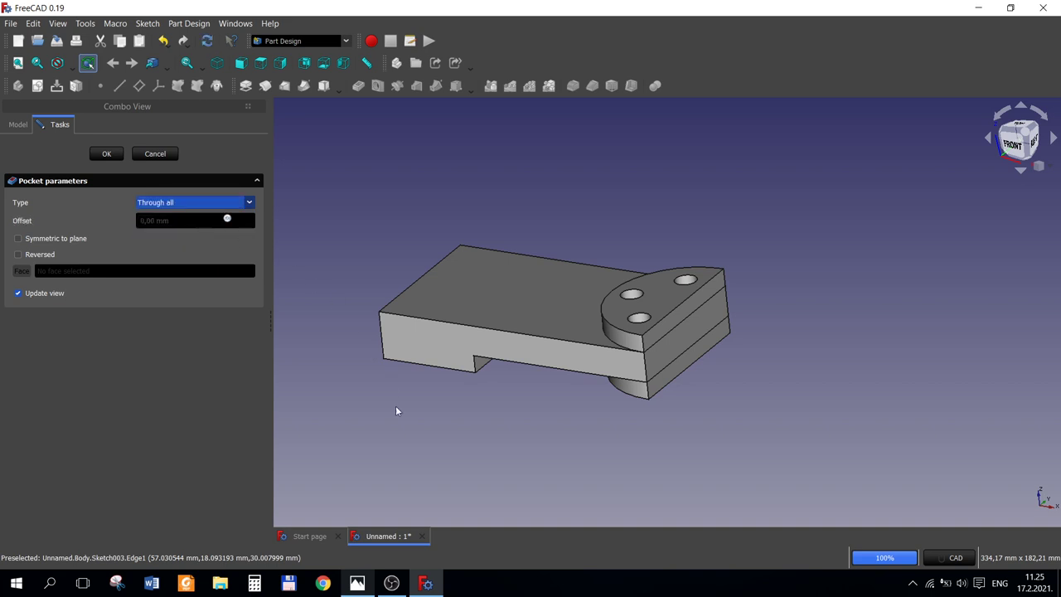
{"action": "left_click", "coordinate": [114, 158]}
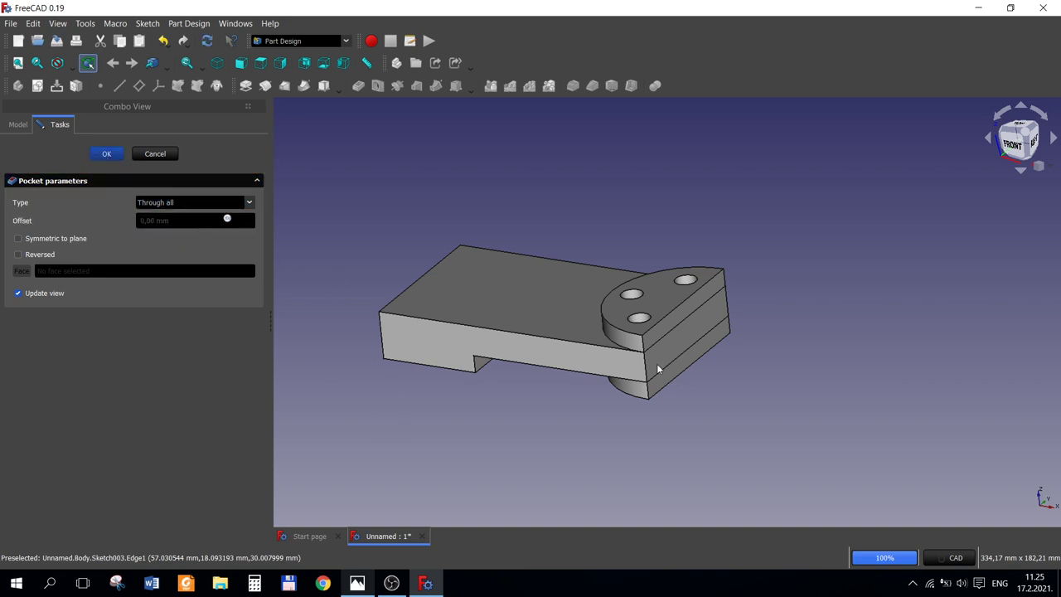
{"action": "mouse_move", "coordinate": [768, 390]}
{"action": "middle_mouse_down"}
{"action": "mouse_move", "coordinate": [742, 430]}
{"action": "mouse_move", "coordinate": [750, 419]}
{"action": "middle_mouse_up"}
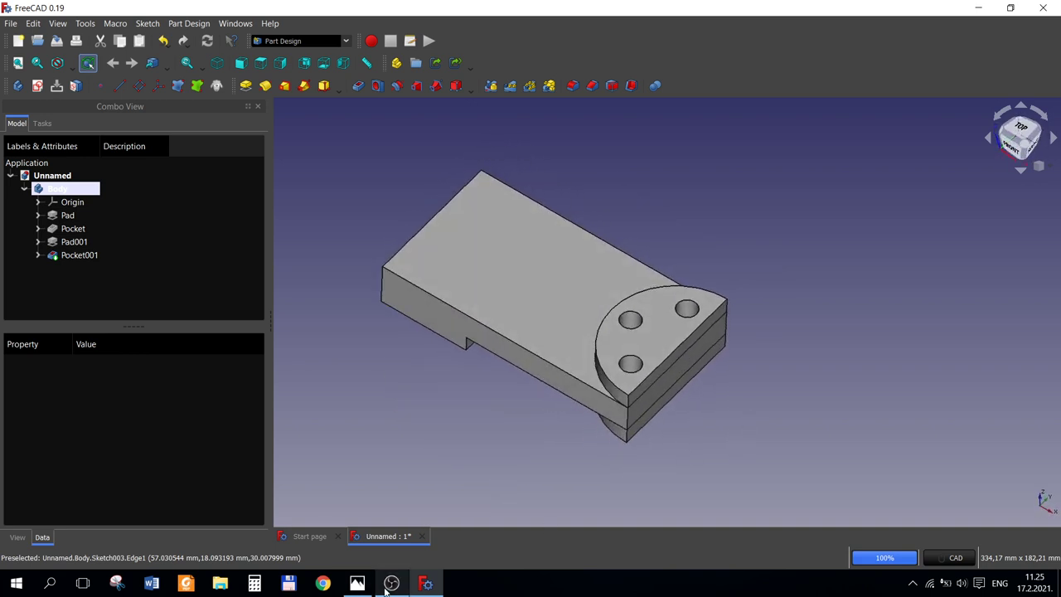
Step: Check the reference drawing and select the base block's top face
{"action": "left_click", "coordinate": [356, 582]}
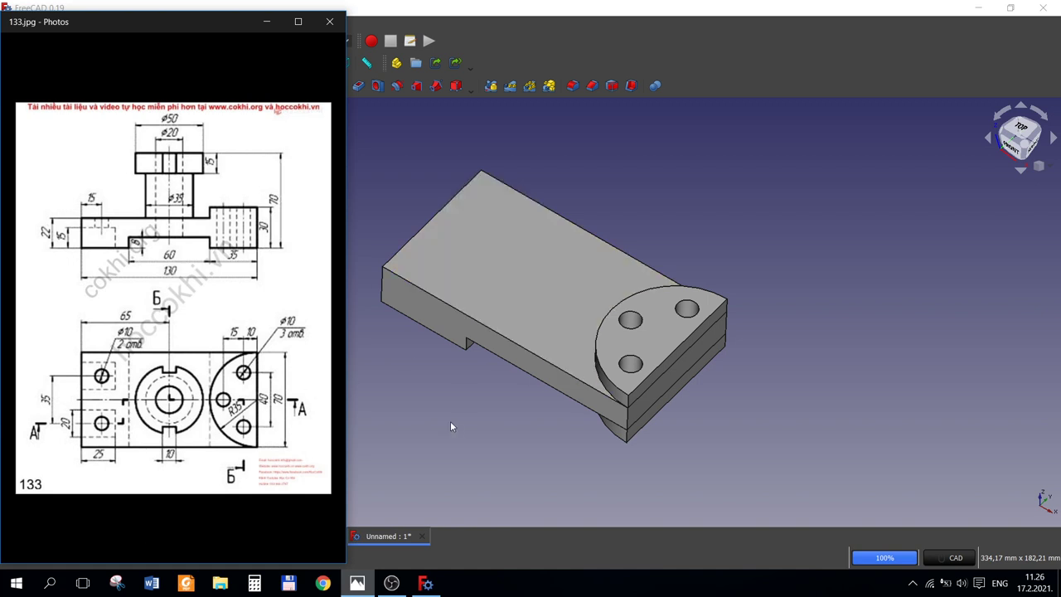
{"action": "left_click", "coordinate": [539, 310]}
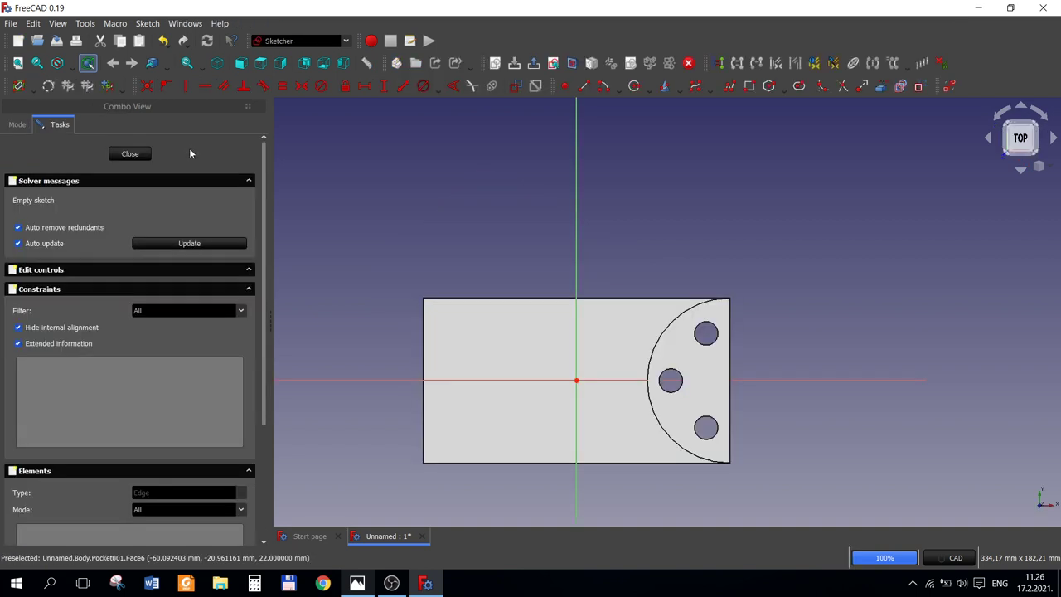
Step: Draw a circle centred on the sketch origin, then reopen Sketch004 for editing
{"action": "left_click", "coordinate": [357, 585]}
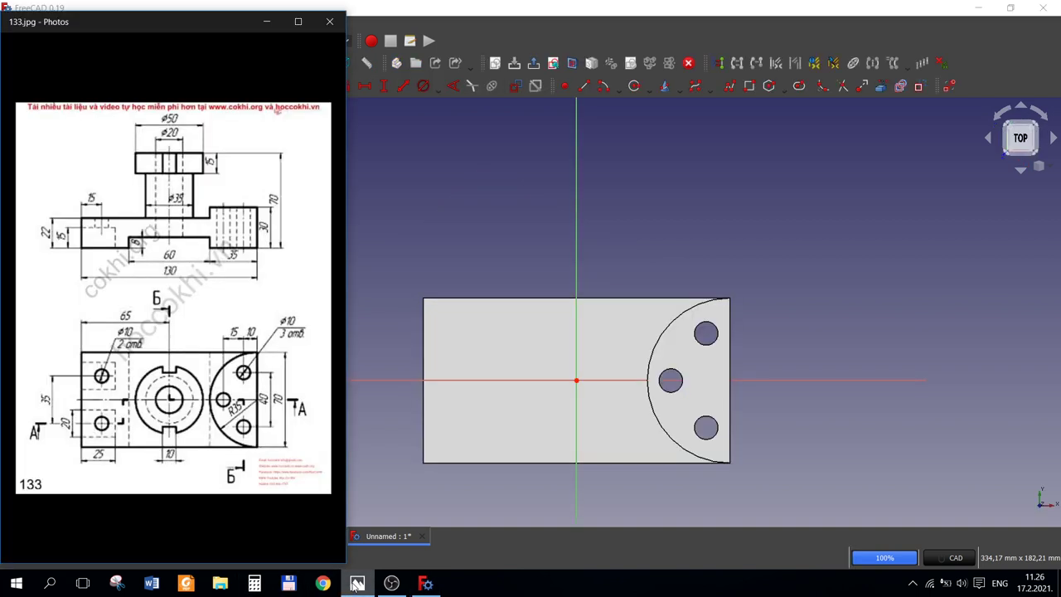
{"action": "left_click", "coordinate": [357, 584]}
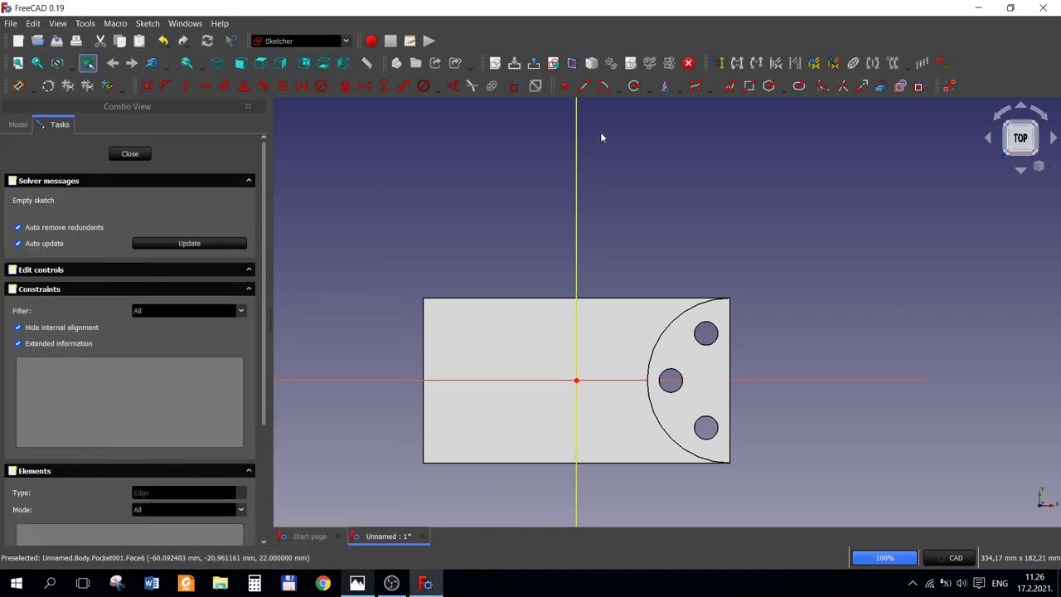
{"action": "left_click", "coordinate": [576, 381]}
{"action": "left_click", "coordinate": [603, 408]}
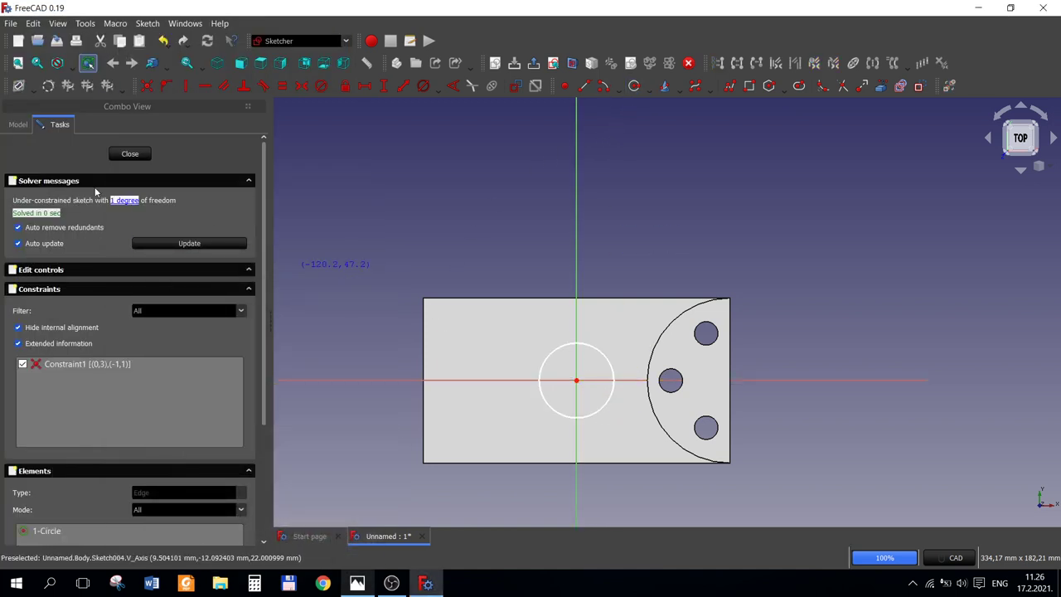
{"action": "left_click", "coordinate": [358, 584]}
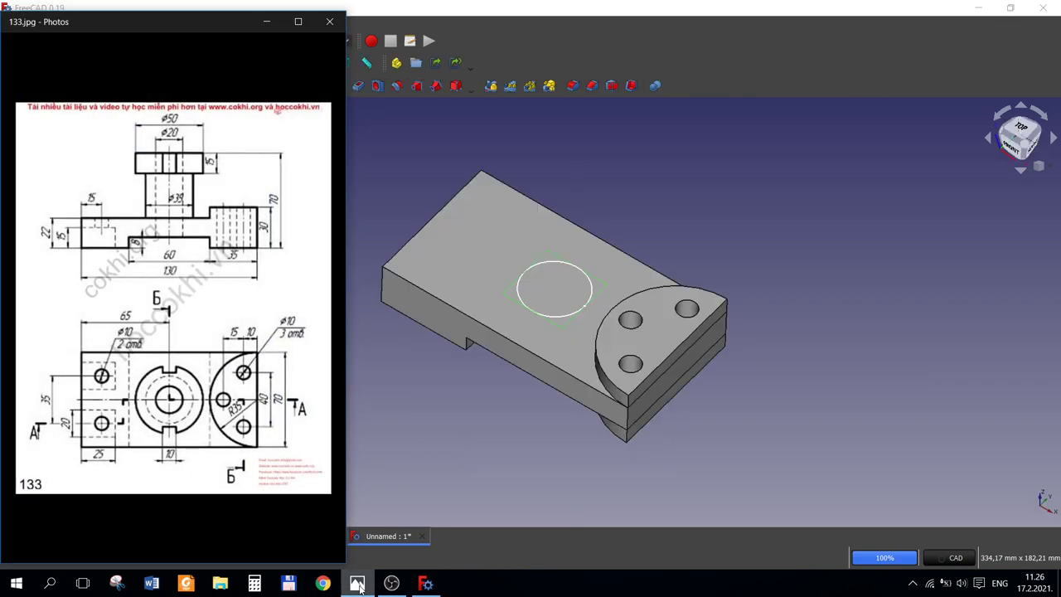
{"action": "left_click", "coordinate": [357, 584]}
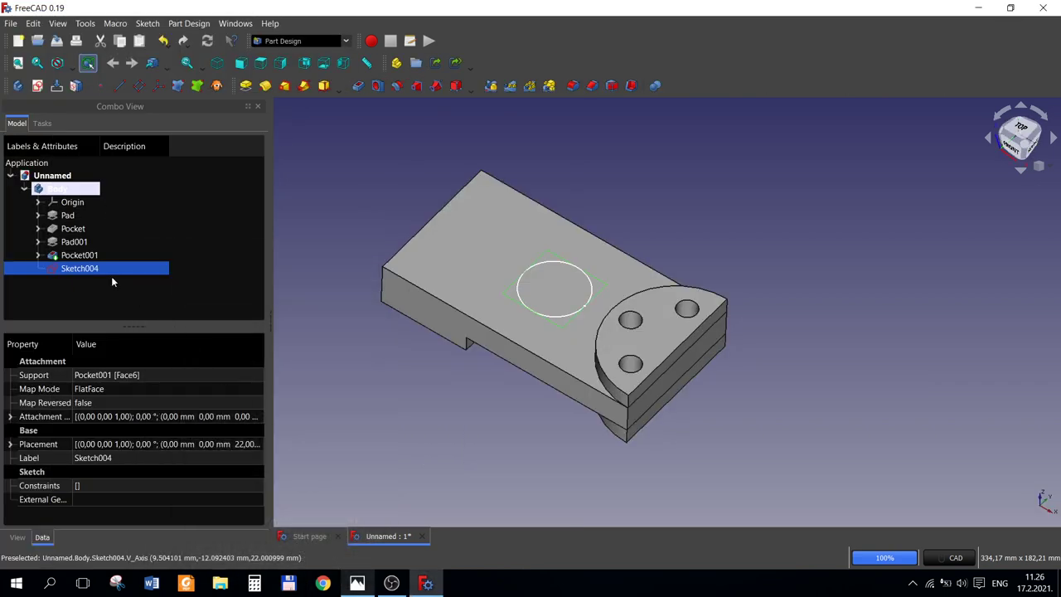
{"action": "right_click", "coordinate": [102, 269]}
{"action": "left_click", "coordinate": [146, 275]}
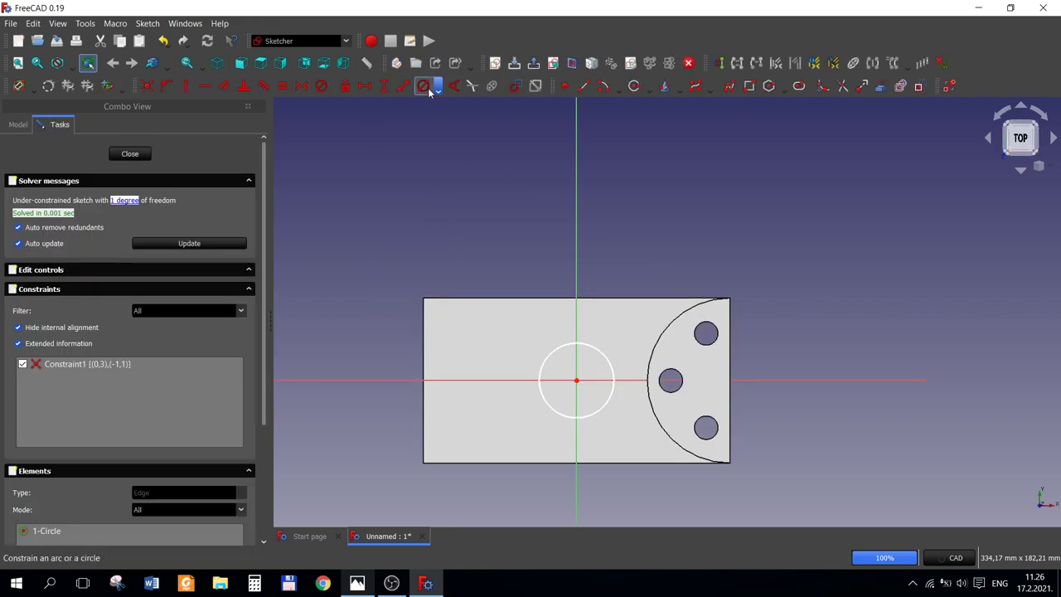
Step: Constrain the circle's diameter to 39 mm, checking against the reference drawing
{"action": "left_click", "coordinate": [428, 89]}
{"action": "left_click", "coordinate": [543, 367]}
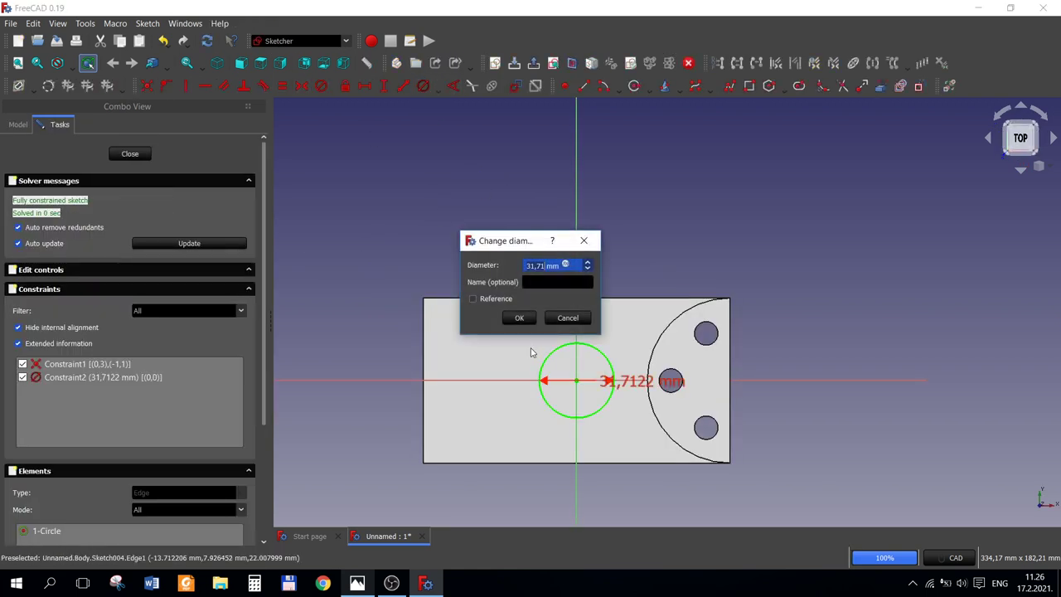
{"action": "left_click", "coordinate": [363, 582]}
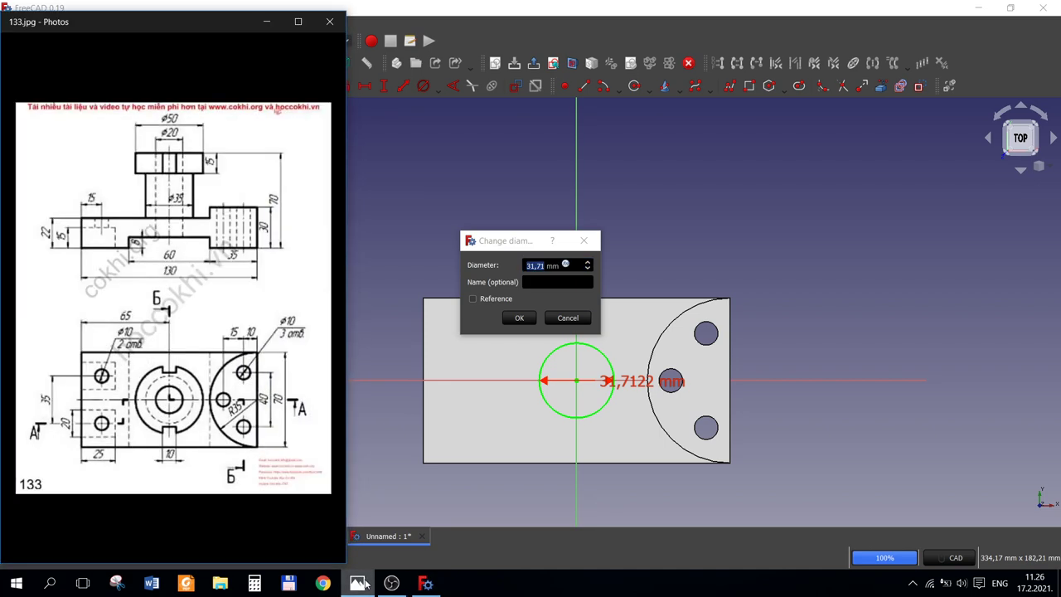
{"action": "left_click", "coordinate": [358, 584]}
{"action": "type", "text": "3"}
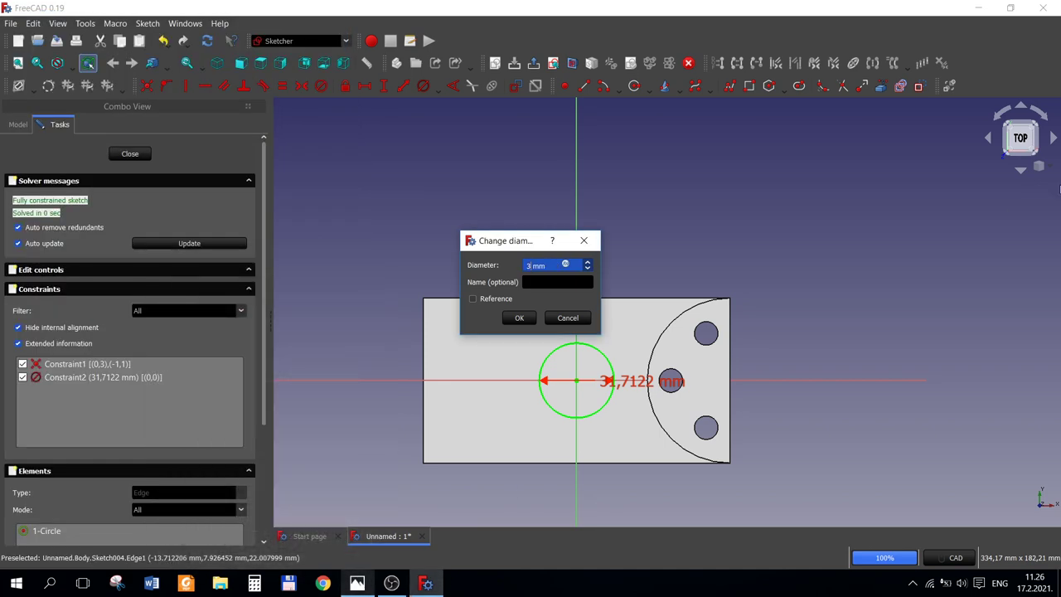
{"action": "key", "text": "Return"}
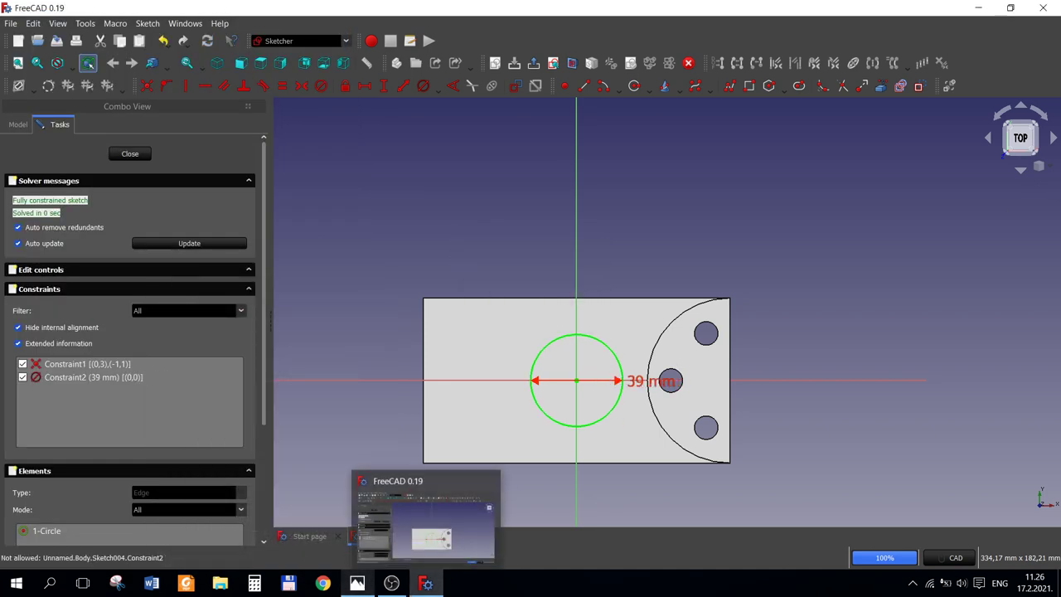
{"action": "left_click", "coordinate": [357, 583]}
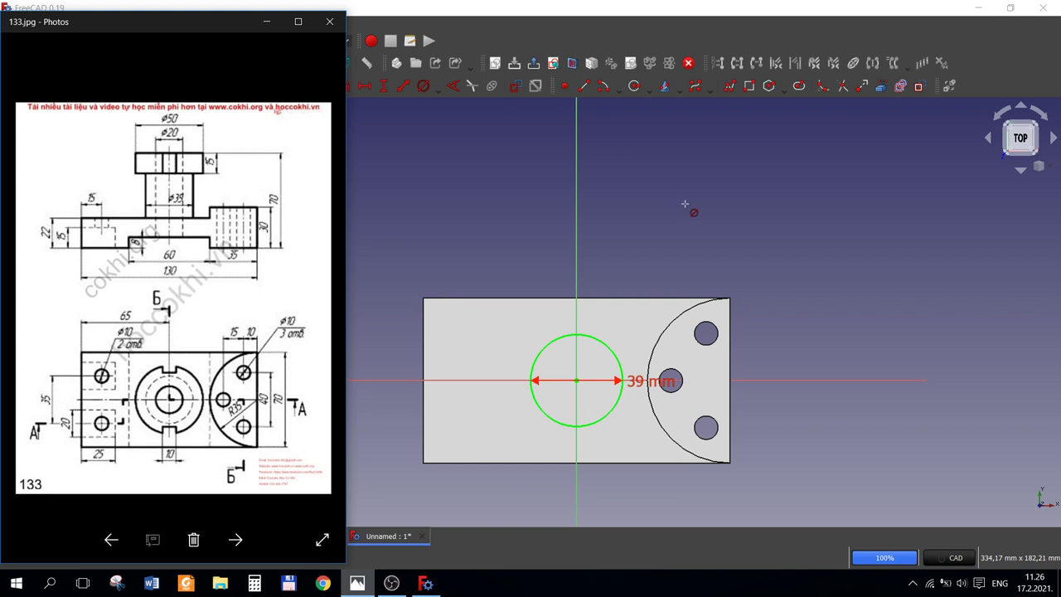
{"action": "left_click", "coordinate": [477, 181]}
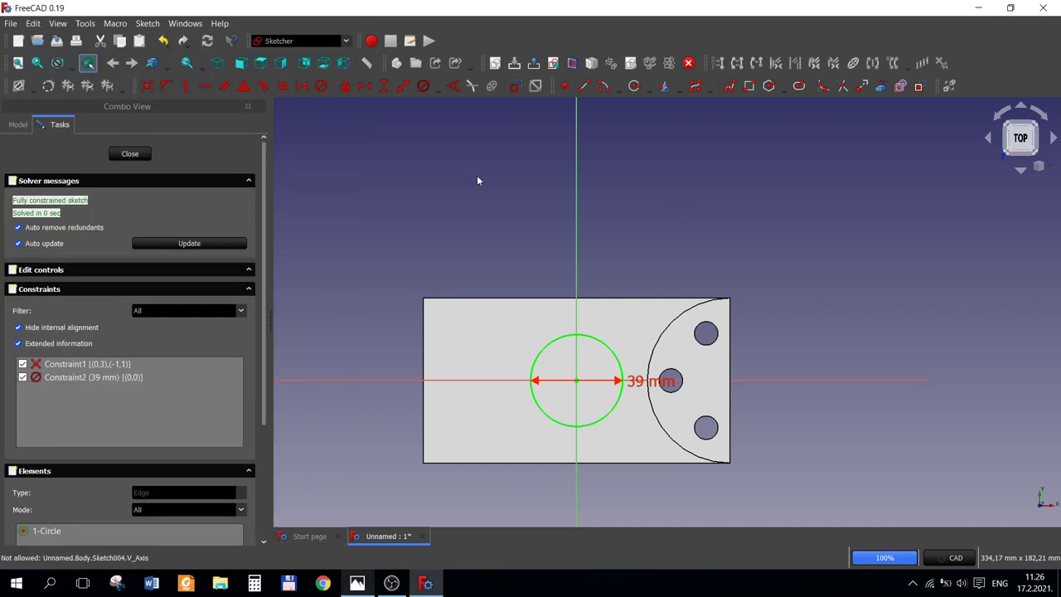
Step: Pad Sketch004 48 mm upward into a cylindrical boss and select its top face
{"action": "left_click", "coordinate": [124, 154]}
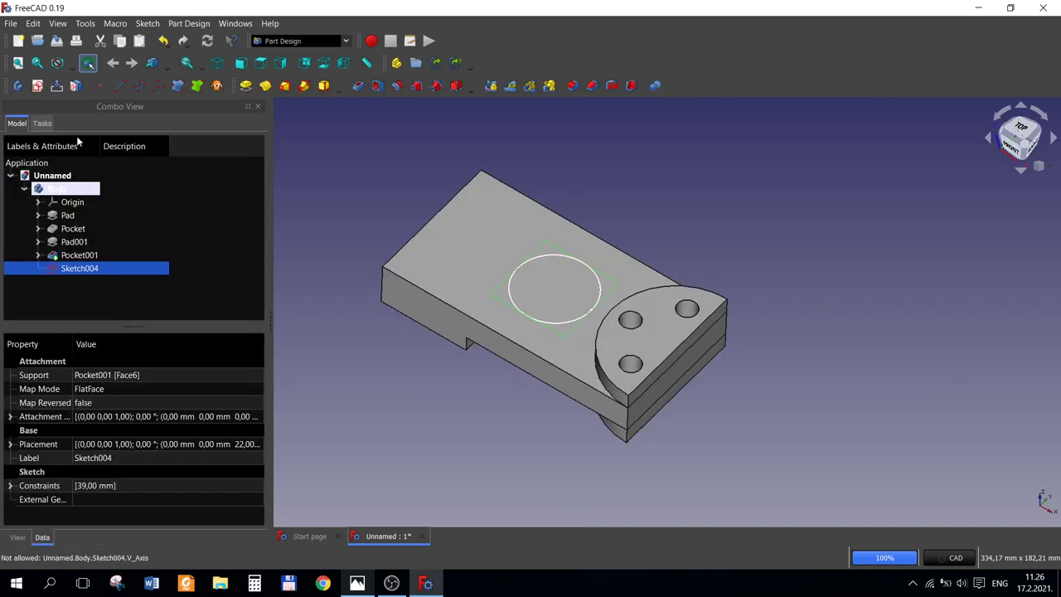
{"action": "left_click", "coordinate": [248, 88]}
{"action": "type", "text": "48"}
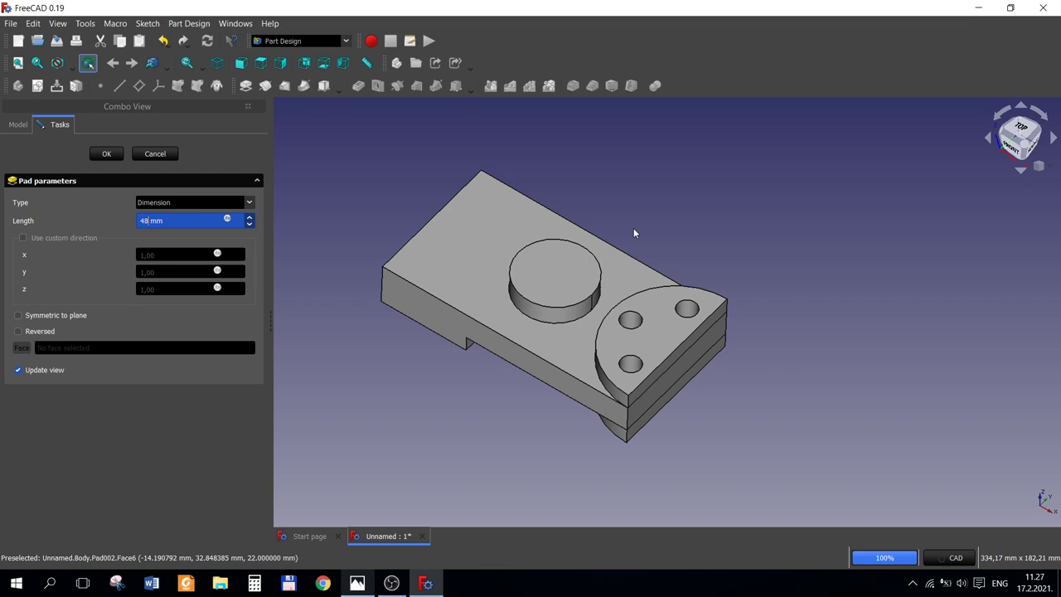
{"action": "key", "text": "Return"}
{"action": "left_click", "coordinate": [359, 584]}
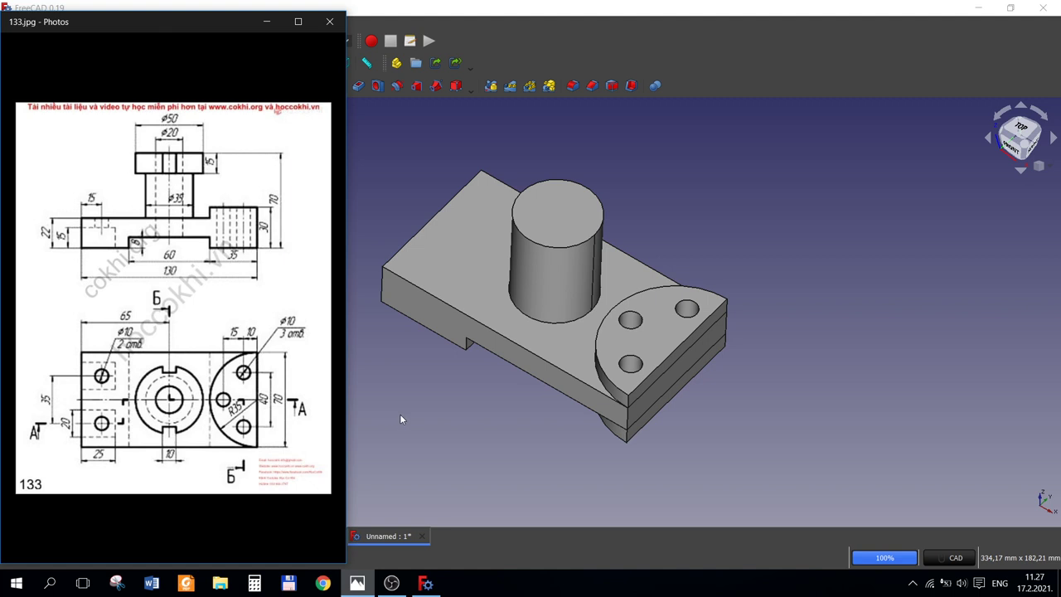
{"action": "left_click", "coordinate": [399, 418]}
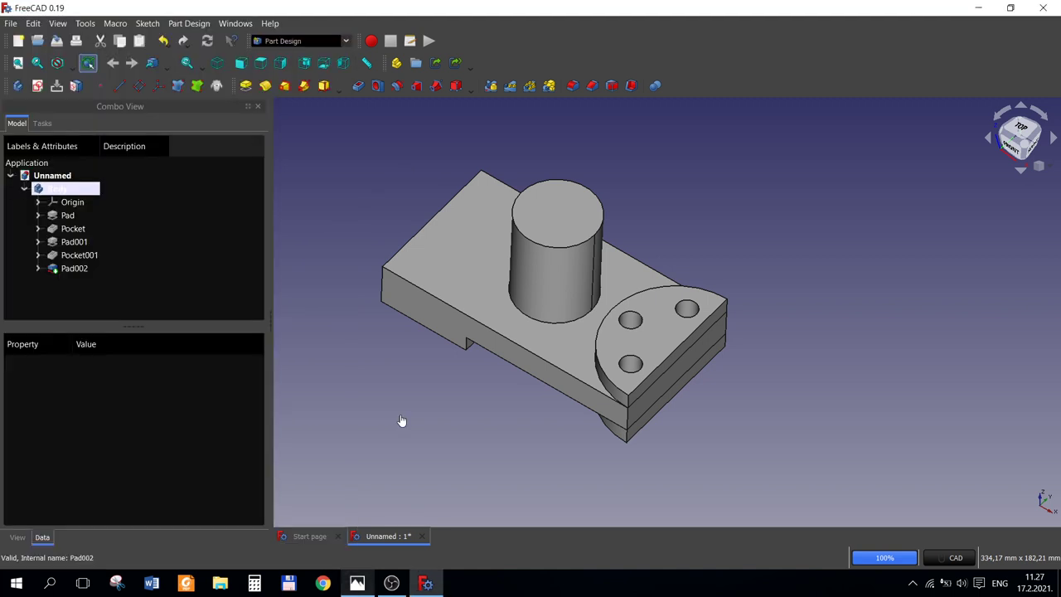
{"action": "left_click", "coordinate": [549, 222]}
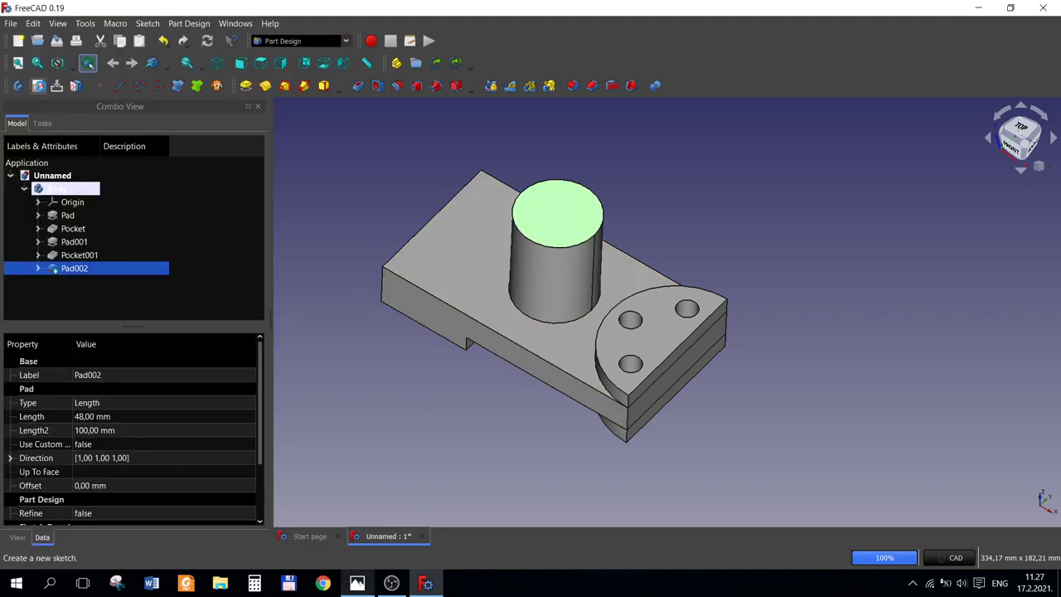
Step: Draw an origin-centred circle in a new sketch on the cylinder top, then reopen it
{"action": "left_click", "coordinate": [38, 85]}
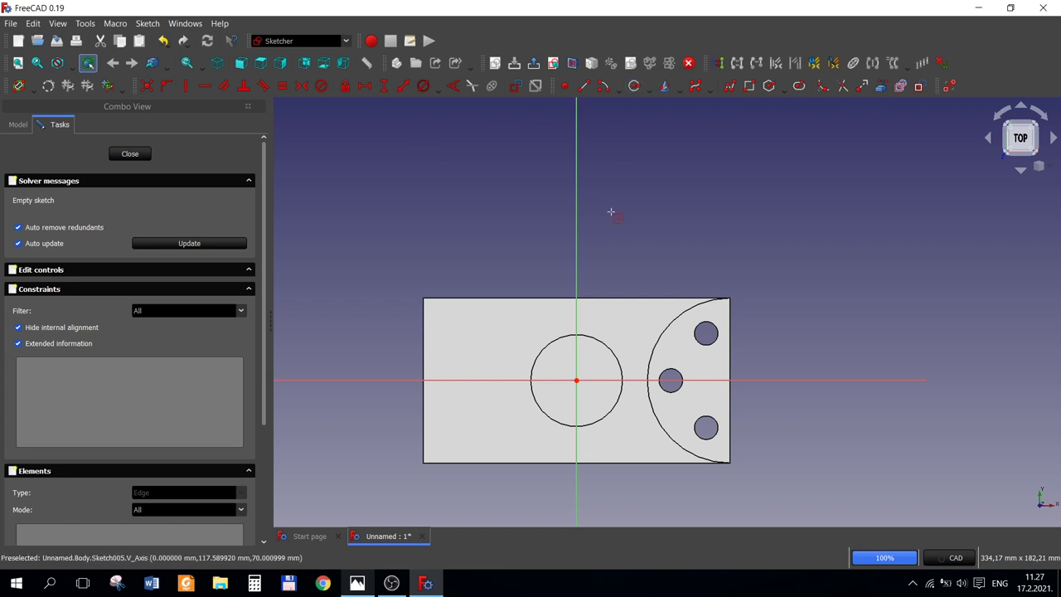
{"action": "left_click", "coordinate": [582, 388]}
{"action": "left_click", "coordinate": [572, 516]}
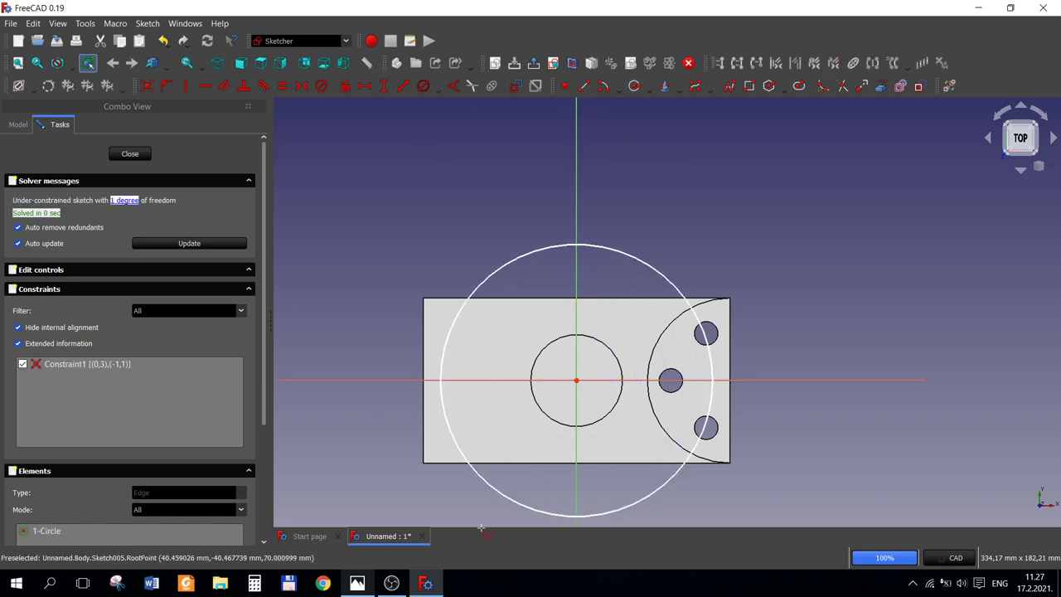
{"action": "left_click", "coordinate": [357, 582]}
{"action": "left_click", "coordinate": [427, 193]}
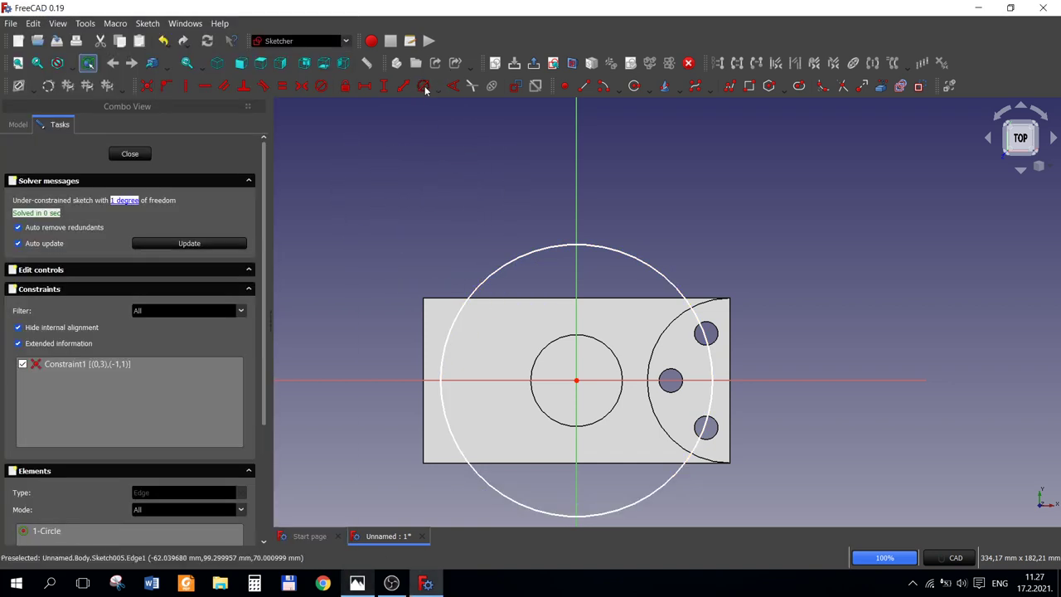
{"action": "key", "text": "Escape"}
{"action": "key", "text": "Escape"}
{"action": "left_click", "coordinate": [18, 123]}
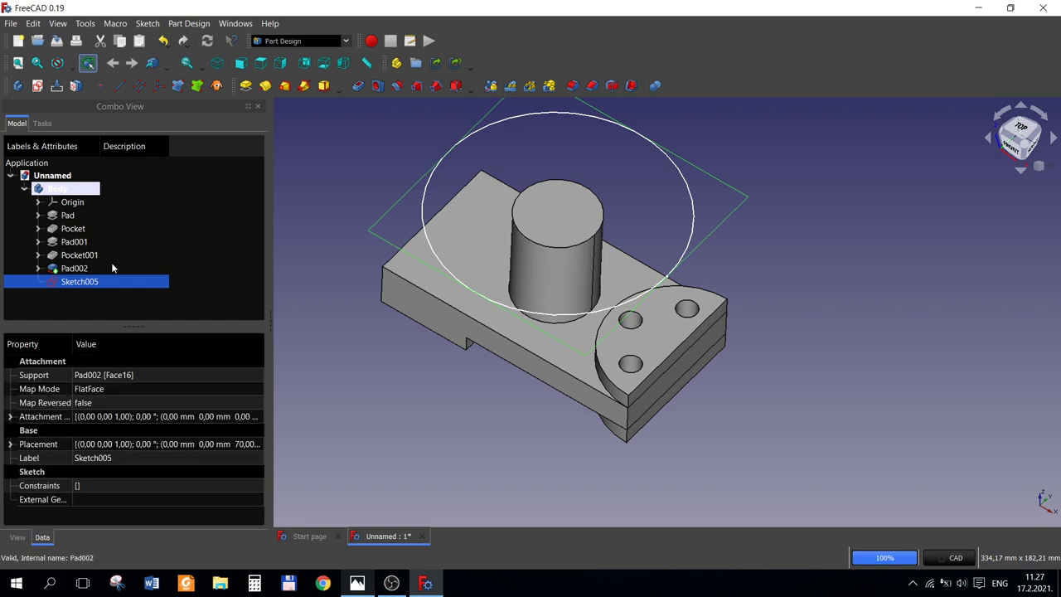
{"action": "right_click", "coordinate": [100, 283]}
{"action": "left_click", "coordinate": [368, 108]}
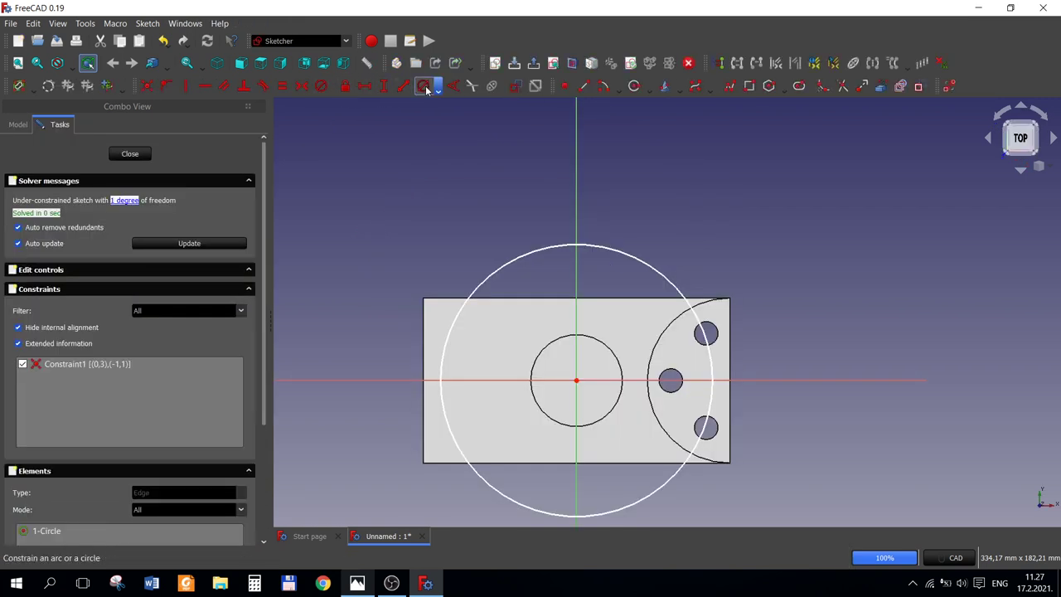
Step: Constrain the large circle's diameter to 50 mm
{"action": "left_click", "coordinate": [423, 86]}
{"action": "left_click", "coordinate": [628, 257]}
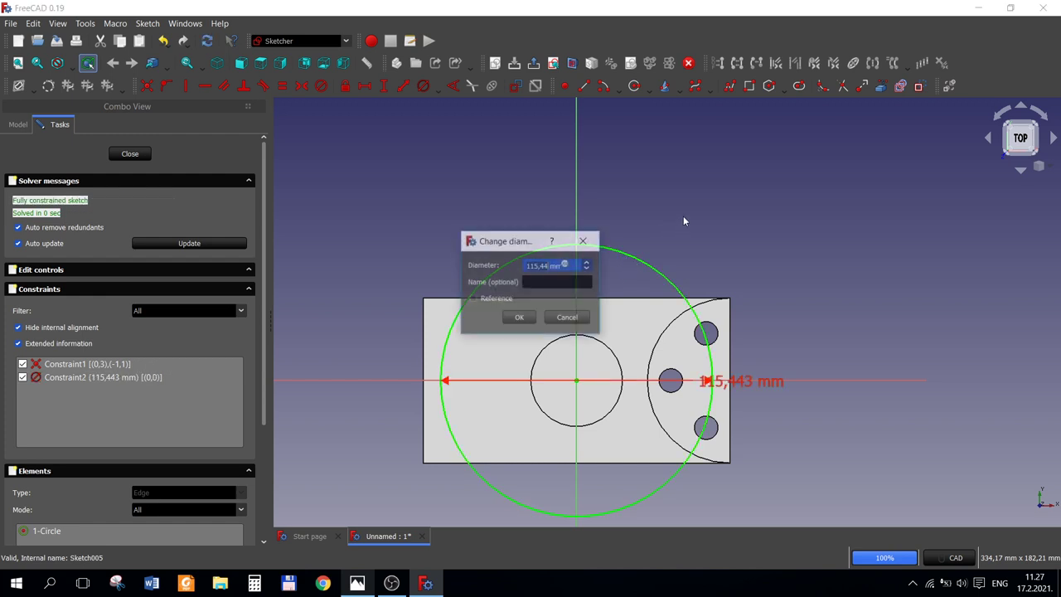
{"action": "type", "text": "50"}
{"action": "key", "text": "Return"}
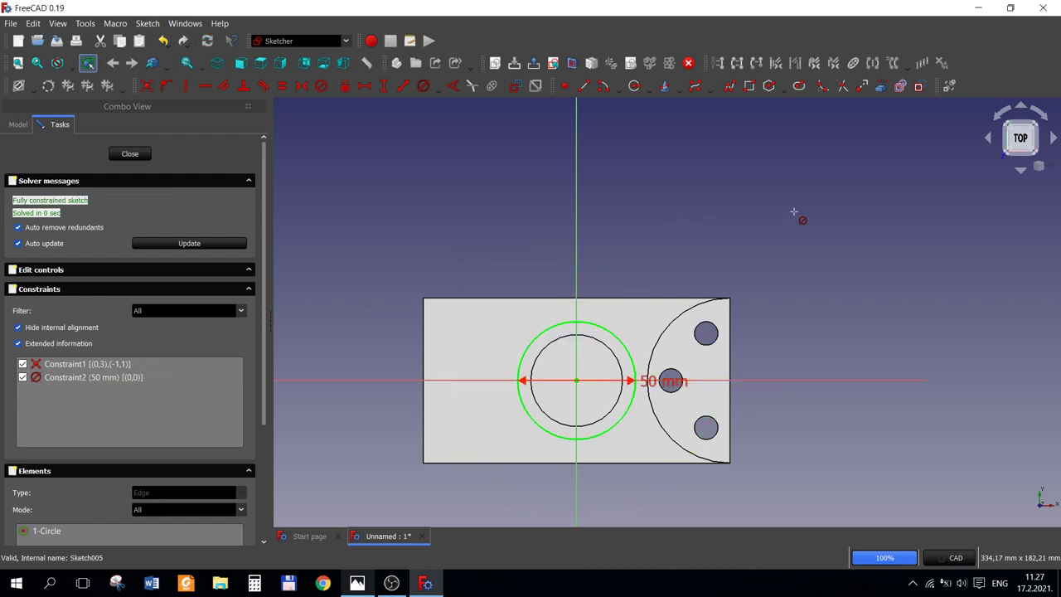
Step: Pad the 50 mm circle 15 mm reversed to form the flange collar
{"action": "left_click", "coordinate": [118, 153]}
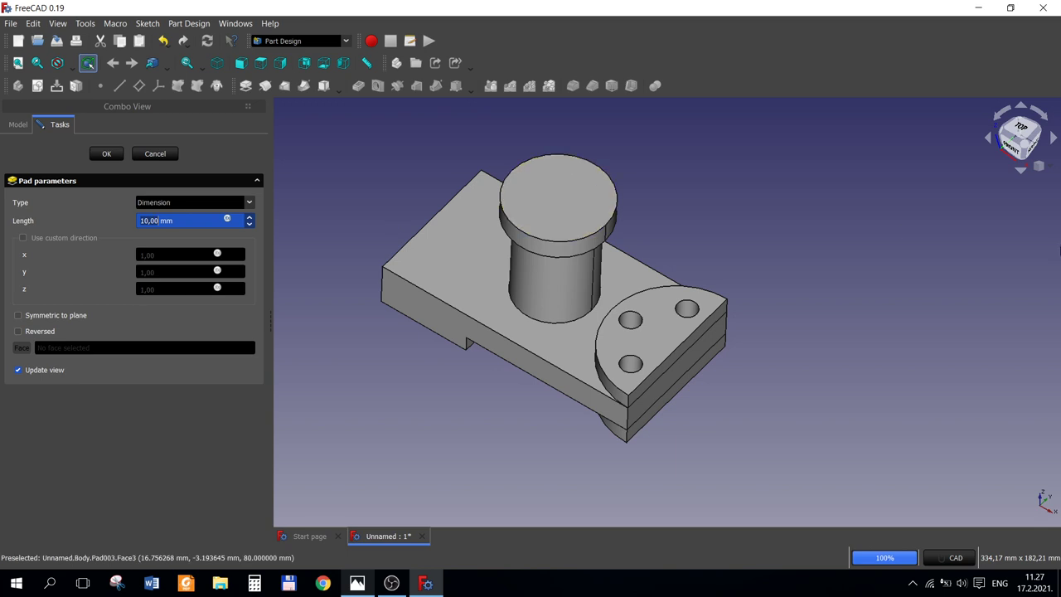
{"action": "type", "text": "1"}
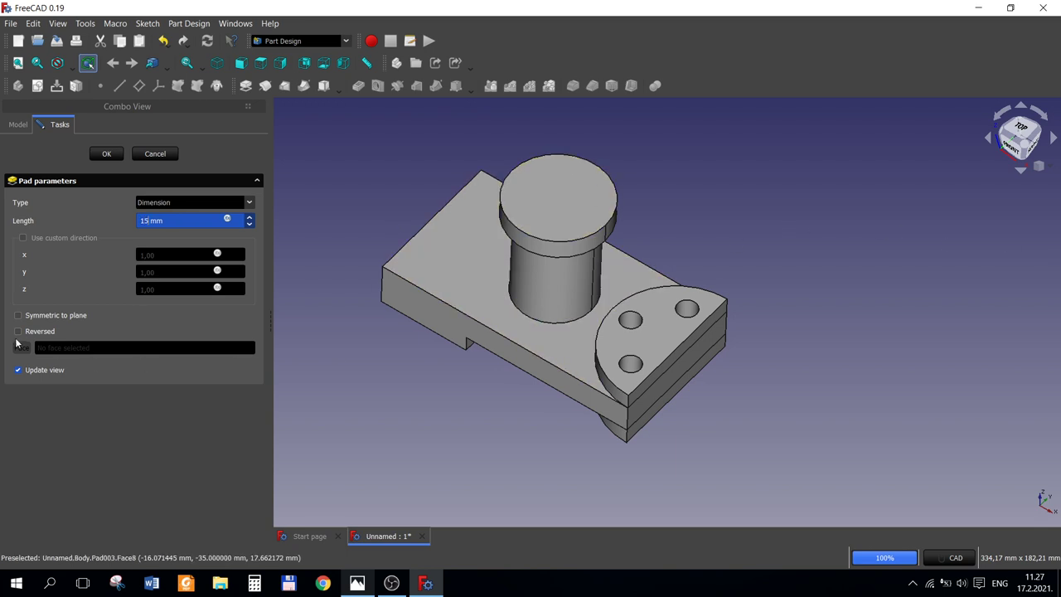
{"action": "left_click", "coordinate": [18, 331]}
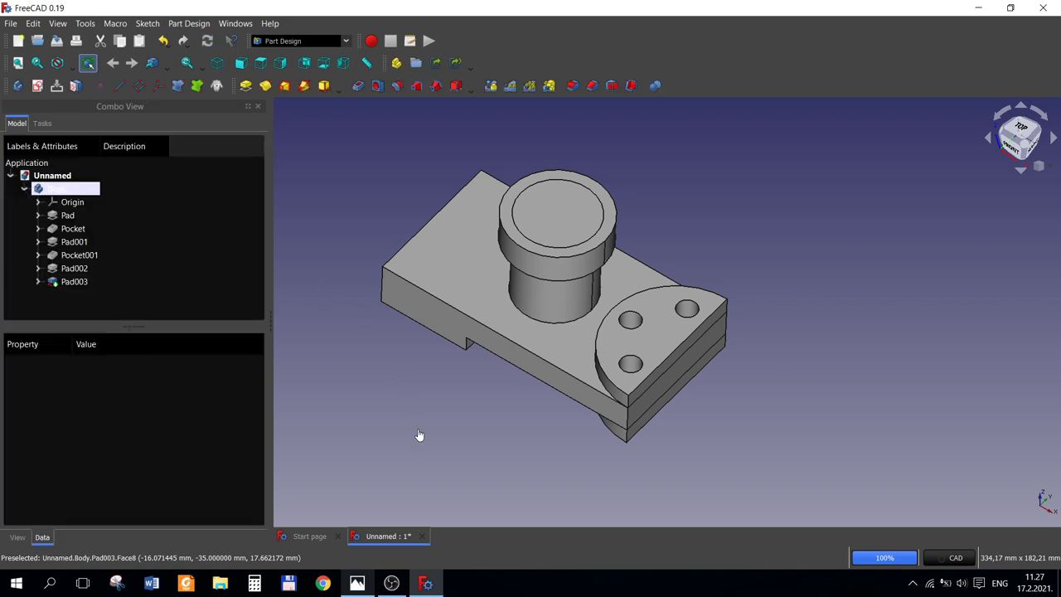
{"action": "left_click", "coordinate": [353, 582]}
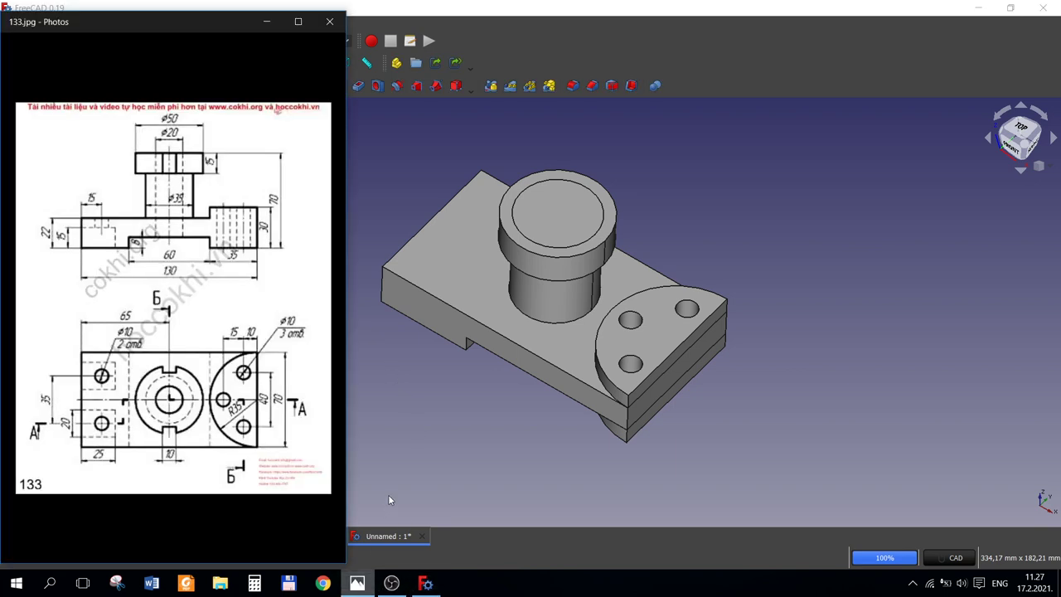
Step: Draw an origin-centred circle in a new sketch on the flange top face
{"action": "left_click", "coordinate": [421, 464]}
{"action": "left_click", "coordinate": [556, 213]}
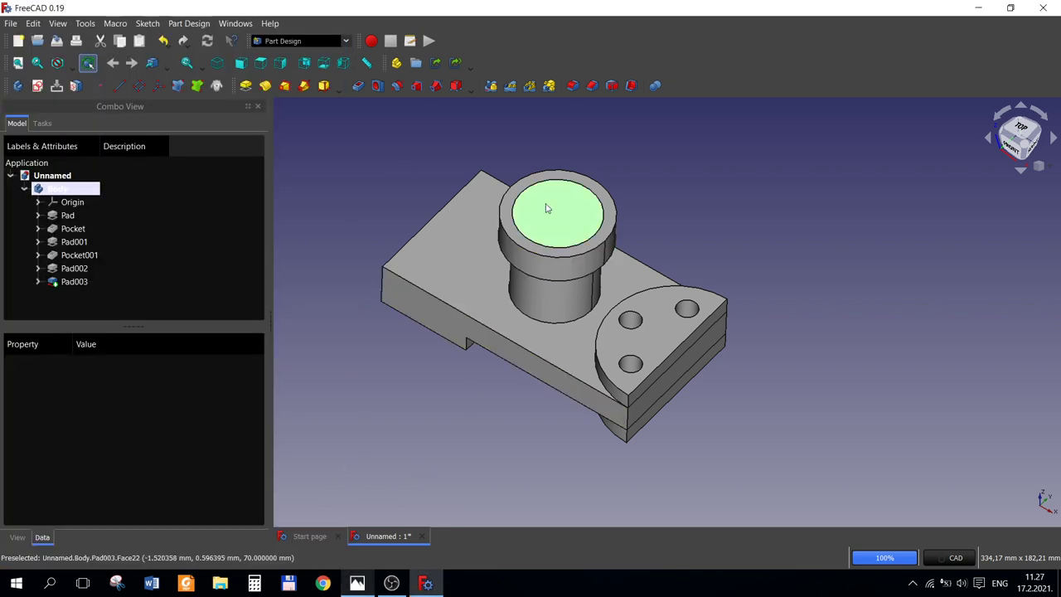
{"action": "left_click", "coordinate": [38, 86]}
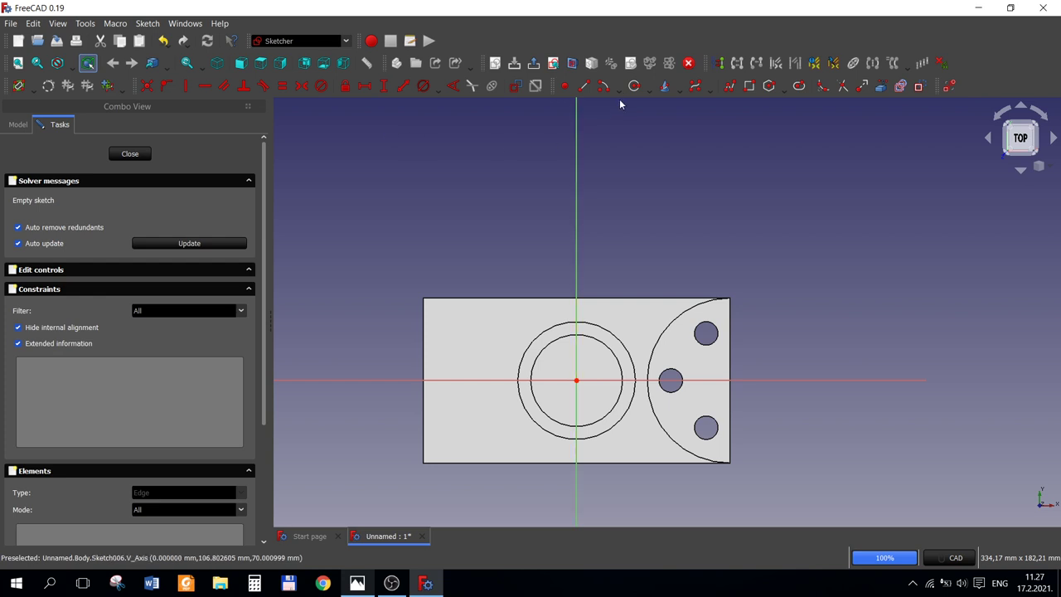
{"action": "left_click", "coordinate": [633, 86]}
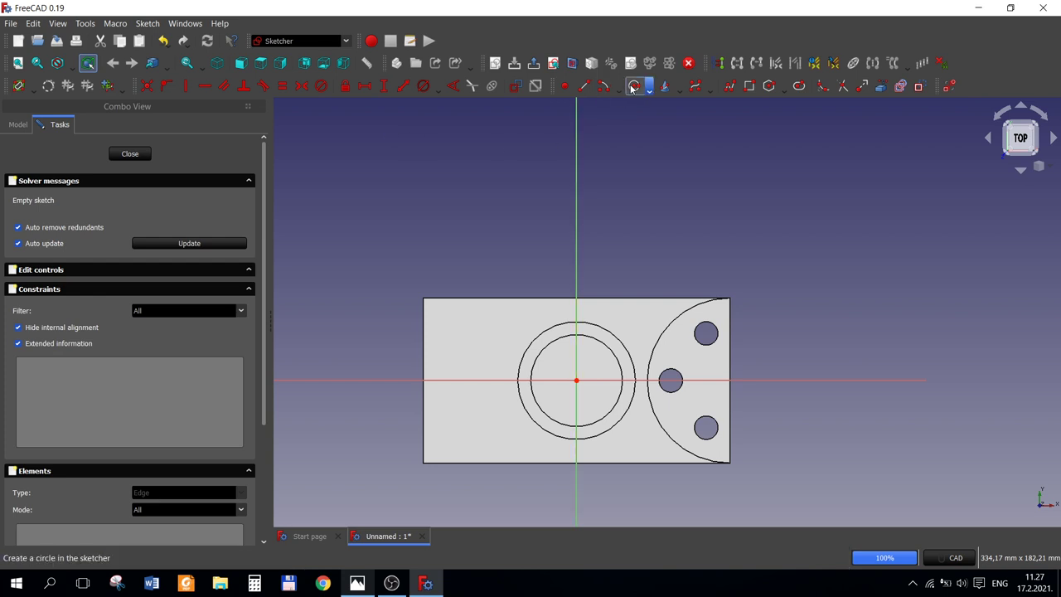
{"action": "left_click", "coordinate": [577, 381]}
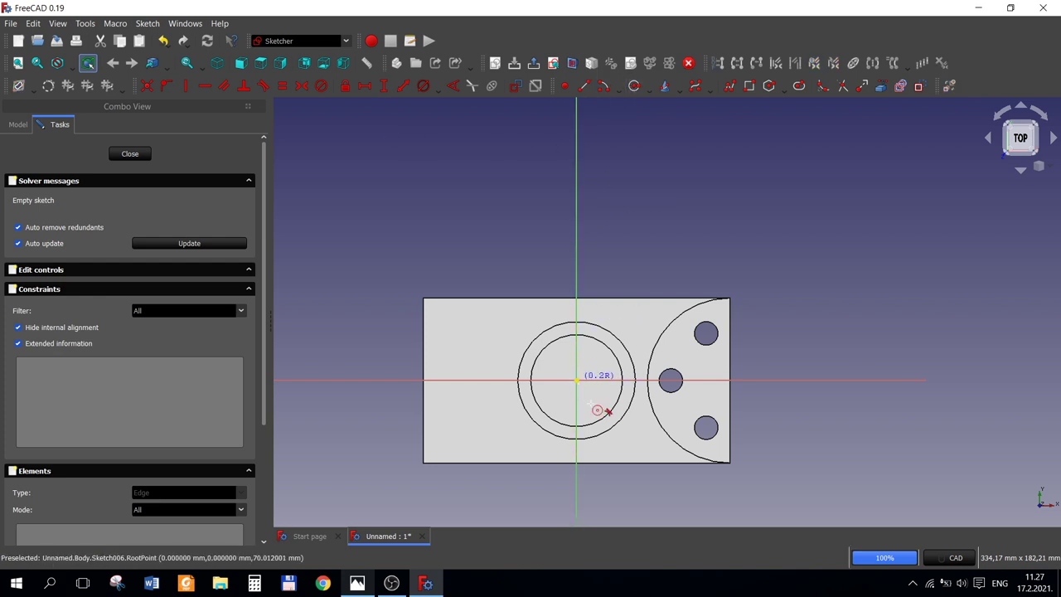
{"action": "left_click", "coordinate": [648, 485]}
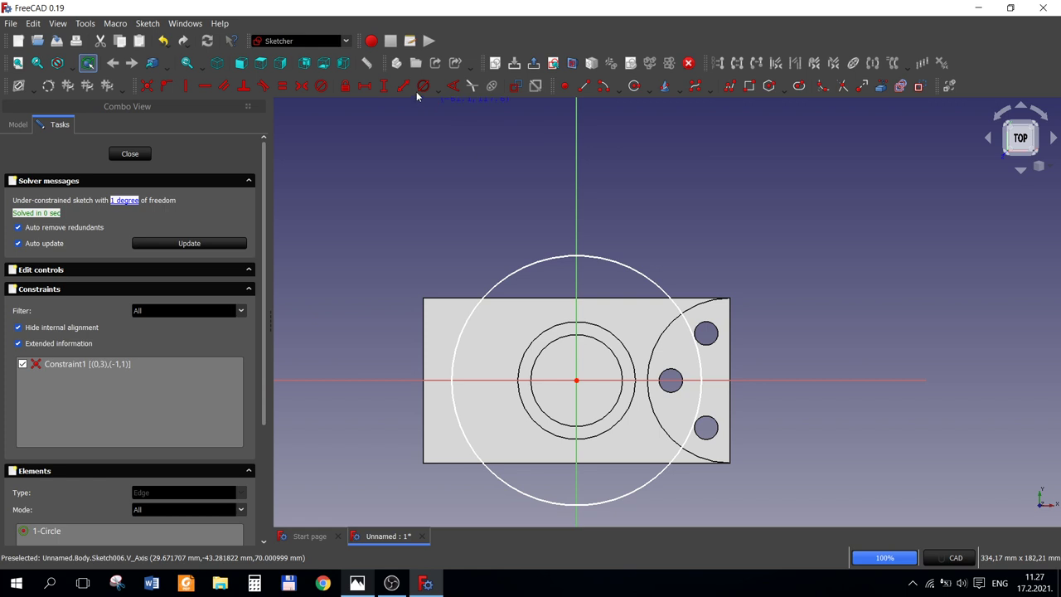
{"action": "left_click", "coordinate": [357, 584]}
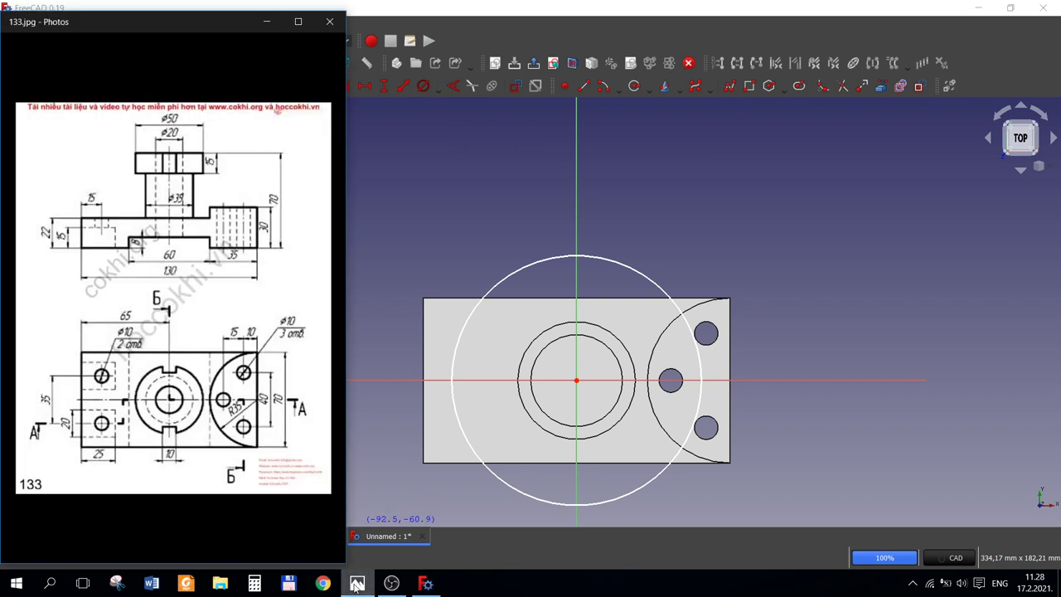
{"action": "left_click", "coordinate": [357, 585]}
Step: Constrain the circle's diameter to 20 mm and close the sketch
{"action": "left_click", "coordinate": [423, 86]}
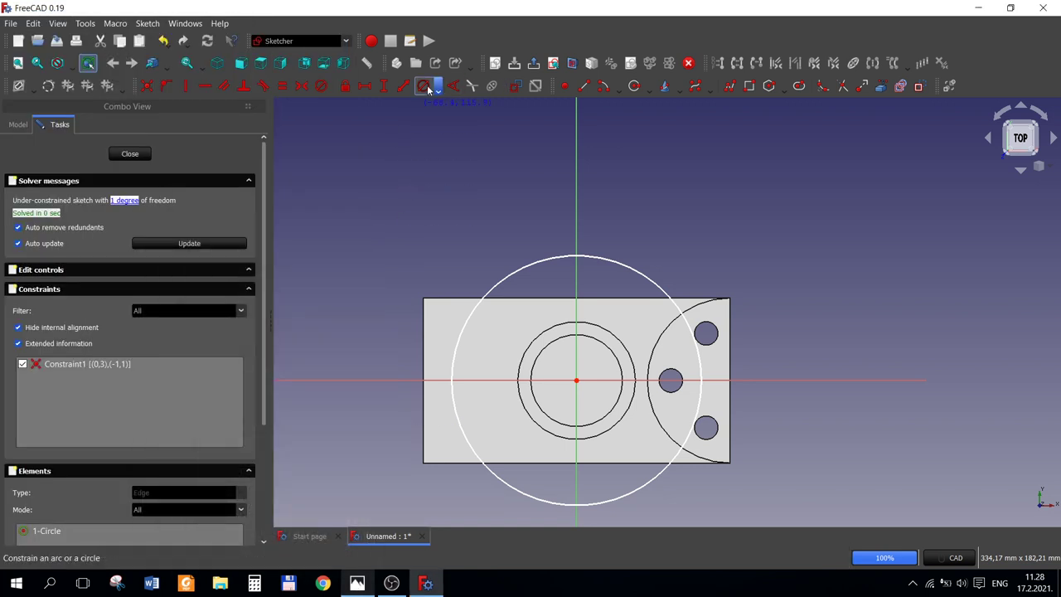
{"action": "left_click", "coordinate": [605, 259]}
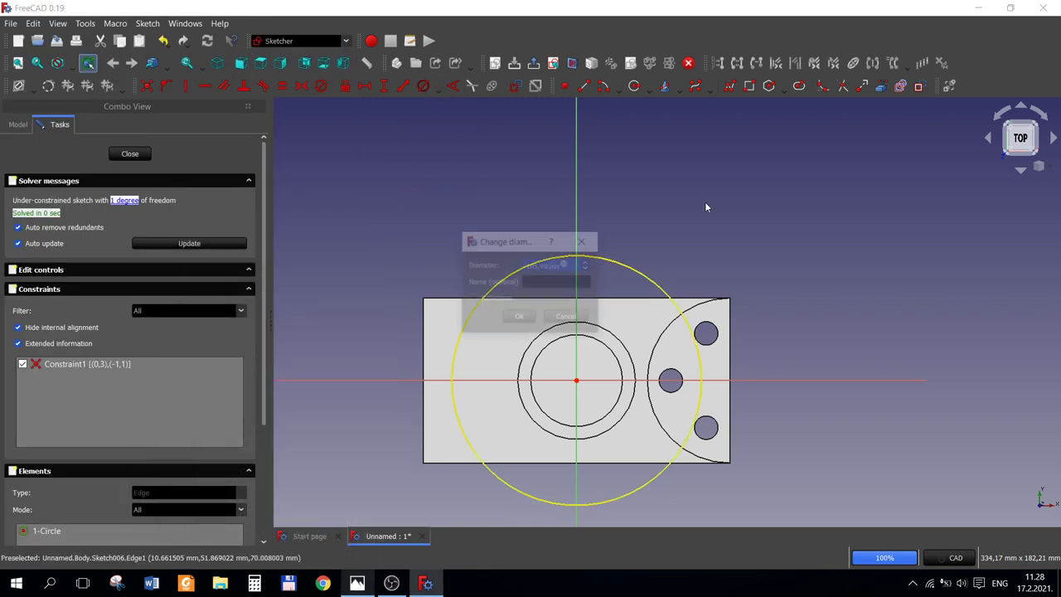
{"action": "type", "text": "20"}
{"action": "key", "text": "Return"}
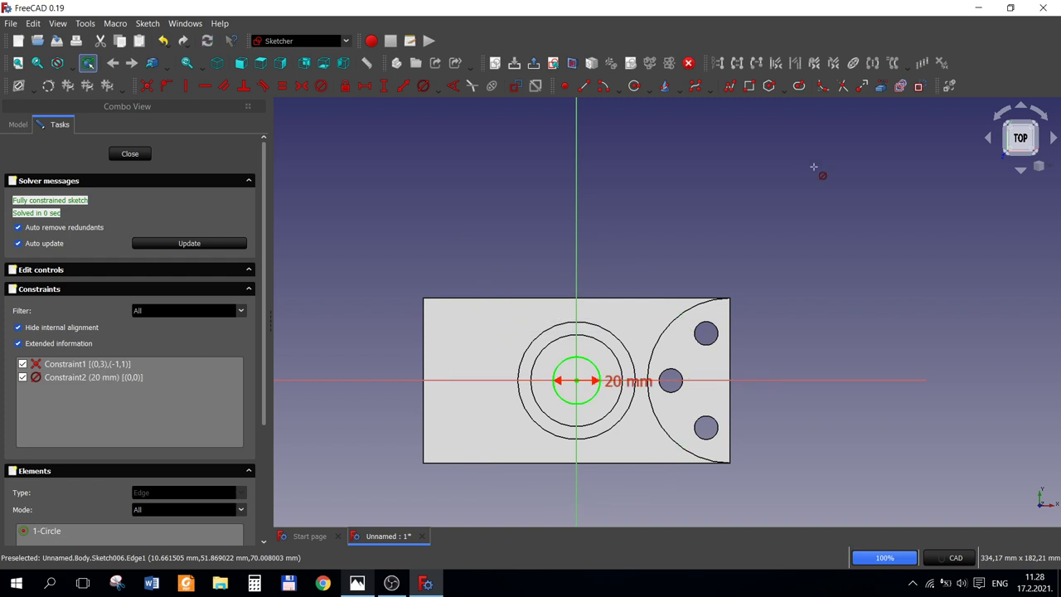
{"action": "left_click", "coordinate": [130, 154]}
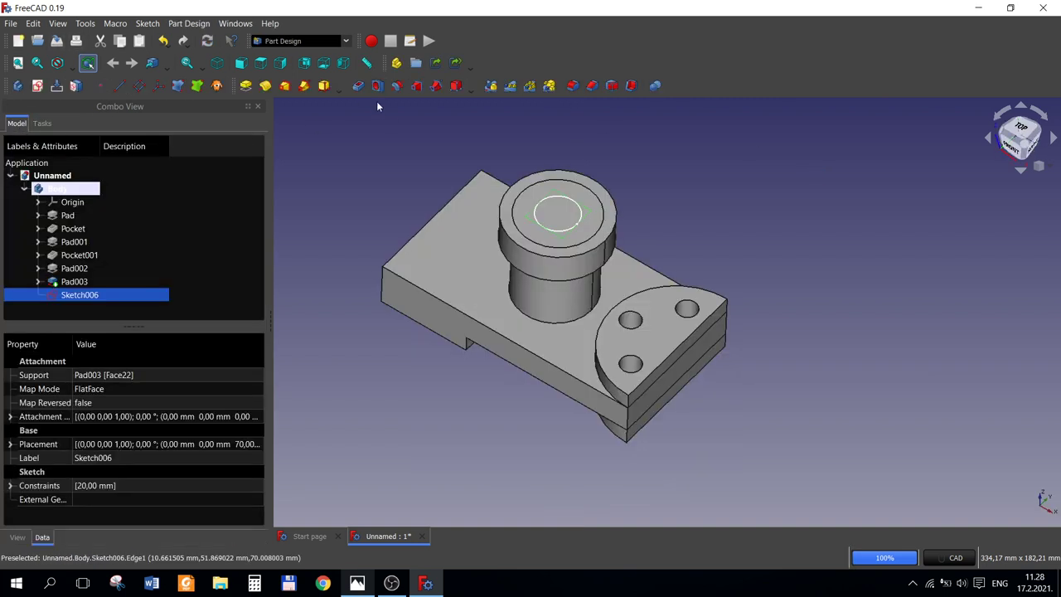
Step: Cut the 20 mm bore as a Through all pocket after abandoning a Hole attempt
{"action": "left_click", "coordinate": [375, 86]}
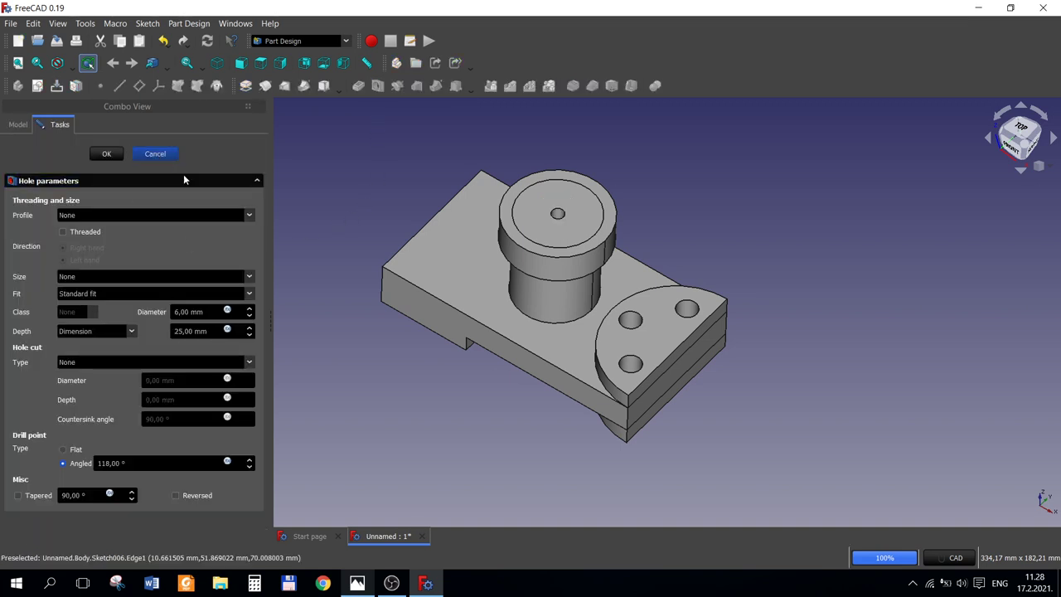
{"action": "left_click", "coordinate": [164, 155]}
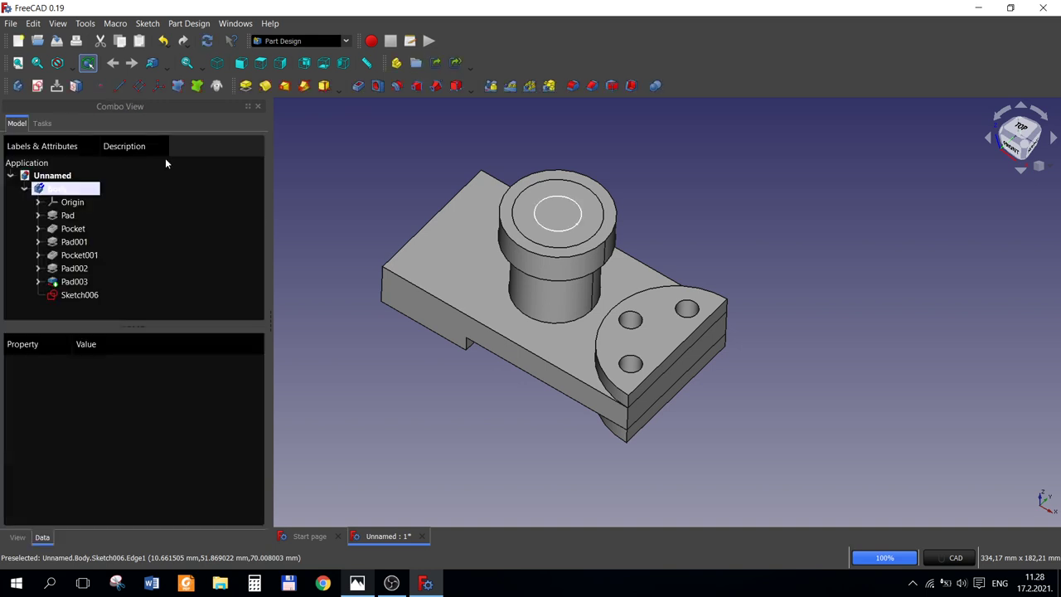
{"action": "left_click", "coordinate": [80, 294]}
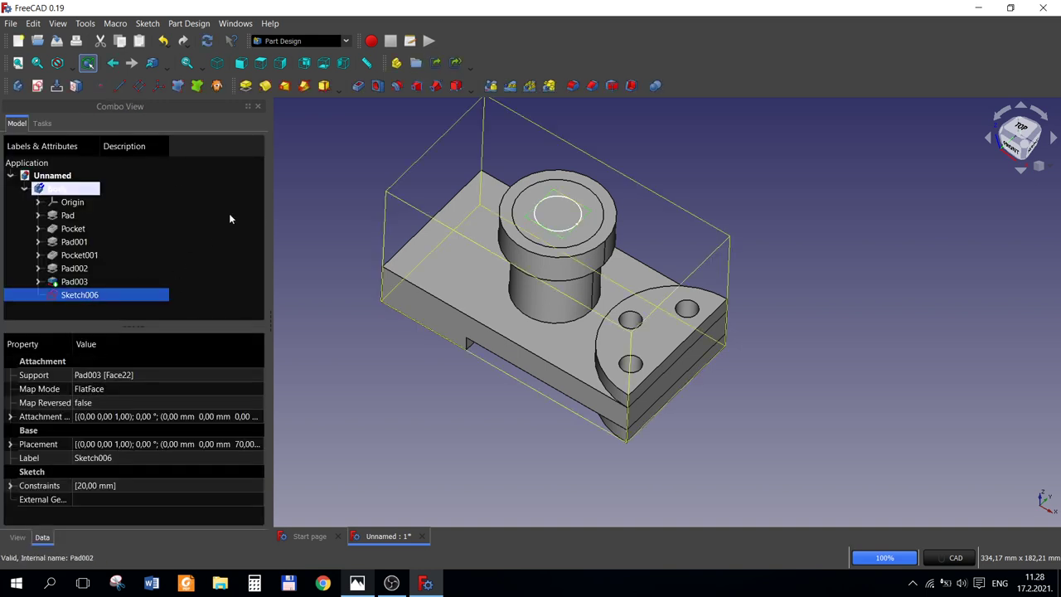
{"action": "left_click", "coordinate": [358, 87]}
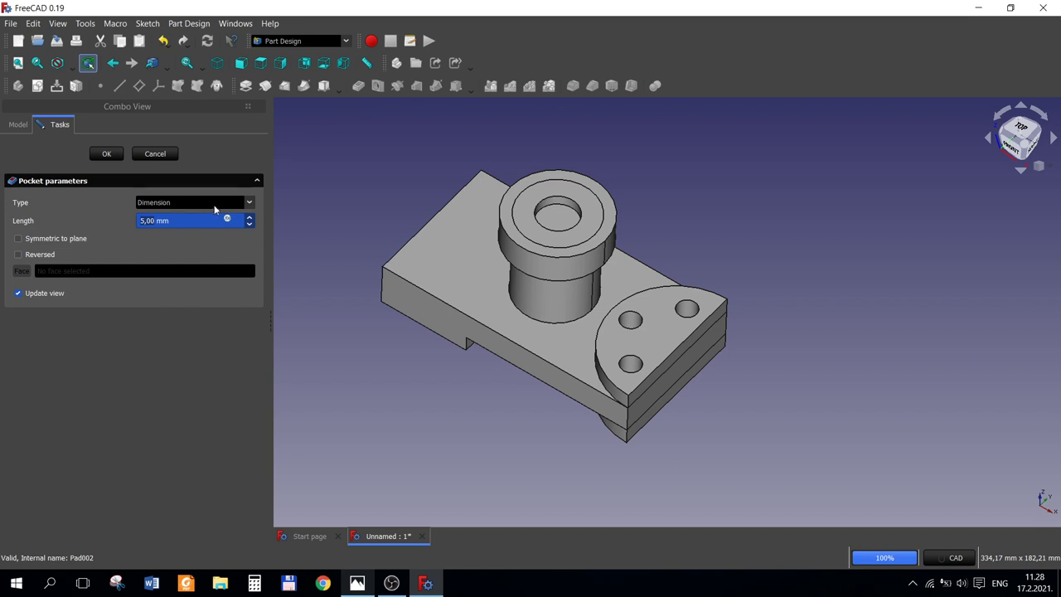
{"action": "left_click", "coordinate": [212, 205]}
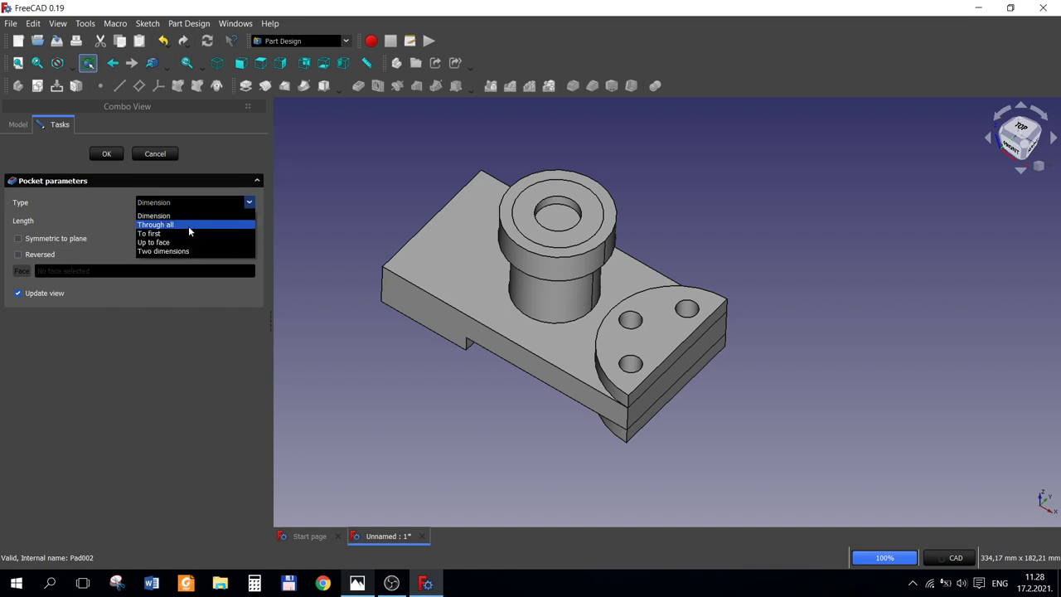
{"action": "left_click", "coordinate": [188, 224]}
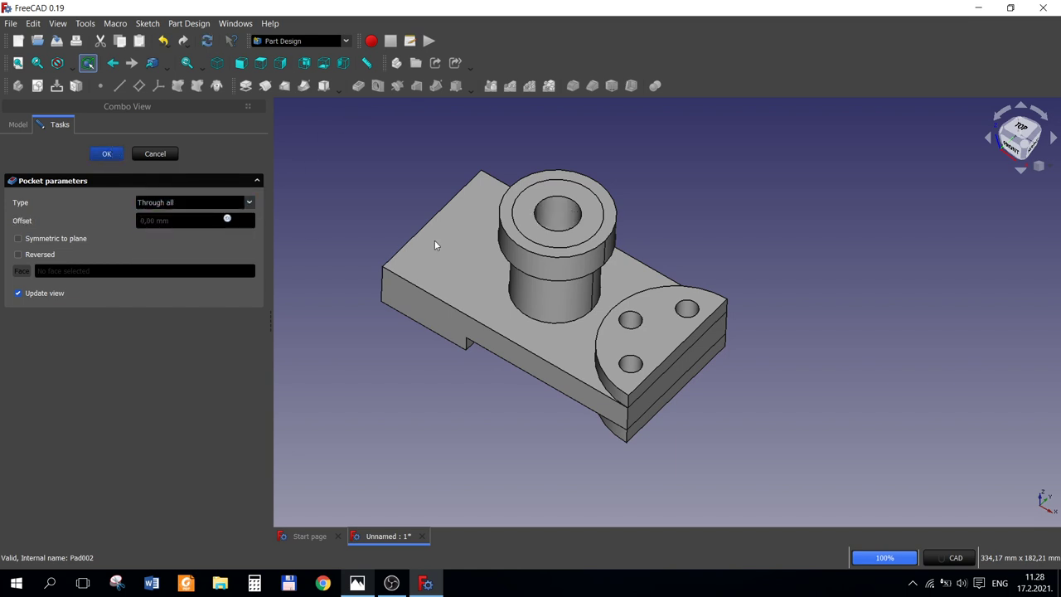
{"action": "key", "text": "Return"}
{"action": "left_click", "coordinate": [357, 583]}
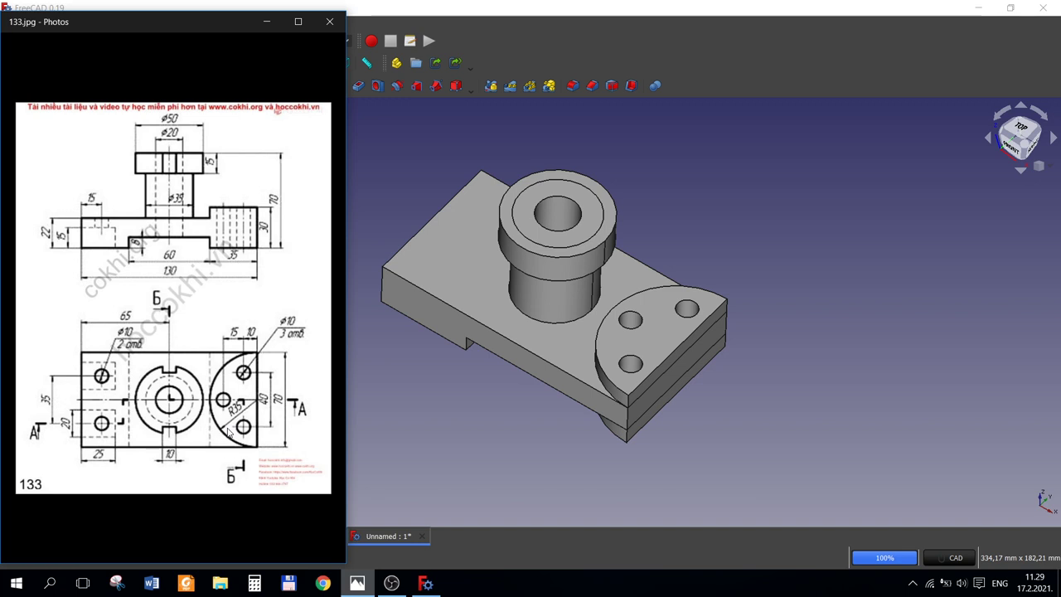
Step: Bring FreeCAD back in front of the drawing and select the boss's top ring face
{"action": "left_click", "coordinate": [430, 424]}
{"action": "left_click", "coordinate": [534, 248]}
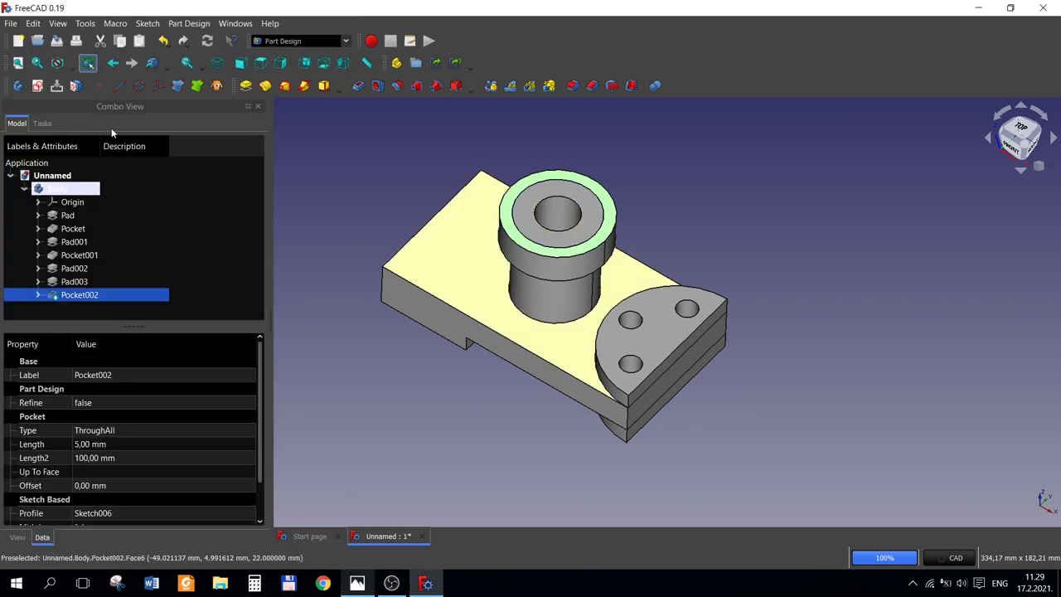
Step: Start a new sketch on the ring face and draw a rectangle below the part
{"action": "left_click", "coordinate": [51, 88]}
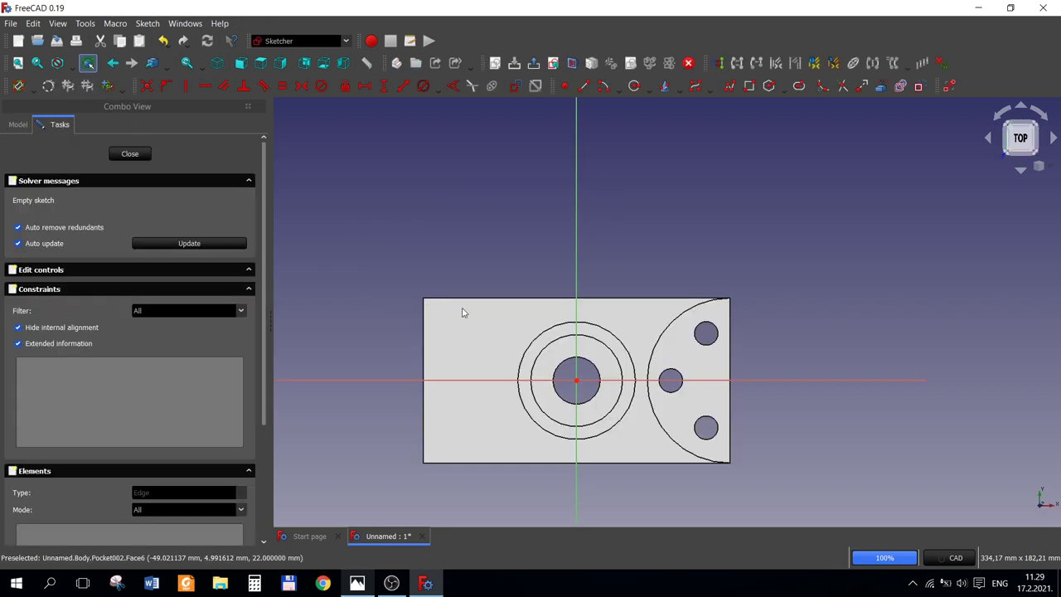
{"action": "left_click", "coordinate": [749, 86]}
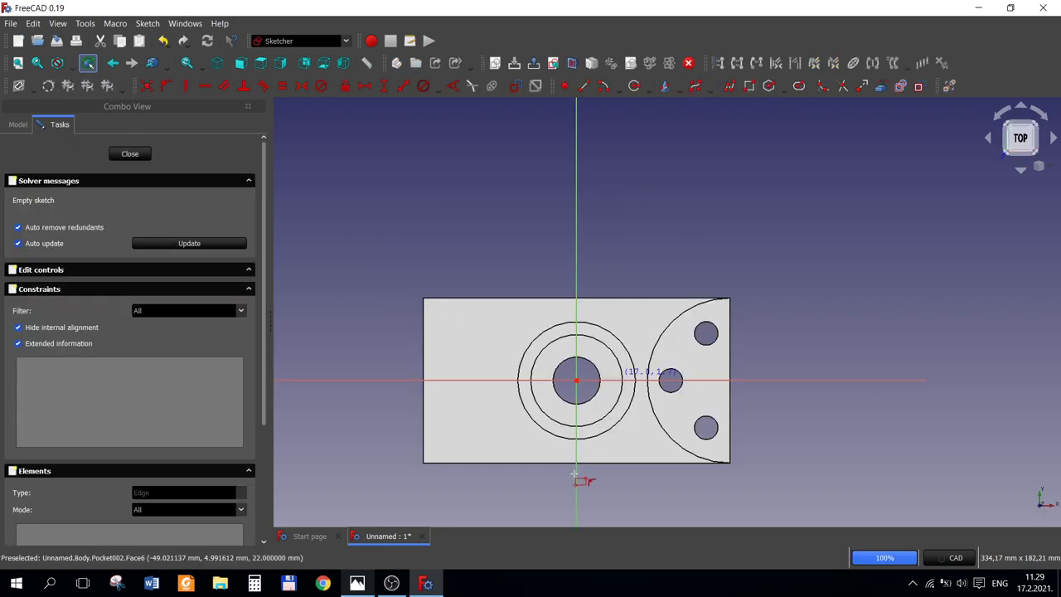
{"action": "scroll", "coordinate": [572, 453], "scroll_direction": "up", "scroll_amount": 2}
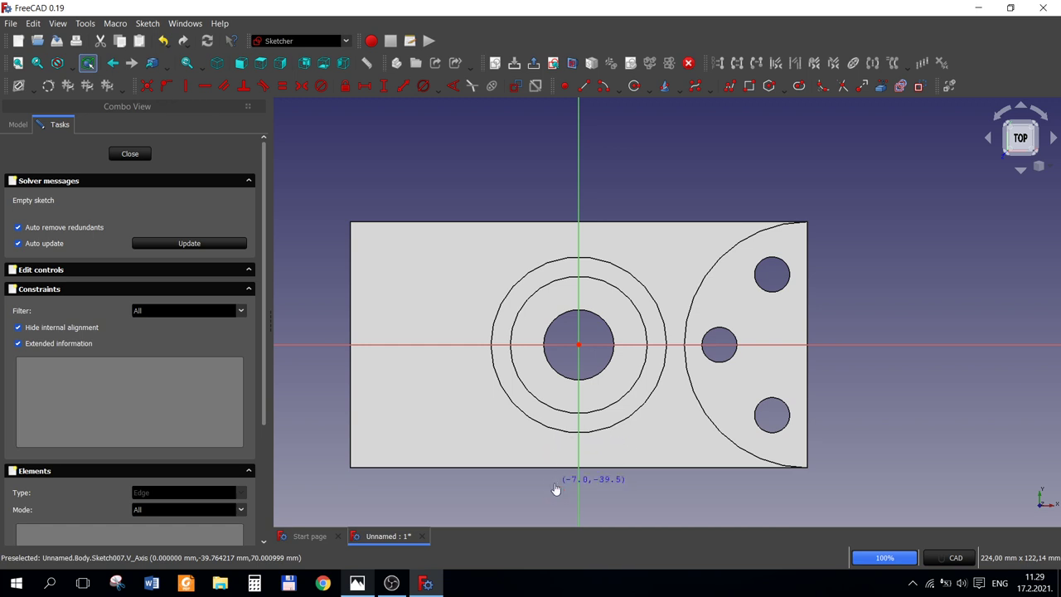
{"action": "left_click", "coordinate": [553, 484]}
{"action": "left_click", "coordinate": [604, 504]}
{"action": "right_click", "coordinate": [614, 498]}
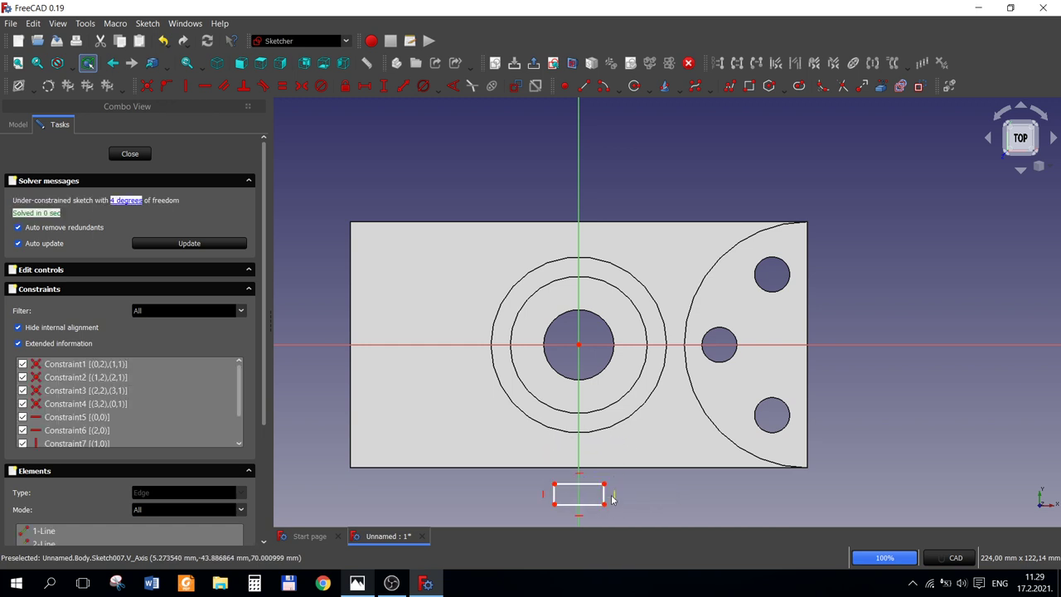
Step: Make the rectangle's top corners symmetric about the vertical axis, checking the reference drawing
{"action": "left_click", "coordinate": [555, 486]}
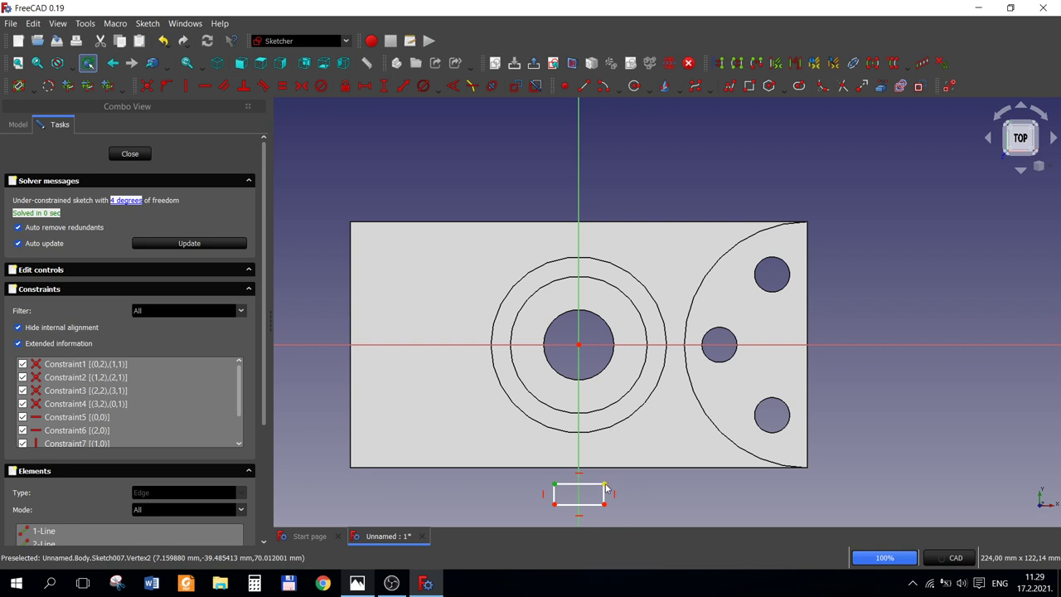
{"action": "left_click", "coordinate": [604, 486]}
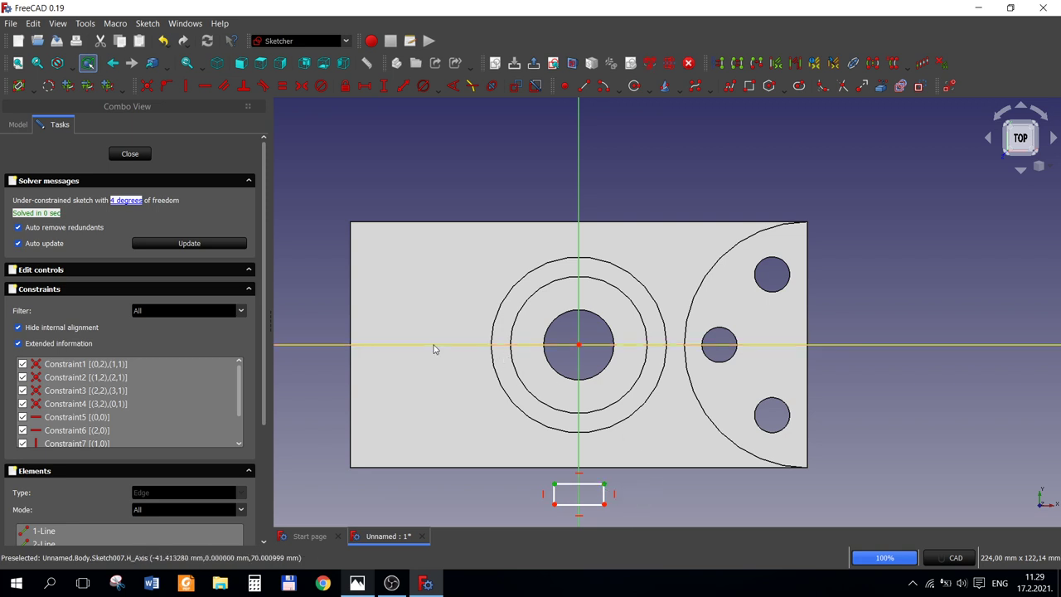
{"action": "left_click", "coordinate": [578, 161]}
{"action": "left_click", "coordinate": [301, 86]}
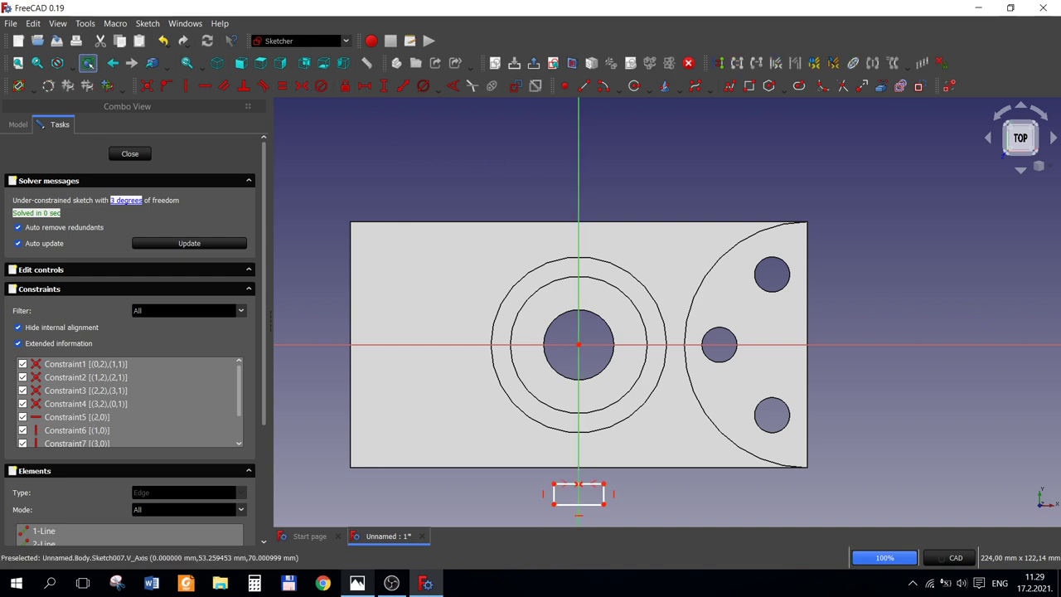
{"action": "left_click", "coordinate": [358, 583]}
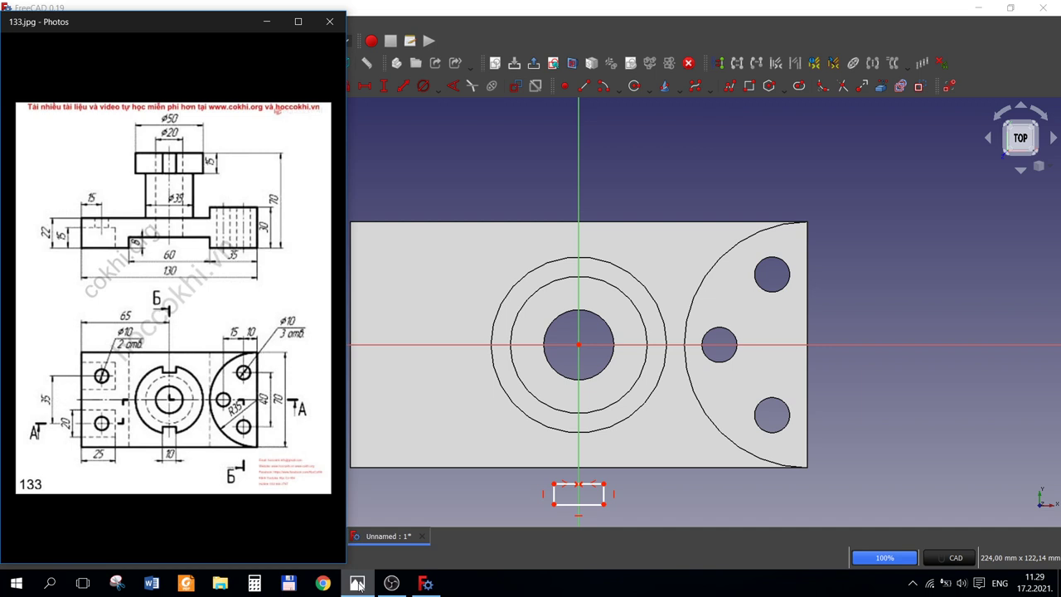
{"action": "left_click", "coordinate": [358, 585]}
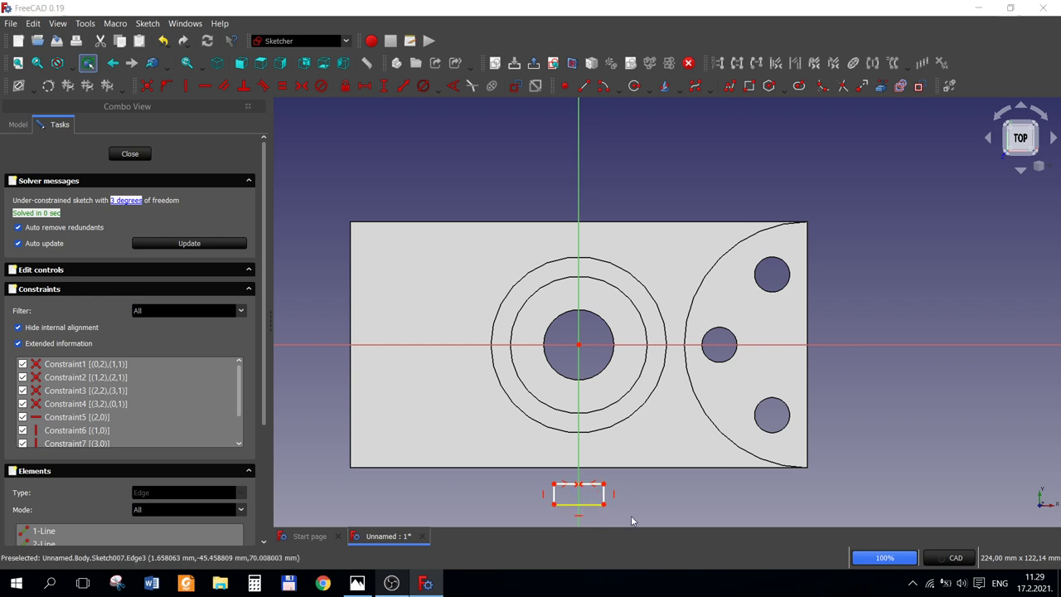
Step: Dimension the rectangle to 10 mm wide and 5 mm high
{"action": "left_click", "coordinate": [583, 503]}
{"action": "type", "text": "10"}
{"action": "key", "text": "Return"}
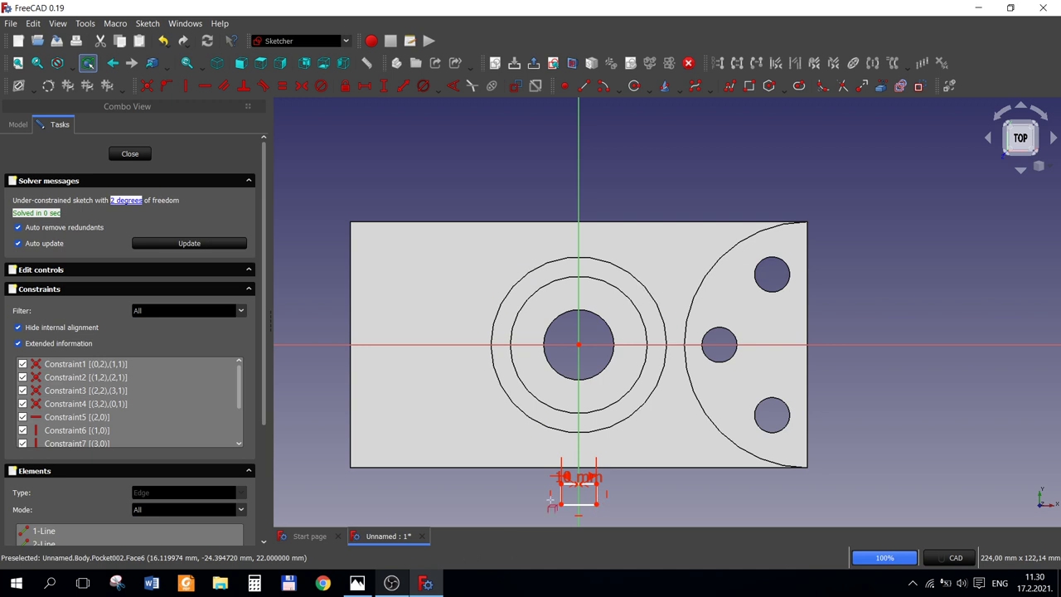
{"action": "left_click", "coordinate": [383, 86]}
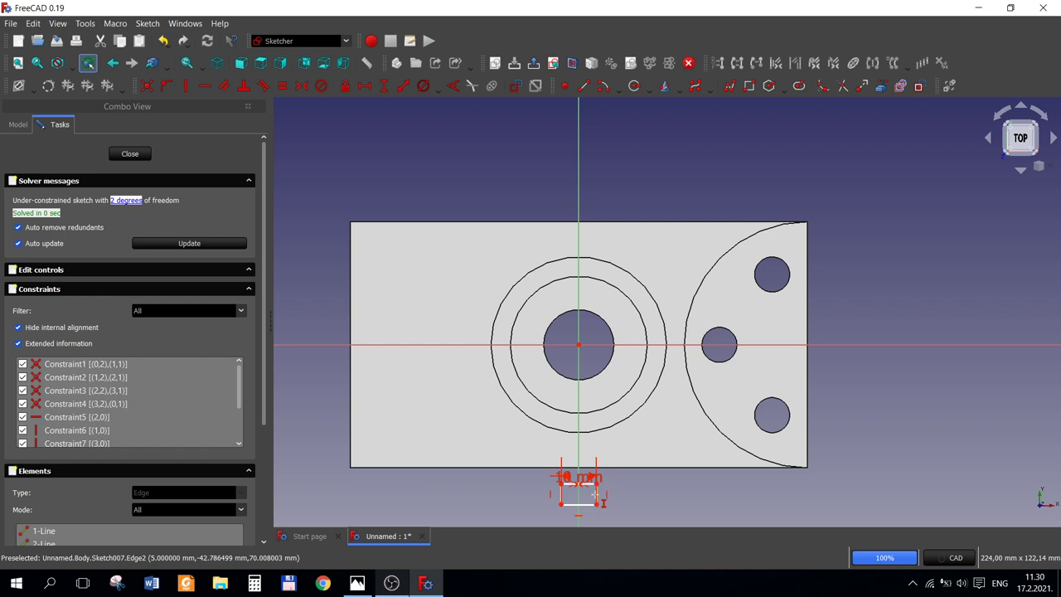
{"action": "left_click", "coordinate": [595, 493]}
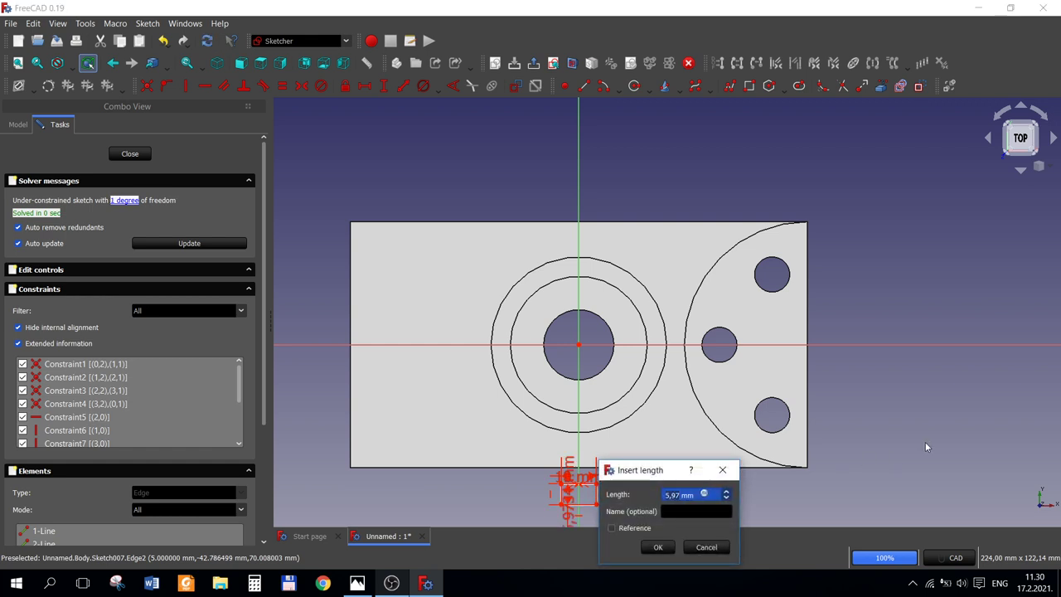
{"action": "type", "text": "10"}
{"action": "key", "text": "Return"}
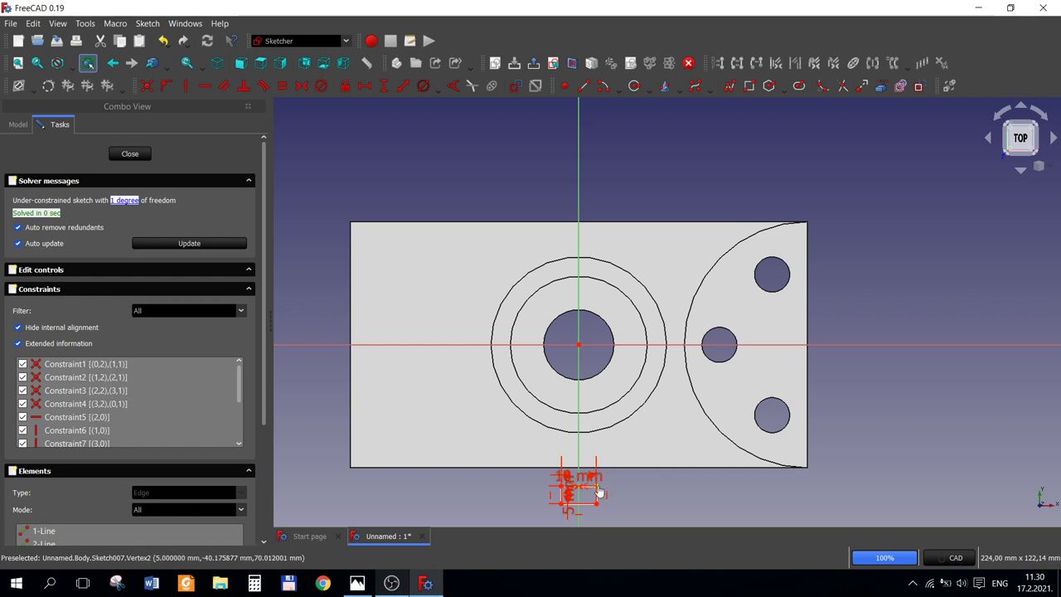
Step: Drag the rectangle up to sit just below the bore
{"action": "left_click_drag", "start_coordinate": [601, 492], "coordinate": [597, 420]}
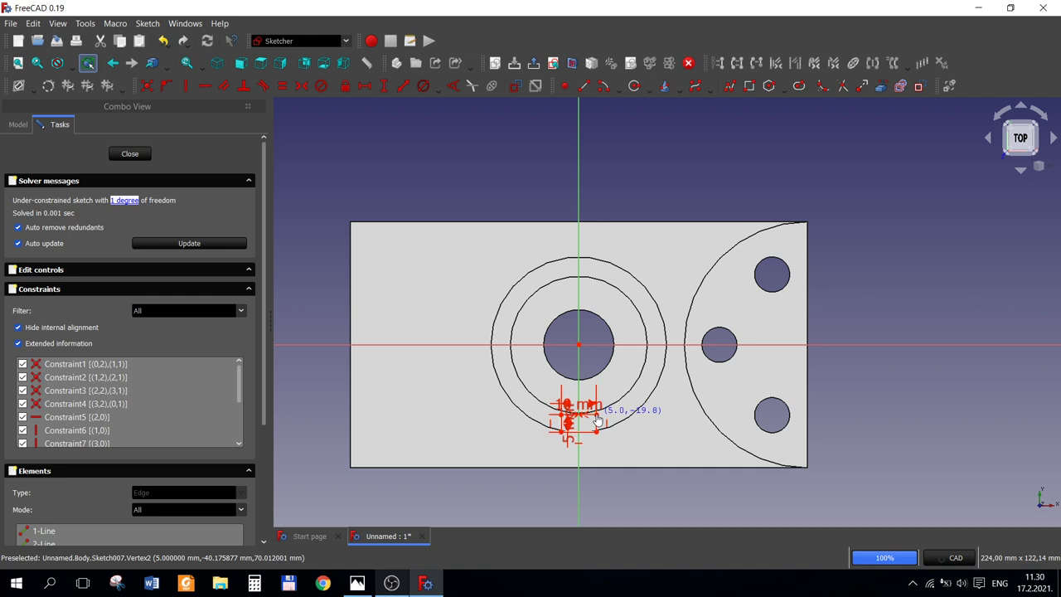
{"action": "scroll", "coordinate": [603, 435], "scroll_direction": "up", "scroll_amount": 3}
{"action": "scroll", "coordinate": [602, 450], "scroll_direction": "up", "scroll_amount": 2}
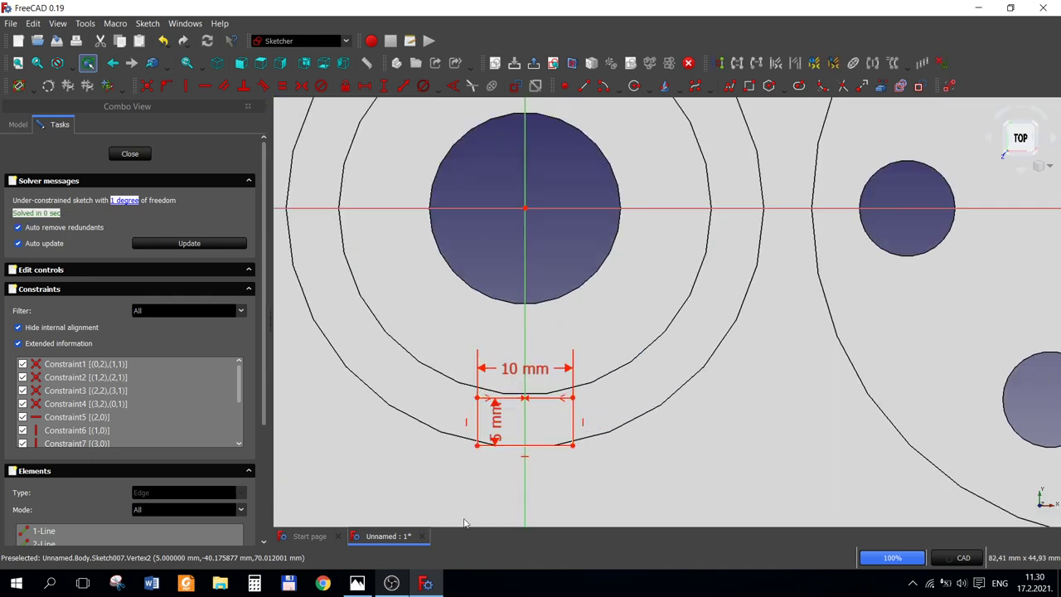
{"action": "left_click", "coordinate": [357, 583]}
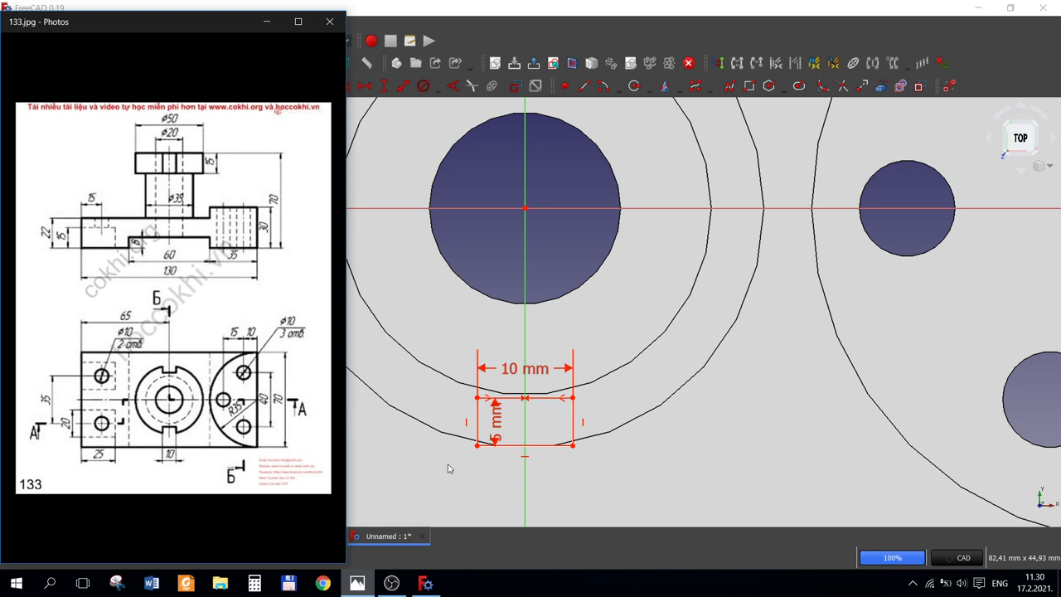
Step: Constrain the rectangle 20 mm vertically from the bore centre, fully constraining Sketch007
{"action": "mouse_move", "coordinate": [498, 424]}
{"action": "left_mouse_down"}
{"action": "mouse_move", "coordinate": [428, 432]}
{"action": "mouse_move", "coordinate": [426, 473]}
{"action": "left_mouse_up"}
{"action": "scroll", "coordinate": [571, 462], "scroll_direction": "down", "scroll_amount": 1}
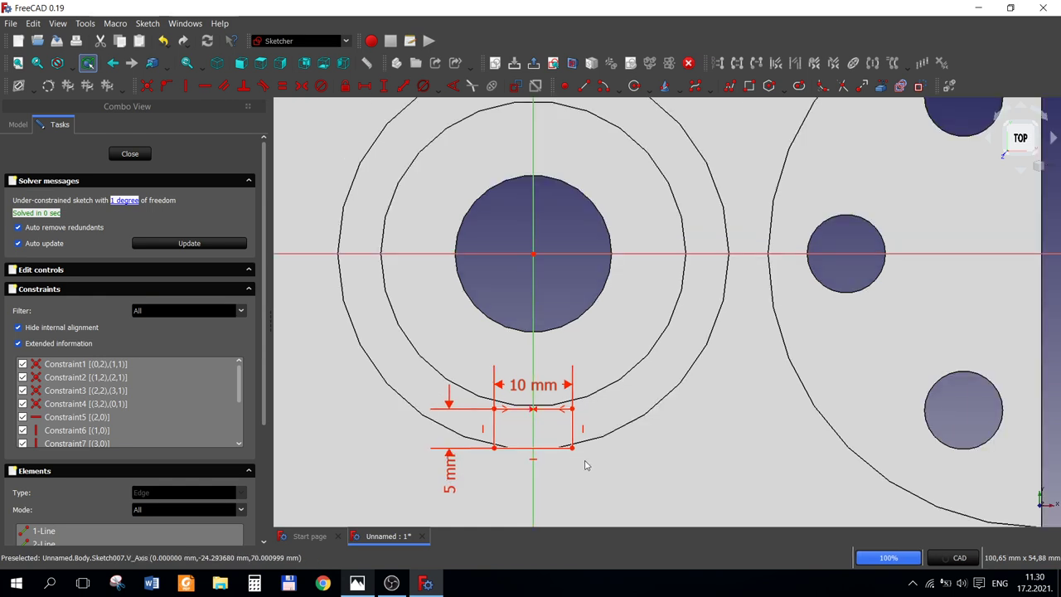
{"action": "scroll", "coordinate": [572, 461], "scroll_direction": "down", "scroll_amount": 1}
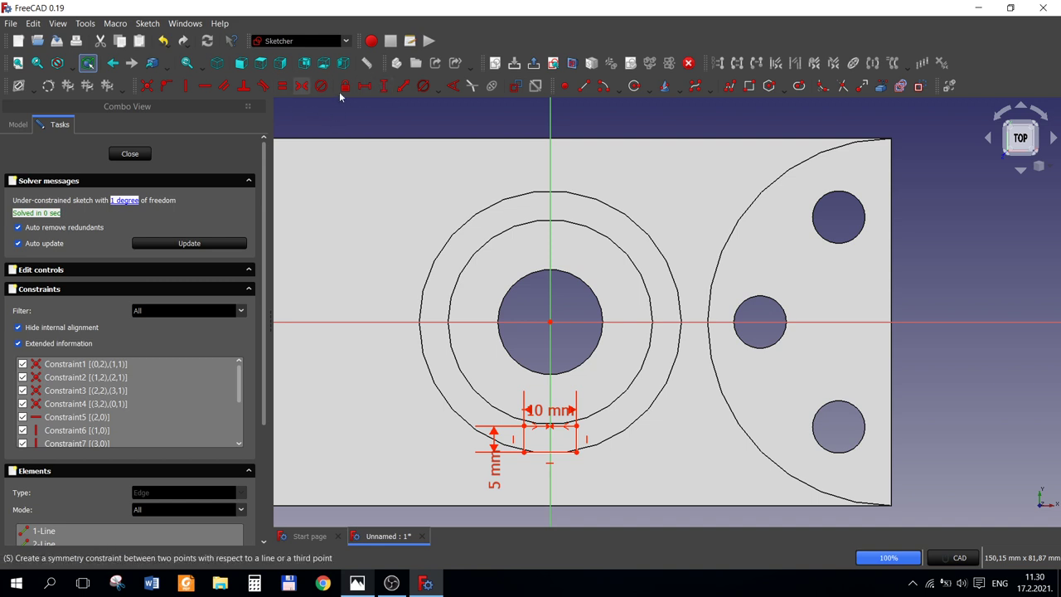
{"action": "left_click", "coordinate": [385, 89]}
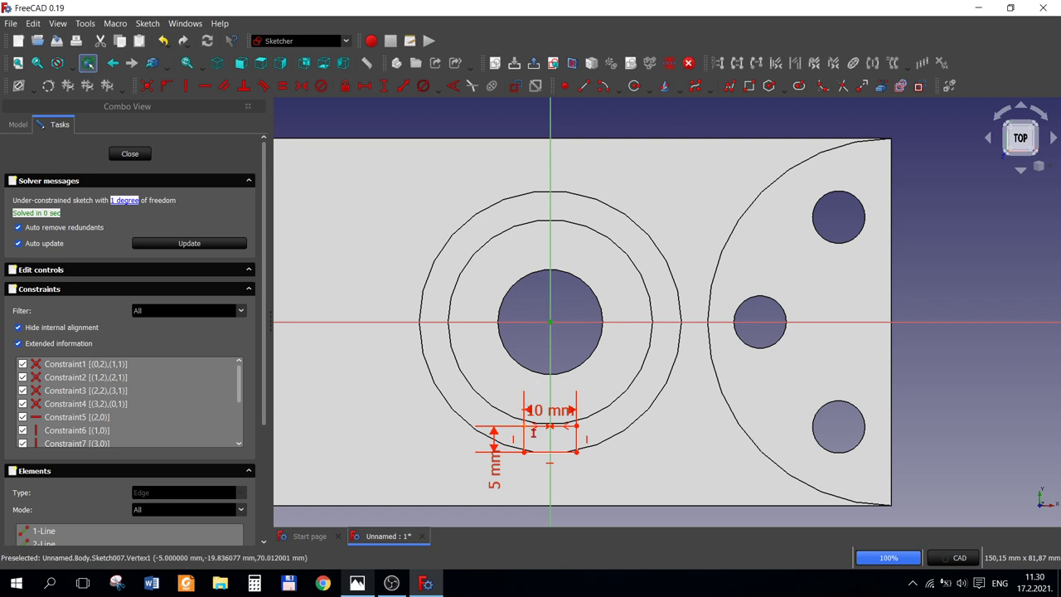
{"action": "left_click", "coordinate": [524, 452]}
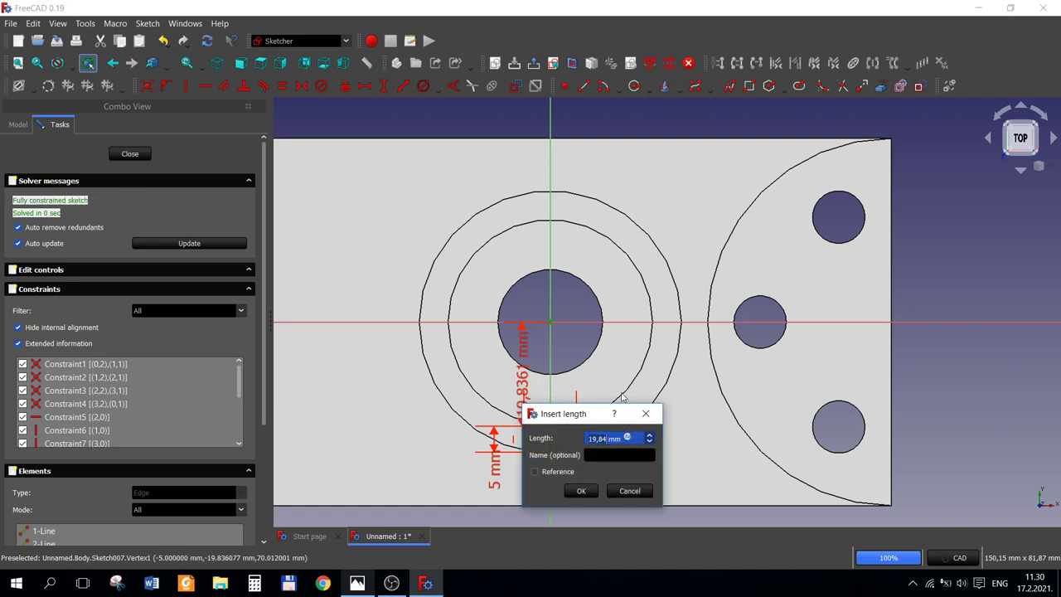
{"action": "type", "text": "20"}
{"action": "key", "text": "Return"}
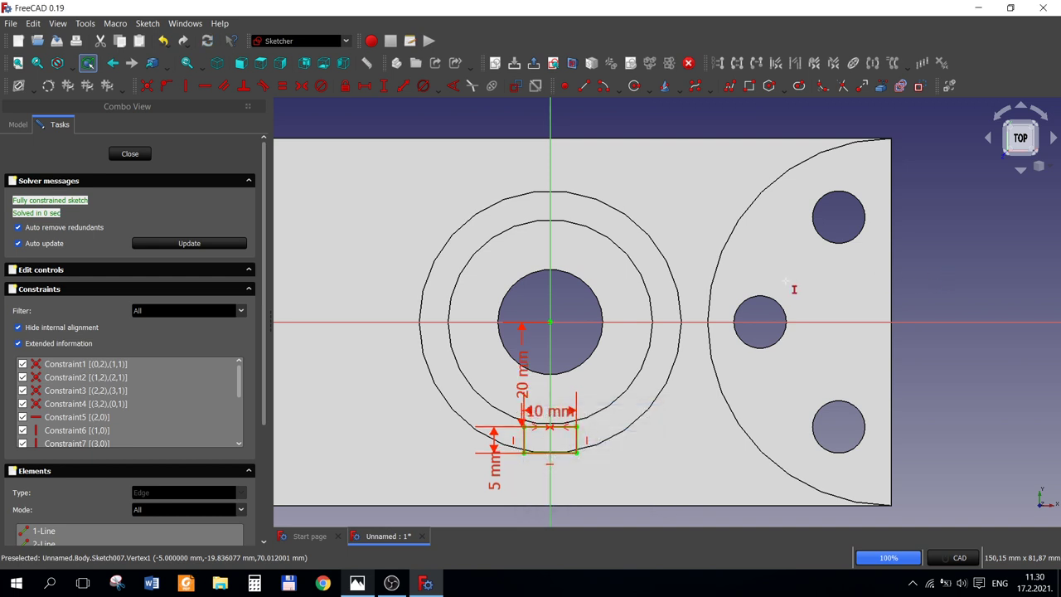
{"action": "scroll", "coordinate": [582, 464], "scroll_direction": "up", "scroll_amount": 2}
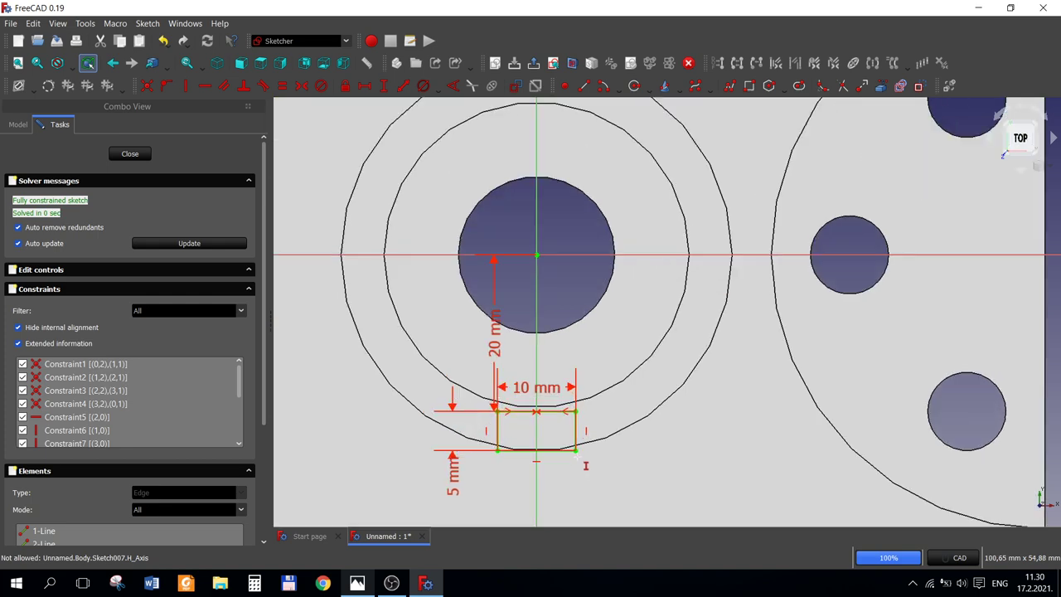
{"action": "scroll", "coordinate": [575, 462], "scroll_direction": "up", "scroll_amount": 1}
{"action": "scroll", "coordinate": [573, 459], "scroll_direction": "up", "scroll_amount": 1}
{"action": "scroll", "coordinate": [573, 459], "scroll_direction": "down", "scroll_amount": 4}
{"action": "scroll", "coordinate": [575, 462], "scroll_direction": "down", "scroll_amount": 1}
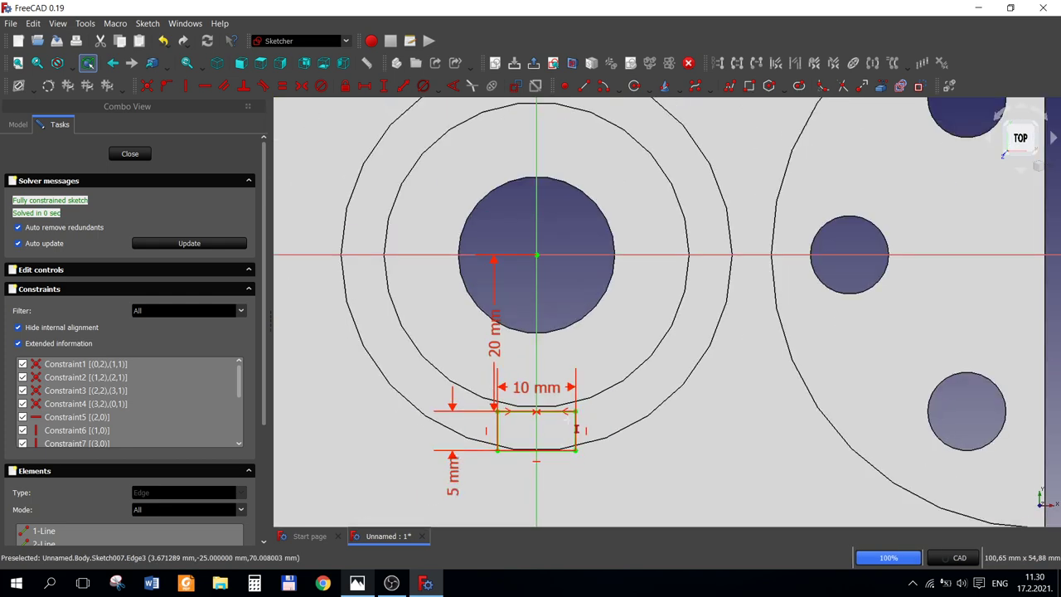
{"action": "scroll", "coordinate": [575, 438], "scroll_direction": "down", "scroll_amount": 1}
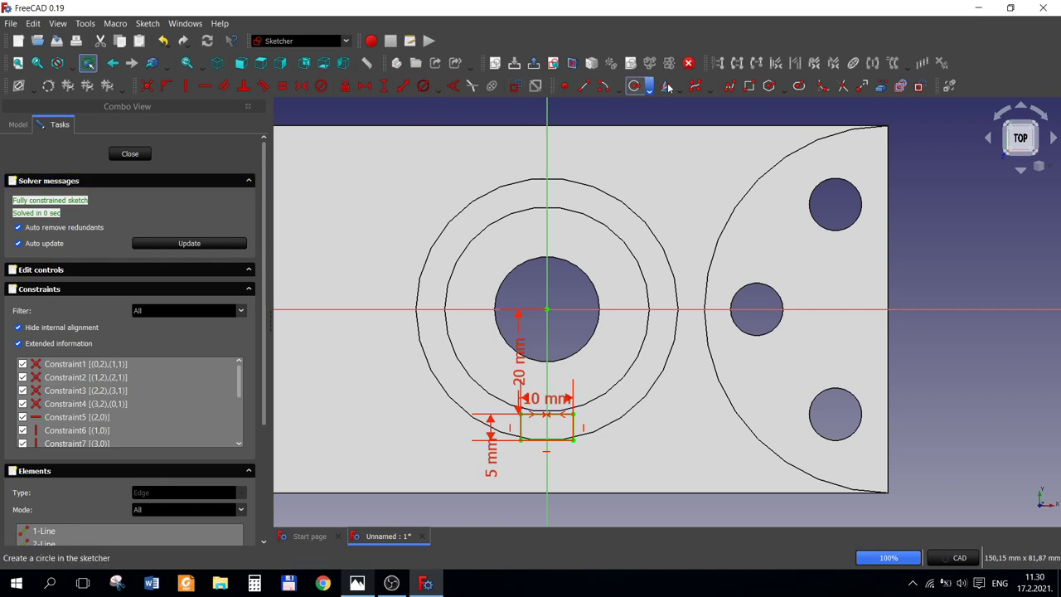
Step: Draw a second rectangle above the bore for the opposite slot
{"action": "left_click", "coordinate": [749, 86]}
{"action": "scroll", "coordinate": [556, 161], "scroll_direction": "down", "scroll_amount": 1}
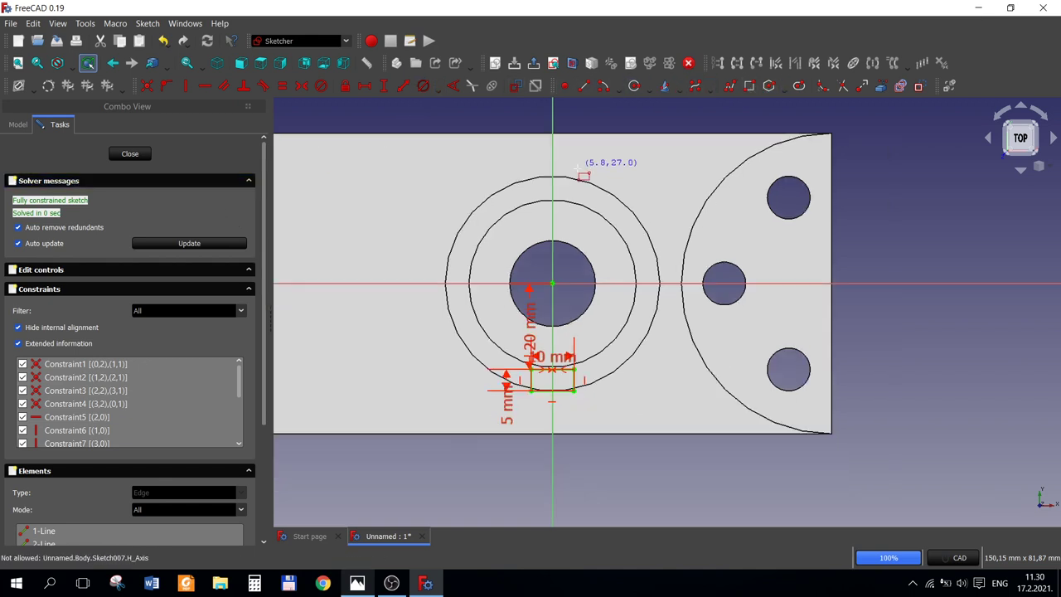
{"action": "scroll", "coordinate": [543, 164], "scroll_direction": "down", "scroll_amount": 1}
{"action": "scroll", "coordinate": [572, 174], "scroll_direction": "up", "scroll_amount": 2}
{"action": "scroll", "coordinate": [576, 177], "scroll_direction": "down", "scroll_amount": 1}
{"action": "left_click", "coordinate": [521, 147]}
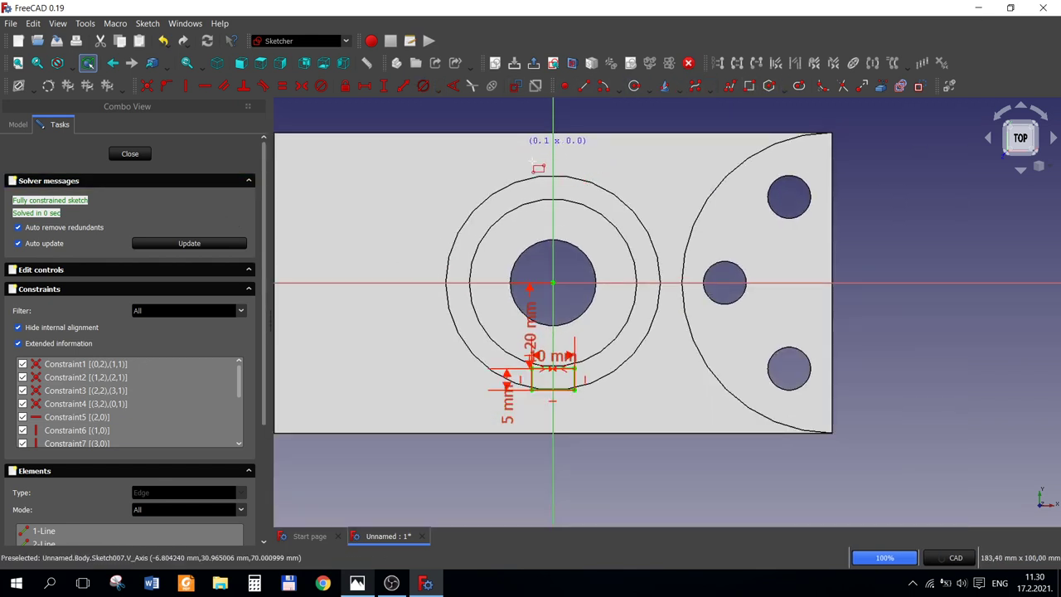
{"action": "left_click", "coordinate": [577, 185]}
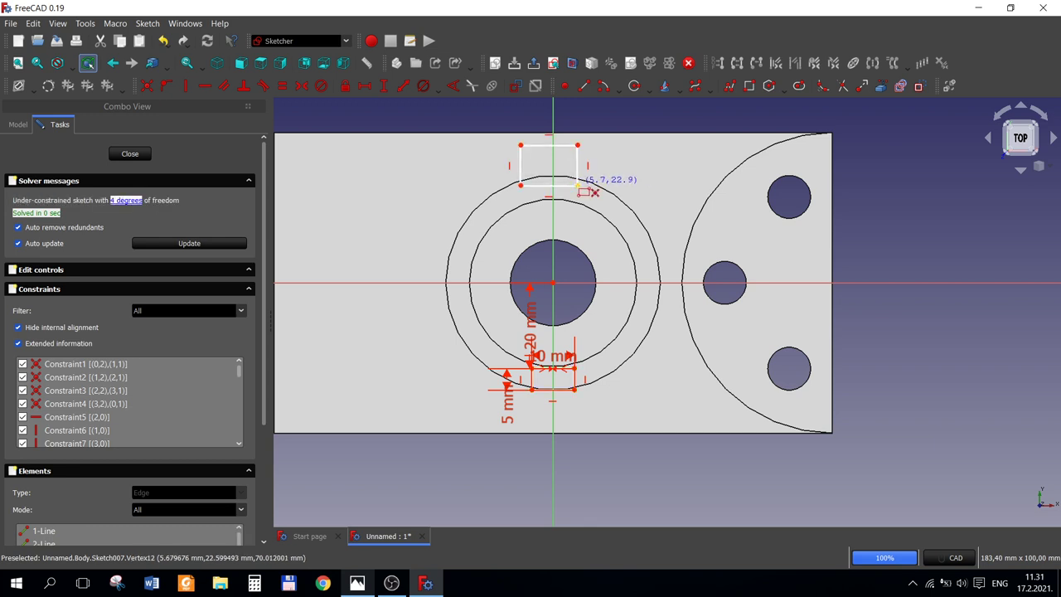
Step: Align the upper slot's corners vertically with the lower slot's and make both equal size
{"action": "left_click", "coordinate": [521, 185]}
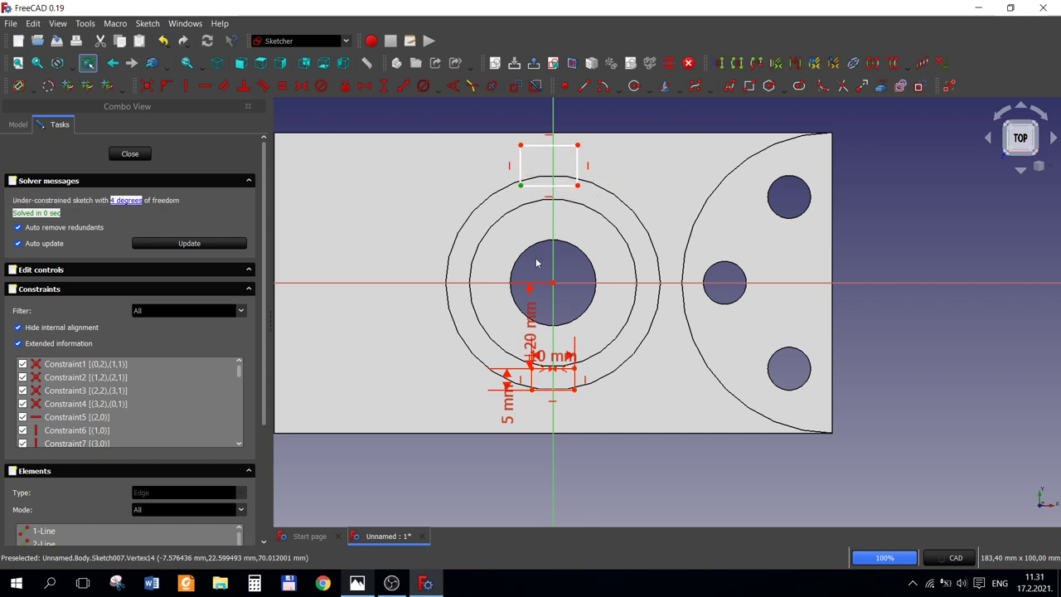
{"action": "left_click", "coordinate": [531, 388]}
{"action": "left_click", "coordinate": [184, 86]}
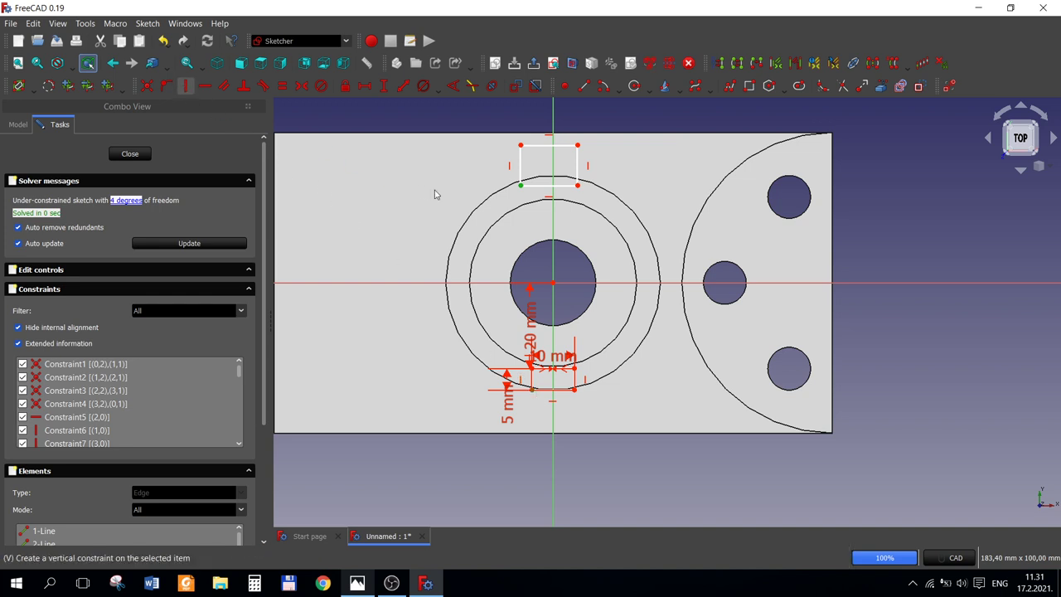
{"action": "left_click", "coordinate": [577, 185]}
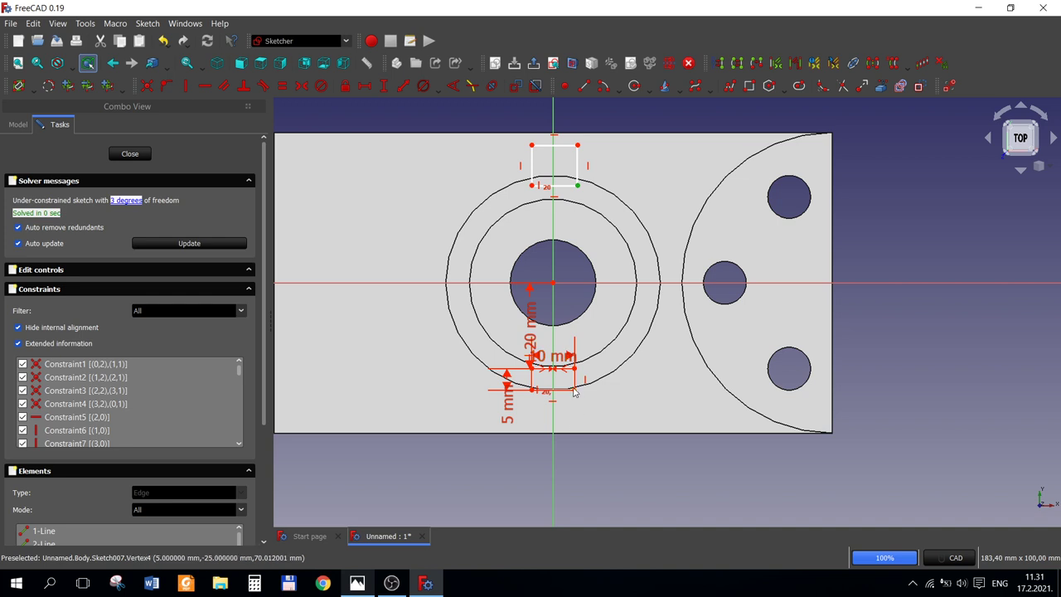
{"action": "left_click", "coordinate": [574, 389]}
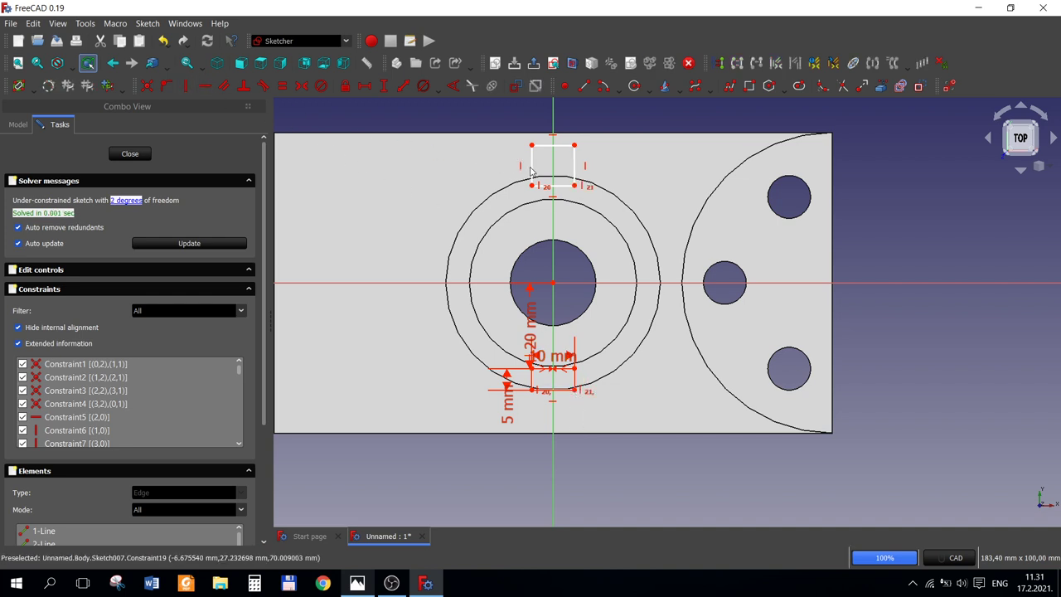
{"action": "left_click", "coordinate": [535, 385]}
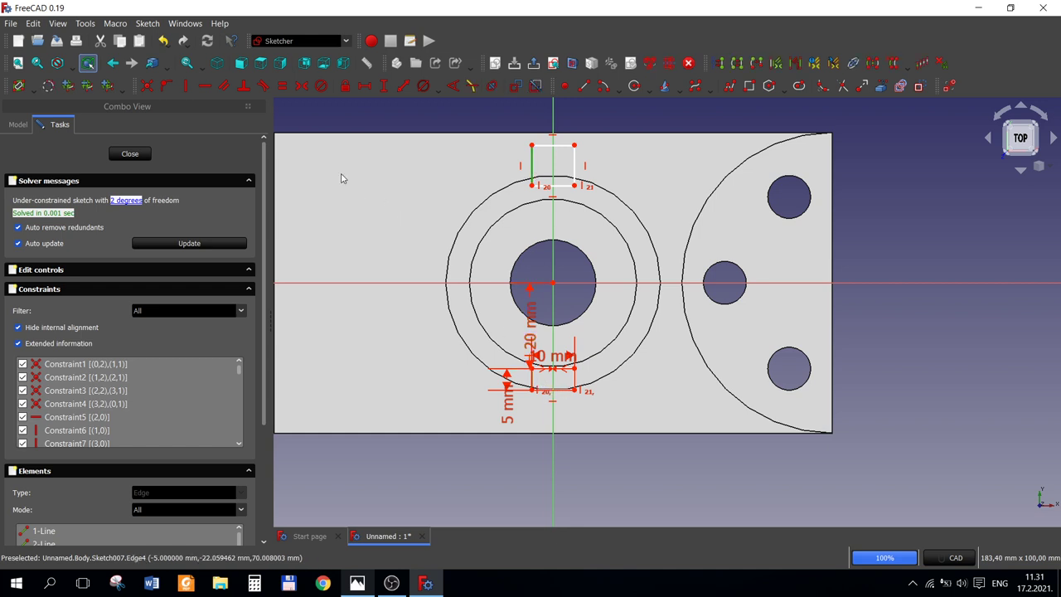
{"action": "left_click", "coordinate": [282, 86]}
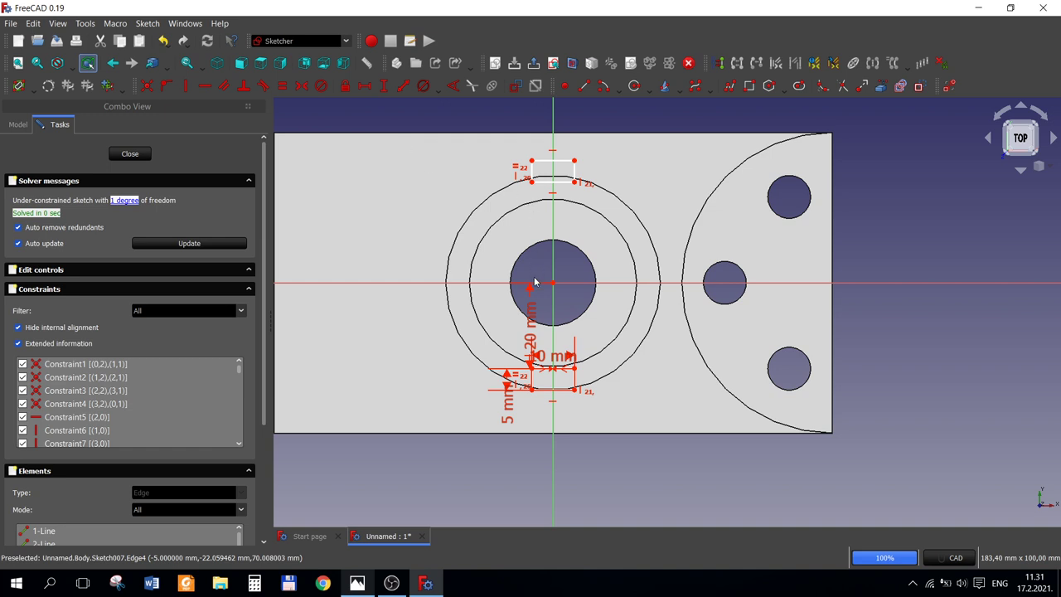
Step: Set the upper slot's distance from the sketch origin to 25 mm and exit the sketch
{"action": "left_click", "coordinate": [383, 87]}
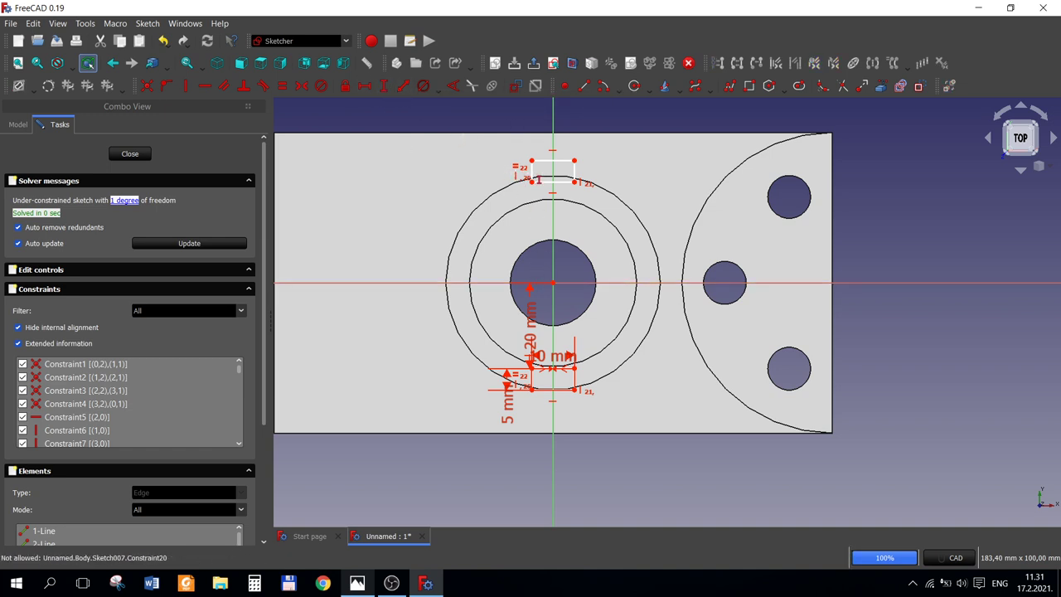
{"action": "left_click", "coordinate": [533, 167]}
{"action": "left_click", "coordinate": [553, 283]}
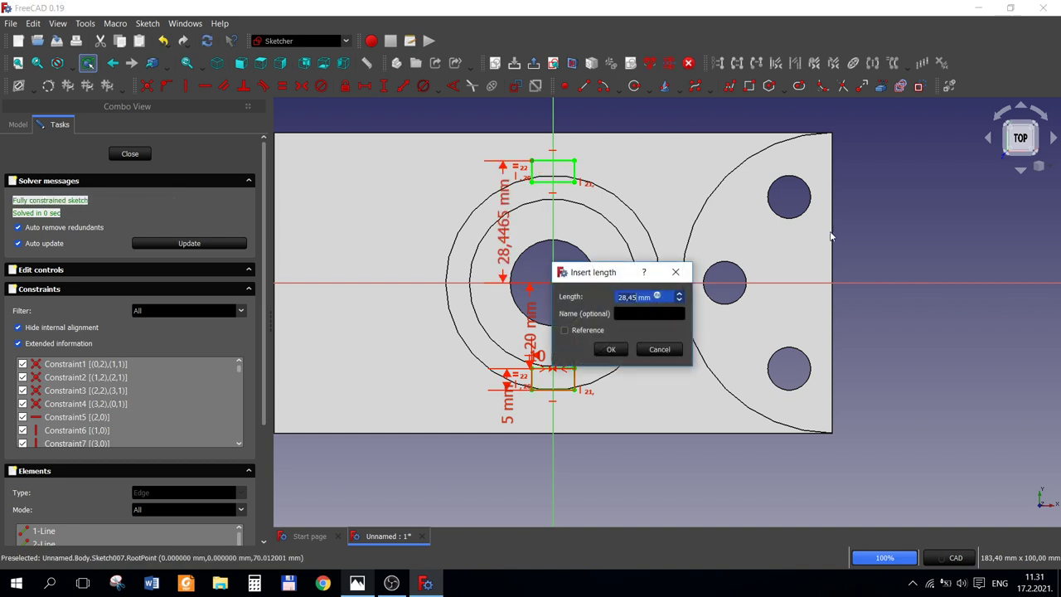
{"action": "type", "text": "20"}
{"action": "key", "text": "Return"}
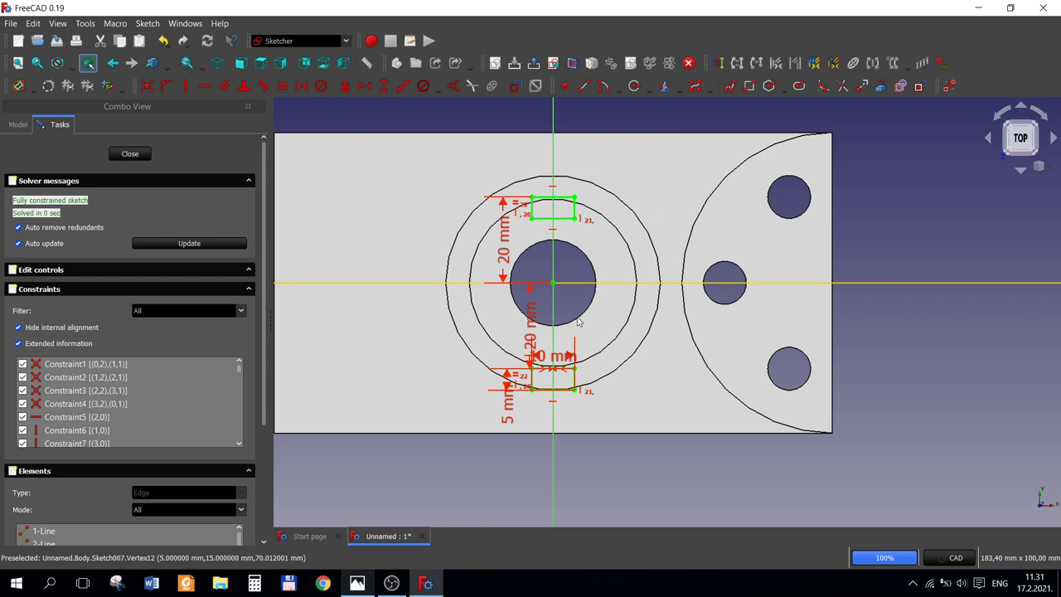
{"action": "left_click_drag", "start_coordinate": [531, 339], "coordinate": [447, 343]}
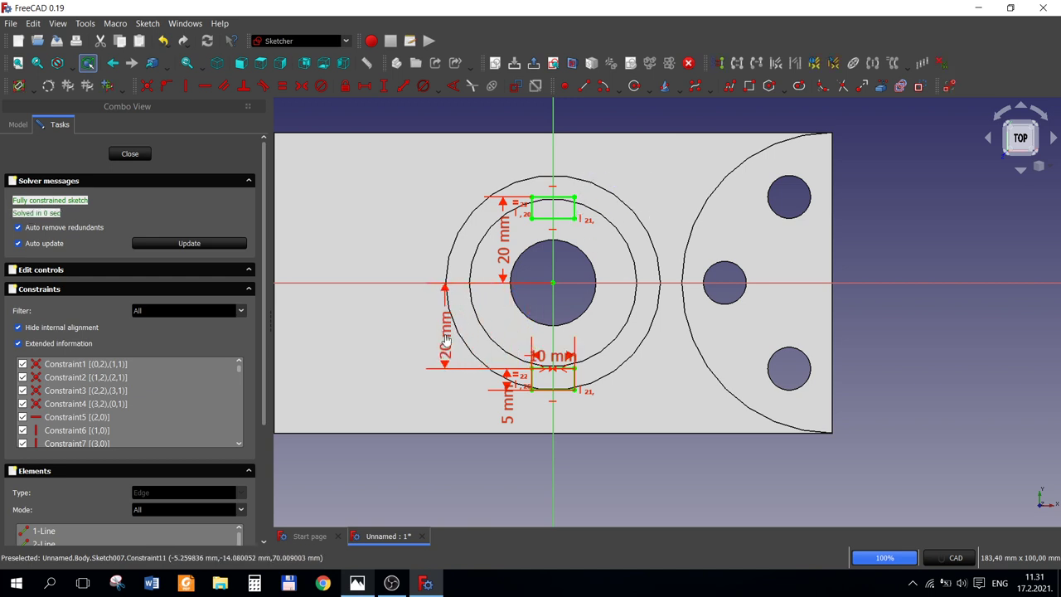
{"action": "left_click", "coordinate": [503, 259]}
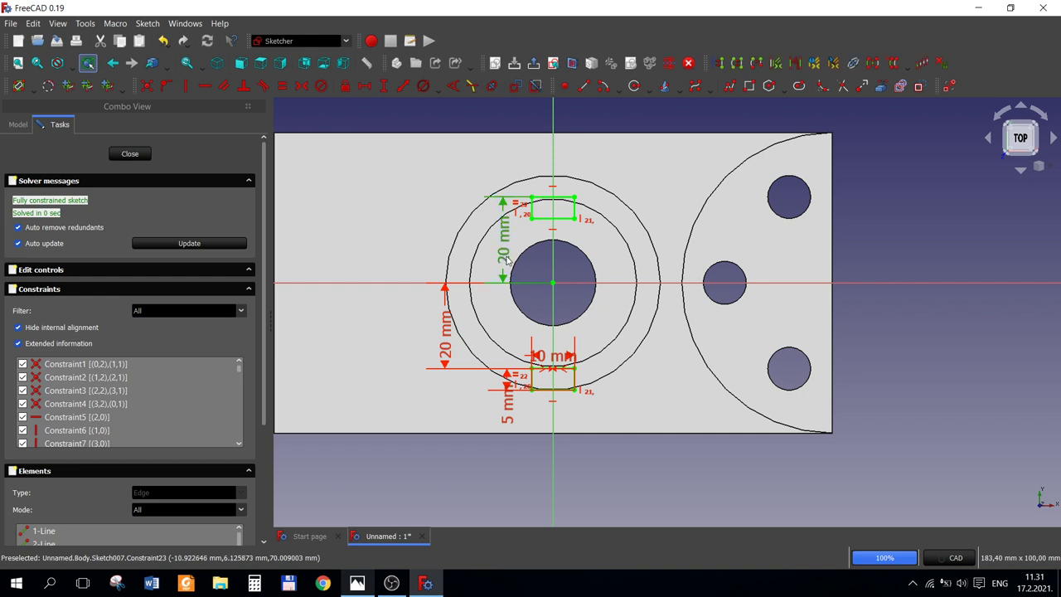
{"action": "double_click", "coordinate": [506, 259]}
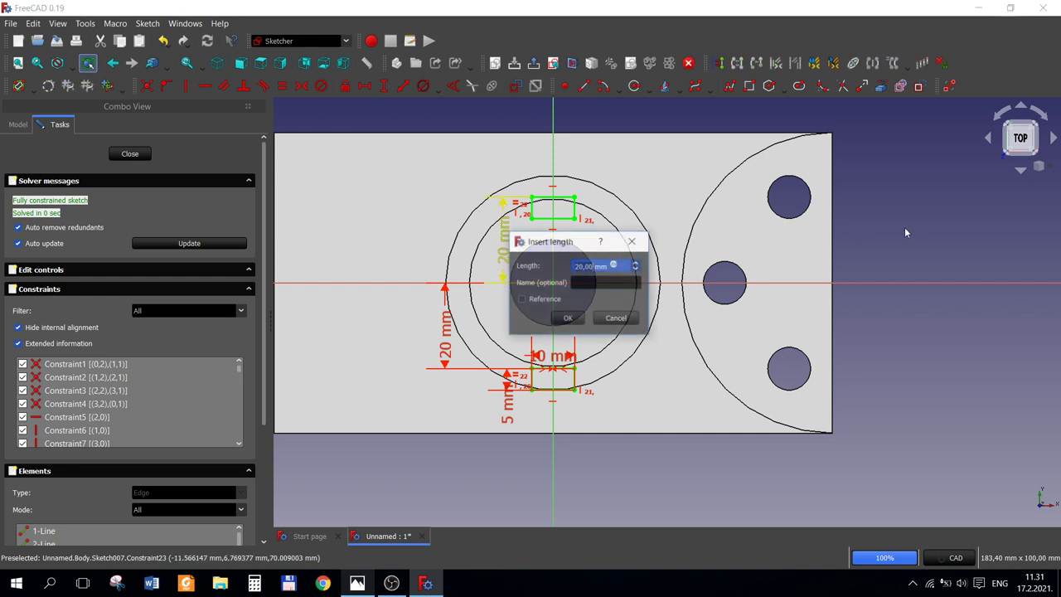
{"action": "type", "text": "25"}
{"action": "key", "text": "Return"}
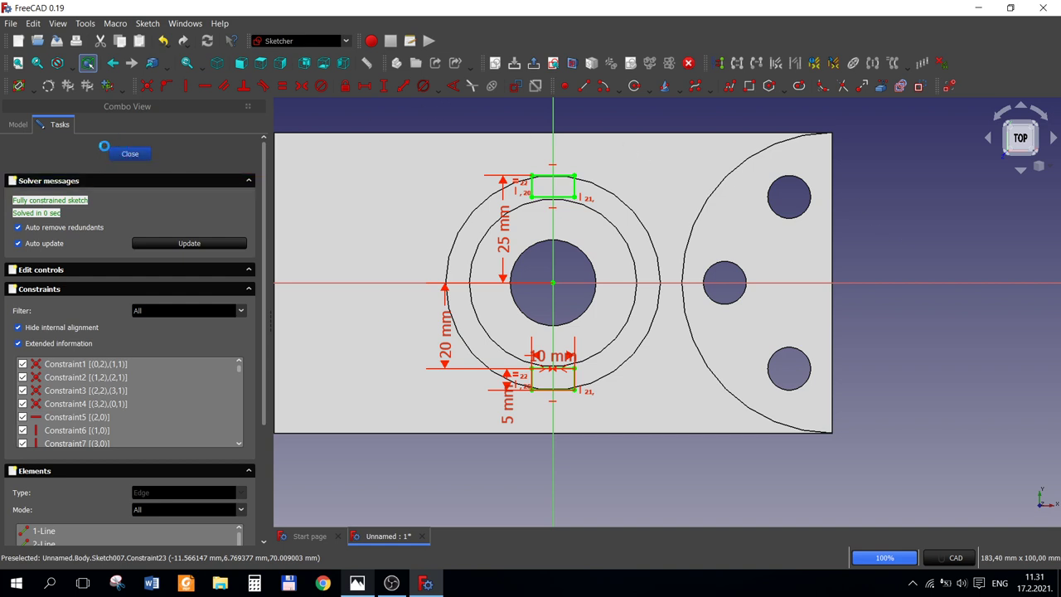
{"action": "key", "text": "Escape"}
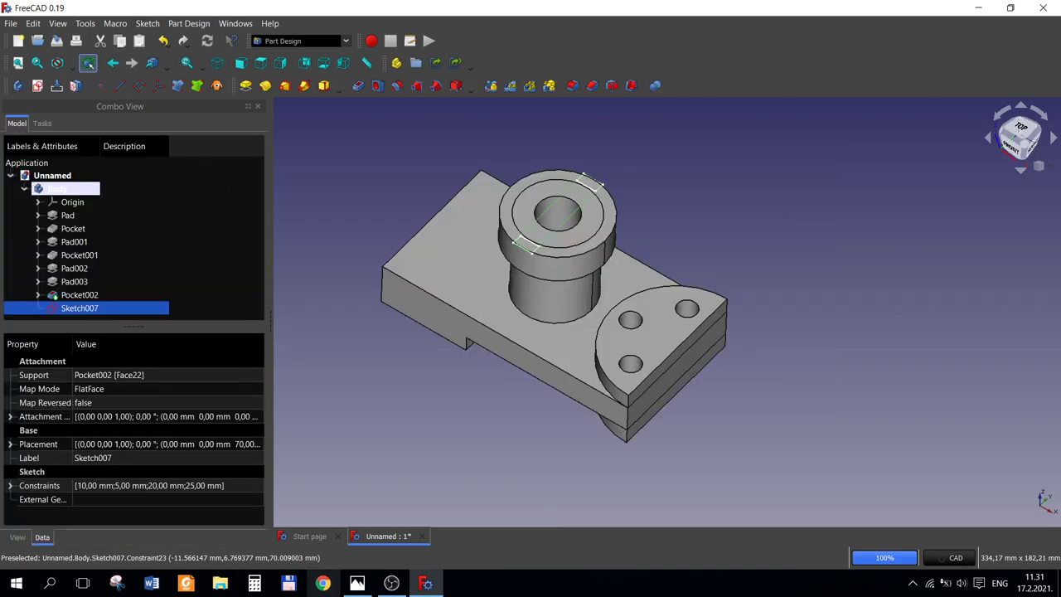
Step: Pocket the slot sketch 48 mm deep after checking the reference drawing
{"action": "left_click", "coordinate": [356, 583]}
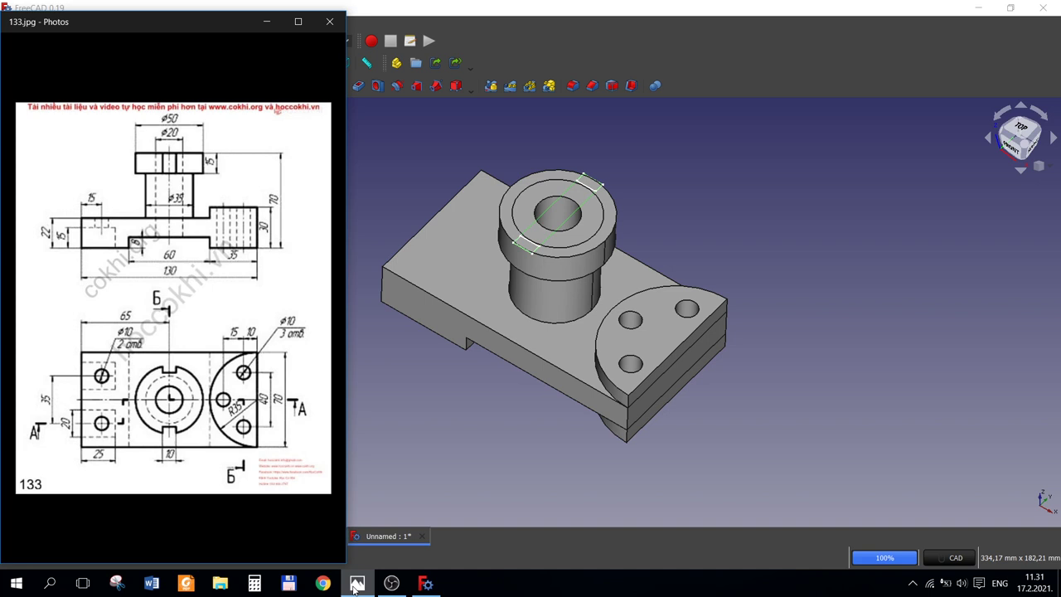
{"action": "left_click", "coordinate": [356, 583]}
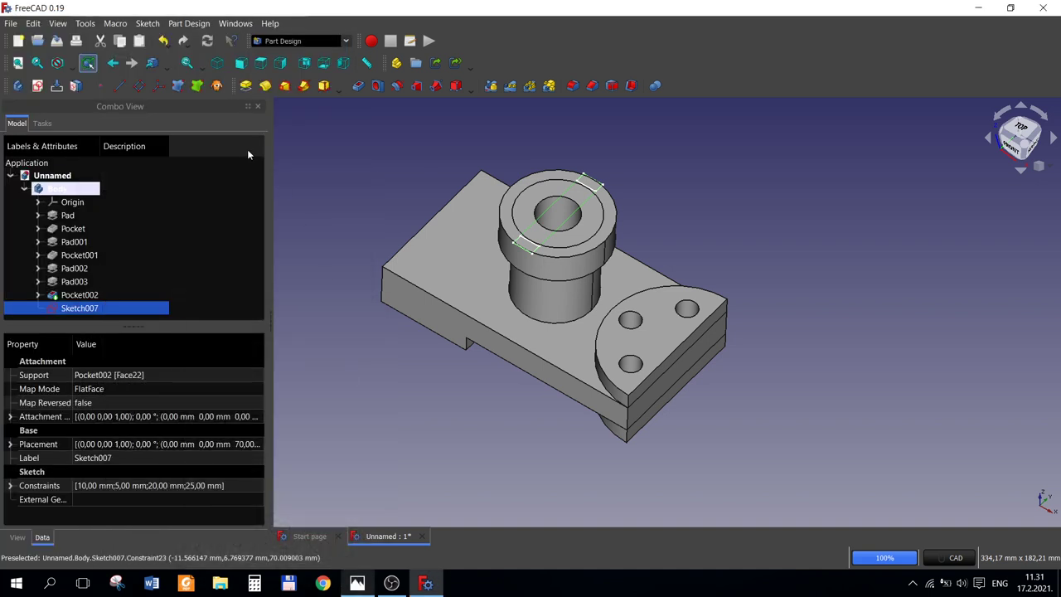
{"action": "left_click", "coordinate": [355, 88]}
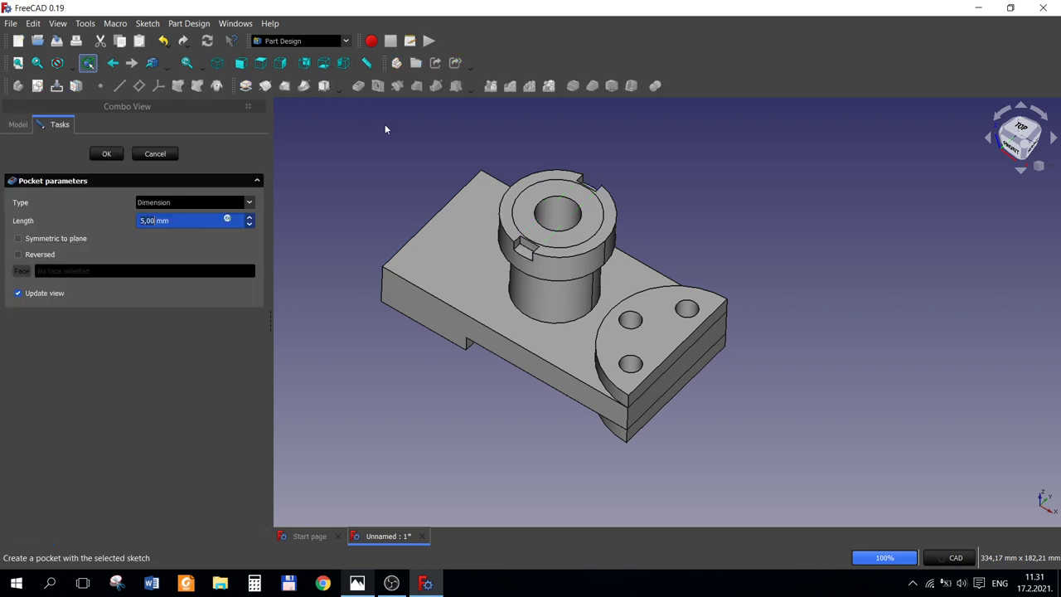
{"action": "type", "text": "48"}
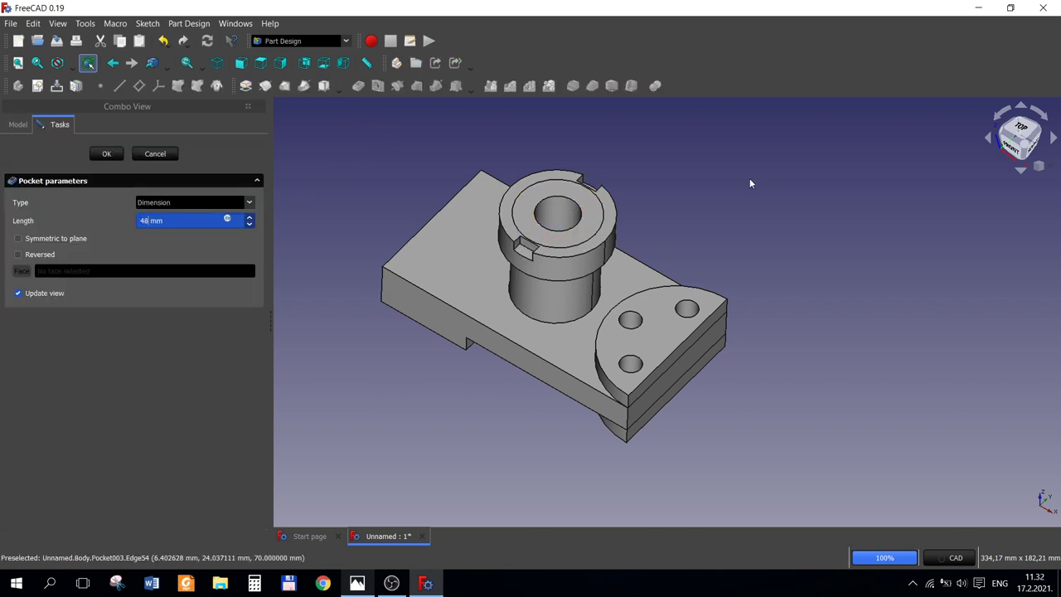
{"action": "key", "text": "Return"}
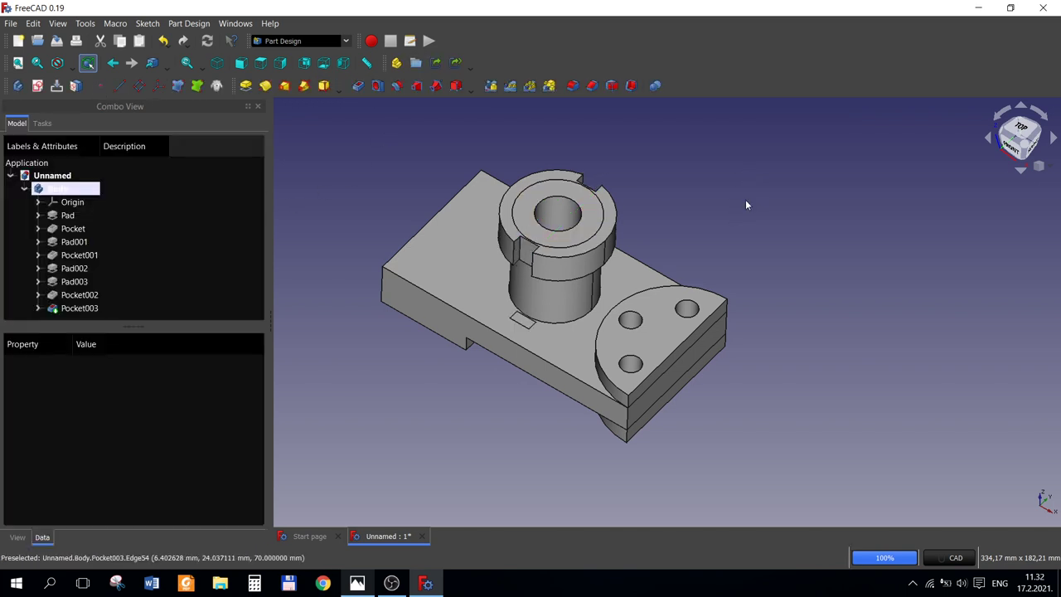
Step: Edit Pocket003 to a 15 mm depth and compare with the reference drawing
{"action": "left_click", "coordinate": [357, 583]}
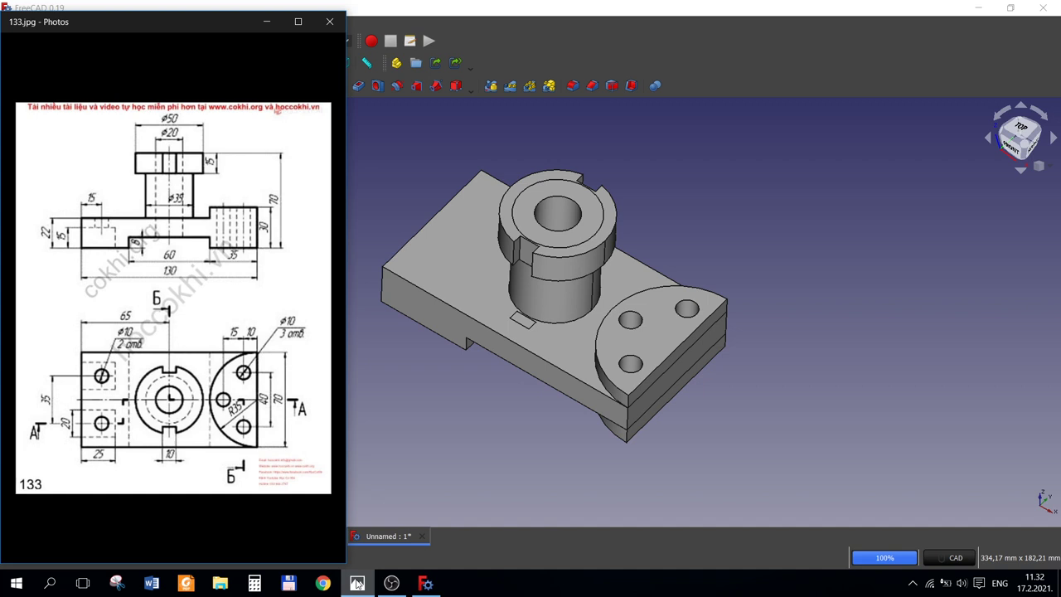
{"action": "left_click", "coordinate": [357, 583]}
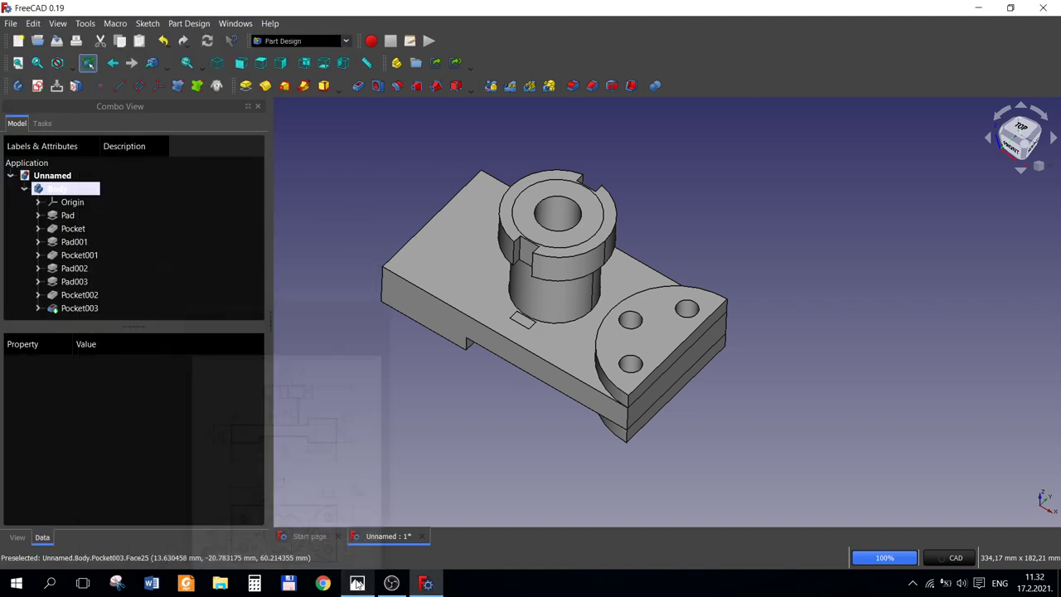
{"action": "left_click", "coordinate": [76, 308]}
{"action": "right_click", "coordinate": [76, 310]}
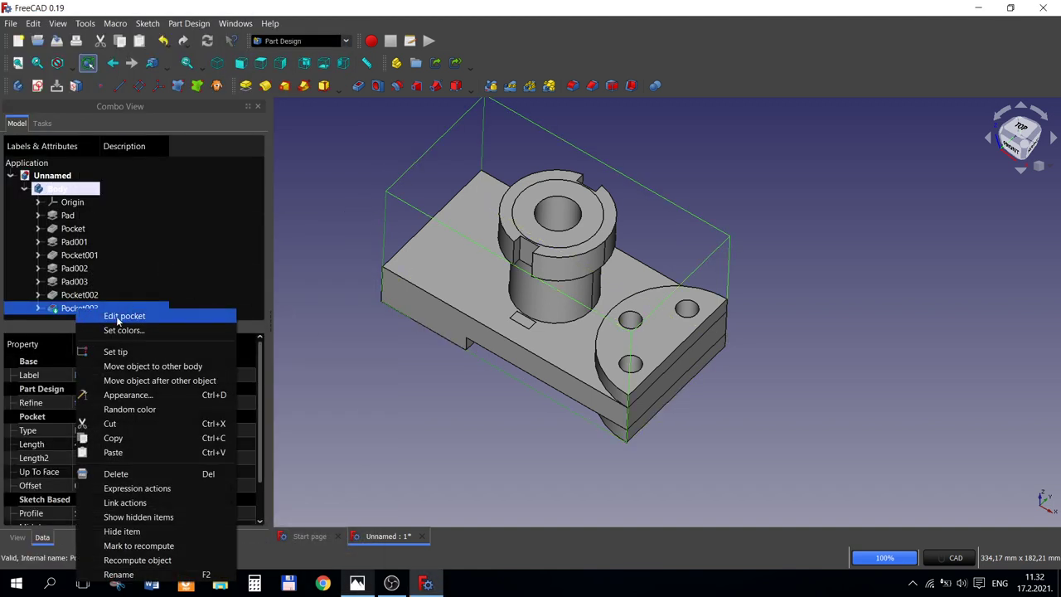
{"action": "left_click", "coordinate": [125, 315]}
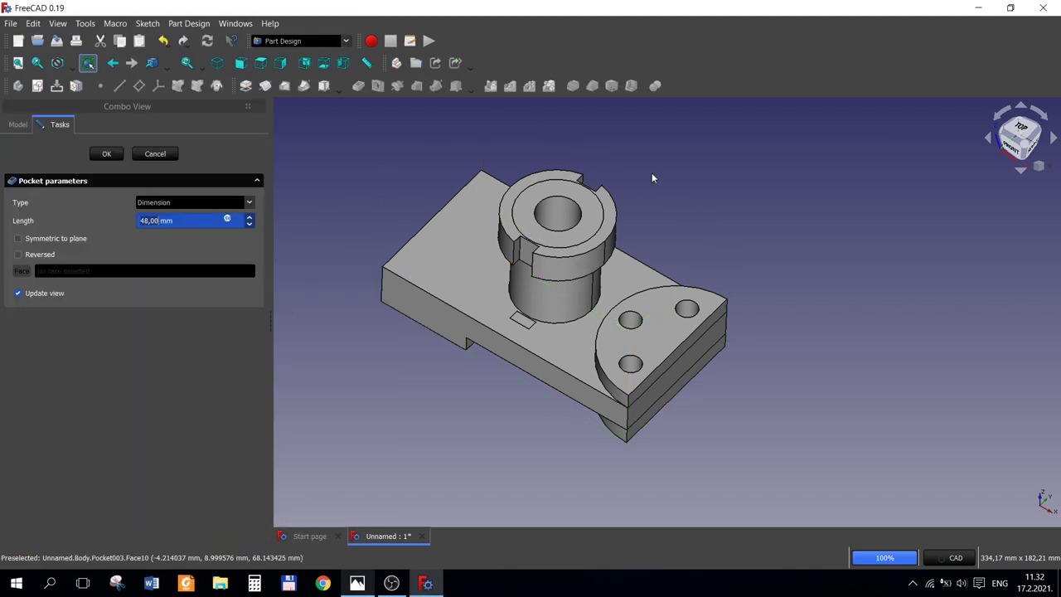
{"action": "type", "text": "15"}
{"action": "key", "text": "Return"}
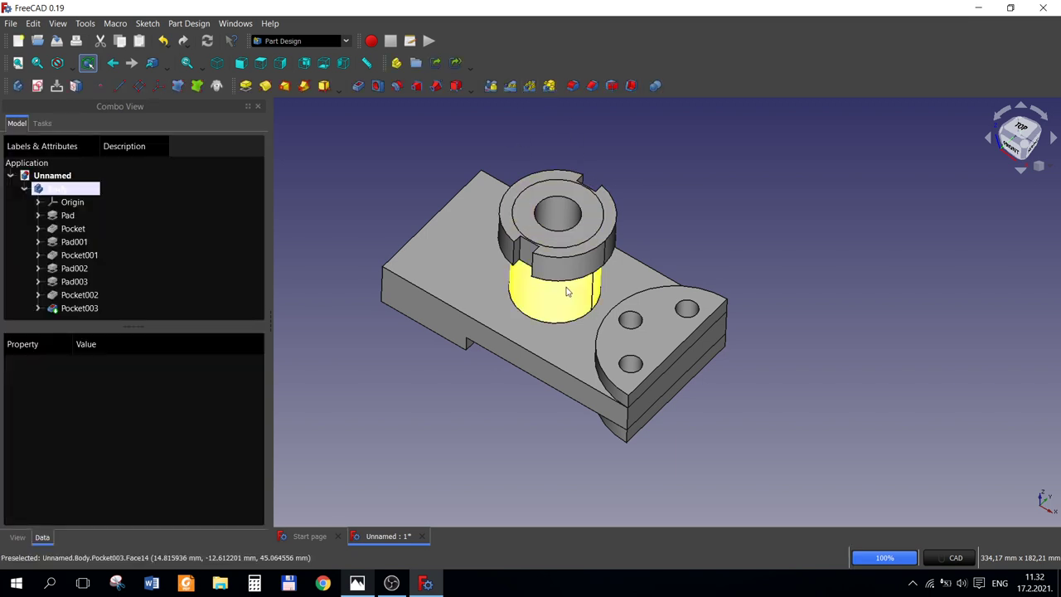
{"action": "left_click", "coordinate": [356, 584]}
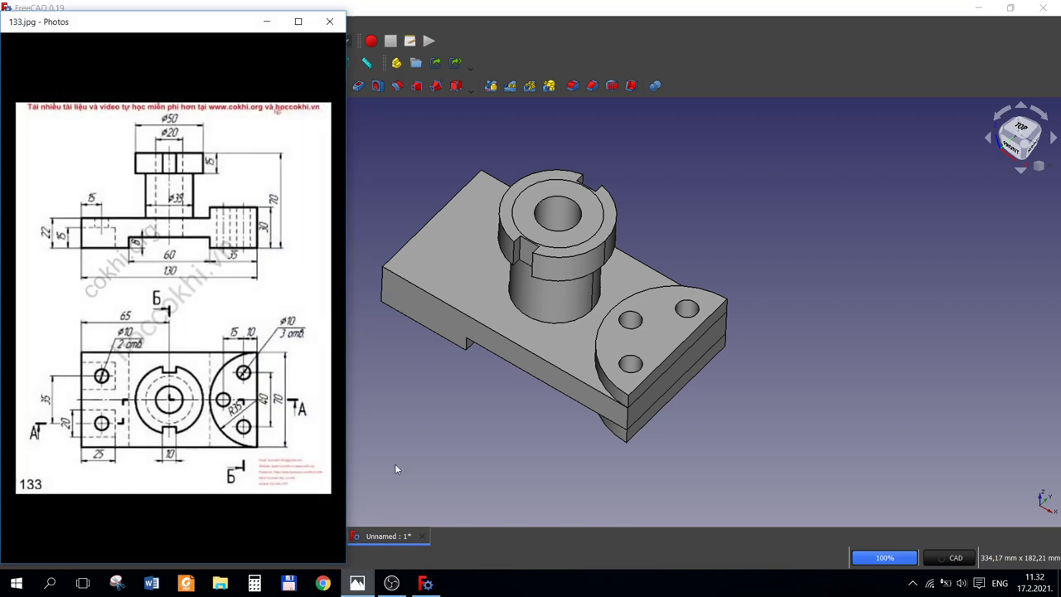
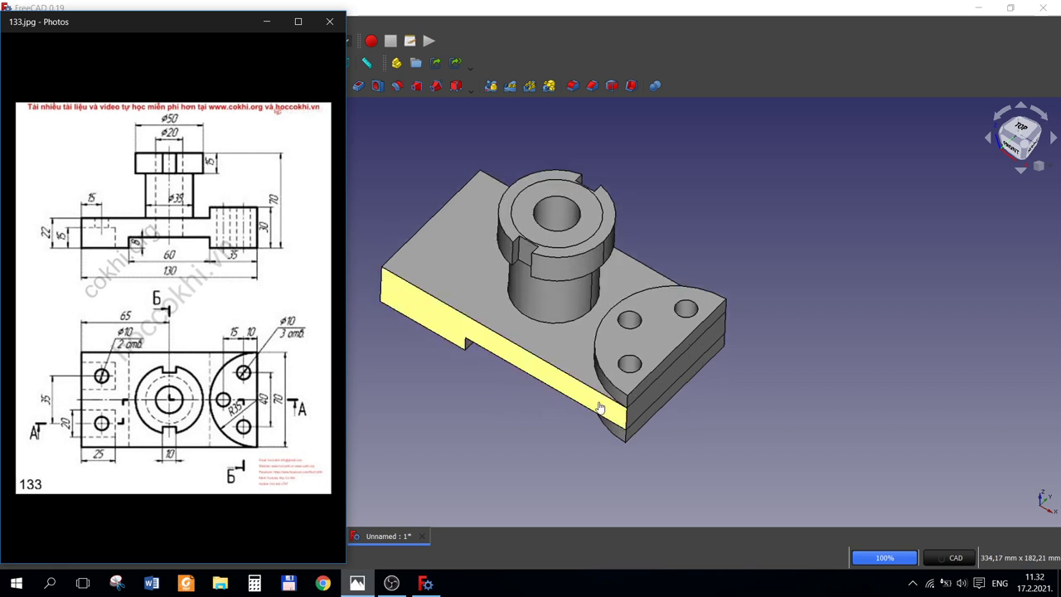
Step: Start a sketch on the front face and draw a rectangle beneath the right-hand block
{"action": "left_click", "coordinate": [600, 407]}
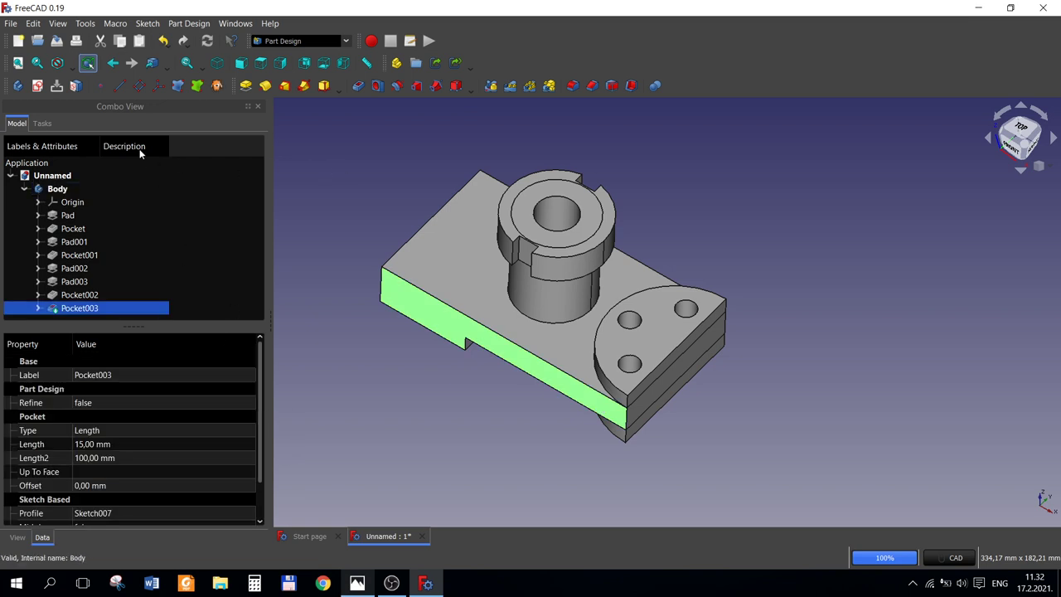
{"action": "left_click", "coordinate": [37, 86]}
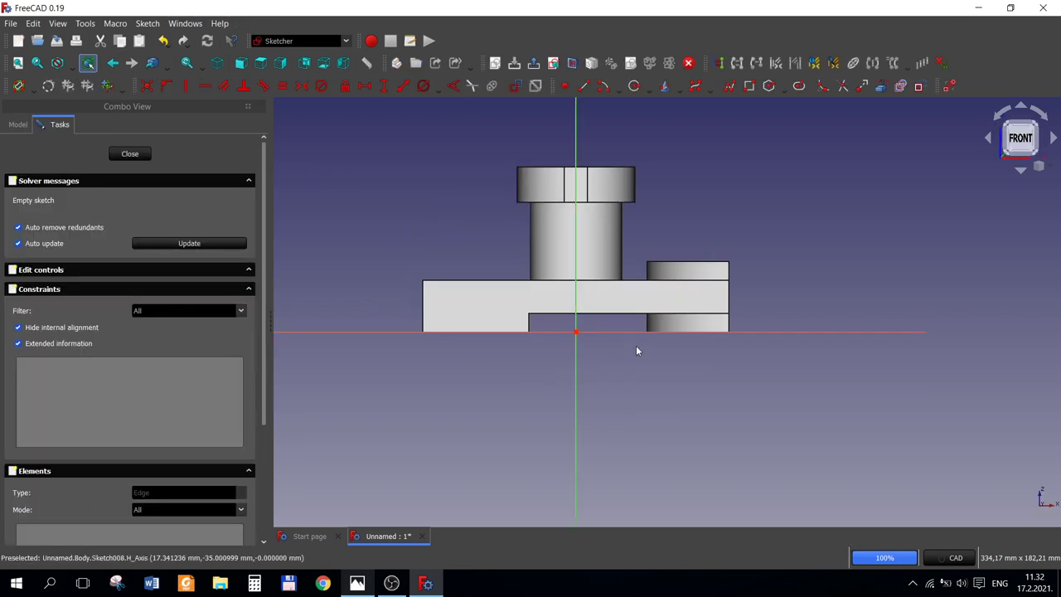
{"action": "left_click", "coordinate": [745, 91]}
{"action": "left_click", "coordinate": [726, 391]}
{"action": "left_click", "coordinate": [655, 427]}
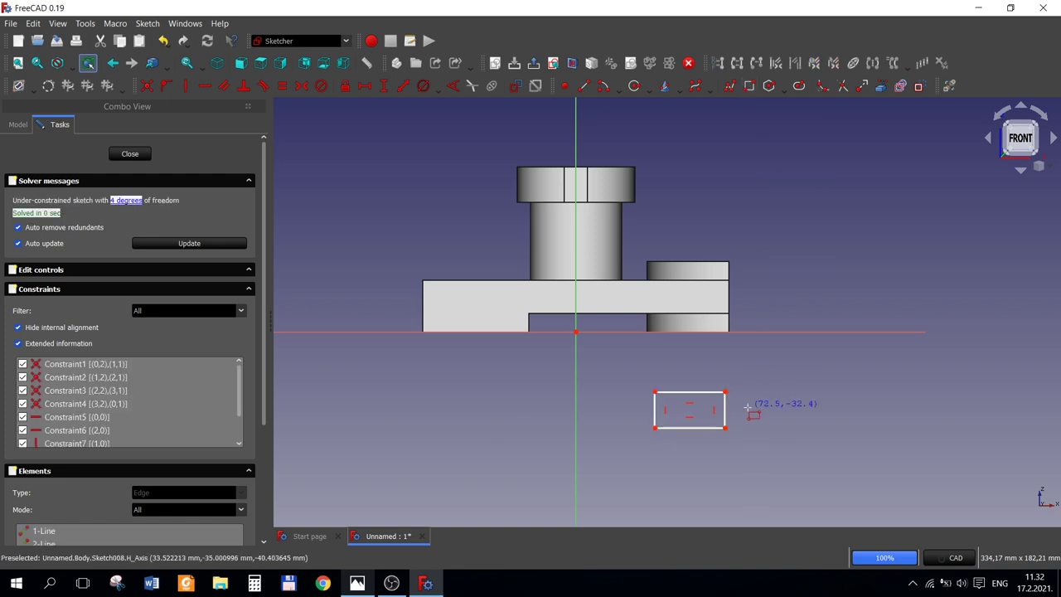
Step: Make the rectangle's lower-right corner coincide with the block's lower-right corner, then stretch it upward
{"action": "left_click", "coordinate": [879, 88]}
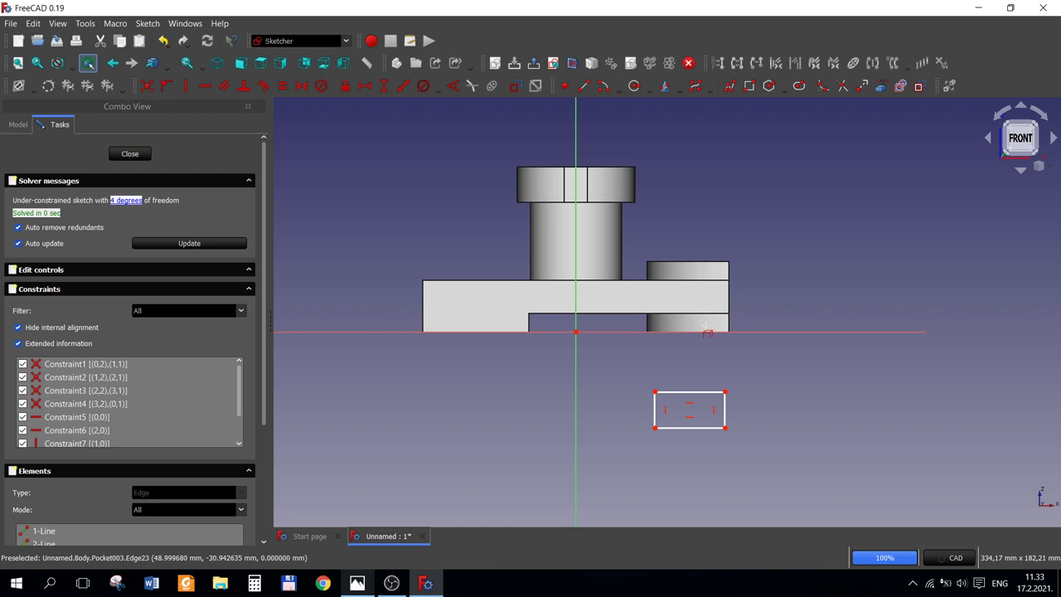
{"action": "scroll", "coordinate": [710, 323], "scroll_direction": "up", "scroll_amount": 3}
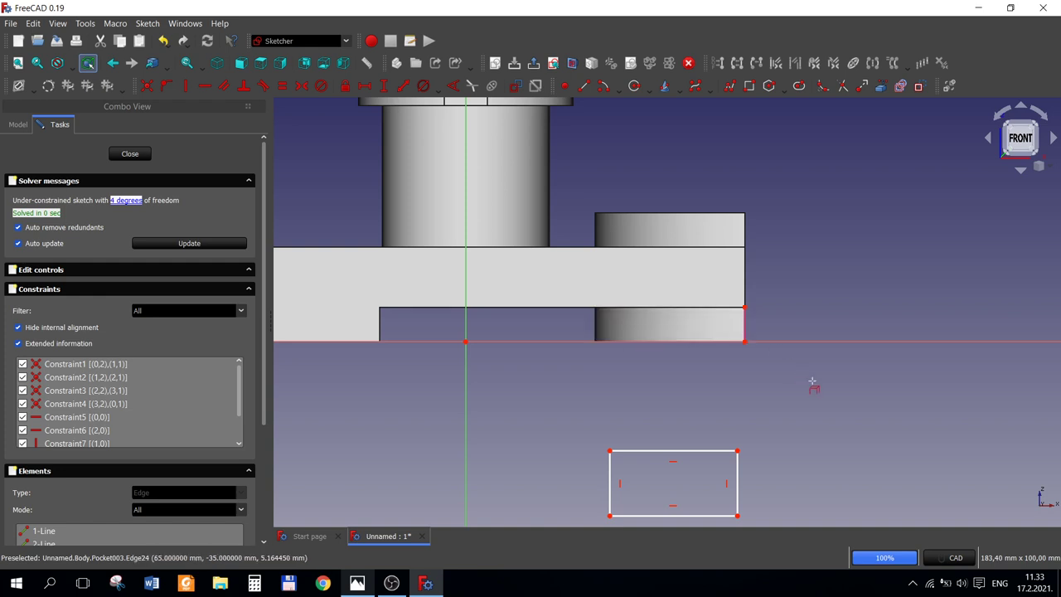
{"action": "left_click", "coordinate": [738, 517]}
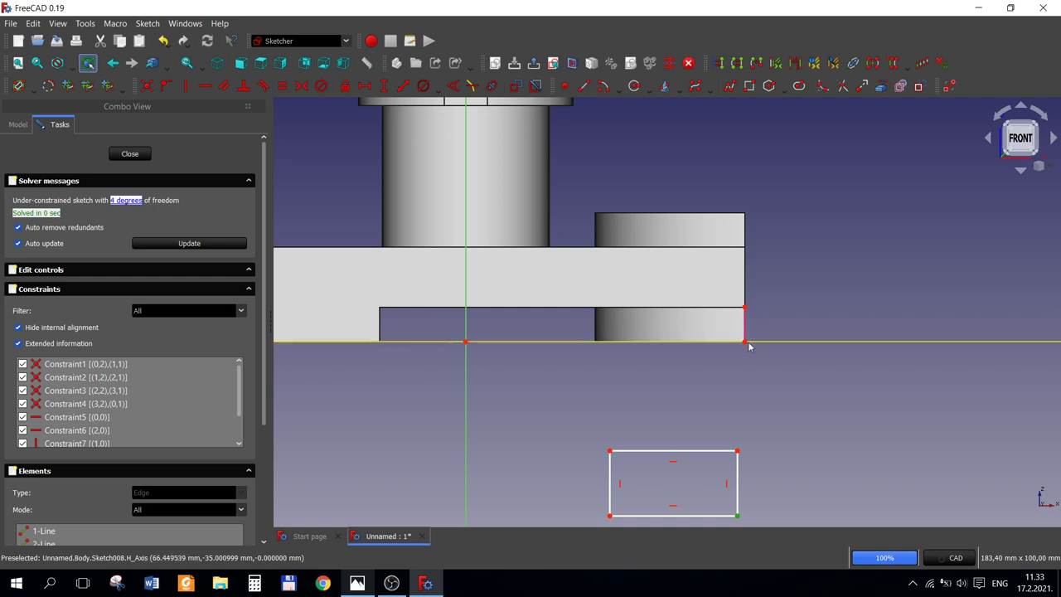
{"action": "left_click", "coordinate": [745, 342]}
{"action": "left_click", "coordinate": [148, 86]}
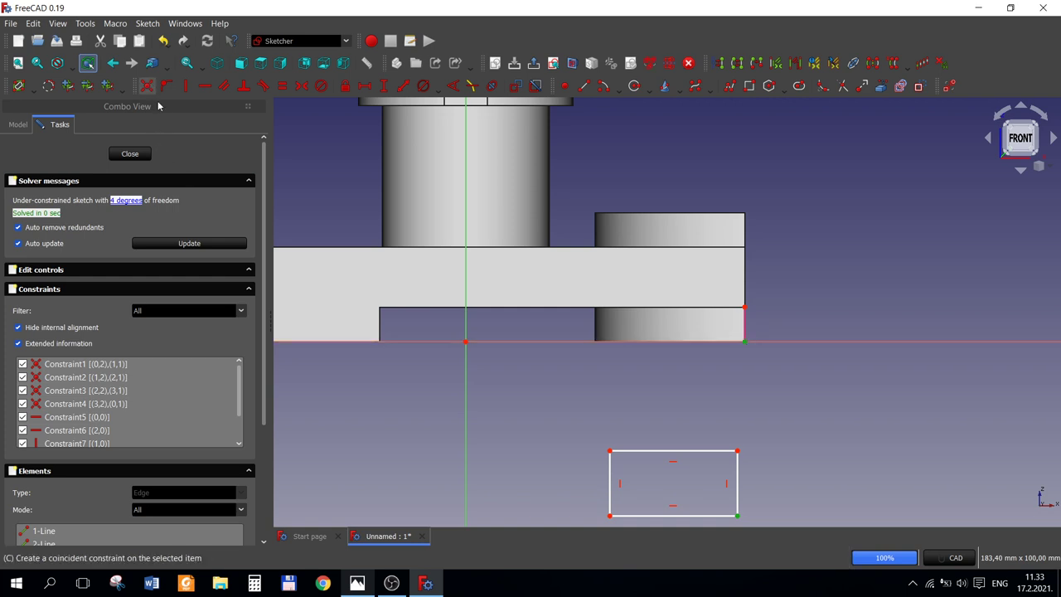
{"action": "left_click_drag", "start_coordinate": [744, 450], "coordinate": [737, 166]}
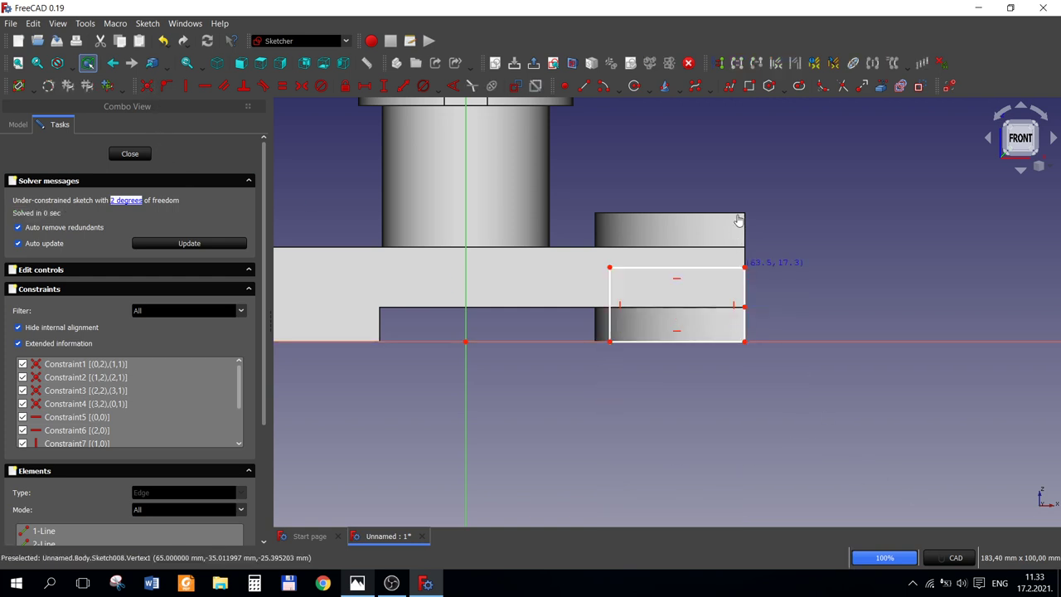
Step: Link the block's top edge and plate underside edge, aligning the rectangle's left side and top corner
{"action": "left_click", "coordinate": [881, 86]}
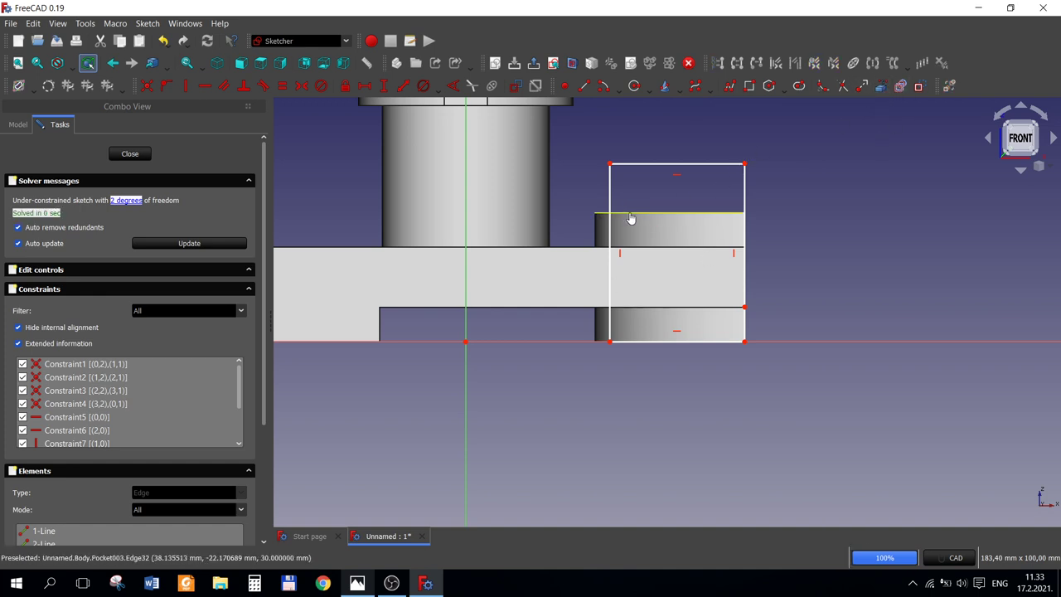
{"action": "left_click", "coordinate": [629, 213]}
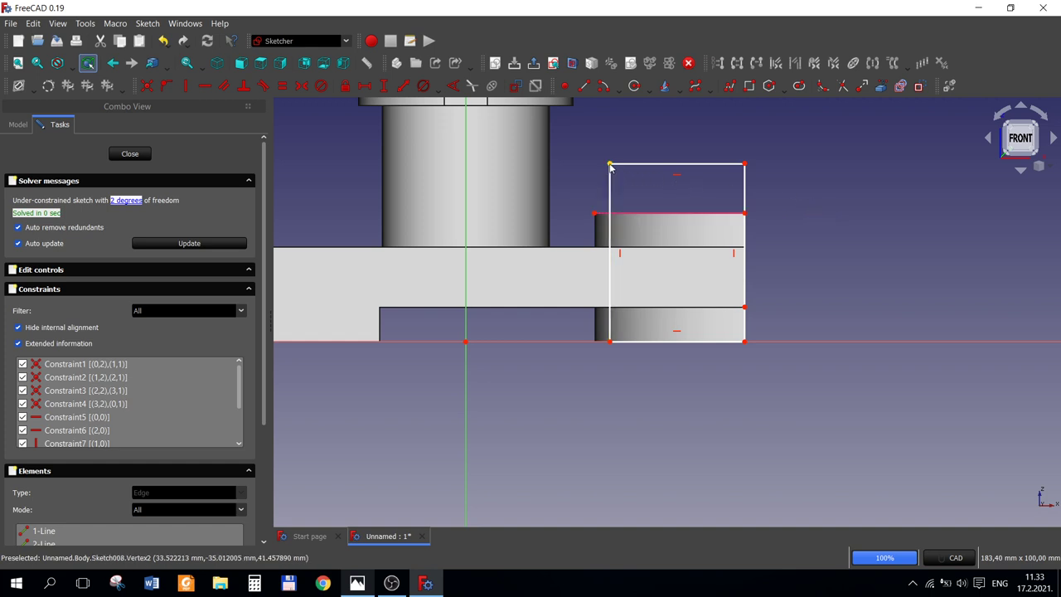
{"action": "left_click_drag", "start_coordinate": [610, 164], "coordinate": [578, 291]}
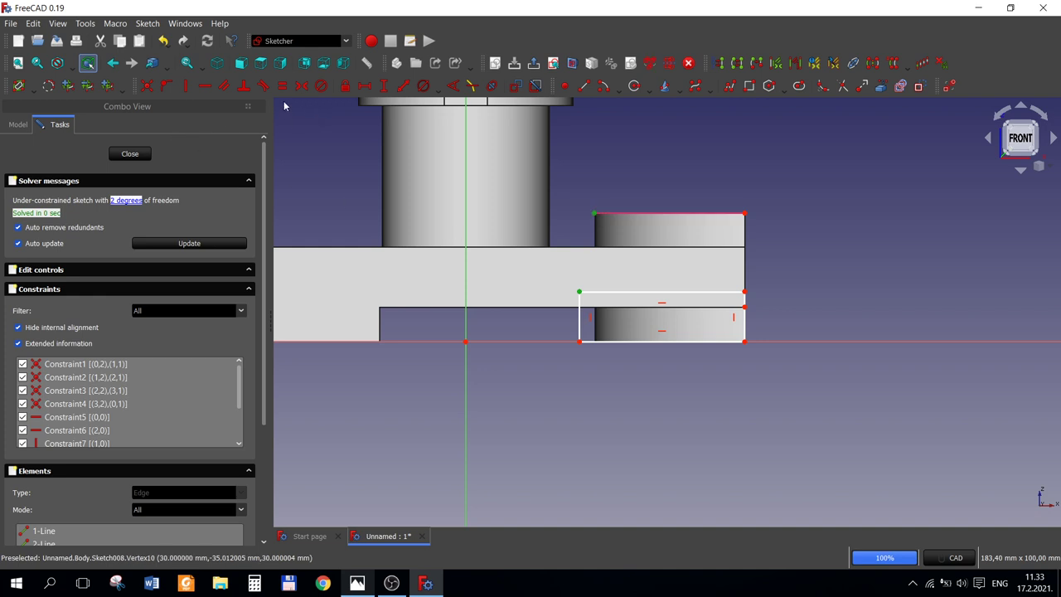
{"action": "left_click", "coordinate": [187, 86]}
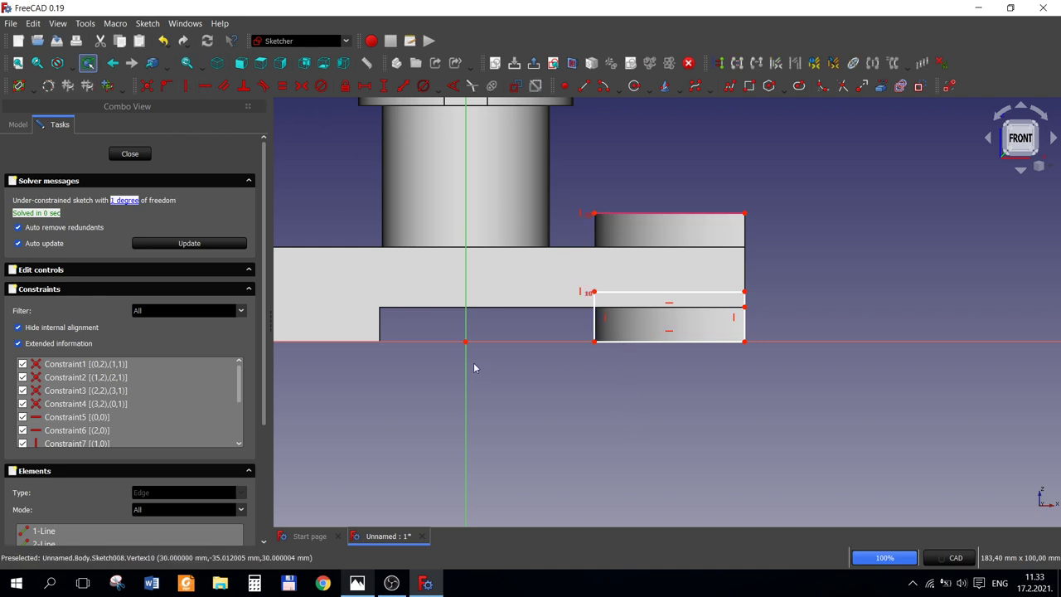
{"action": "left_click", "coordinate": [880, 86]}
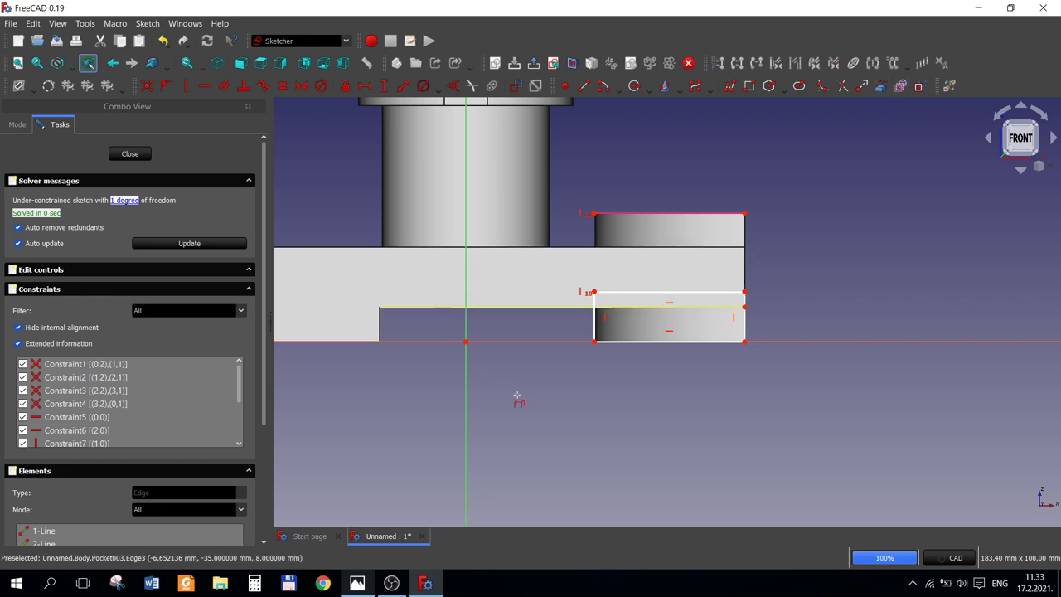
{"action": "left_click", "coordinate": [595, 293]}
{"action": "left_click", "coordinate": [379, 307]}
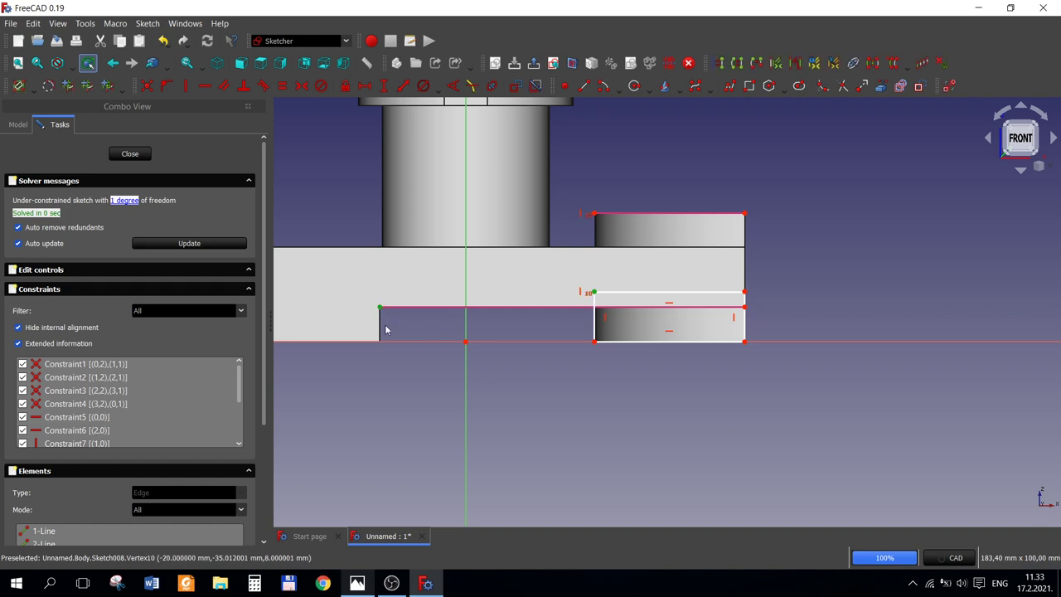
Step: Level the rectangle's top with the plate underside and close the sketch
{"action": "key", "text": "h"}
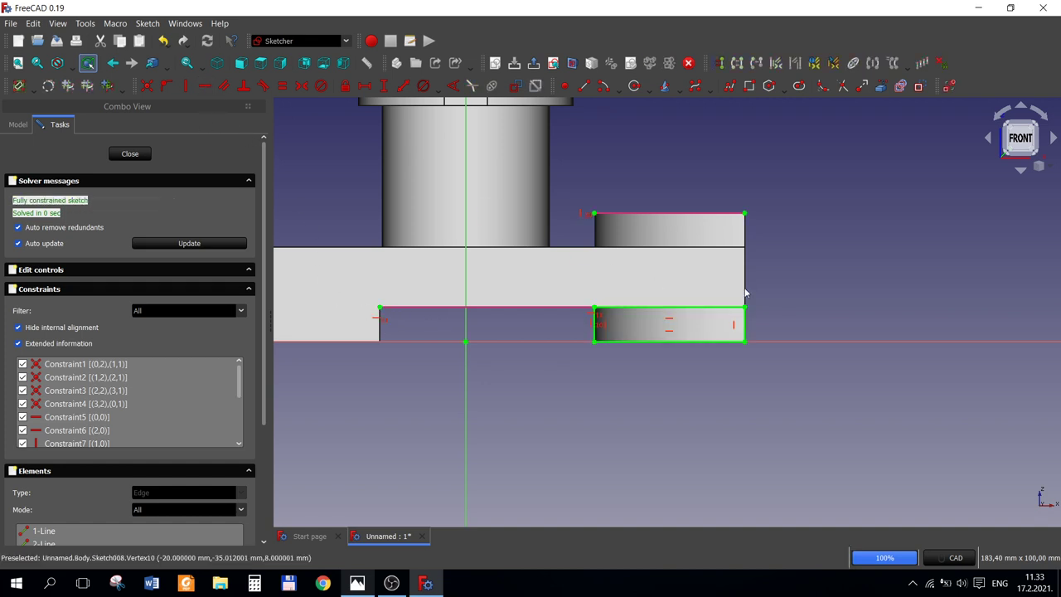
{"action": "left_click", "coordinate": [129, 153]}
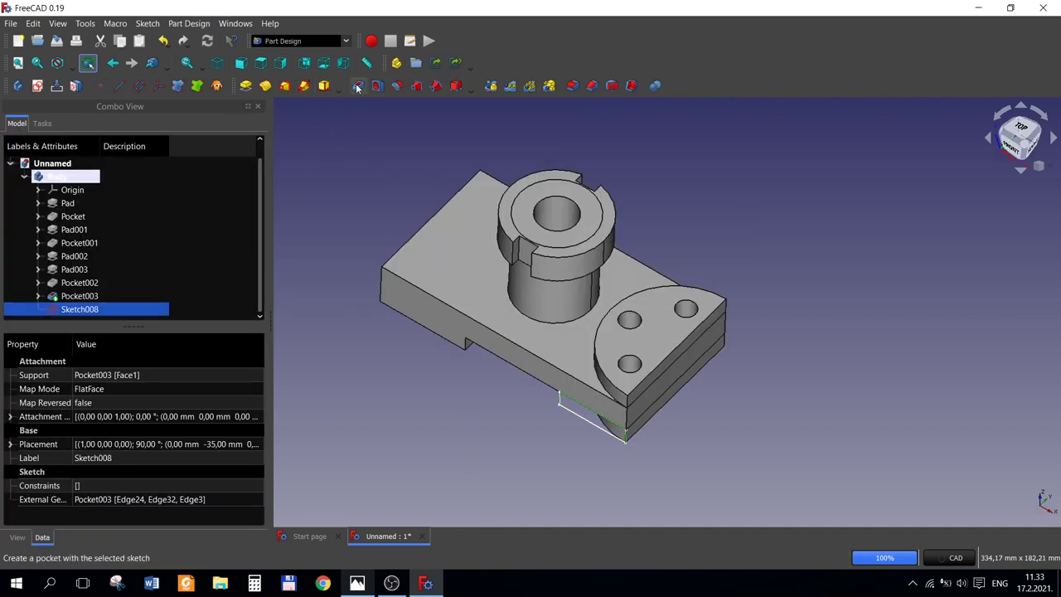
{"action": "left_click", "coordinate": [246, 86]}
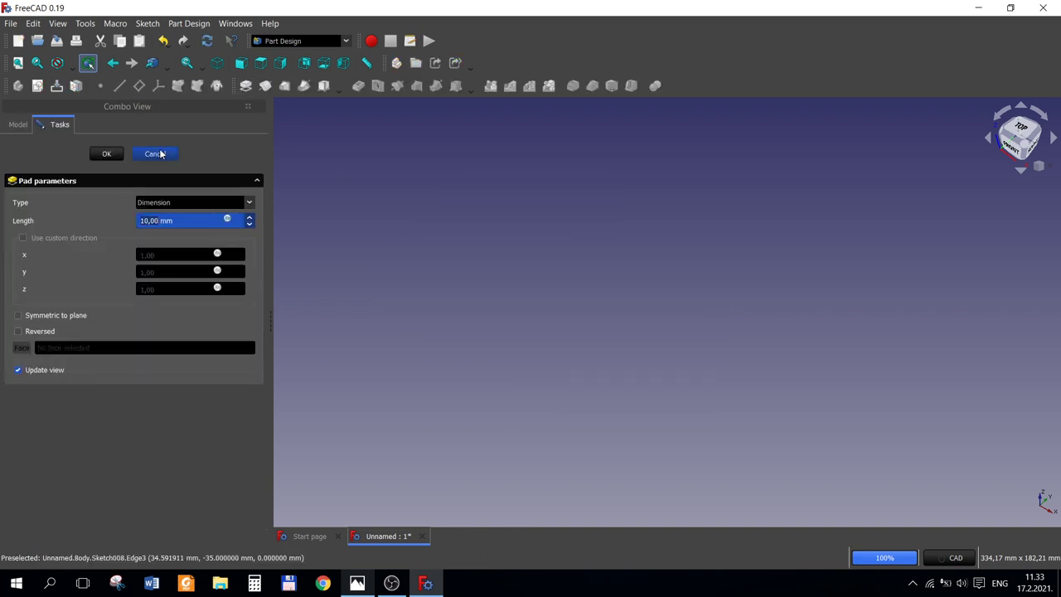
{"action": "left_click", "coordinate": [155, 154]}
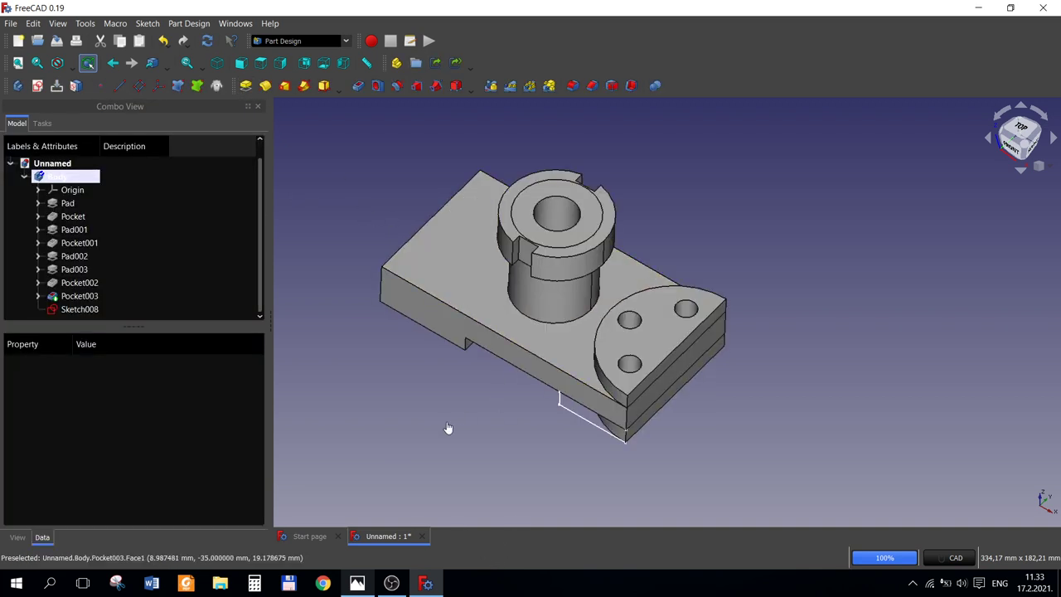
Step: Pad Sketch008 70 mm in the reversed direction as Pad004
{"action": "left_click", "coordinate": [78, 309]}
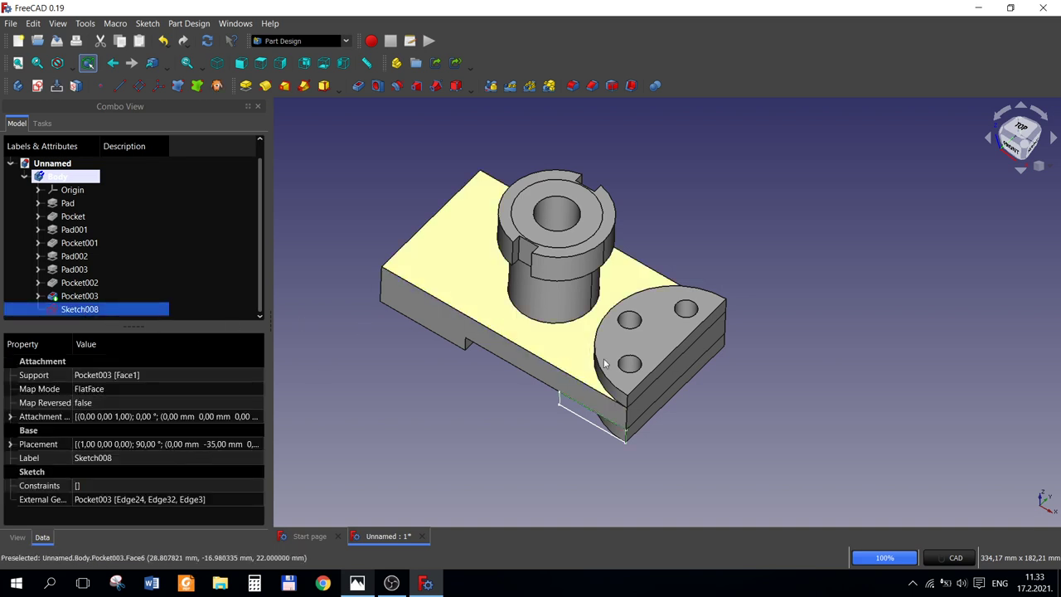
{"action": "left_click", "coordinate": [246, 85]}
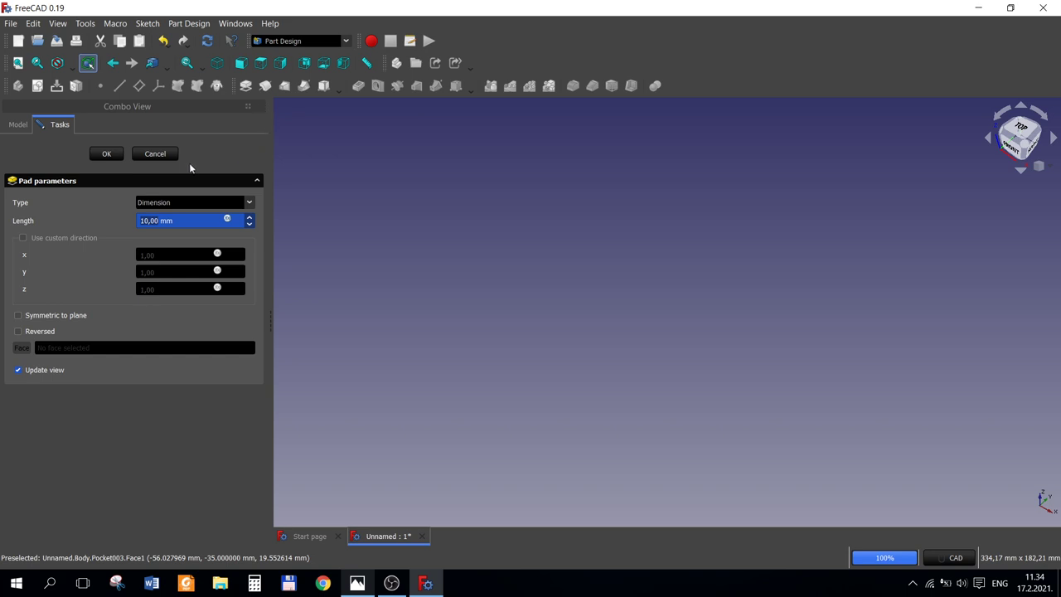
{"action": "left_click", "coordinate": [18, 331]}
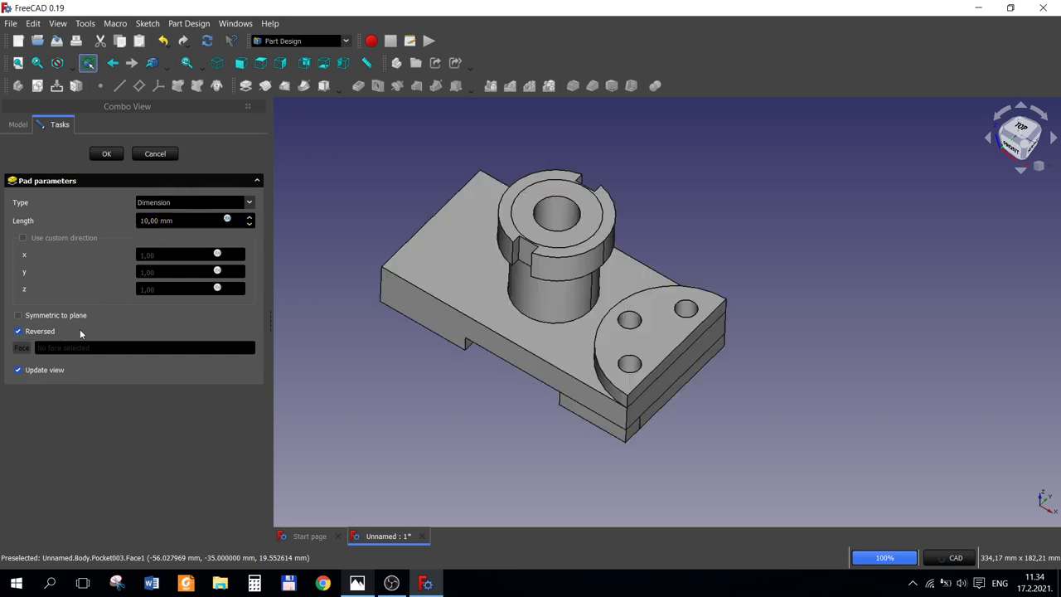
{"action": "left_click", "coordinate": [359, 584]}
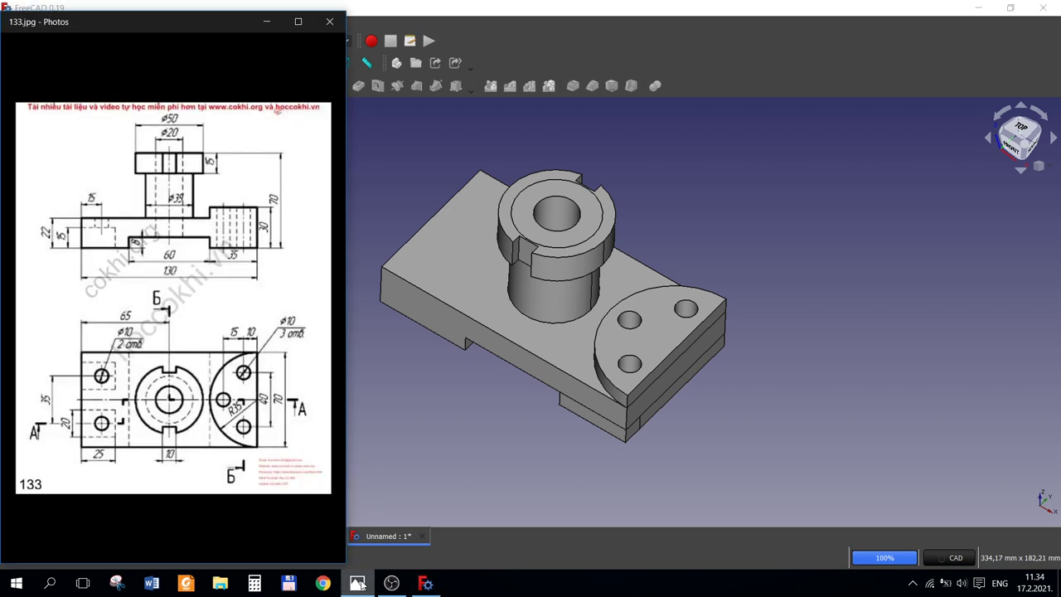
{"action": "left_click", "coordinate": [359, 583]}
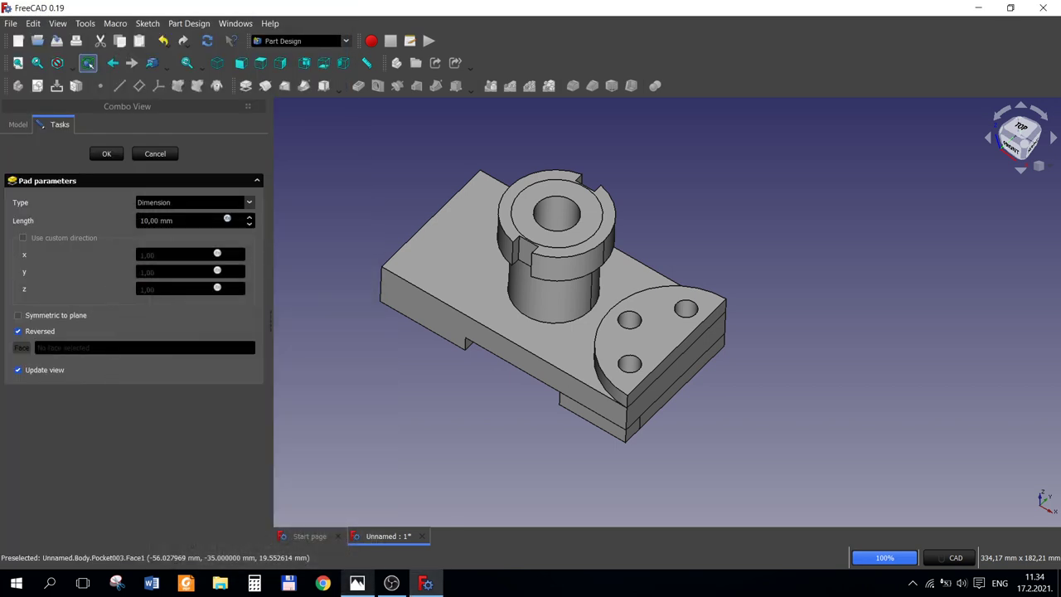
{"action": "double_click", "coordinate": [165, 221]}
{"action": "type", "text": "70"}
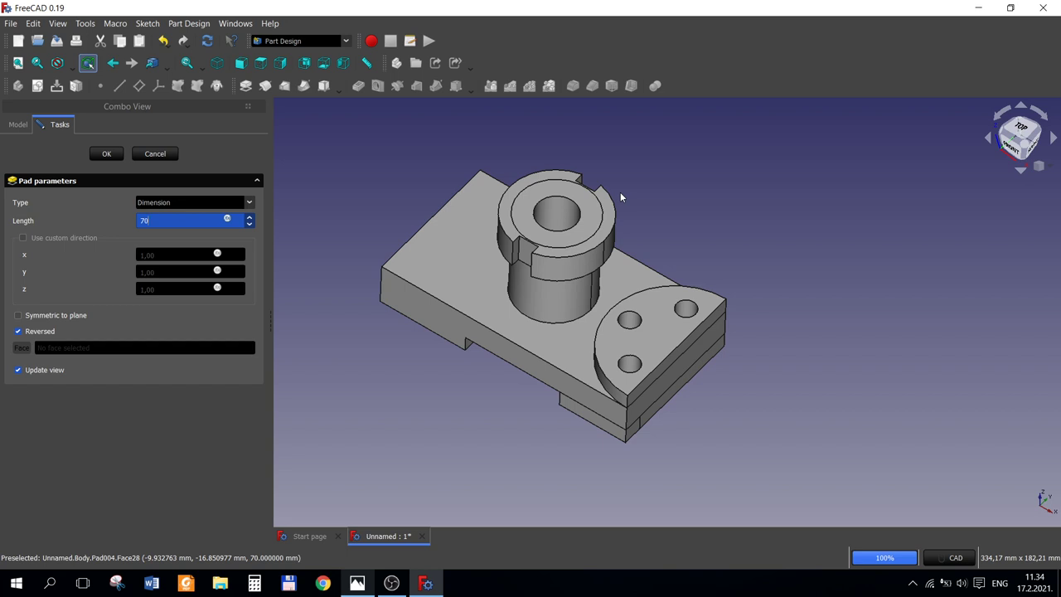
{"action": "left_click", "coordinate": [106, 153]}
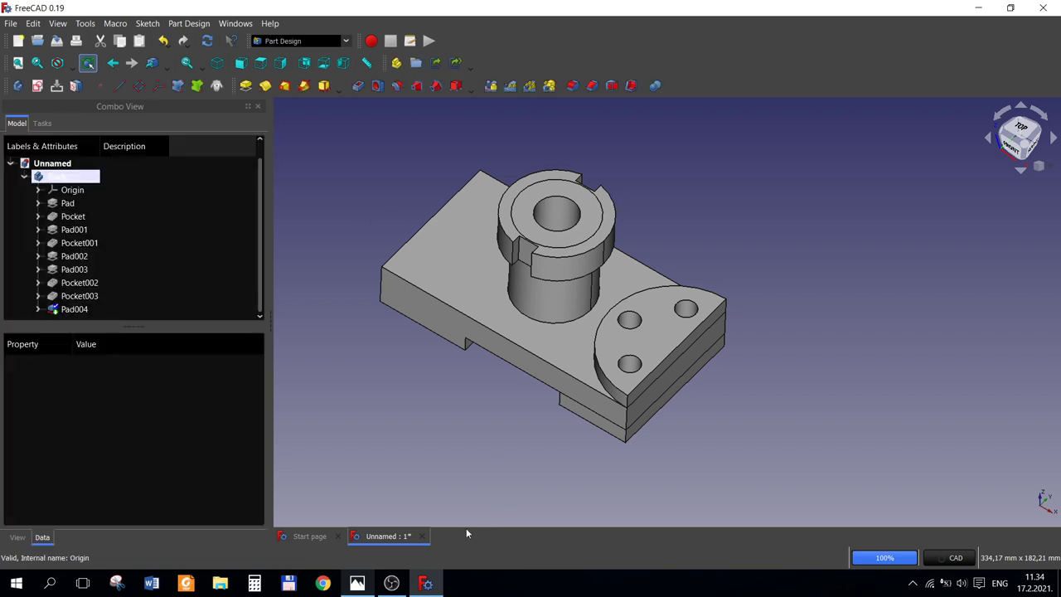
Step: Check the reference drawing, then create a new sketch on the base plate's top face
{"action": "left_click", "coordinate": [357, 583]}
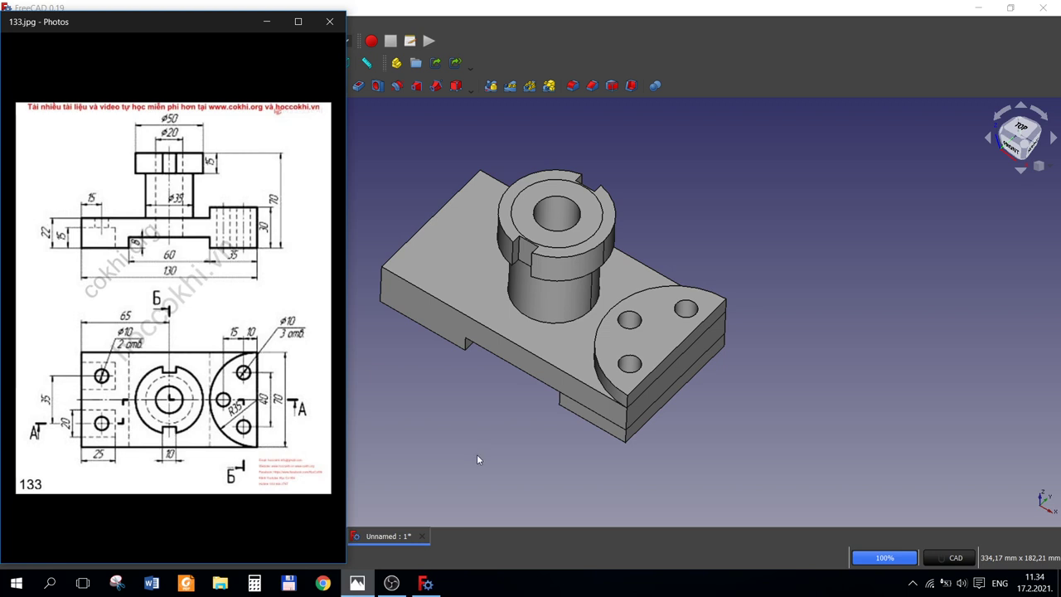
{"action": "left_click", "coordinate": [427, 271]}
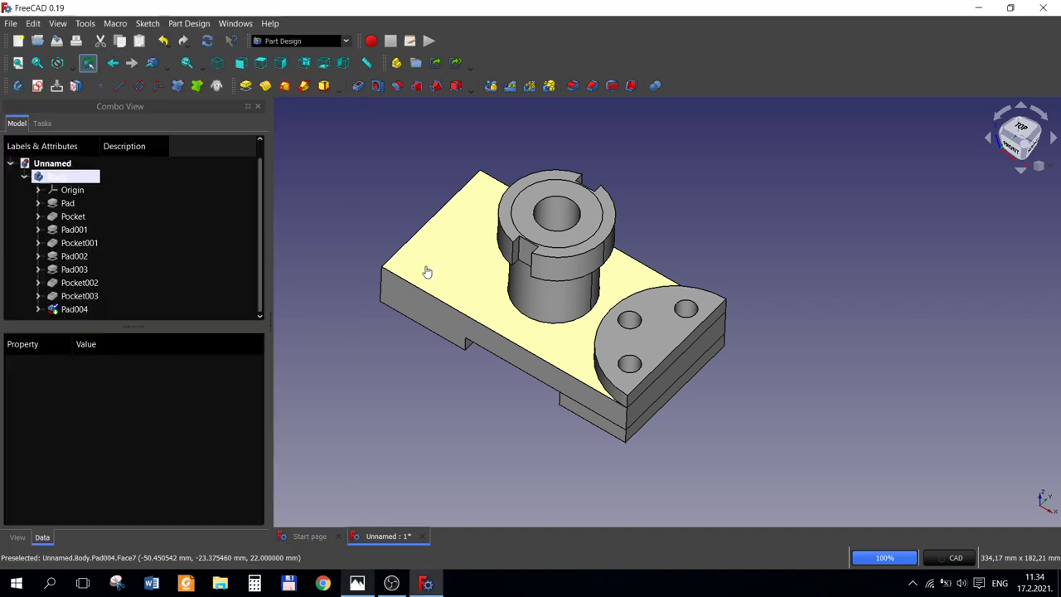
{"action": "left_click", "coordinate": [427, 271]}
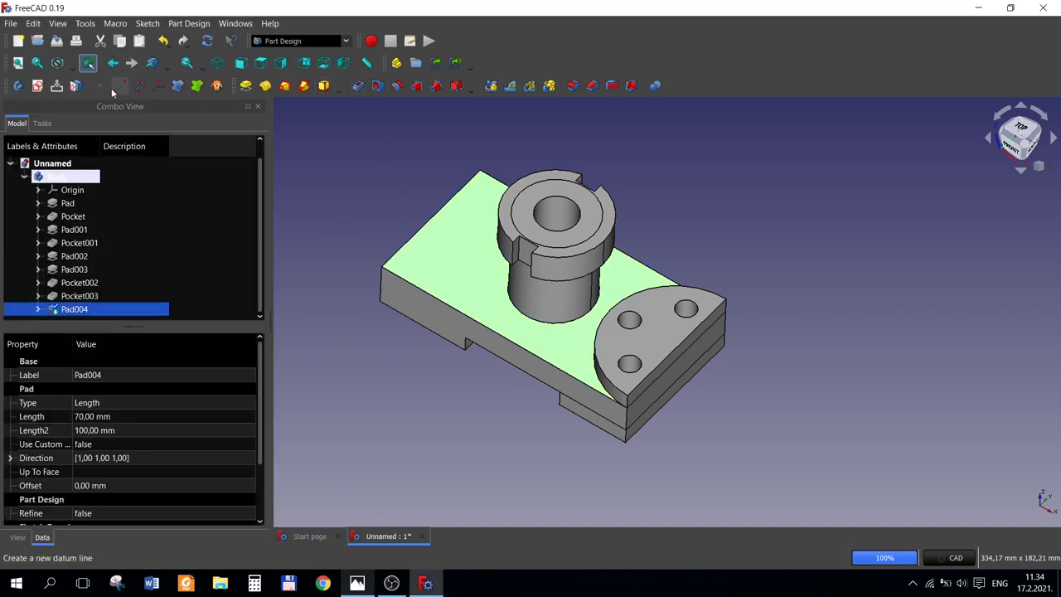
{"action": "left_click", "coordinate": [37, 86]}
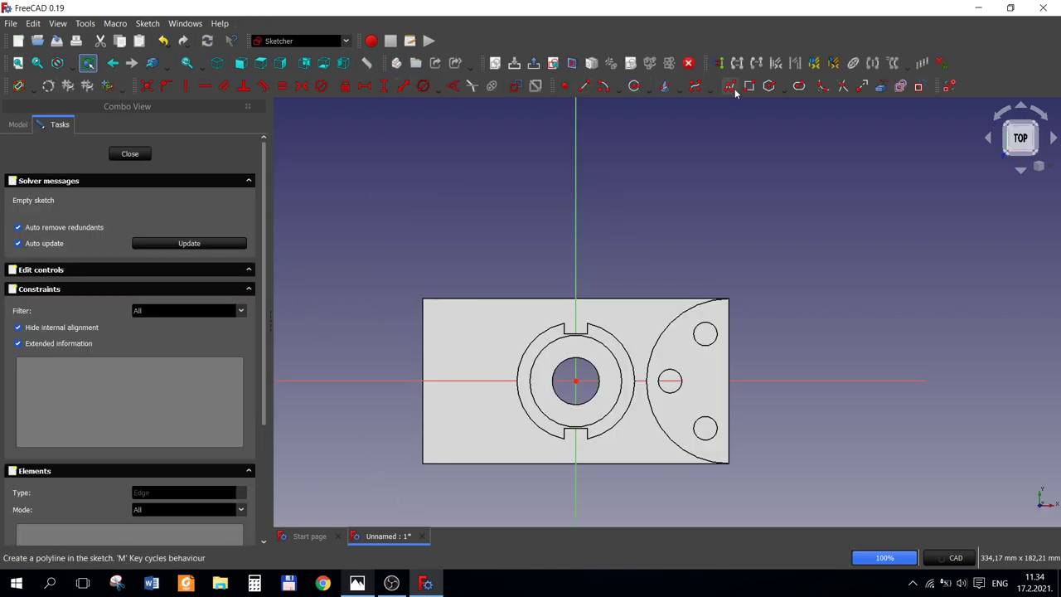
Step: Draw an upper and a lower circle on the left side, then reopen Sketch009
{"action": "left_click", "coordinate": [748, 86]}
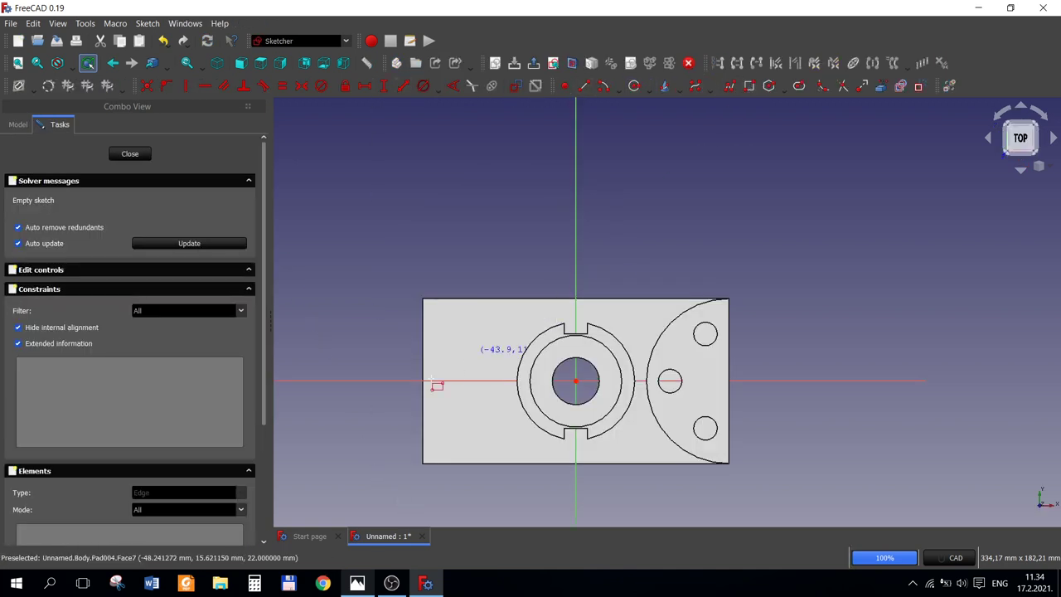
{"action": "left_click", "coordinate": [357, 584]}
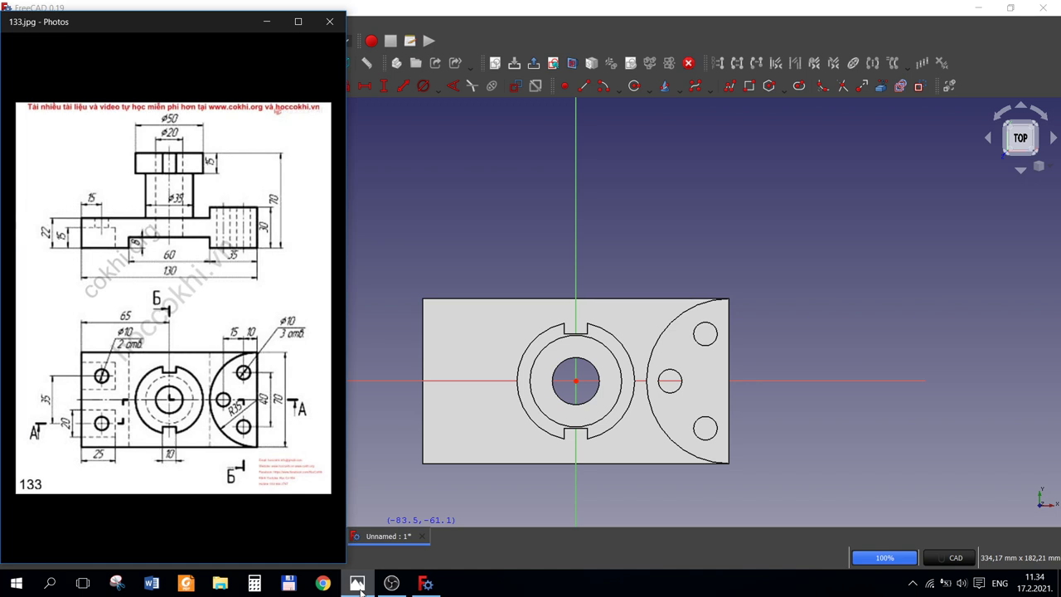
{"action": "left_click", "coordinate": [358, 583]}
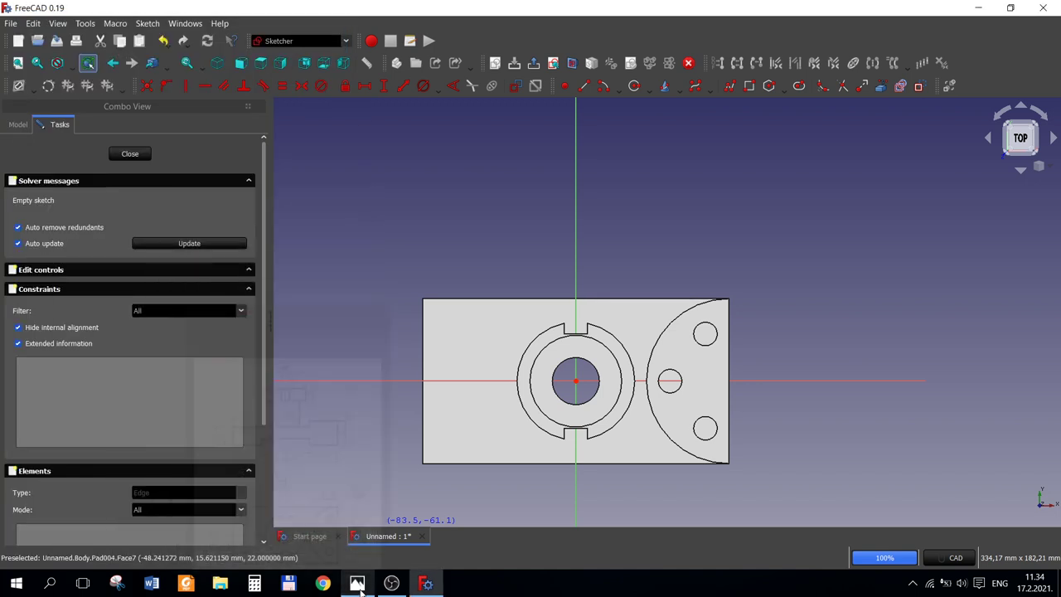
{"action": "left_click", "coordinate": [634, 86]}
{"action": "left_click", "coordinate": [466, 336]}
{"action": "left_click", "coordinate": [482, 353]}
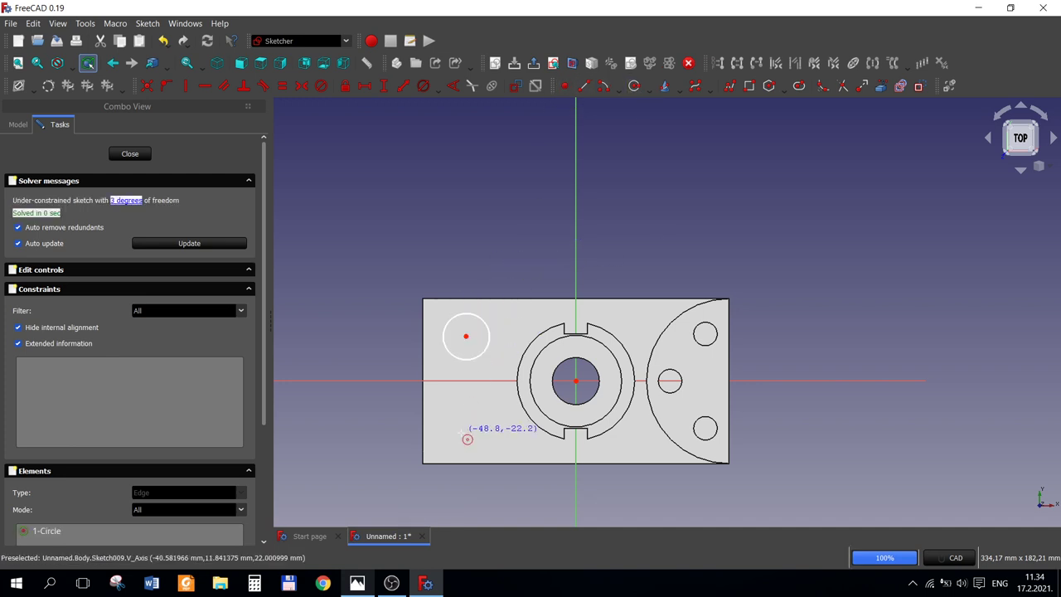
{"action": "left_click", "coordinate": [478, 429]}
{"action": "left_click", "coordinate": [497, 444]}
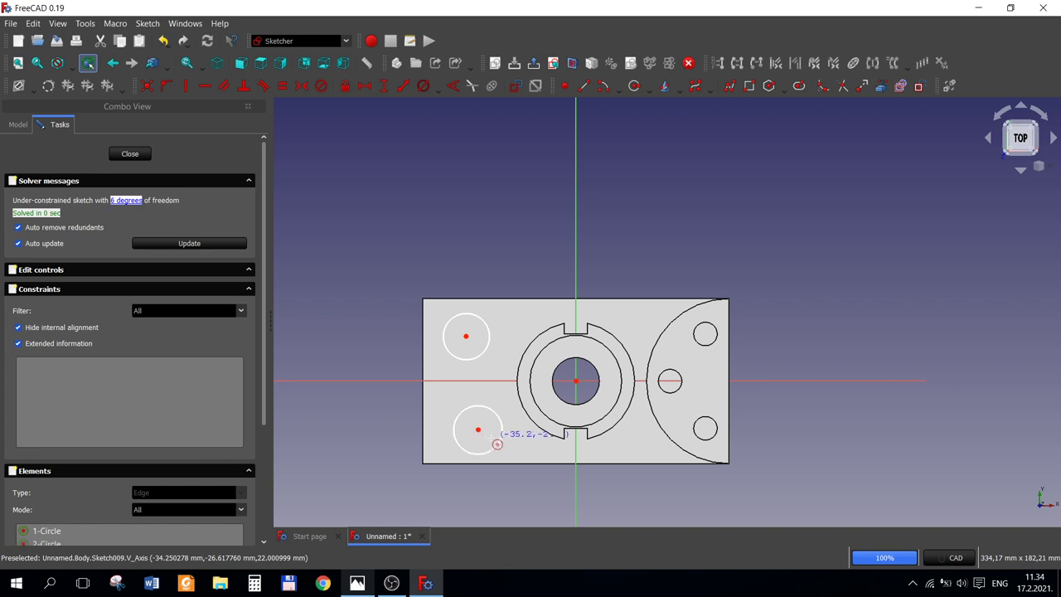
{"action": "key", "text": "Escape"}
{"action": "key", "text": "Escape"}
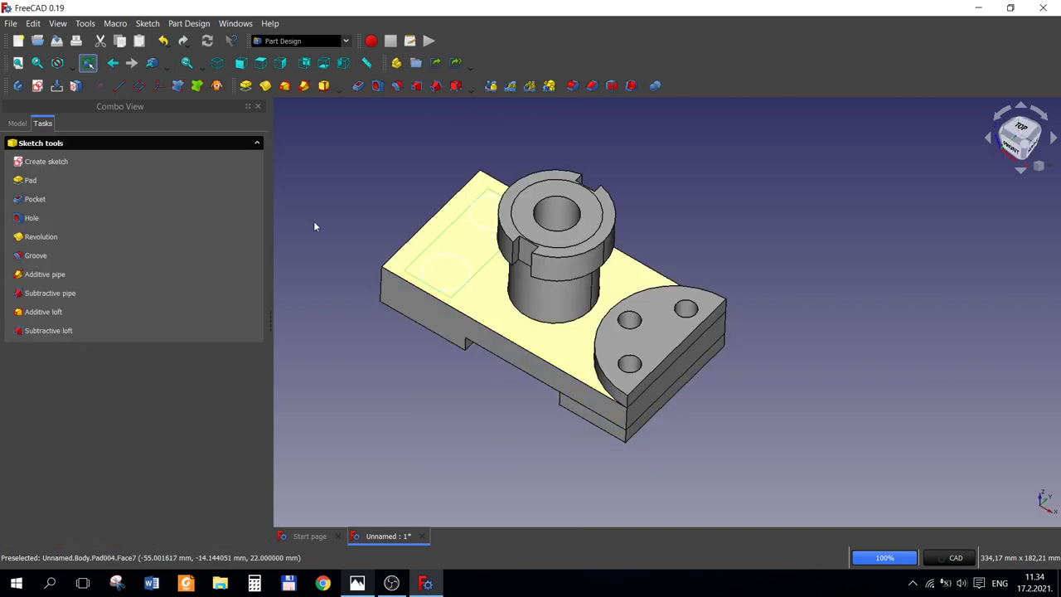
{"action": "left_click", "coordinate": [17, 123]}
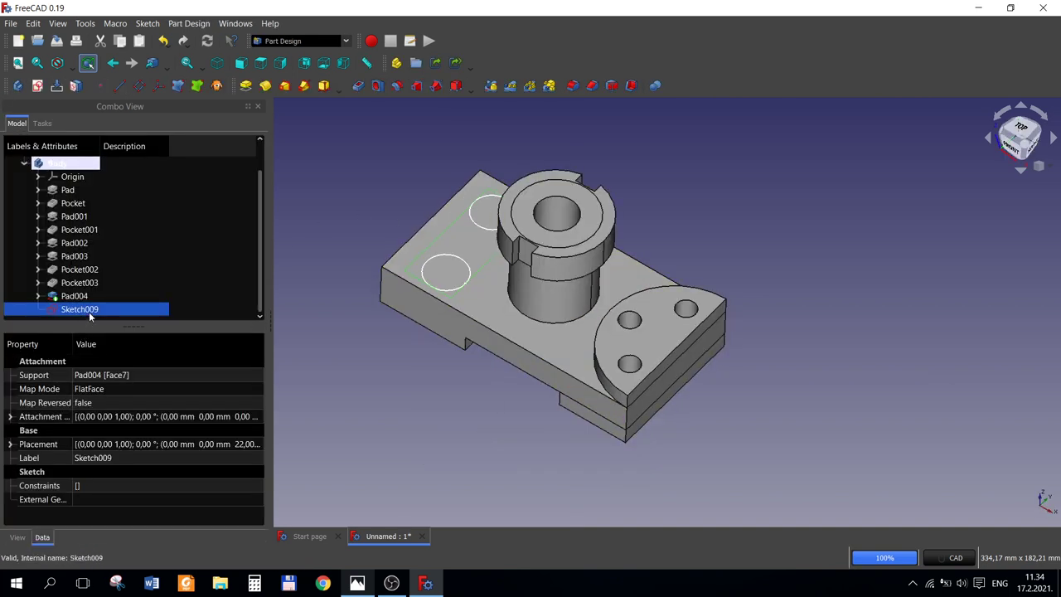
{"action": "right_click", "coordinate": [92, 311]}
{"action": "left_click", "coordinate": [146, 315]}
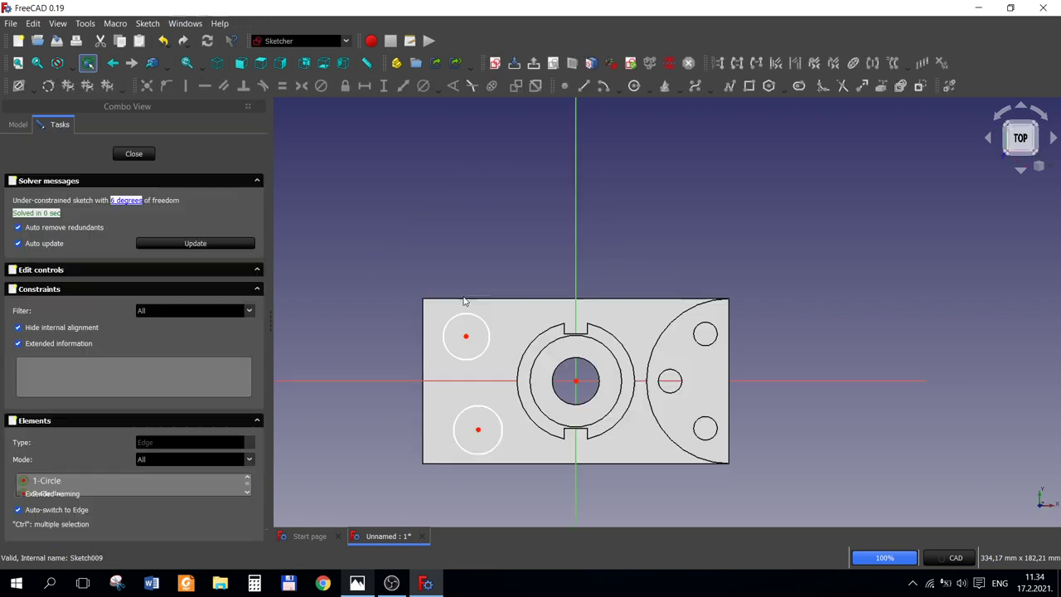
Step: Make the two circle centres symmetric about the horizontal axis
{"action": "left_click", "coordinate": [478, 430]}
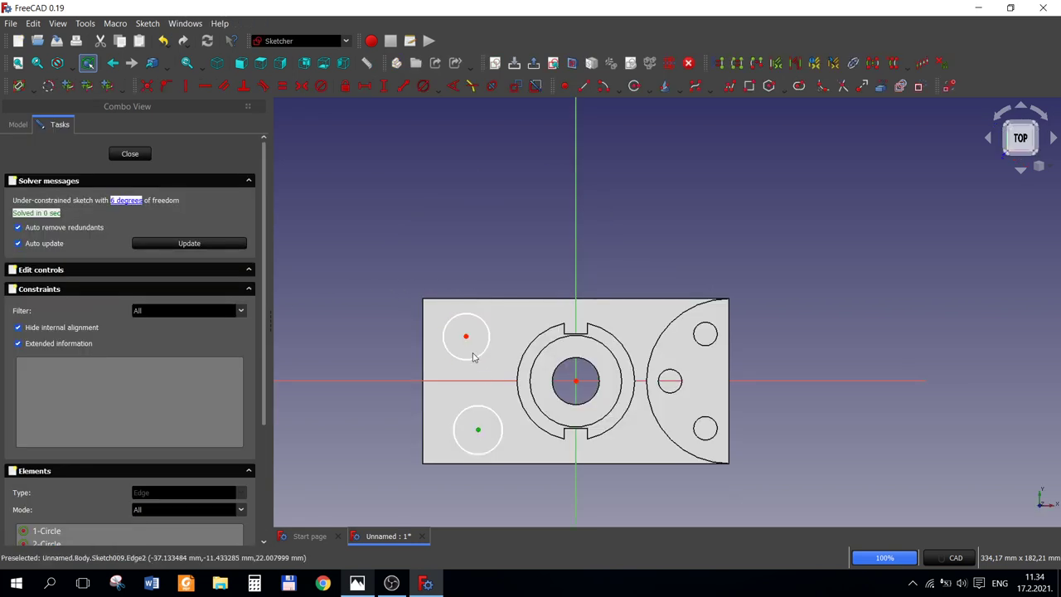
{"action": "left_click", "coordinate": [466, 336]}
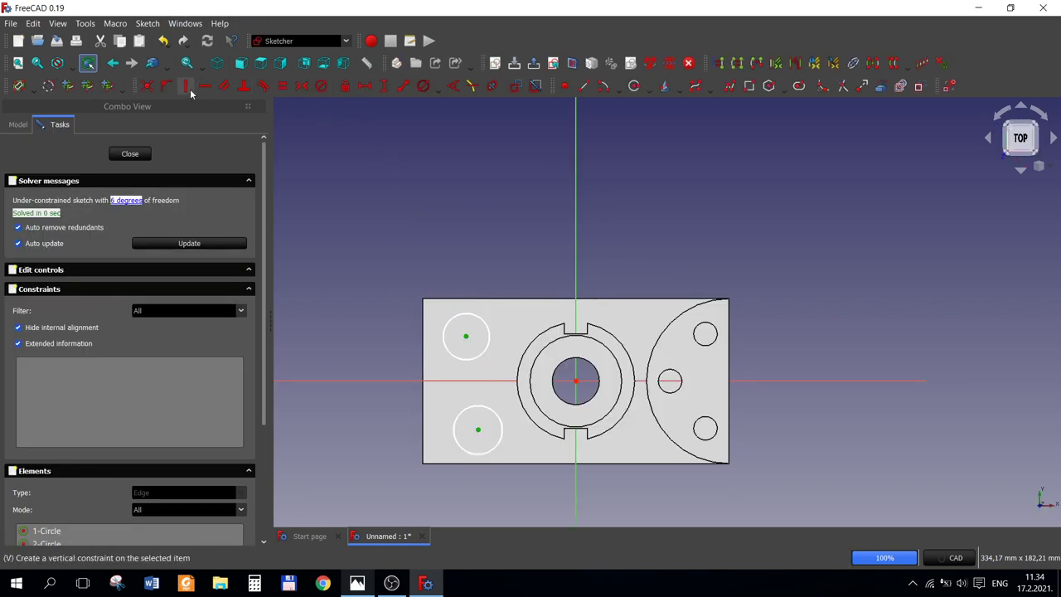
{"action": "left_click", "coordinate": [386, 381]}
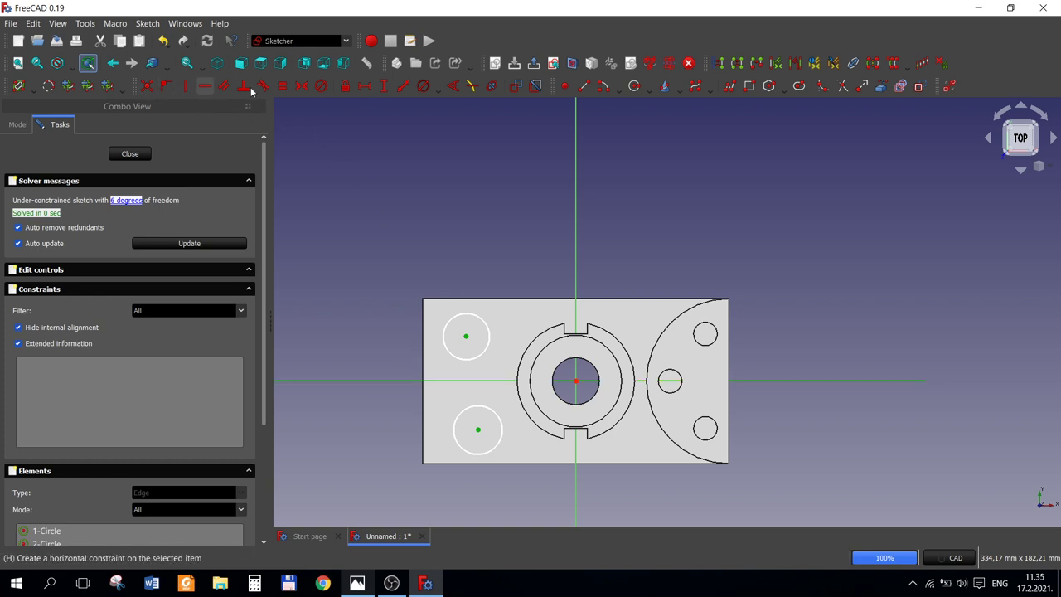
{"action": "left_click", "coordinate": [302, 85]}
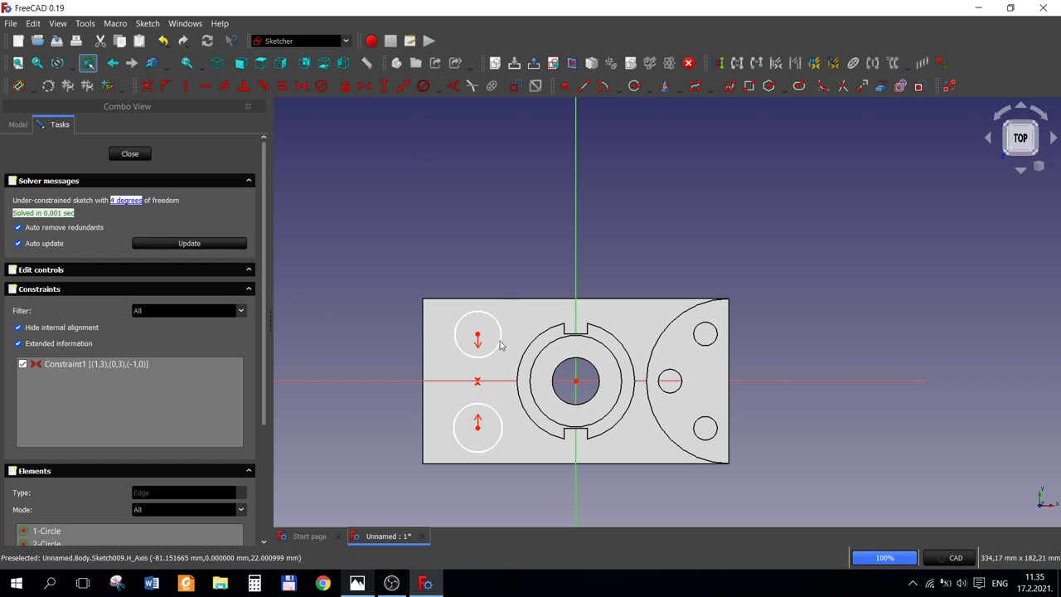
{"action": "left_click", "coordinate": [361, 587]}
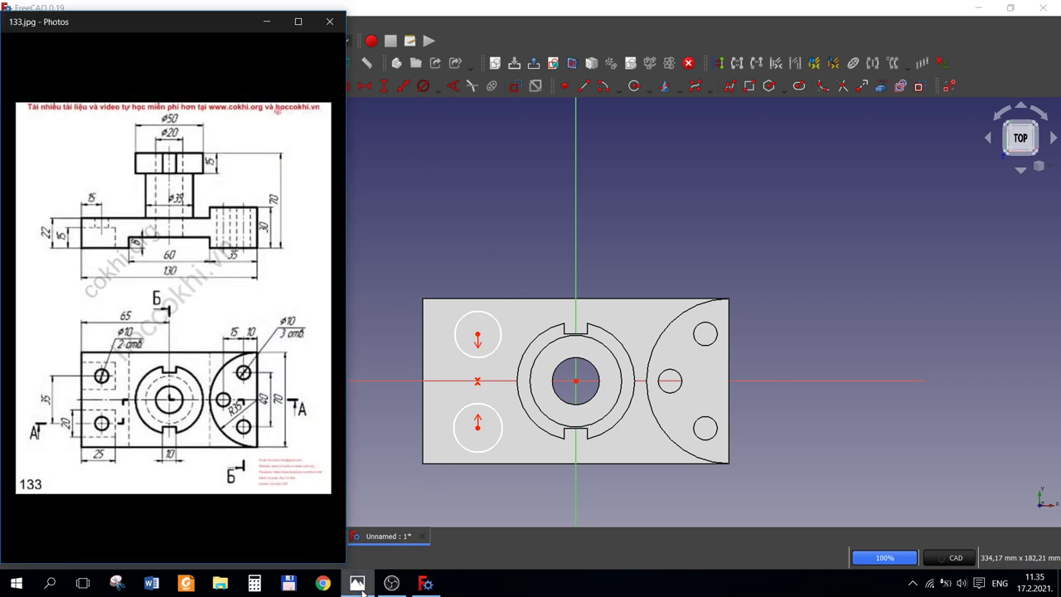
{"action": "left_click", "coordinate": [361, 587]}
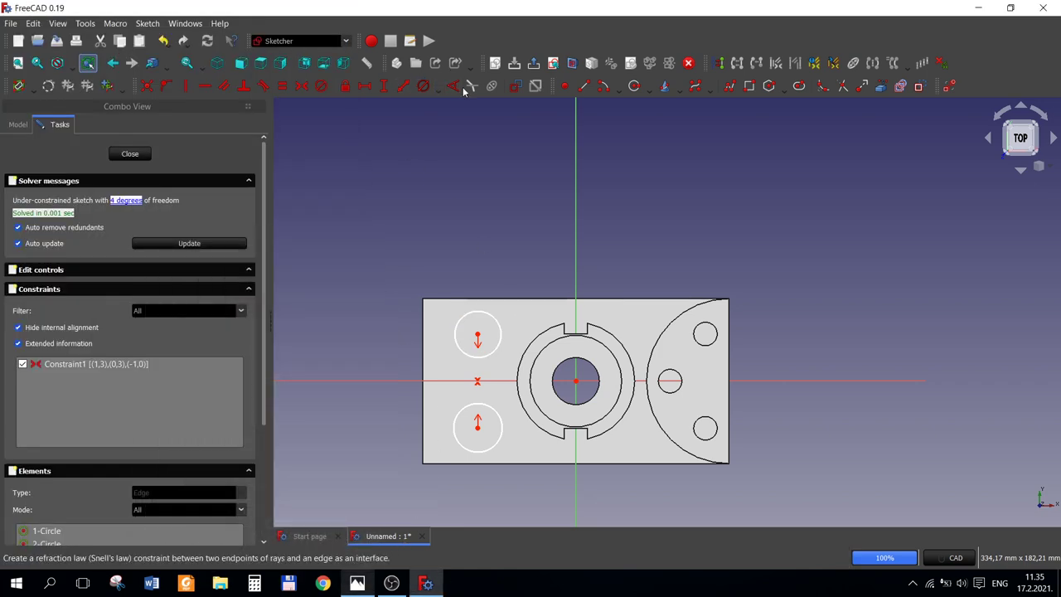
Step: Set the vertical distance between the circle centres to 35 mm
{"action": "left_click", "coordinate": [386, 87]}
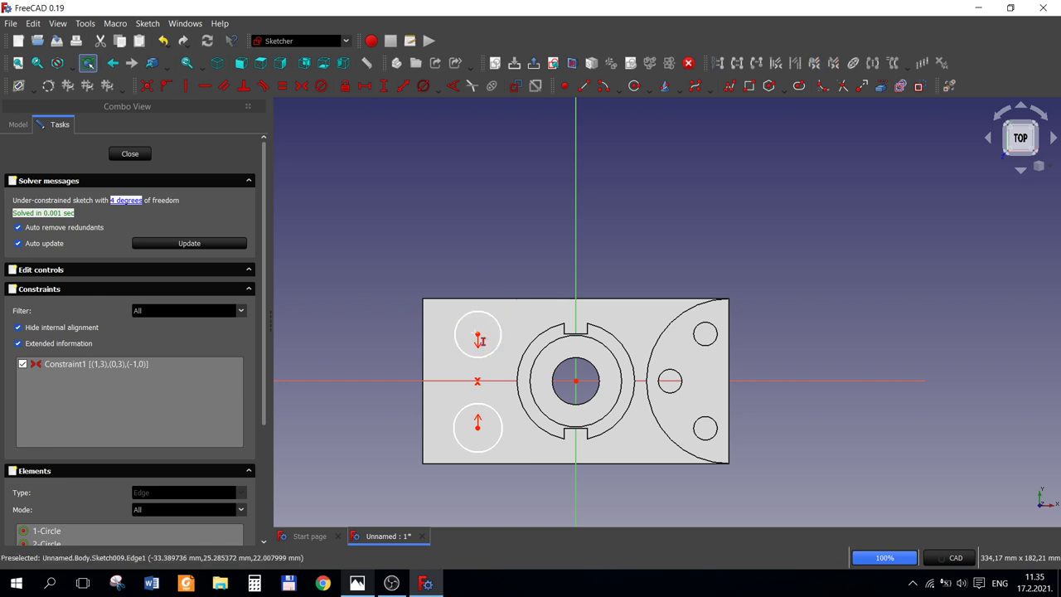
{"action": "left_click", "coordinate": [477, 335]}
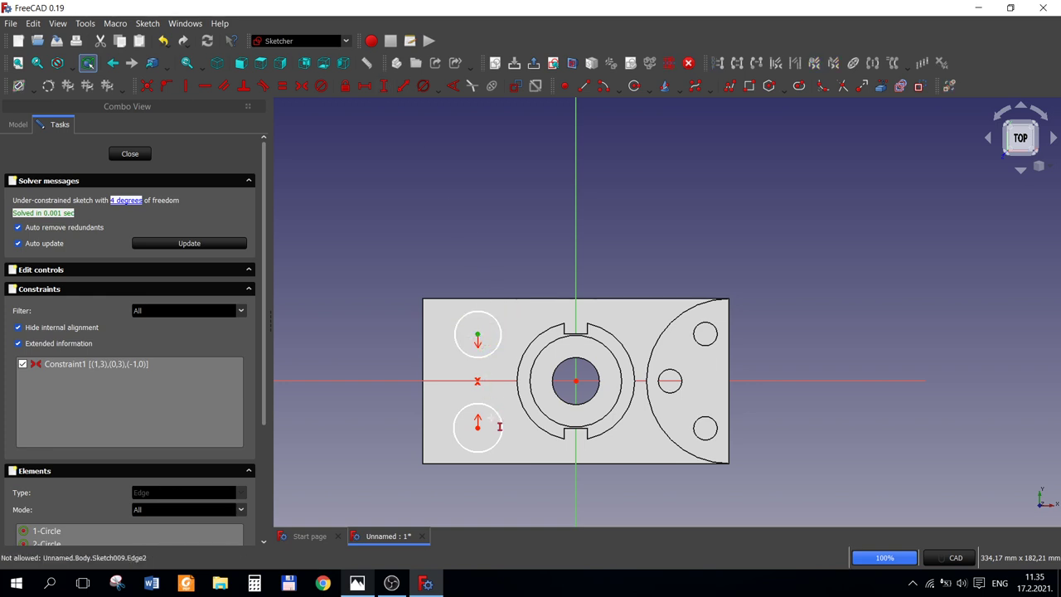
{"action": "left_click", "coordinate": [478, 423]}
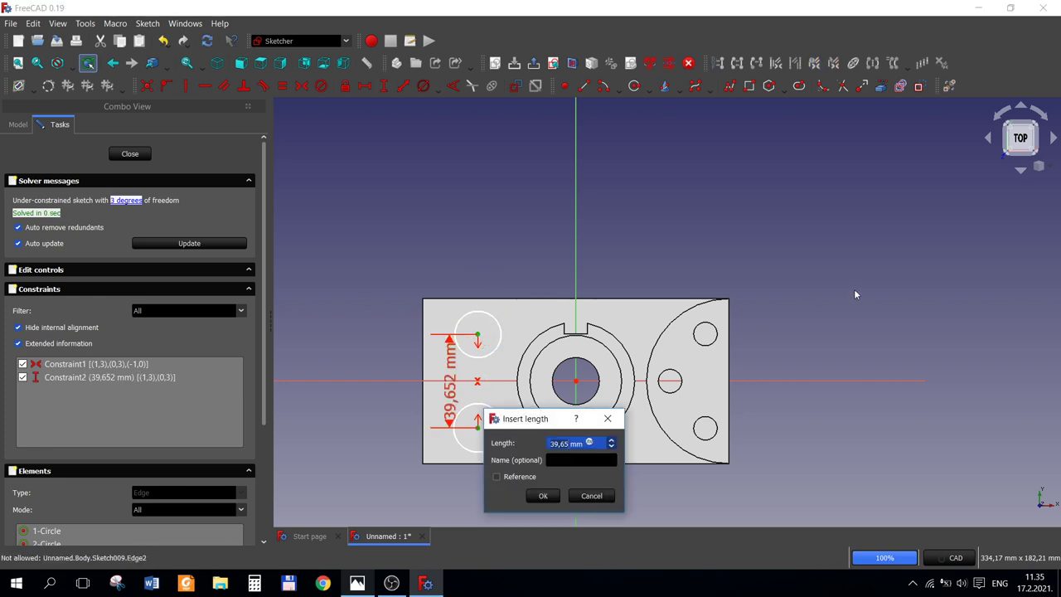
{"action": "type", "text": "35"}
{"action": "key", "text": "Return"}
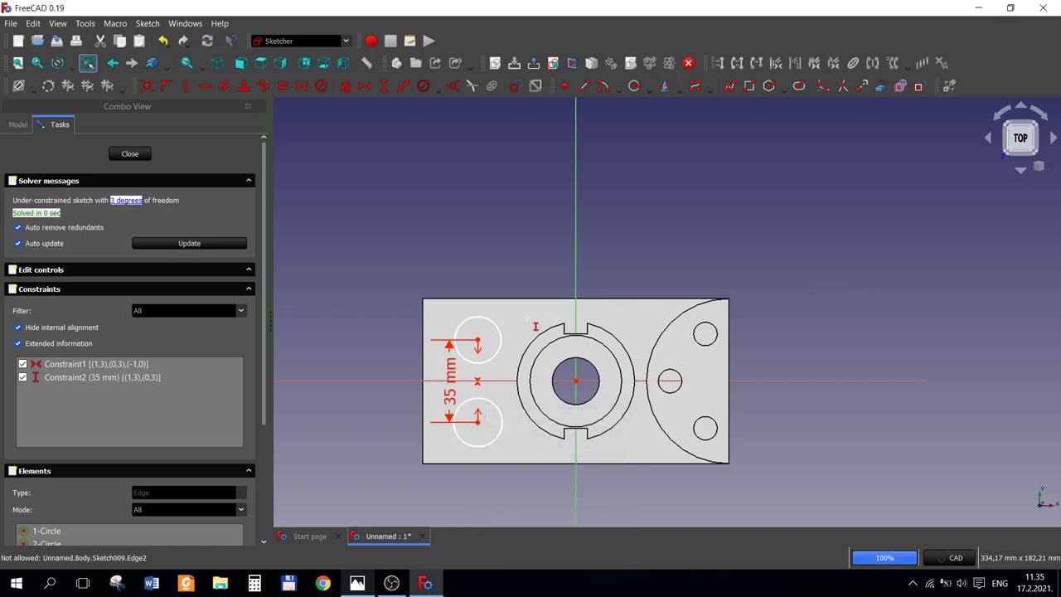
{"action": "left_click", "coordinate": [356, 585]}
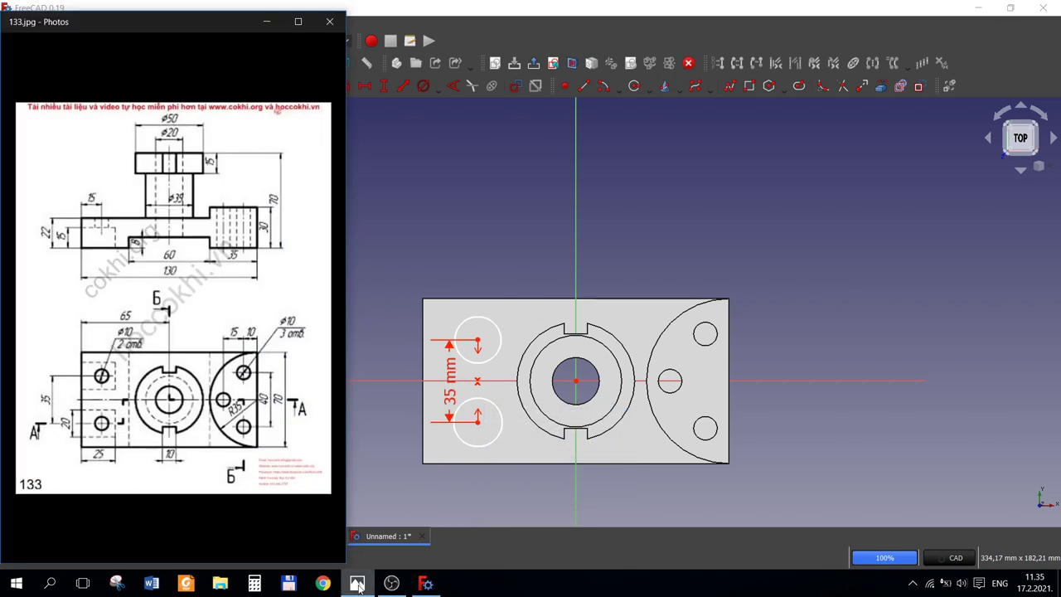
{"action": "left_click", "coordinate": [356, 584]}
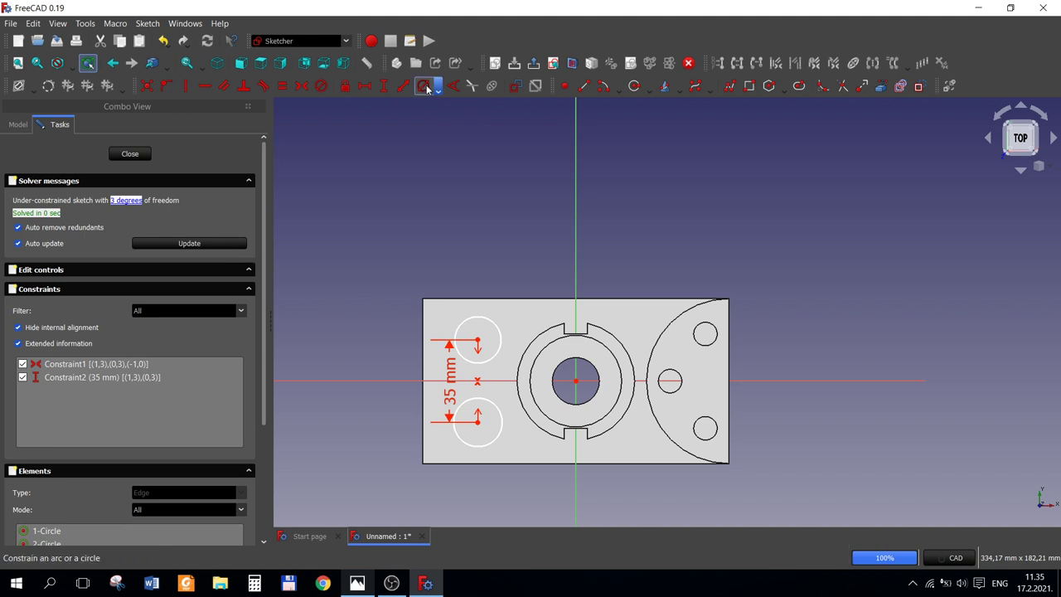
Step: Give the upper circle a 10 mm diameter and make both circles equal
{"action": "left_click", "coordinate": [499, 327]}
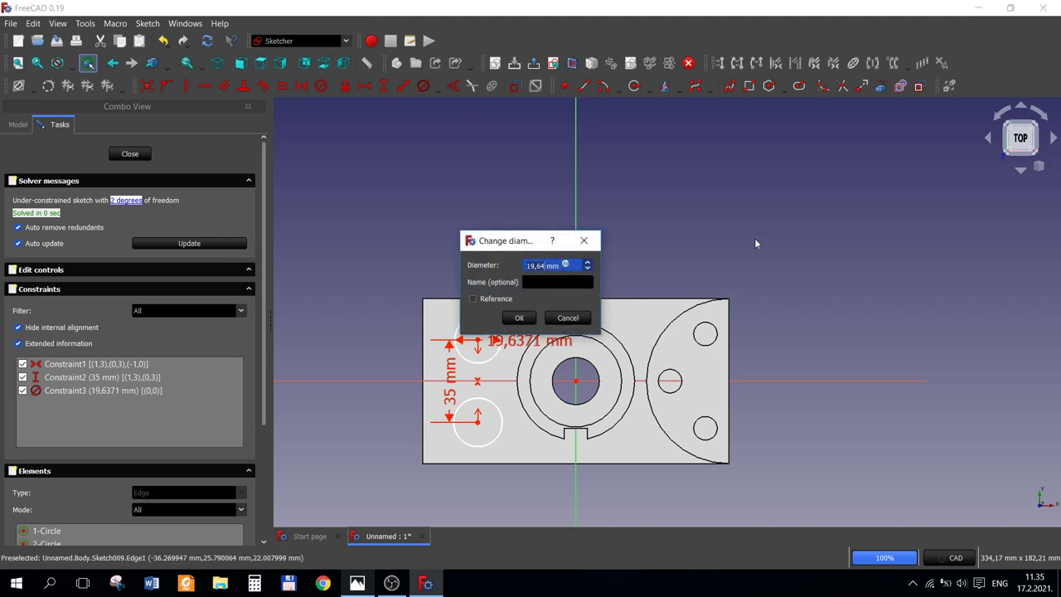
{"action": "type", "text": "10"}
{"action": "key", "text": "Return"}
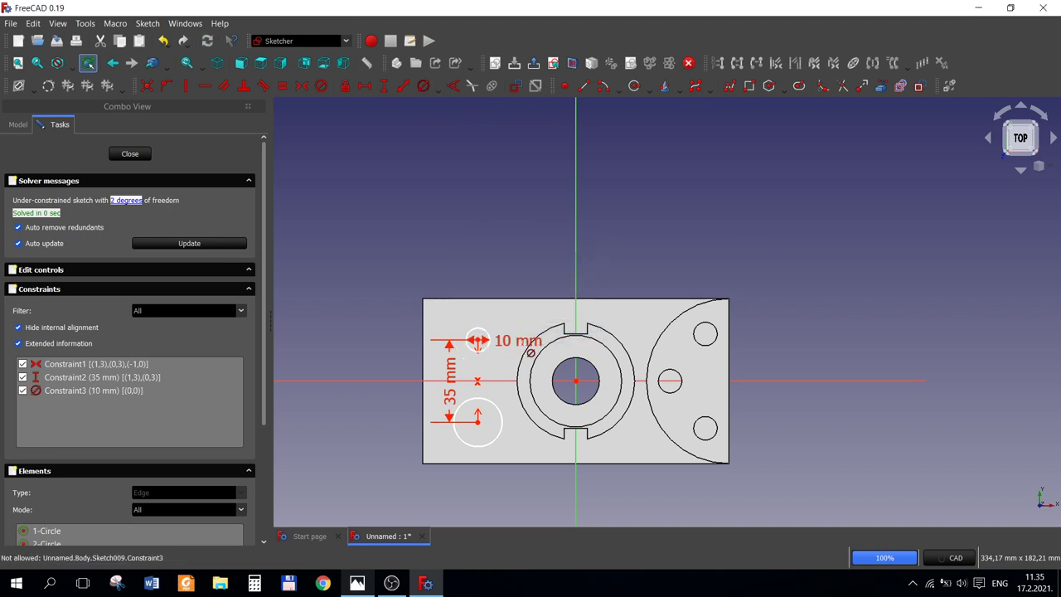
{"action": "left_click", "coordinate": [493, 403]}
{"action": "left_click", "coordinate": [490, 331]}
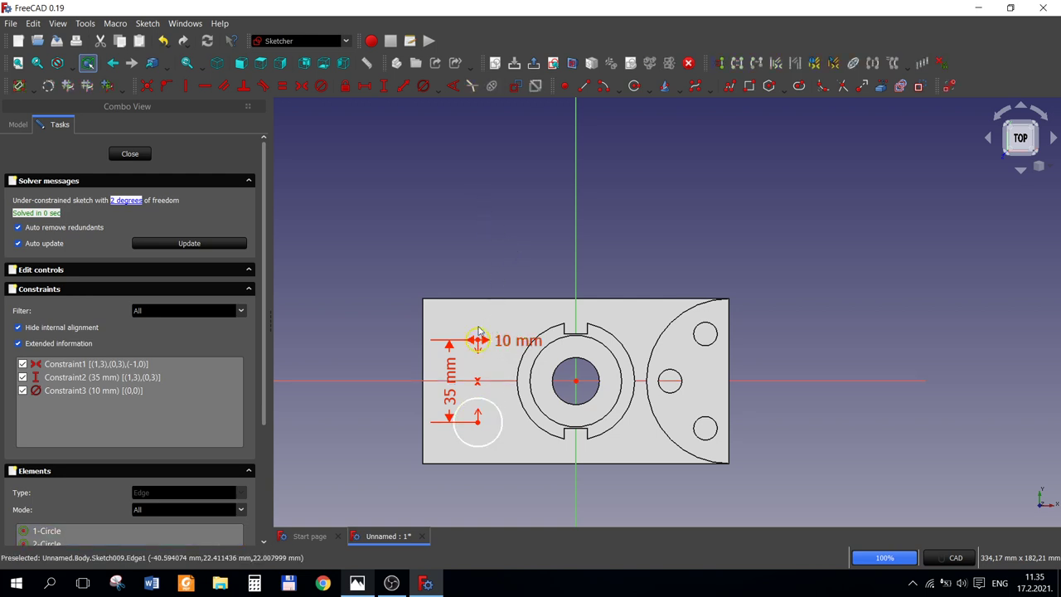
{"action": "left_click", "coordinate": [486, 334]}
{"action": "left_click", "coordinate": [490, 407]}
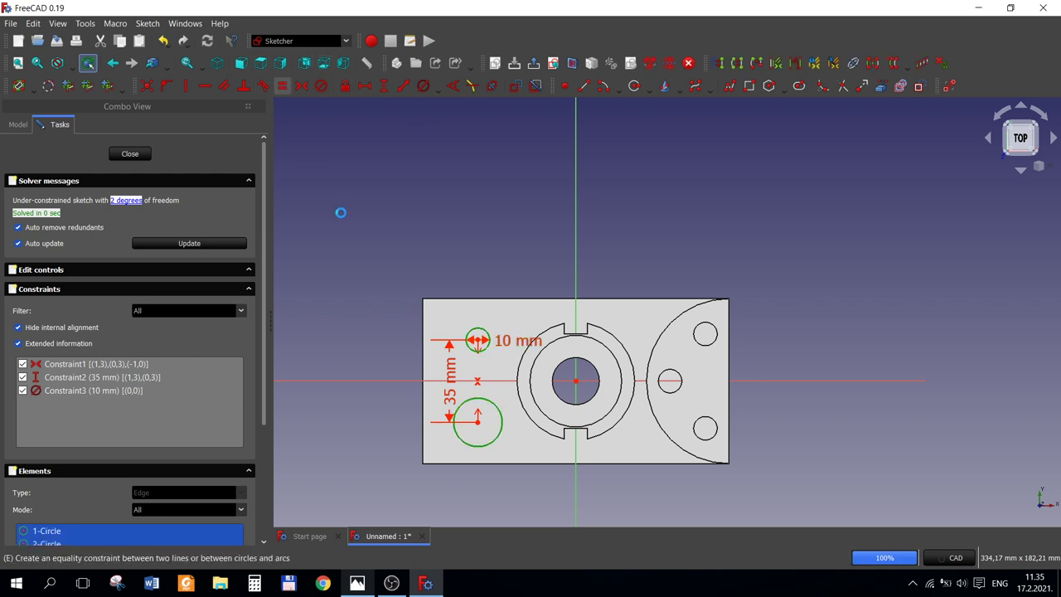
Step: Begin a horizontal distance dimension from the upper circle's centre
{"action": "left_click", "coordinate": [357, 584]}
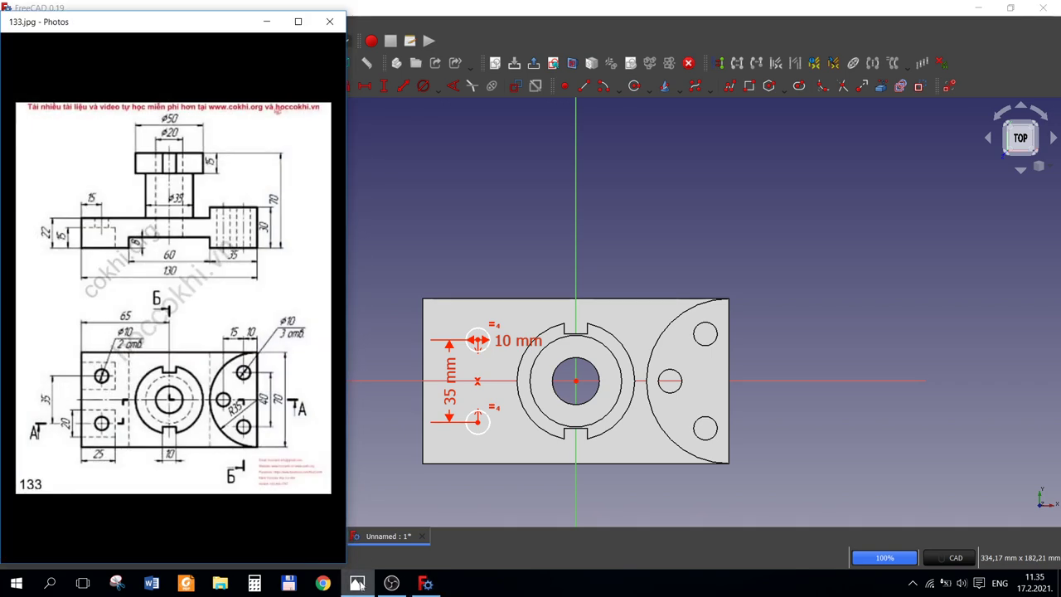
{"action": "left_click", "coordinate": [419, 220]}
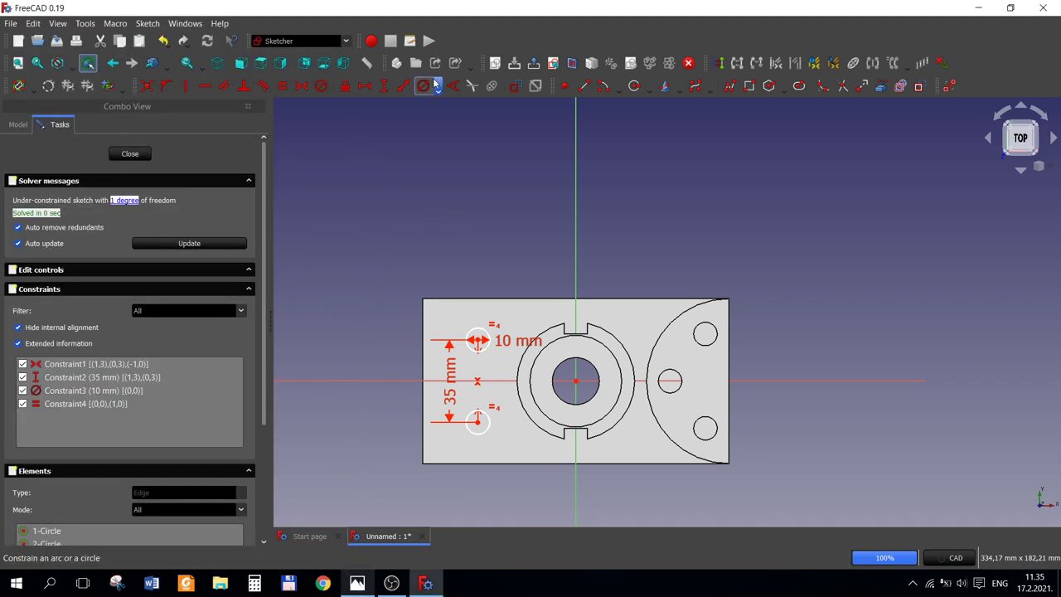
{"action": "left_click", "coordinate": [365, 87]}
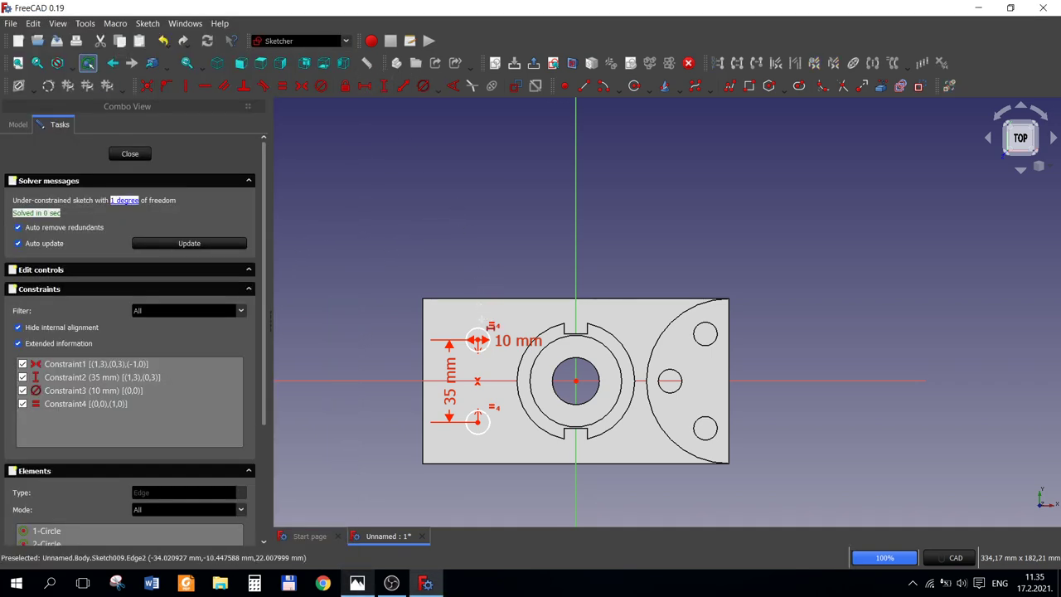
{"action": "left_click", "coordinate": [477, 340]}
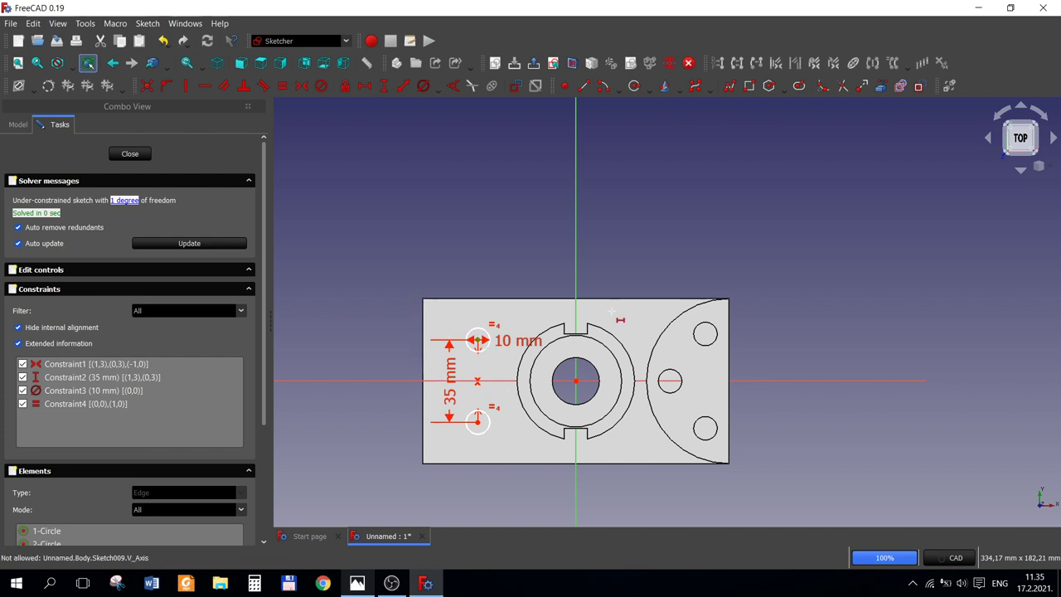
Step: Dimension the upper centre 15 mm from the body's left edge and close Sketch009
{"action": "left_click", "coordinate": [881, 86]}
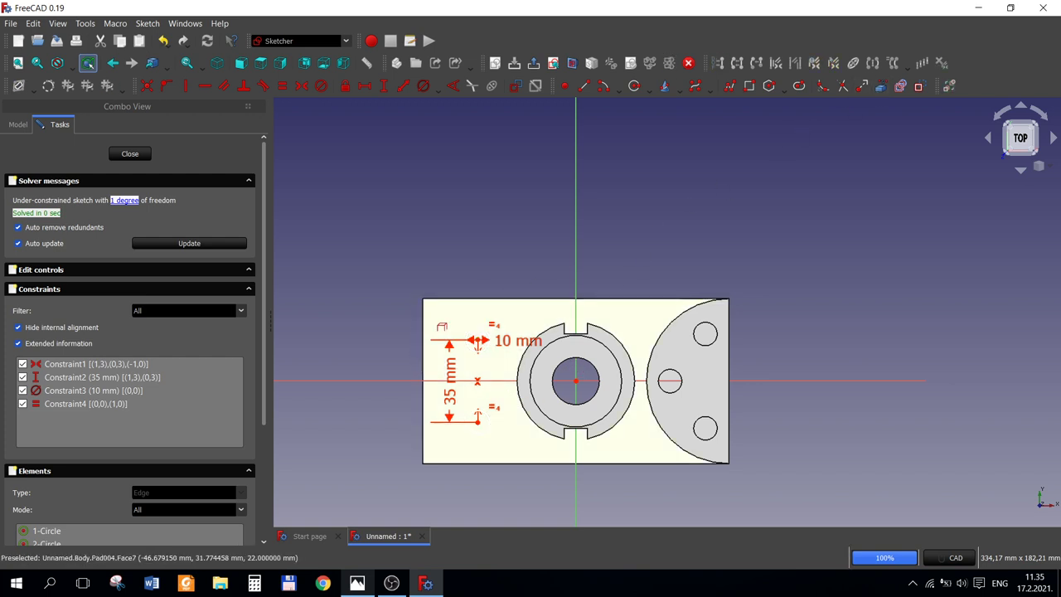
{"action": "left_click", "coordinate": [423, 330]}
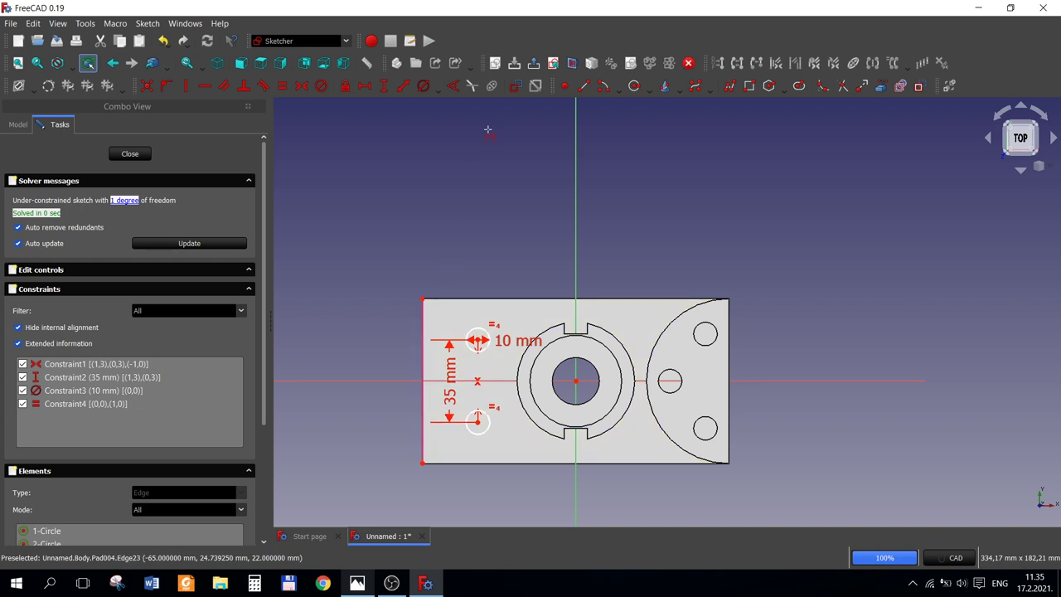
{"action": "left_click", "coordinate": [366, 86]}
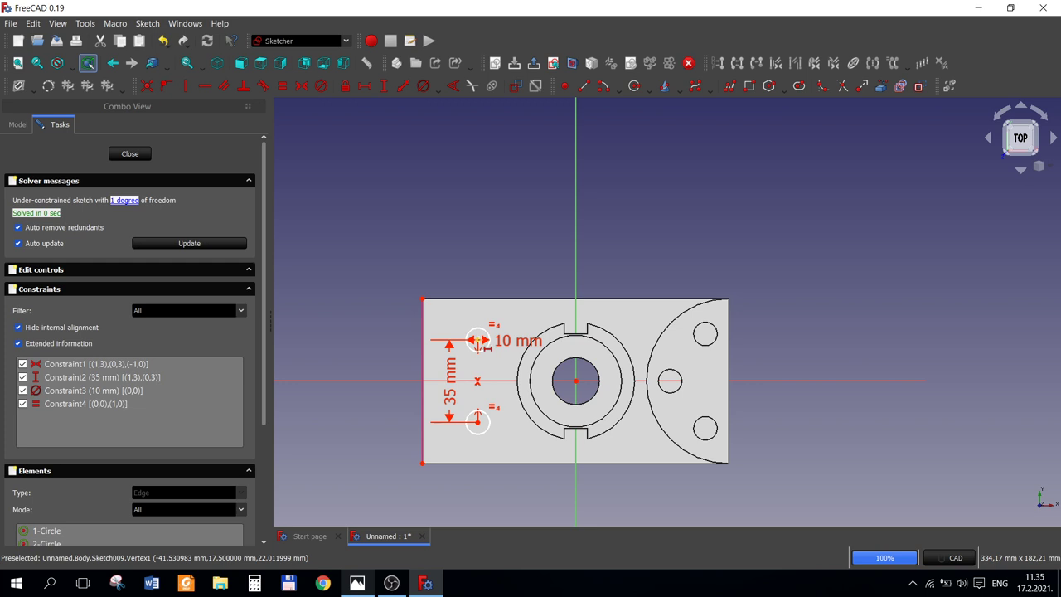
{"action": "left_click", "coordinate": [477, 339]}
{"action": "left_click", "coordinate": [422, 299]}
{"action": "type", "text": "1"}
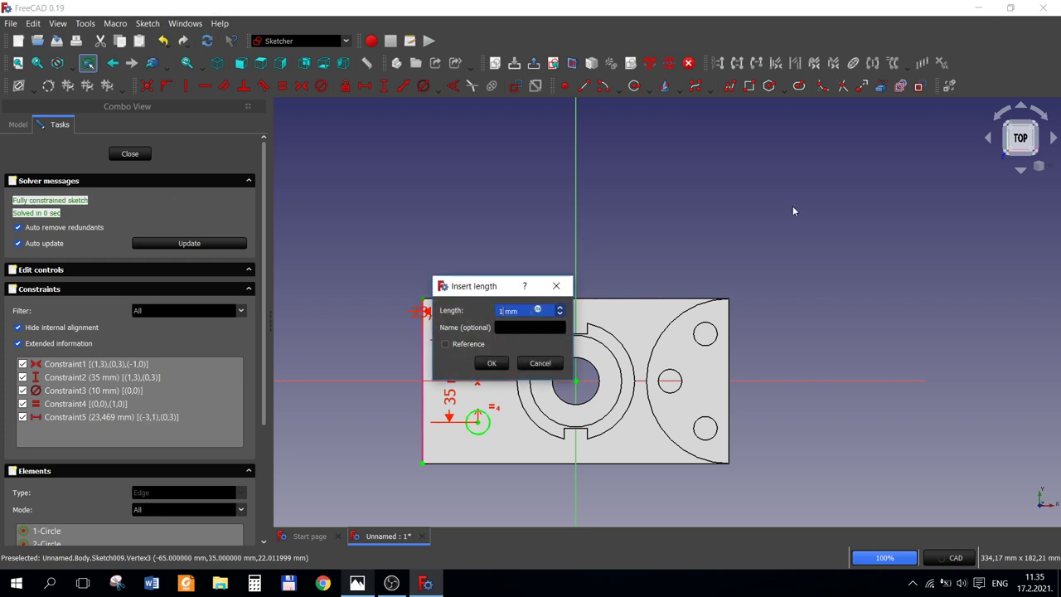
{"action": "type", "text": "5"}
{"action": "key", "text": "Return"}
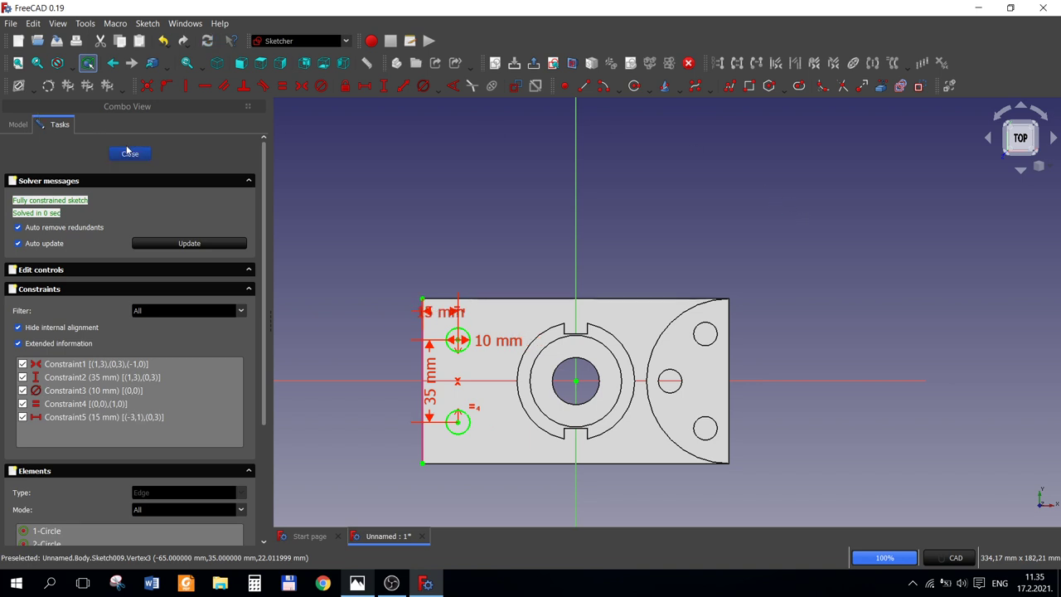
{"action": "key", "text": "Escape"}
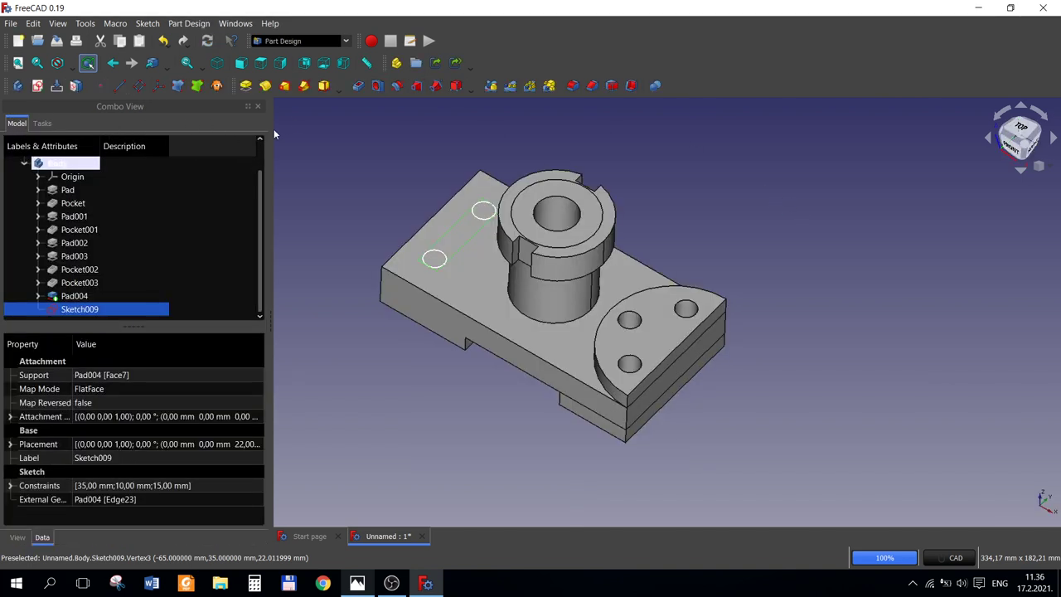
Step: Pocket the two 10 mm circles Through all as Pocket004
{"action": "left_click", "coordinate": [361, 87]}
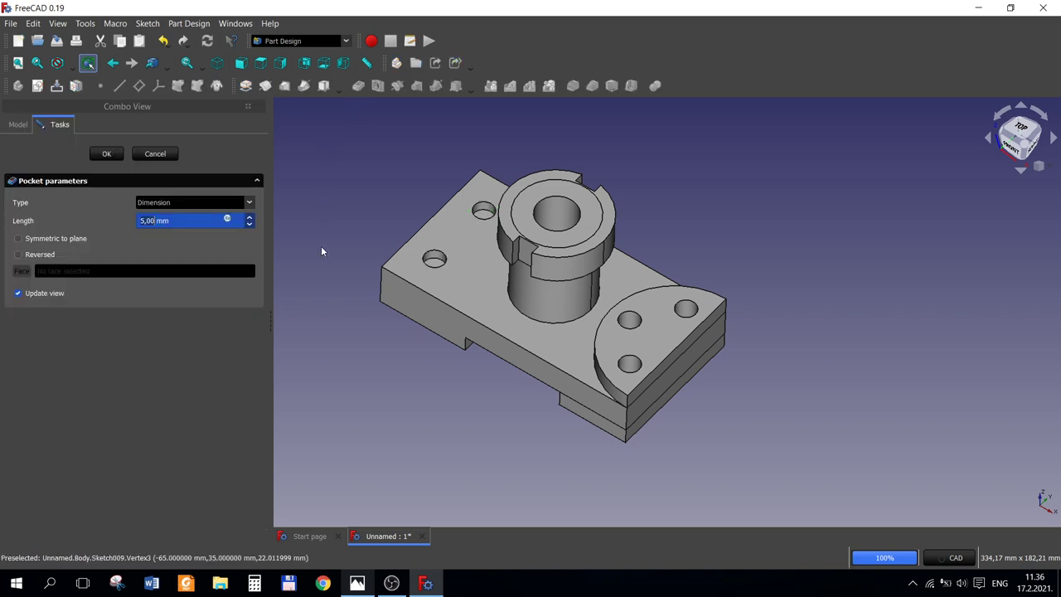
{"action": "left_click", "coordinate": [171, 204]}
{"action": "left_click", "coordinate": [173, 226]}
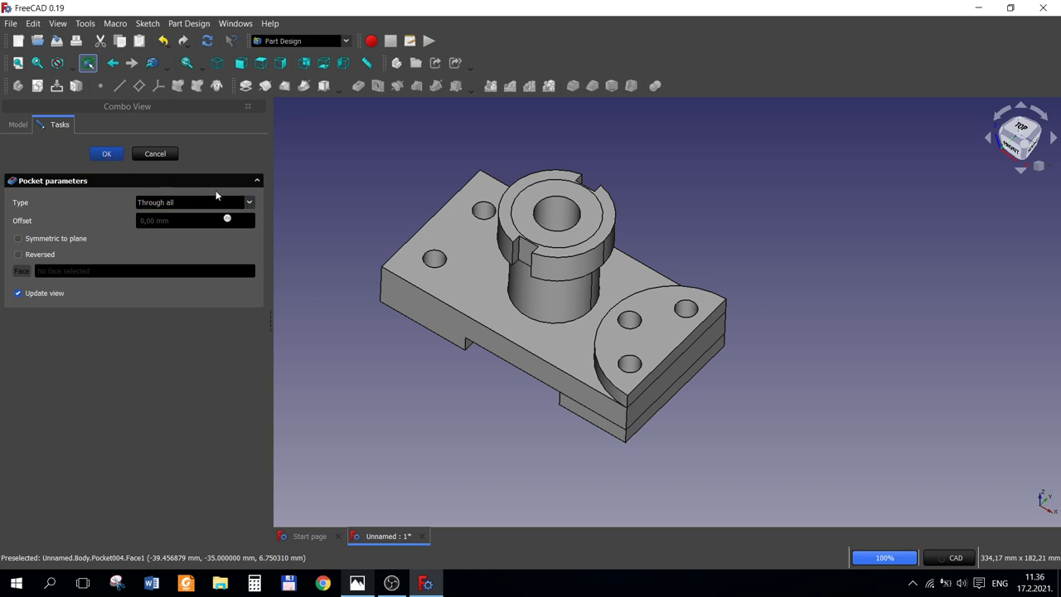
{"action": "key", "text": "Return"}
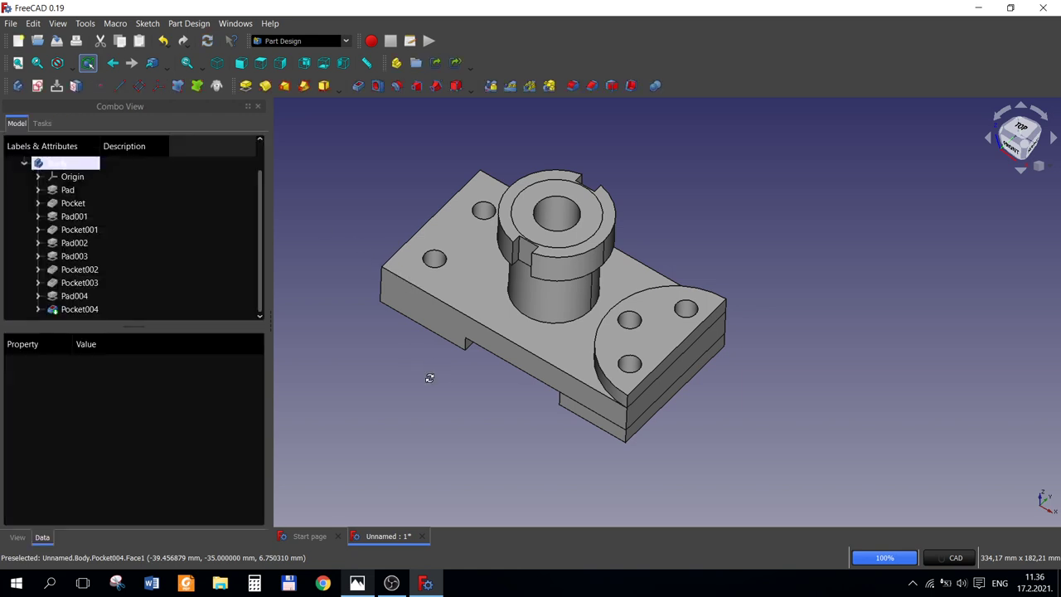
{"action": "mouse_move", "coordinate": [430, 378]}
{"action": "middle_mouse_down"}
{"action": "mouse_move", "coordinate": [545, 362]}
{"action": "mouse_move", "coordinate": [614, 396]}
{"action": "middle_mouse_up"}
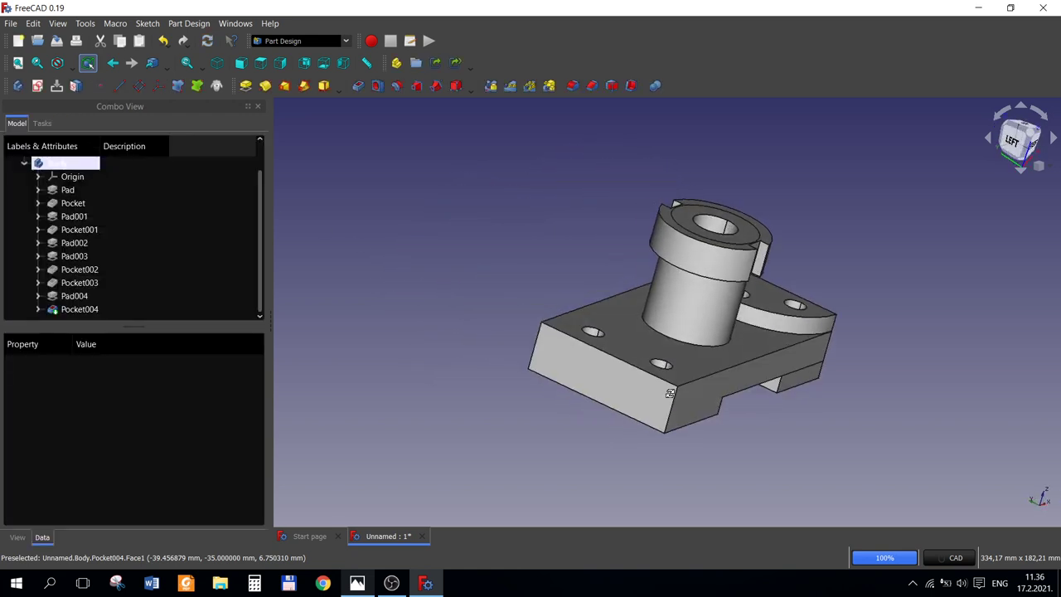
Step: Start a sketch on the bracket's left face and draw two side-by-side rectangles
{"action": "left_click", "coordinate": [597, 389]}
{"action": "left_click", "coordinate": [37, 87]}
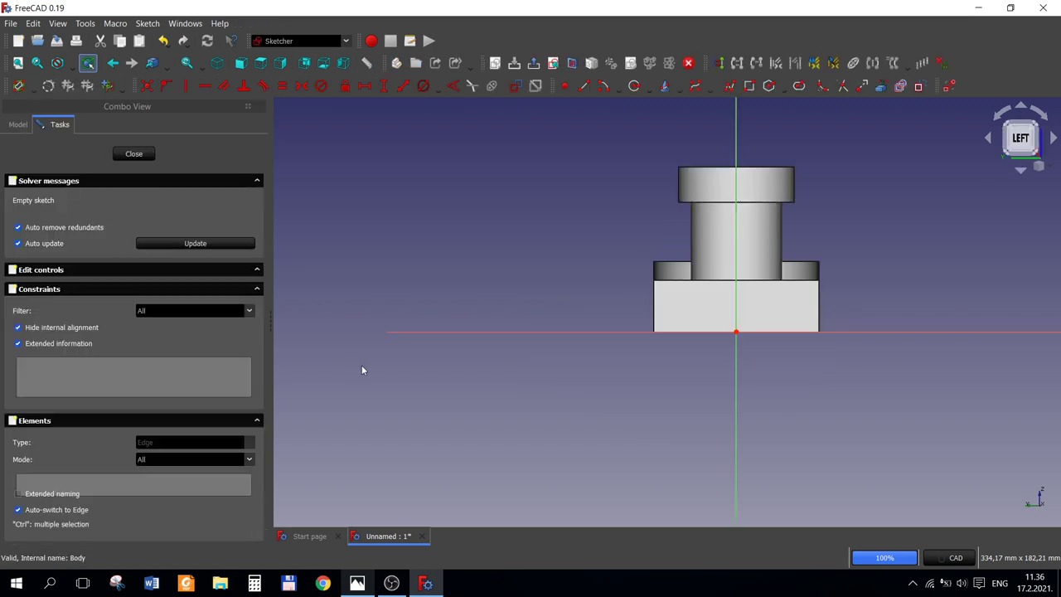
{"action": "left_click", "coordinate": [748, 86]}
{"action": "left_click", "coordinate": [657, 382]}
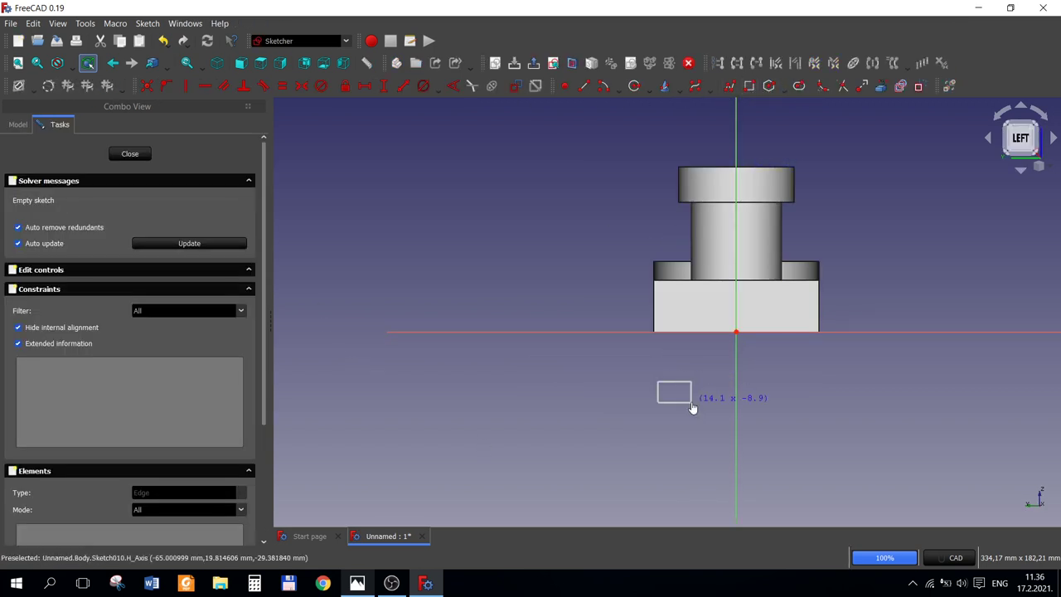
{"action": "left_click", "coordinate": [692, 403]}
{"action": "left_click", "coordinate": [778, 400]}
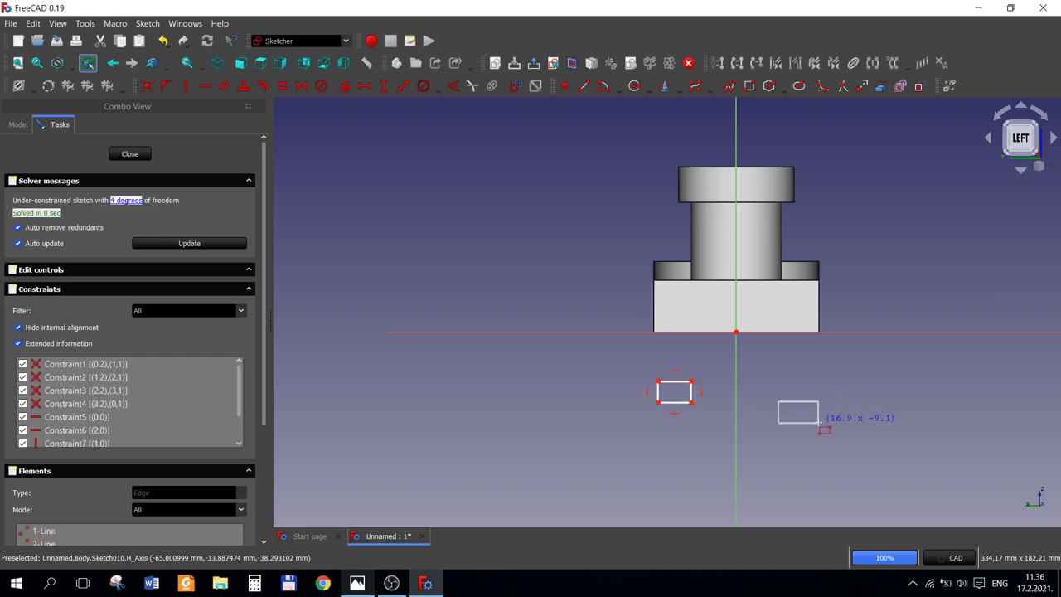
{"action": "left_click", "coordinate": [818, 421]}
{"action": "scroll", "coordinate": [833, 423], "scroll_direction": "up", "scroll_amount": 1}
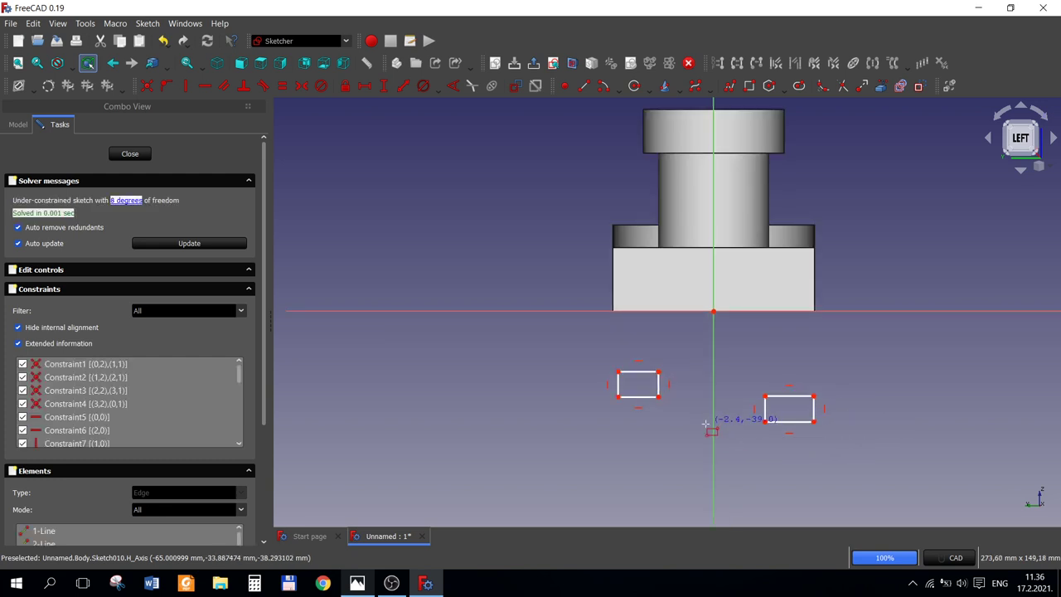
Step: Make the rectangles' bottom edges equal and their left edges equal
{"action": "left_click", "coordinate": [642, 398]}
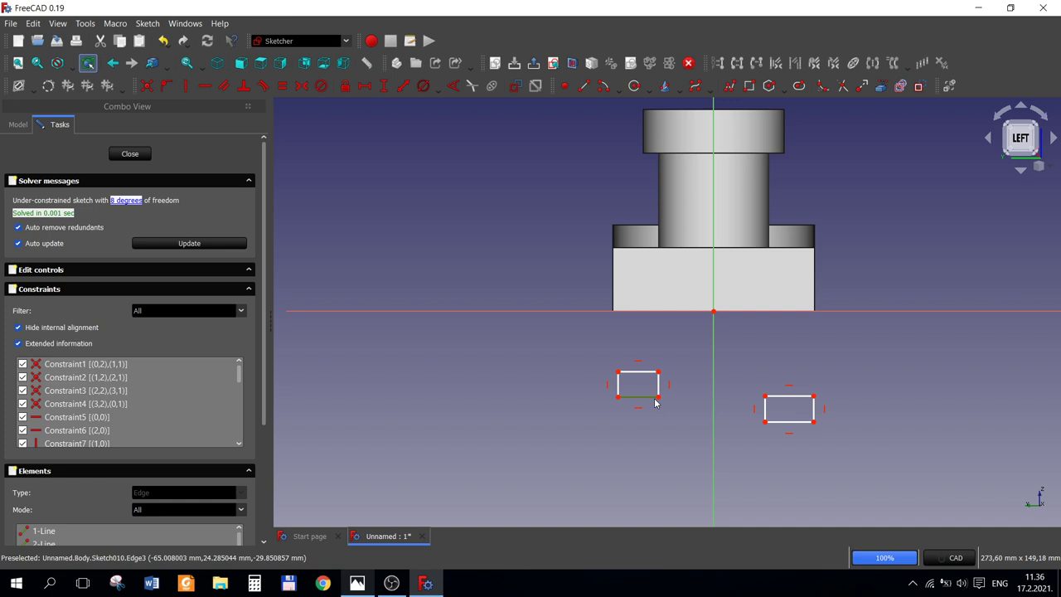
{"action": "left_click", "coordinate": [791, 422]}
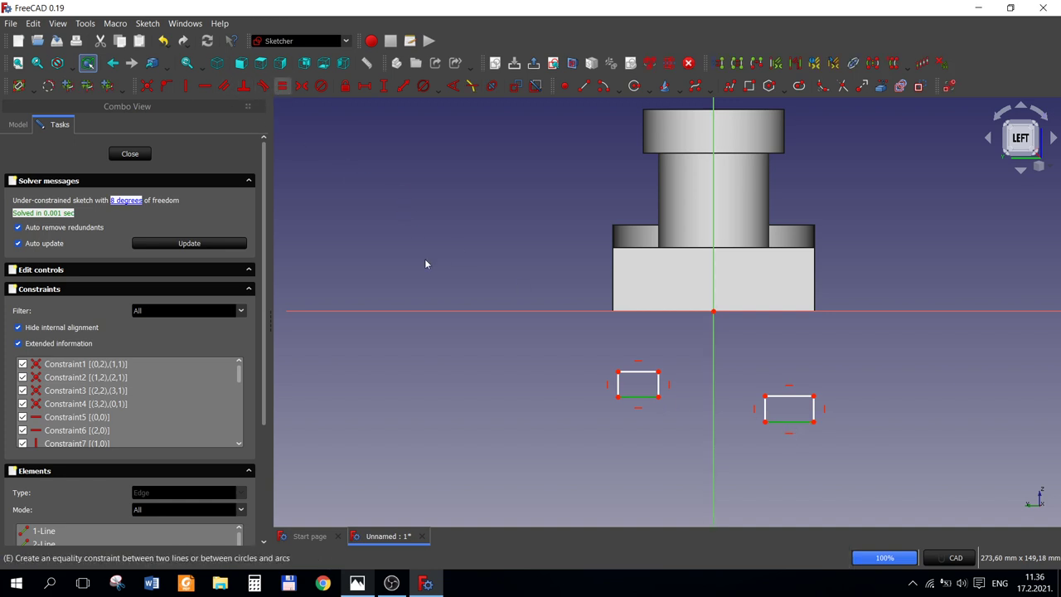
{"action": "key", "text": "e"}
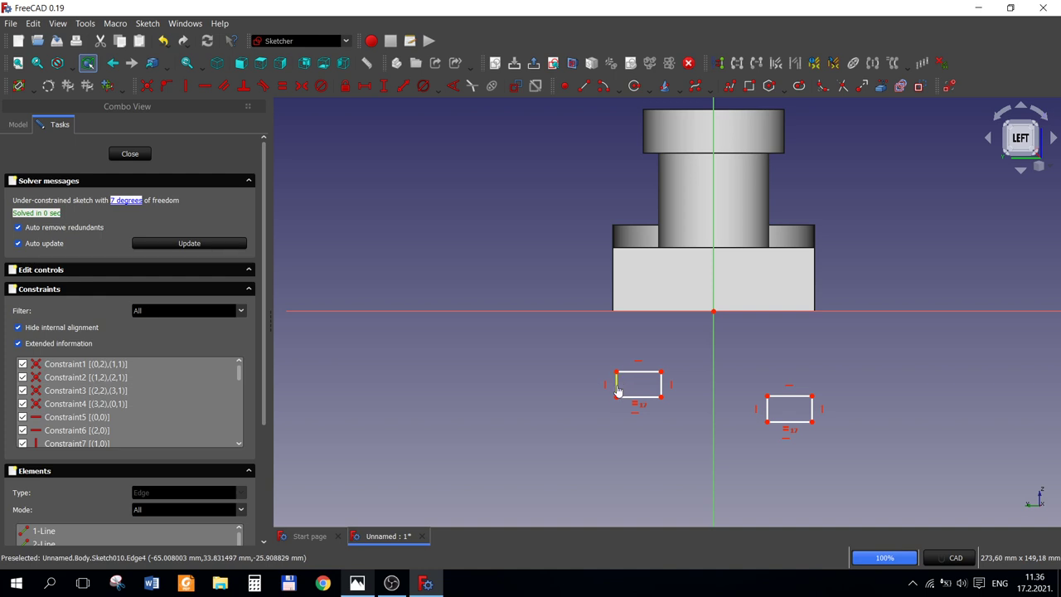
{"action": "left_click", "coordinate": [616, 385]}
{"action": "left_click", "coordinate": [768, 409]}
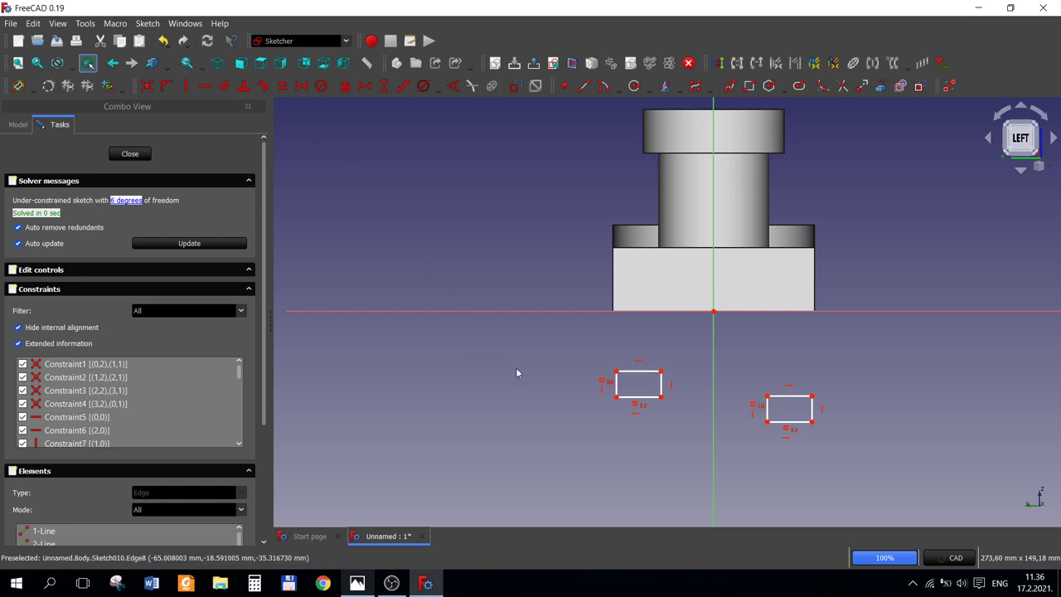
Step: Make matching corners of the two rectangles symmetric about the vertical axis
{"action": "left_click_drag", "start_coordinate": [663, 403], "coordinate": [656, 408]}
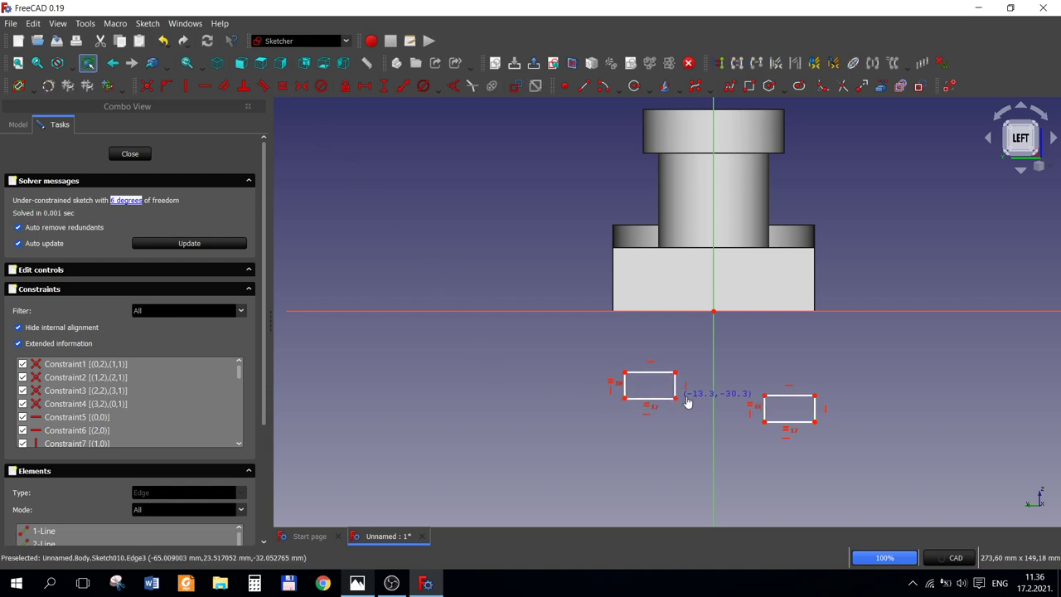
{"action": "left_click_drag", "start_coordinate": [657, 447], "coordinate": [657, 440]}
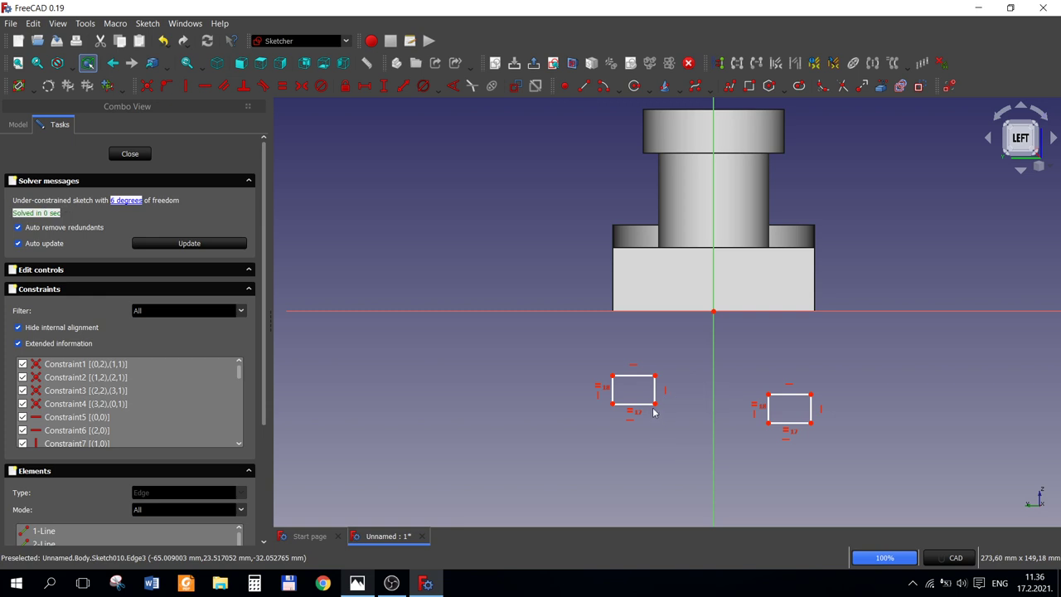
{"action": "left_click", "coordinate": [768, 428]}
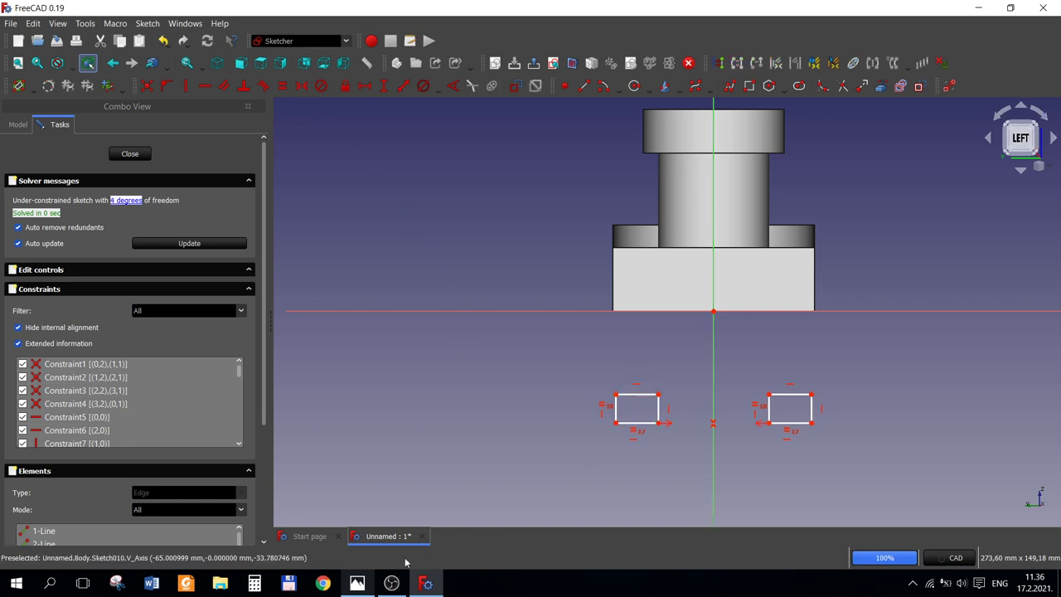
{"action": "left_click", "coordinate": [357, 583]}
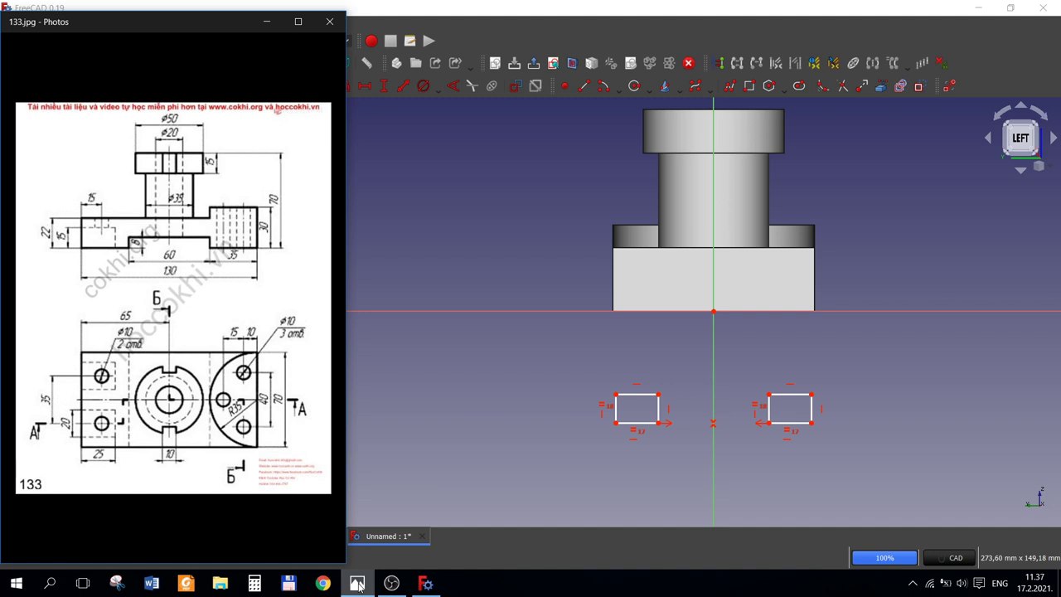
{"action": "left_click", "coordinate": [358, 585]}
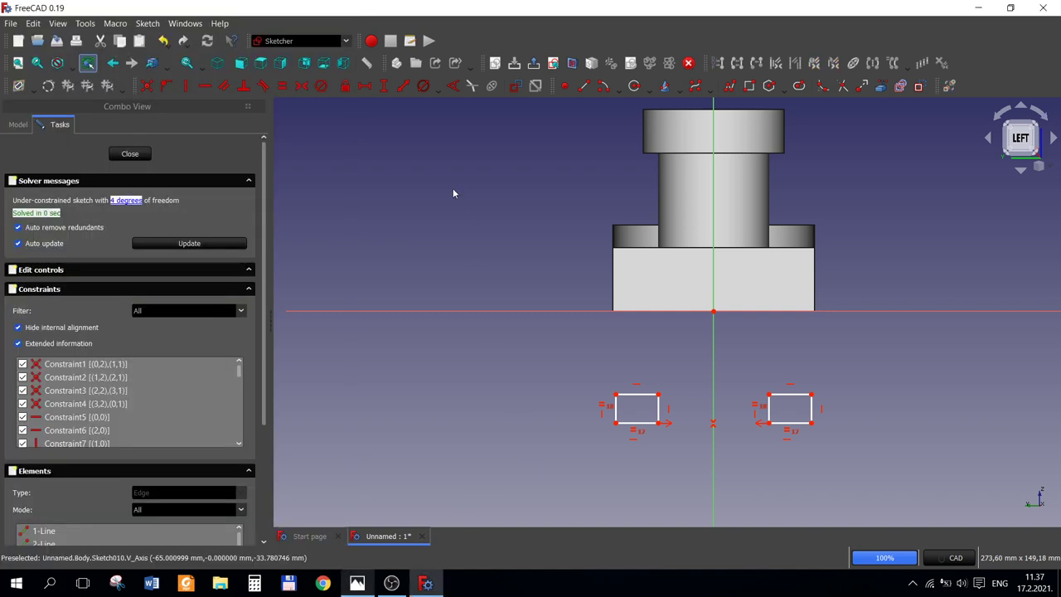
Step: Set a 15 mm horizontal gap between the two rectangles
{"action": "left_click", "coordinate": [365, 86]}
{"action": "left_click", "coordinate": [660, 414]}
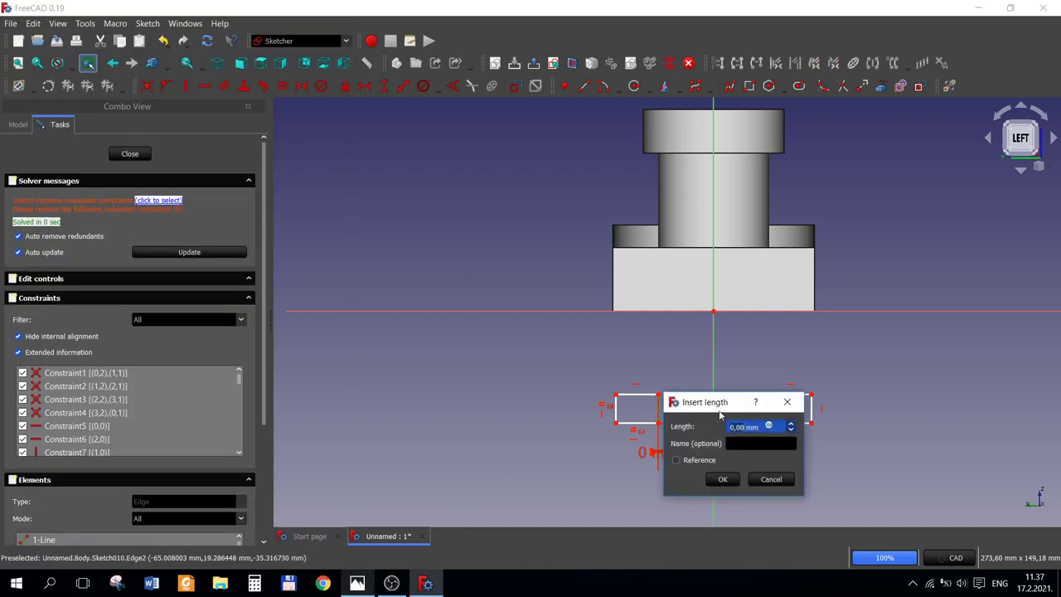
{"action": "left_click", "coordinate": [771, 479]}
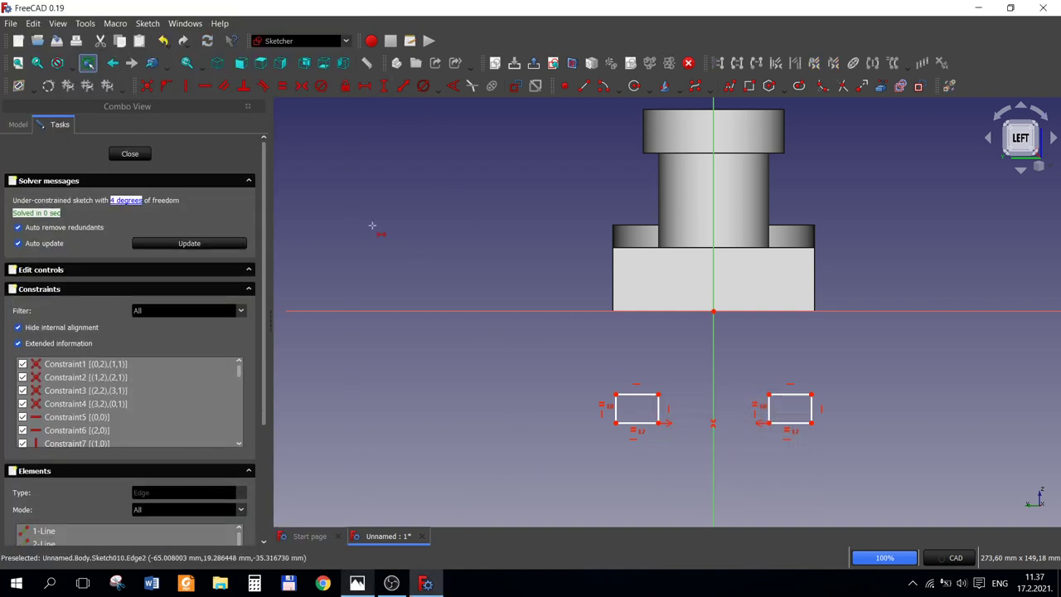
{"action": "left_click", "coordinate": [364, 85]}
{"action": "left_click", "coordinate": [657, 395]}
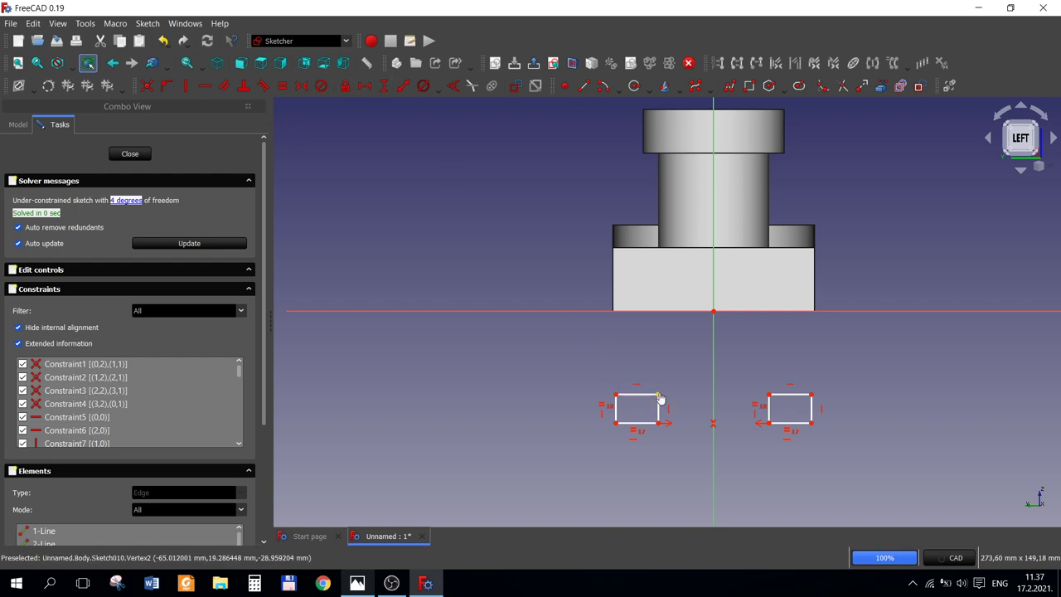
{"action": "left_click", "coordinate": [769, 395]}
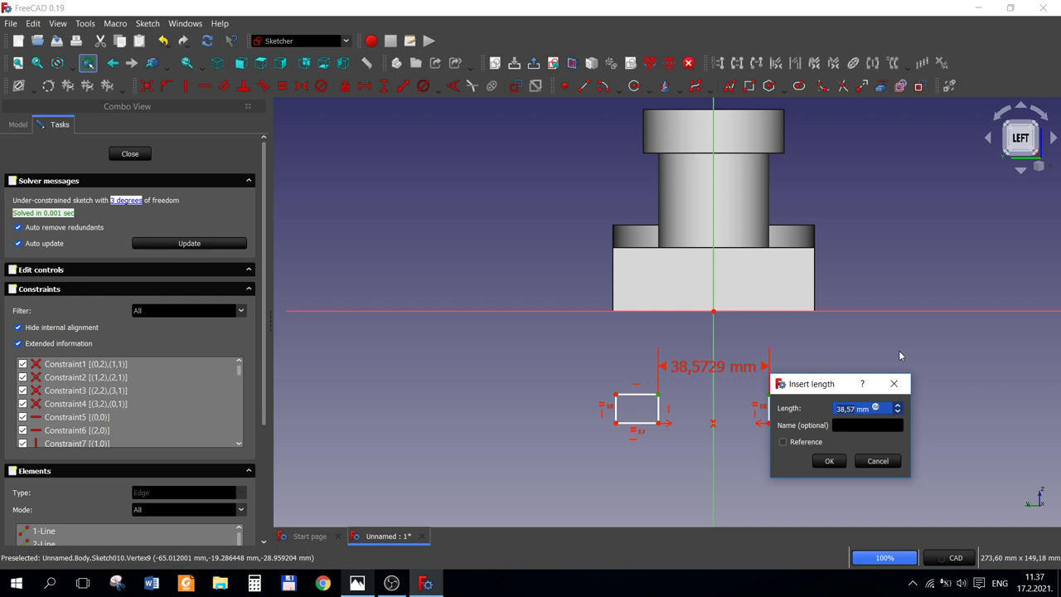
{"action": "type", "text": "15"}
{"action": "key", "text": "Return"}
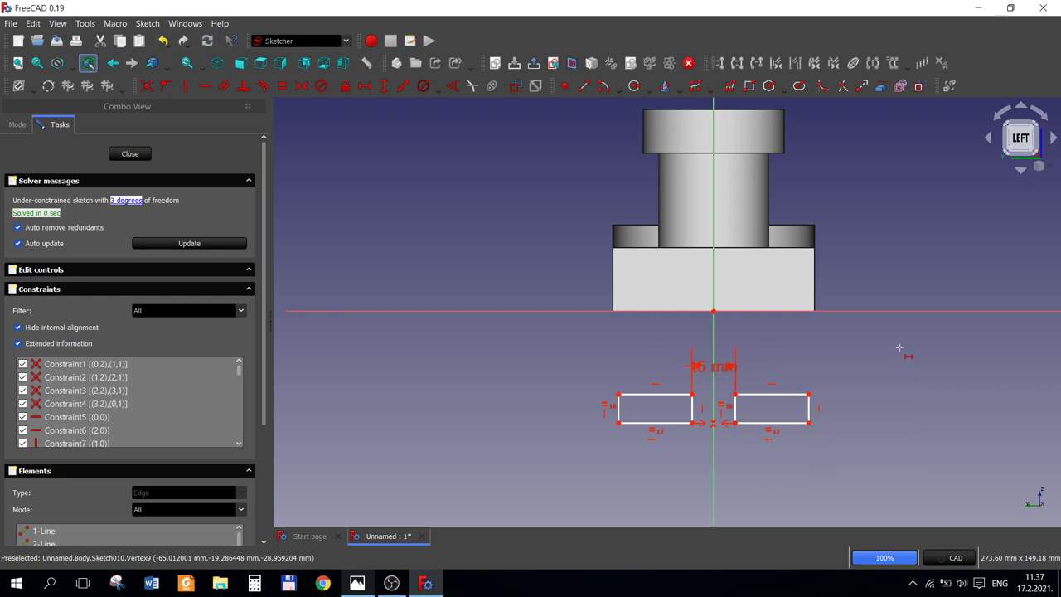
Step: Dimension the left rectangle's bottom edge to 20 mm wide
{"action": "left_click", "coordinate": [355, 585]}
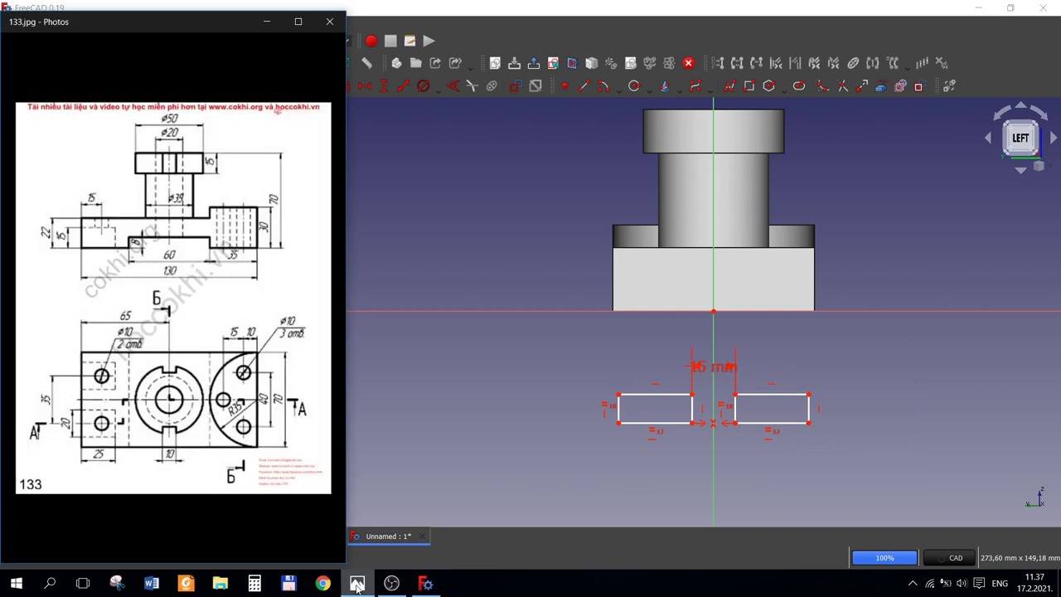
{"action": "left_click", "coordinate": [426, 435]}
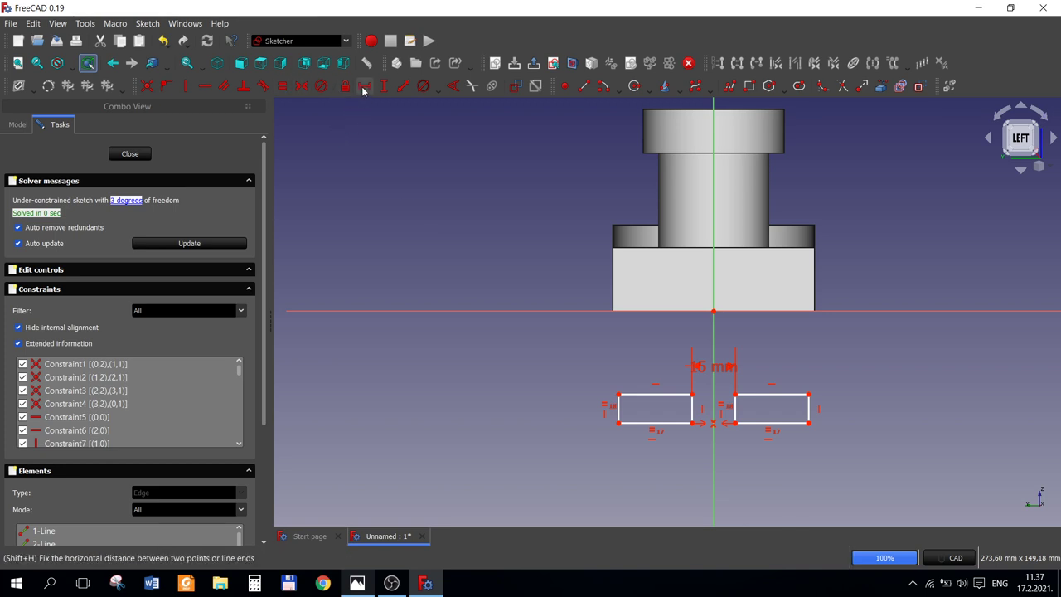
{"action": "left_click", "coordinate": [646, 423]}
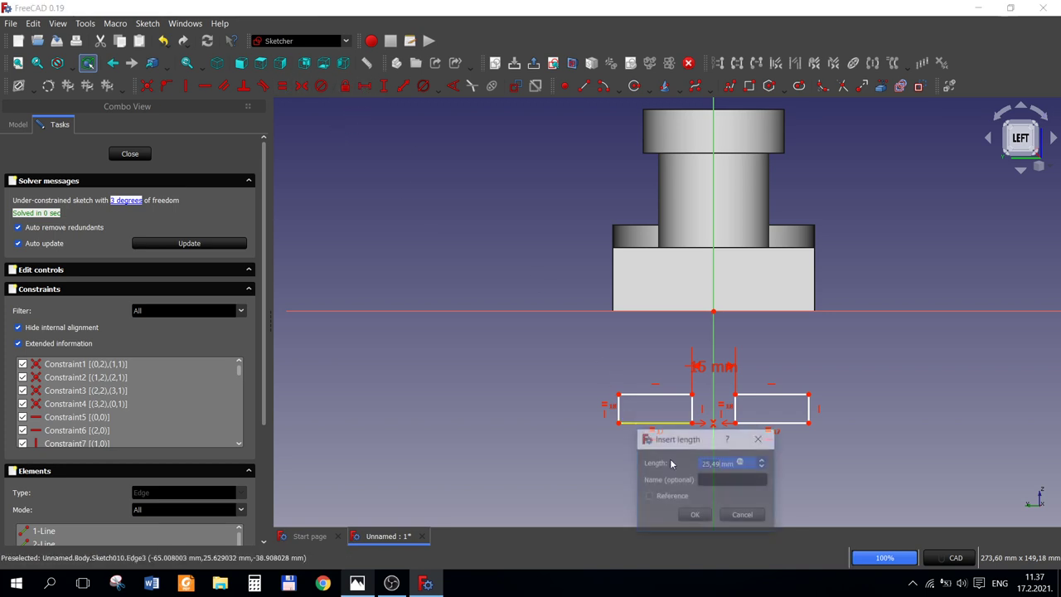
{"action": "type", "text": "20"}
{"action": "key", "text": "Return"}
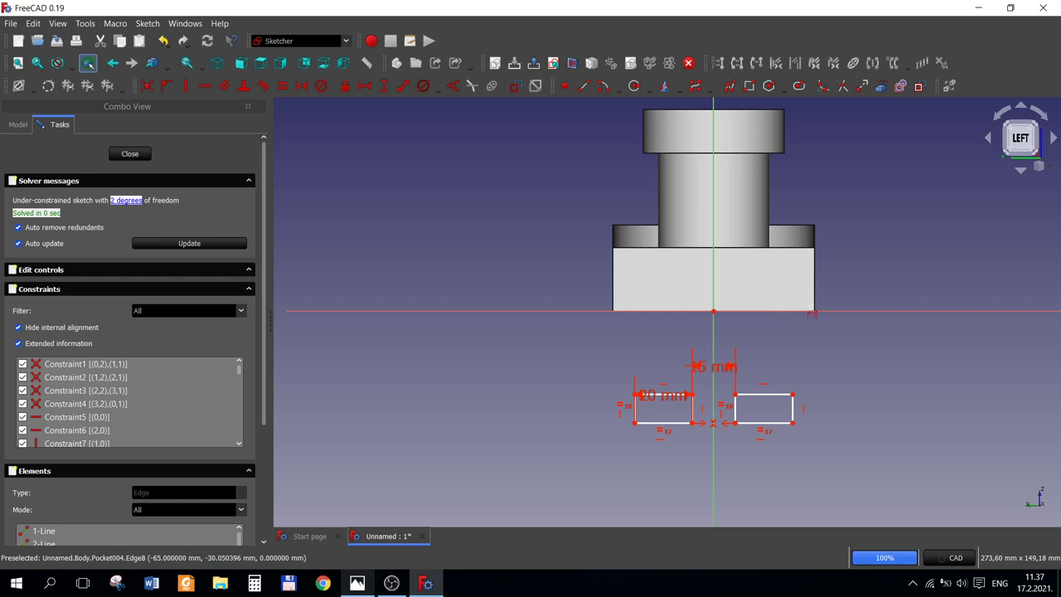
Step: Level the rectangles with the part's bottom-right corner so their top edges sit on the horizontal axis
{"action": "left_click", "coordinate": [817, 312]}
{"action": "left_click", "coordinate": [793, 423]}
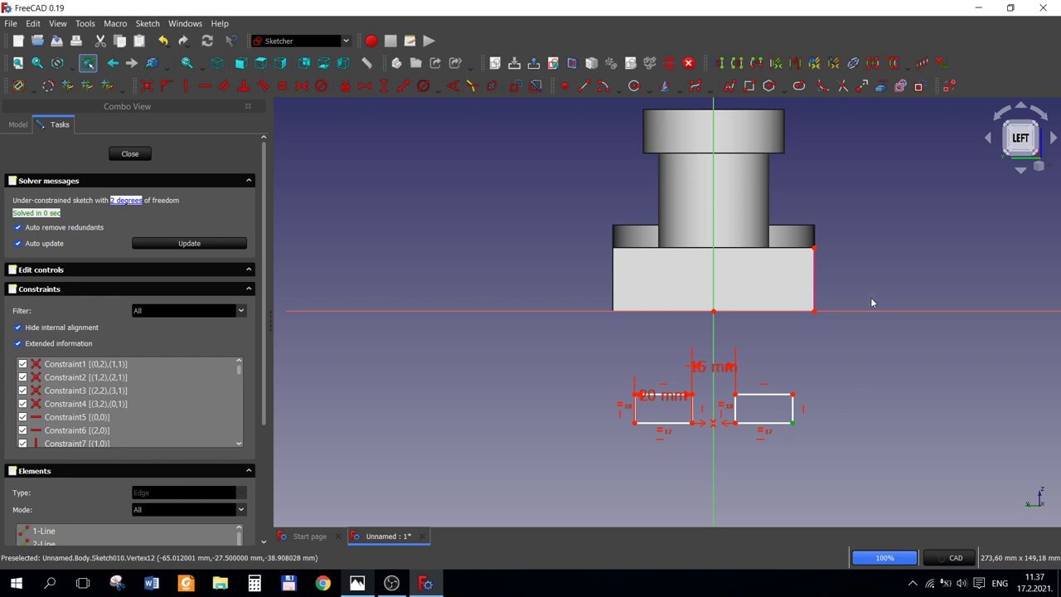
{"action": "left_click", "coordinate": [814, 312]}
{"action": "left_click", "coordinate": [213, 88]}
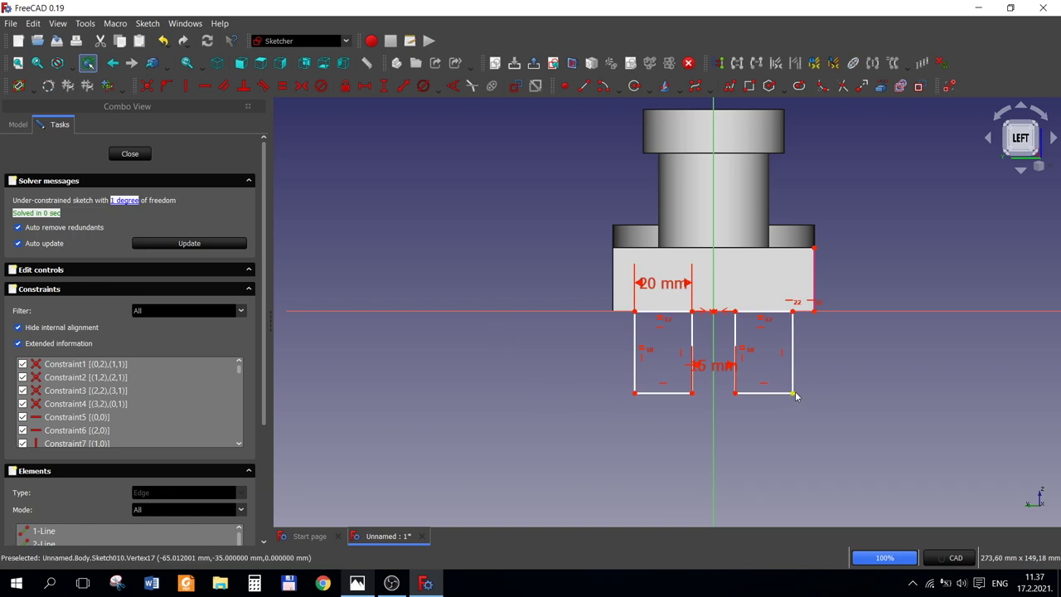
{"action": "left_click_drag", "start_coordinate": [796, 396], "coordinate": [805, 202]}
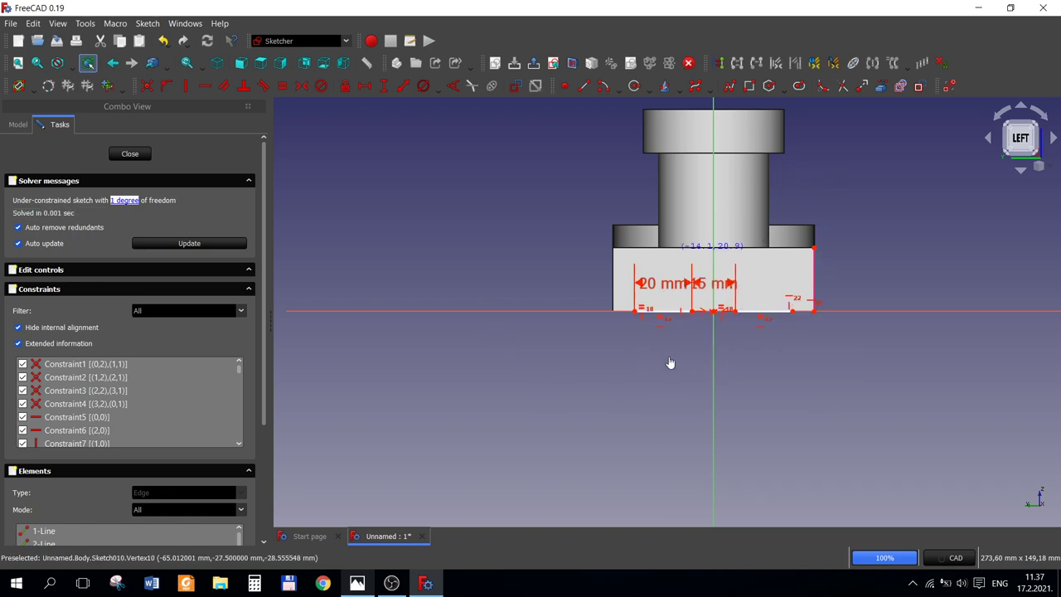
{"action": "left_click_drag", "start_coordinate": [670, 362], "coordinate": [679, 396]}
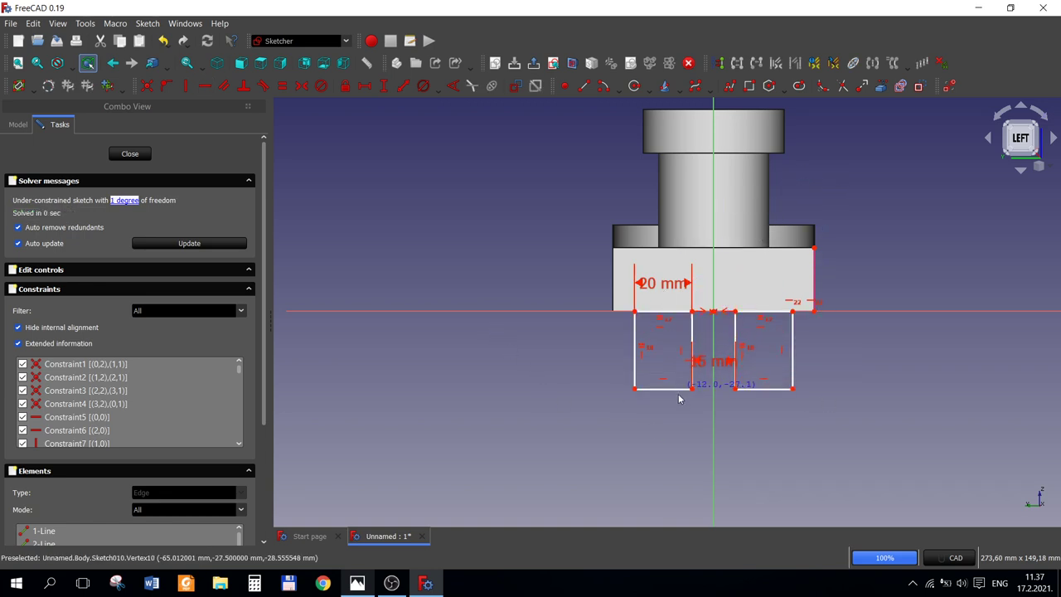
Step: Compare the sketch with the reference drawing and bring up the Draw Style list
{"action": "left_click", "coordinate": [359, 586]}
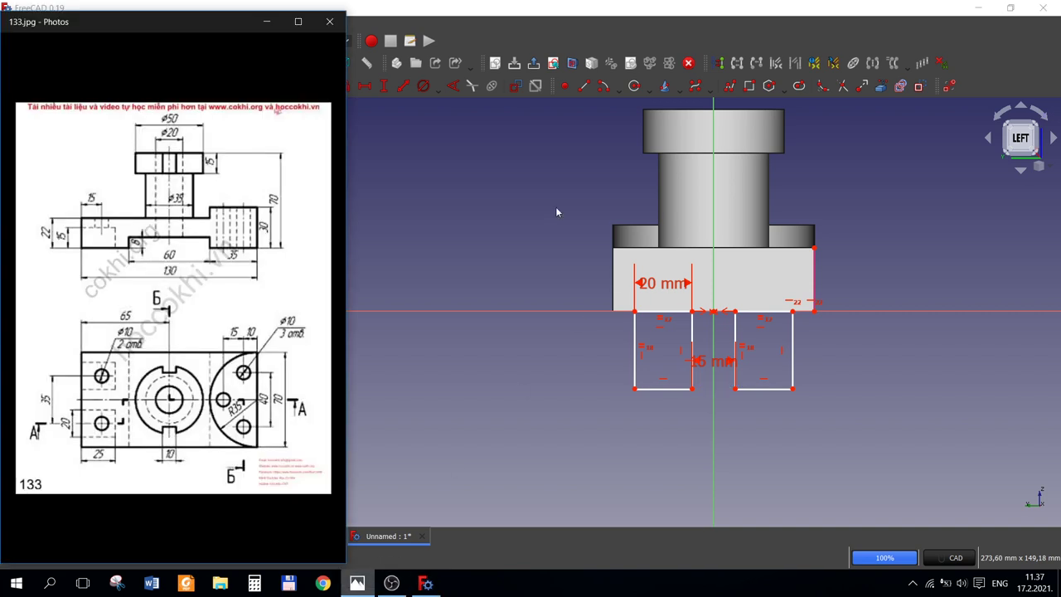
{"action": "left_click", "coordinate": [479, 383]}
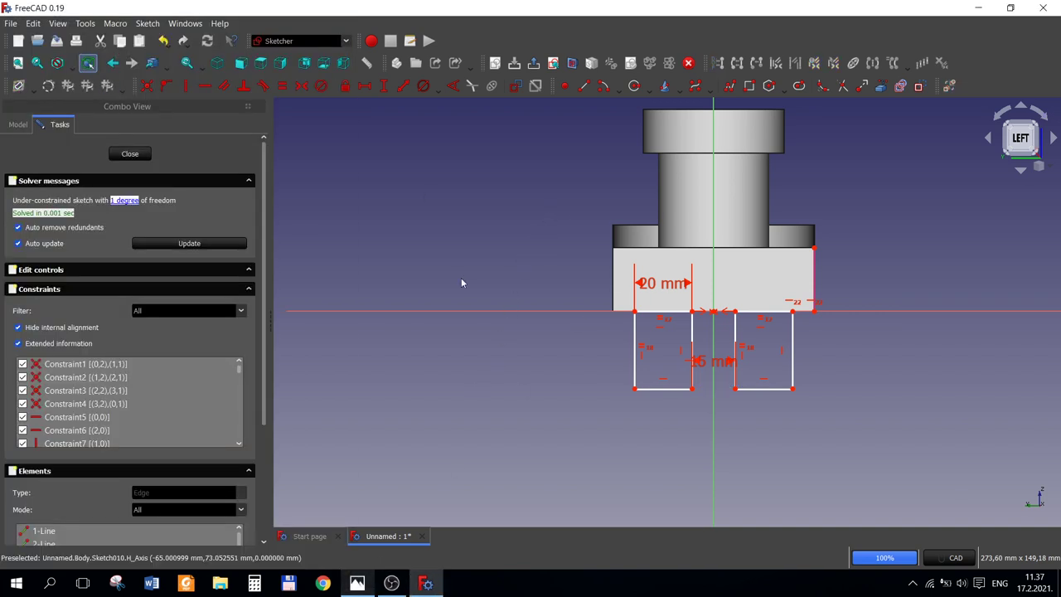
{"action": "left_click", "coordinate": [73, 64]}
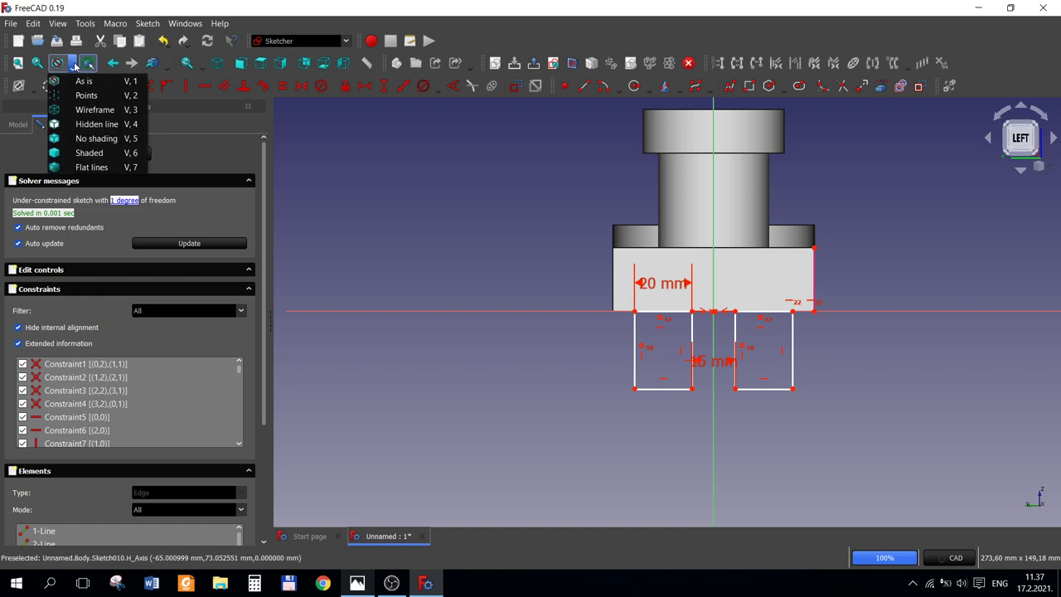
Step: Switch to Wireframe draw style, then reposition the slot rectangles and move the 15 mm dimension below them
{"action": "left_click", "coordinate": [98, 109]}
{"action": "mouse_move", "coordinate": [641, 387]}
{"action": "left_mouse_down"}
{"action": "mouse_move", "coordinate": [625, 193]}
{"action": "mouse_move", "coordinate": [634, 350]}
{"action": "left_mouse_up"}
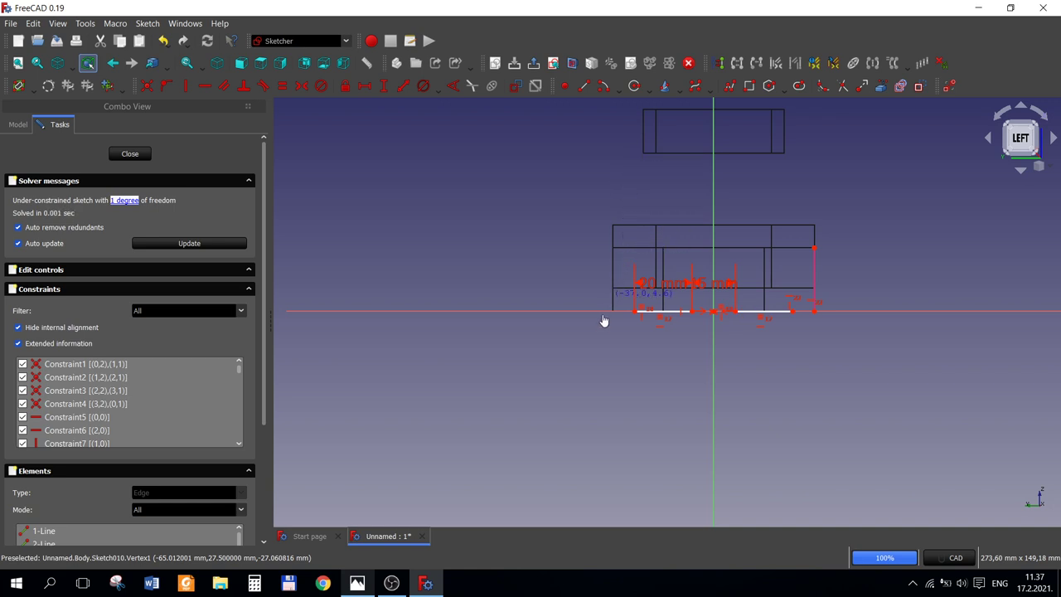
{"action": "scroll", "coordinate": [788, 323], "scroll_direction": "down", "scroll_amount": 4}
{"action": "scroll", "coordinate": [820, 302], "scroll_direction": "up", "scroll_amount": 2}
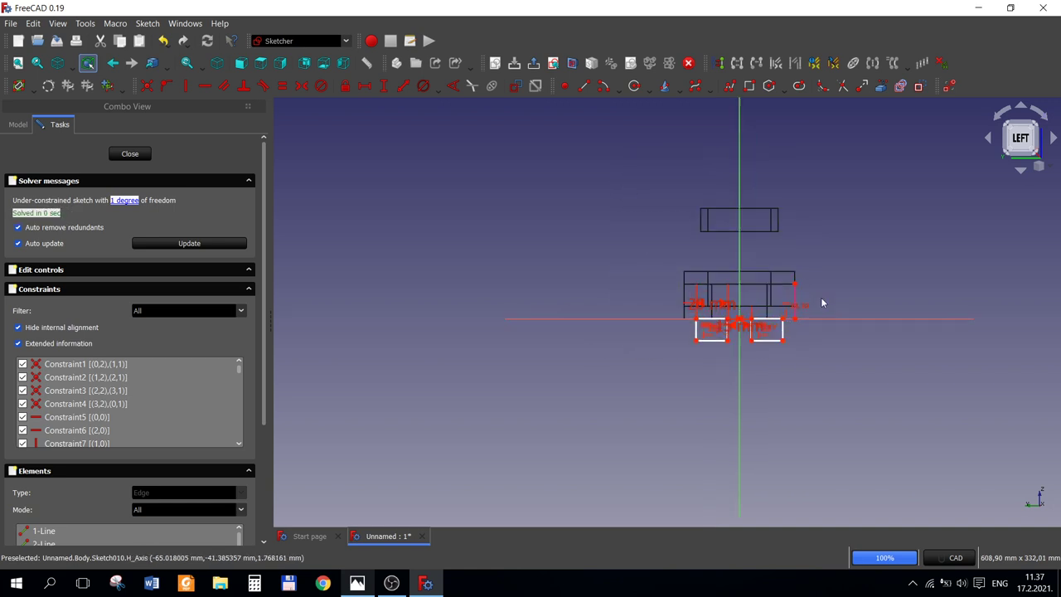
{"action": "scroll", "coordinate": [822, 301], "scroll_direction": "up", "scroll_amount": 2}
{"action": "scroll", "coordinate": [808, 335], "scroll_direction": "up", "scroll_amount": 2}
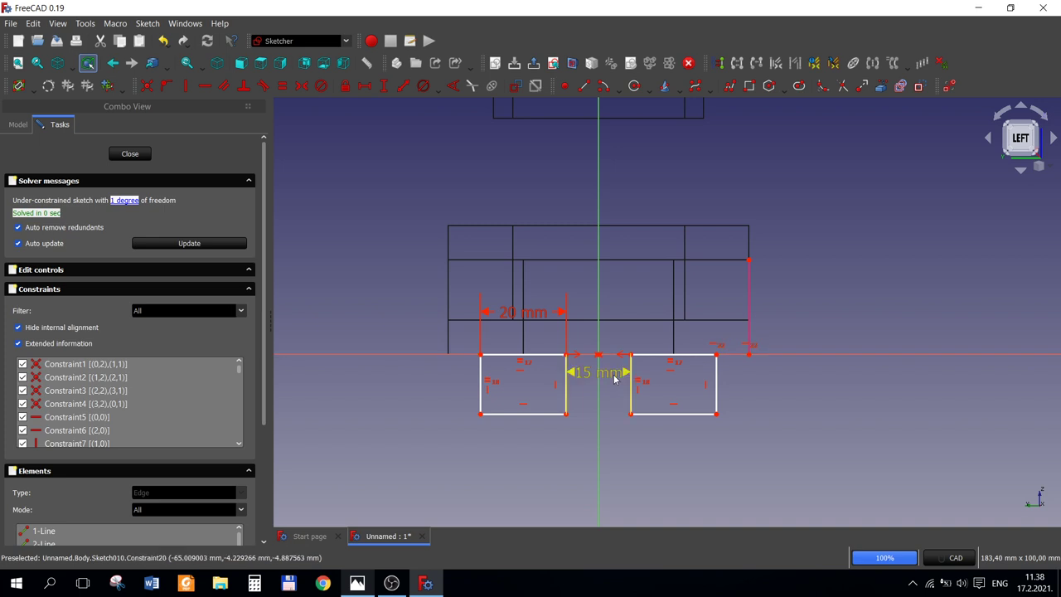
{"action": "left_click_drag", "start_coordinate": [613, 381], "coordinate": [613, 480]}
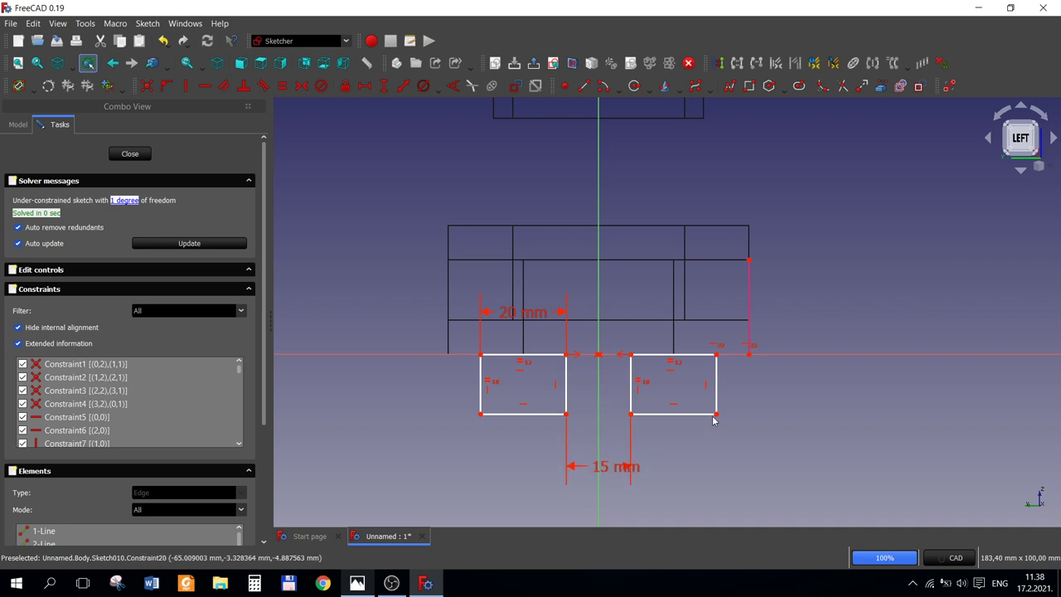
{"action": "mouse_move", "coordinate": [716, 402]}
{"action": "left_mouse_down"}
{"action": "mouse_move", "coordinate": [718, 325]}
{"action": "mouse_move", "coordinate": [720, 412]}
{"action": "left_mouse_up"}
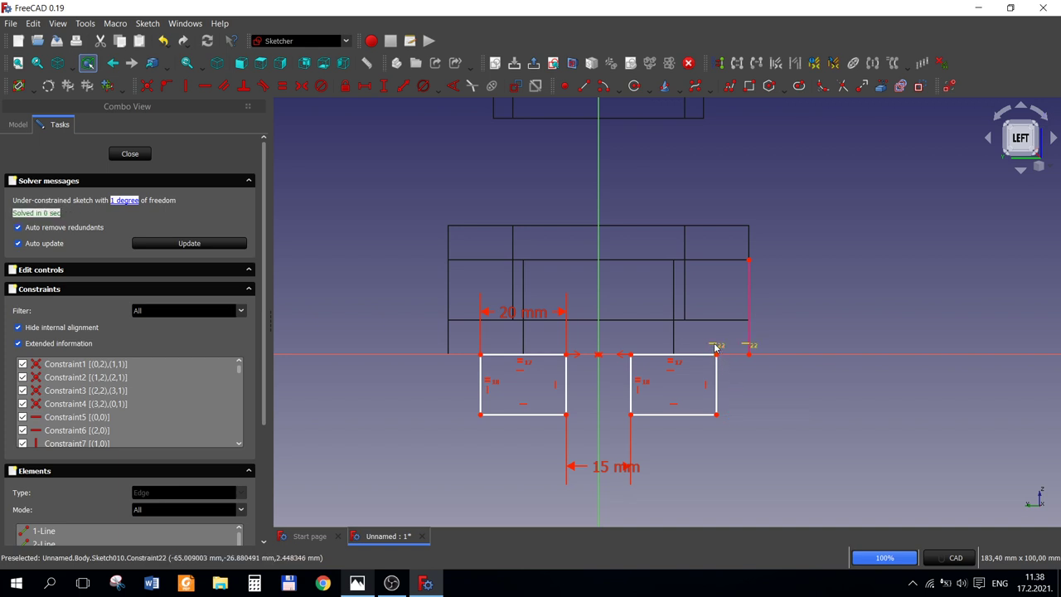
Step: Delete Constraint22 and give the right slot a 15 mm vertical height constraint
{"action": "left_click", "coordinate": [740, 342]}
{"action": "key", "text": "Delete"}
{"action": "left_click_drag", "start_coordinate": [716, 354], "coordinate": [720, 310]}
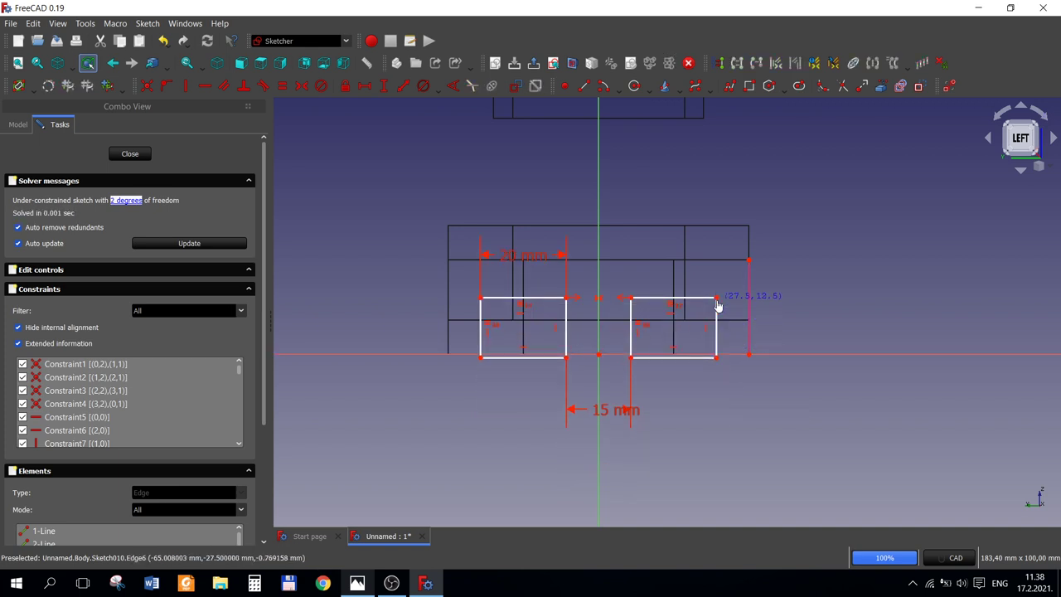
{"action": "left_click", "coordinate": [383, 86]}
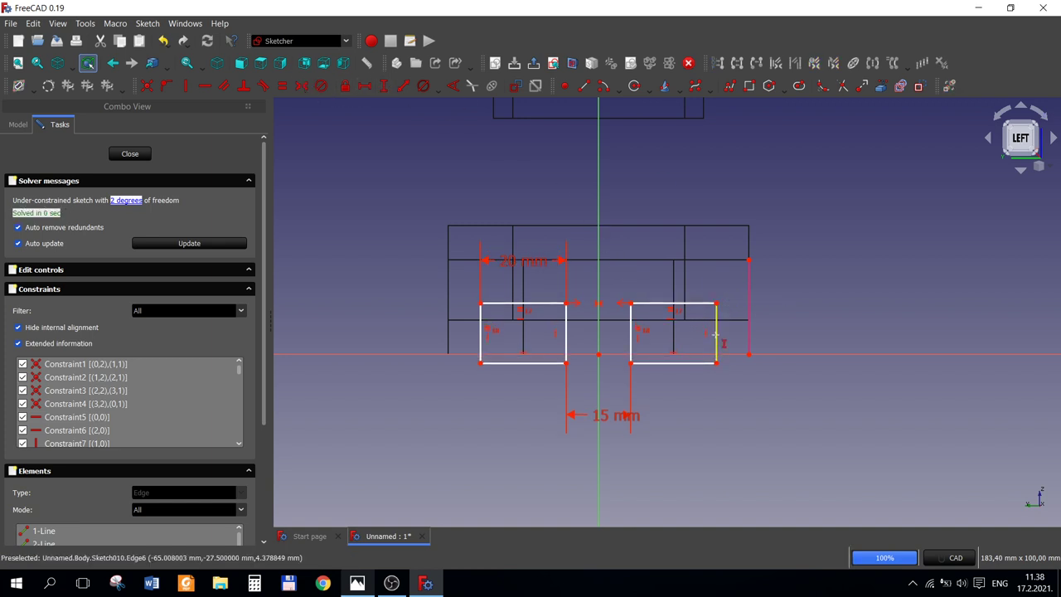
{"action": "left_click", "coordinate": [716, 340]}
{"action": "type", "text": "15"}
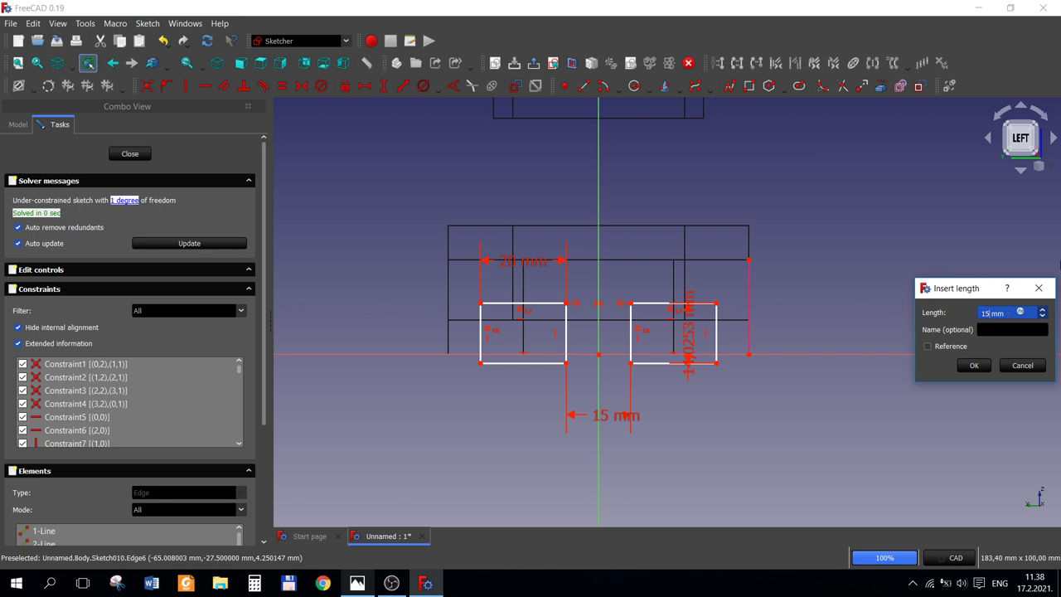
{"action": "key", "text": "Return"}
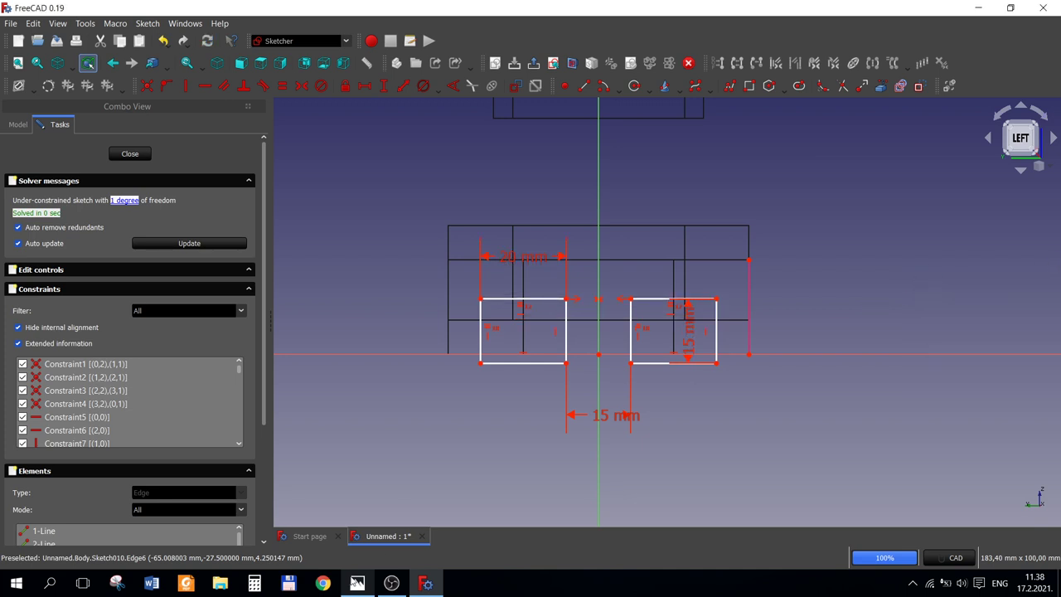
Step: Check the reference drawing, then constrain the right slot's bottom-right corner to the face's right edge
{"action": "left_click", "coordinate": [363, 584]}
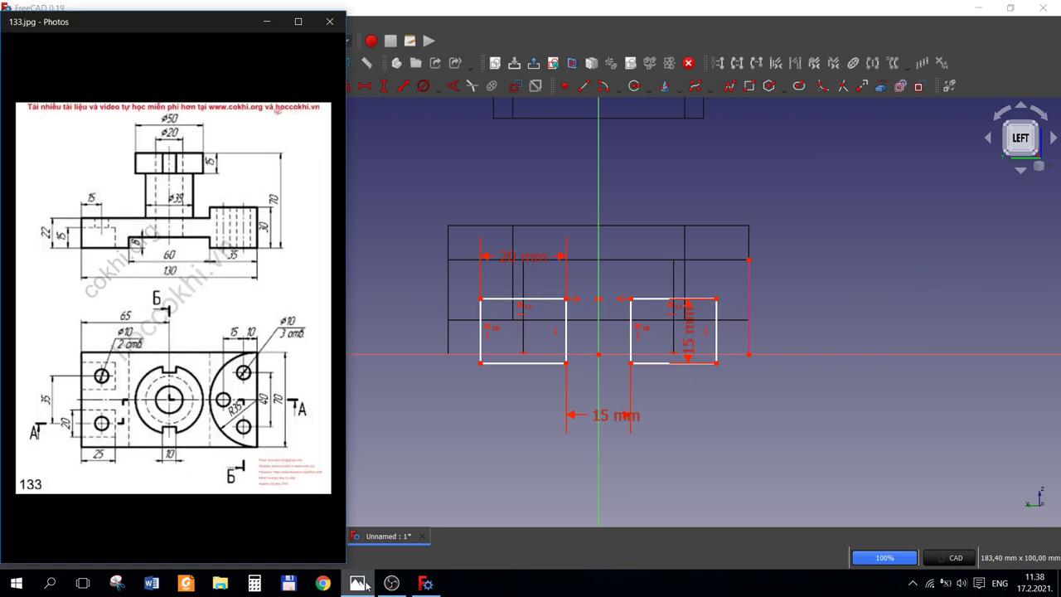
{"action": "left_click", "coordinate": [433, 465]}
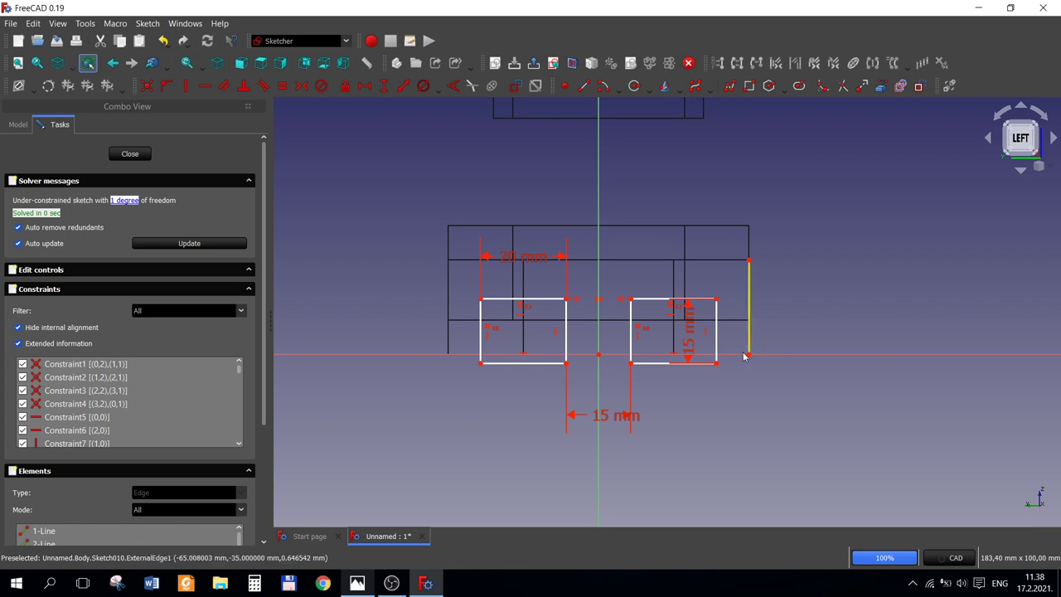
{"action": "left_click", "coordinate": [716, 362]}
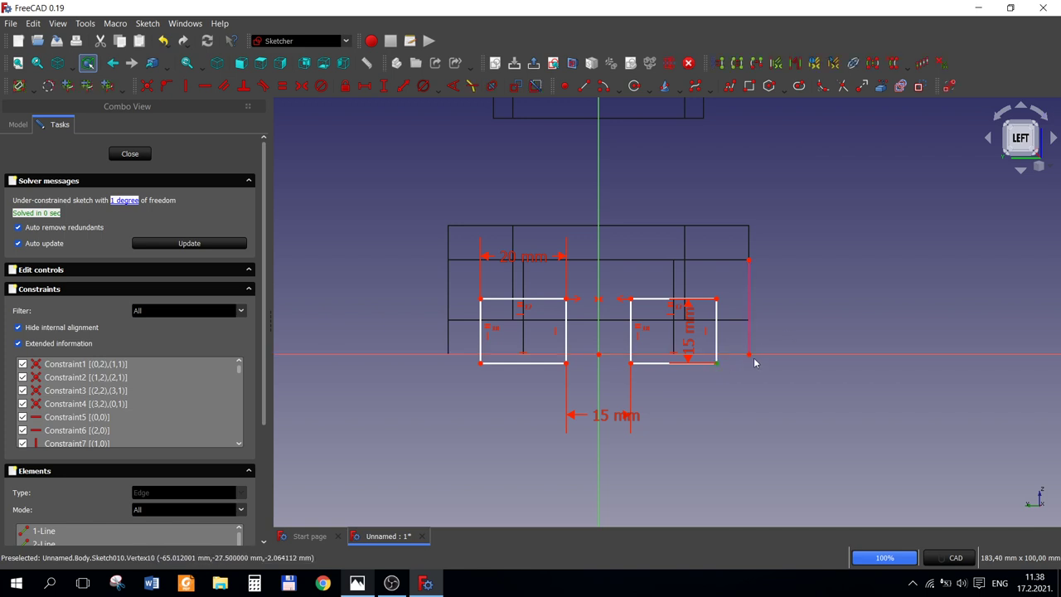
{"action": "left_click", "coordinate": [749, 354]}
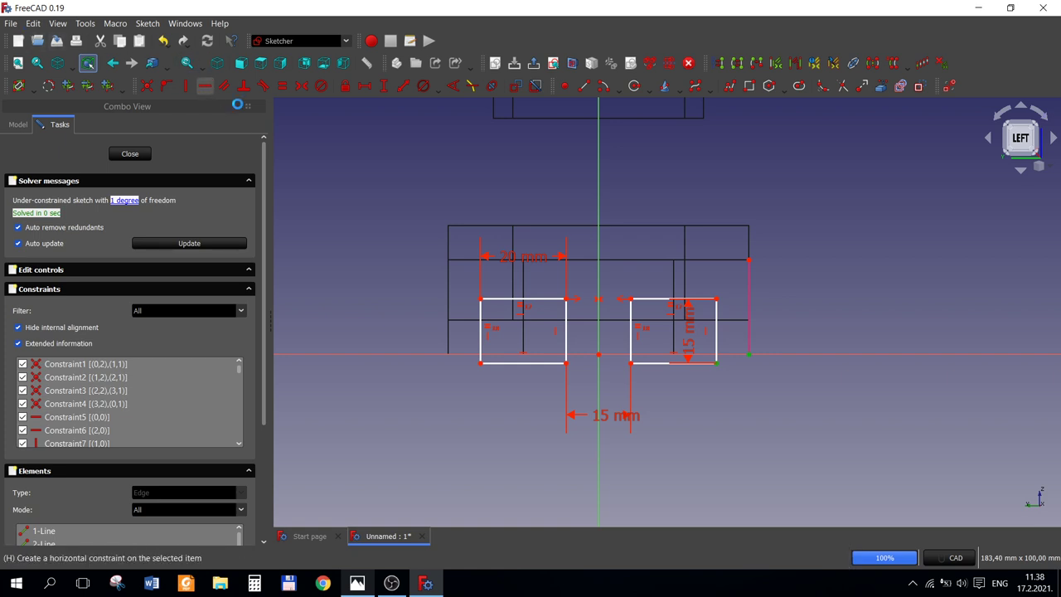
Step: Close Sketch010 and set the Draw Style back to As is
{"action": "left_click", "coordinate": [129, 156]}
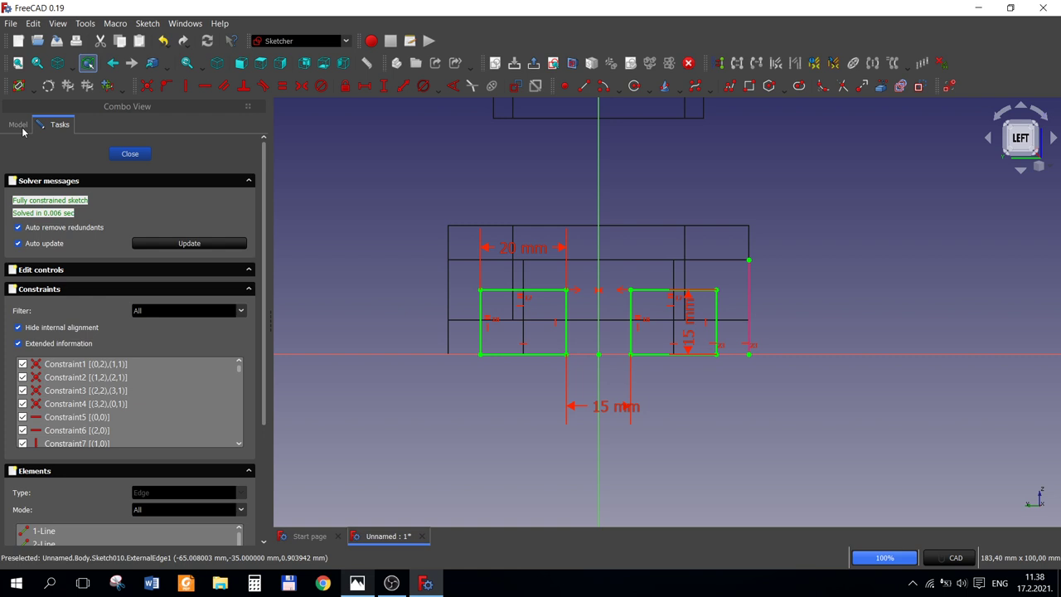
{"action": "key", "text": "Escape"}
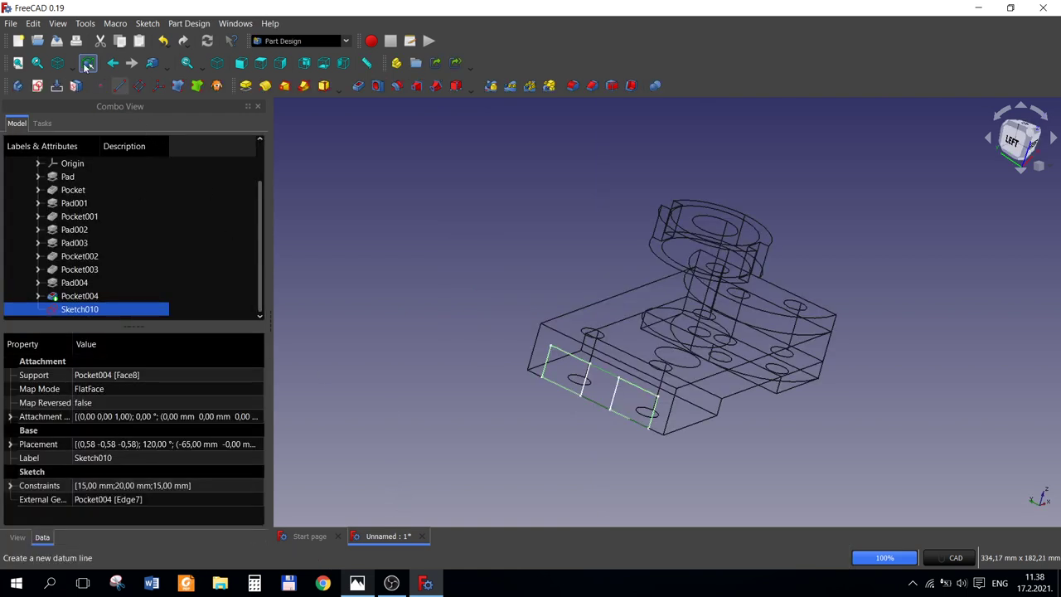
{"action": "left_click", "coordinate": [71, 64]}
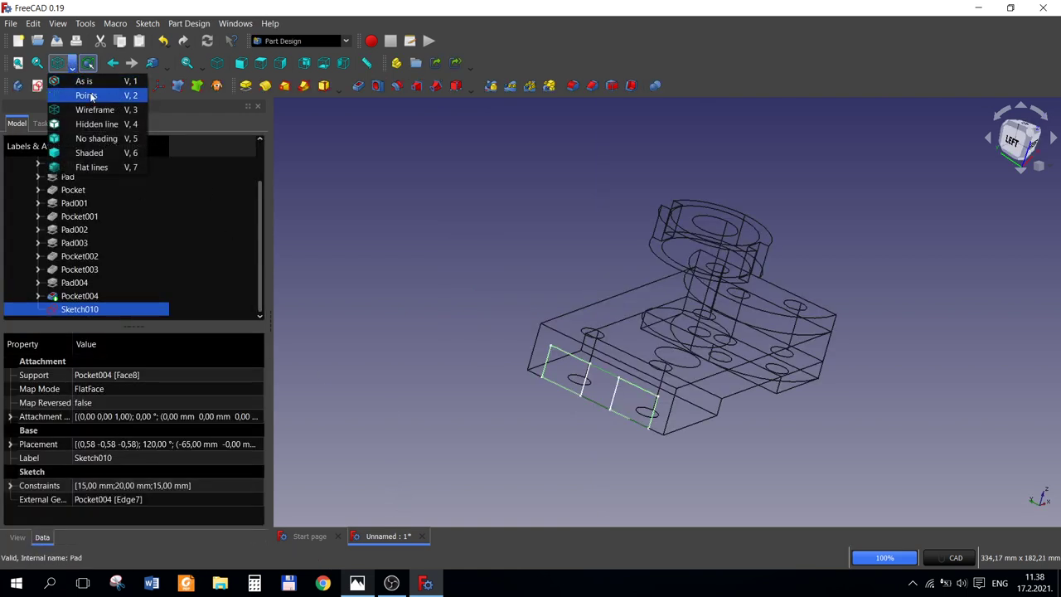
{"action": "left_click", "coordinate": [90, 80]}
Step: Glance at the reference drawing and select Sketch010 in the Model tree
{"action": "left_click", "coordinate": [449, 447]}
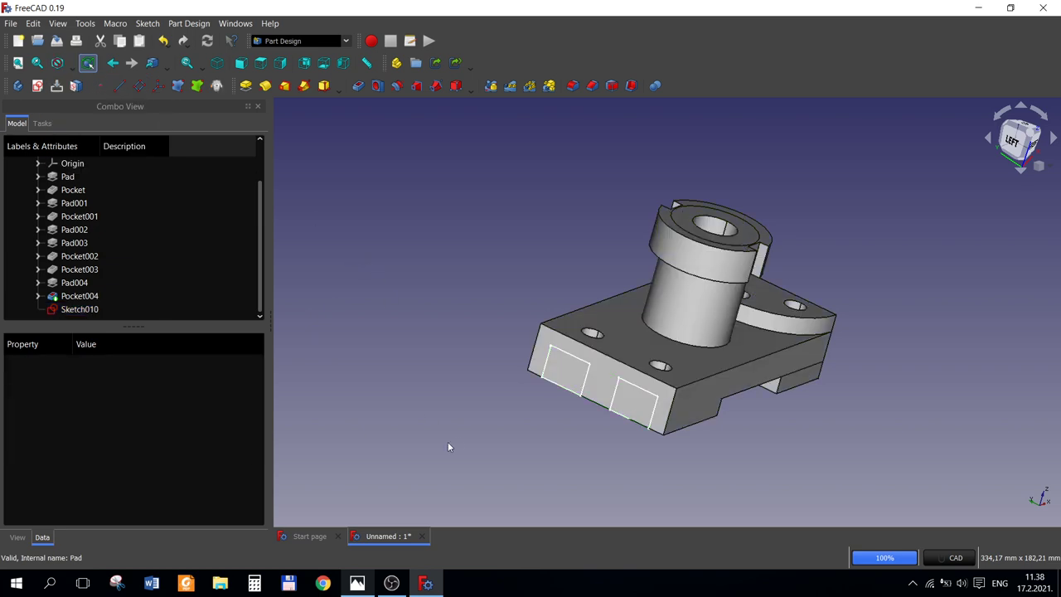
{"action": "left_click", "coordinate": [357, 583]}
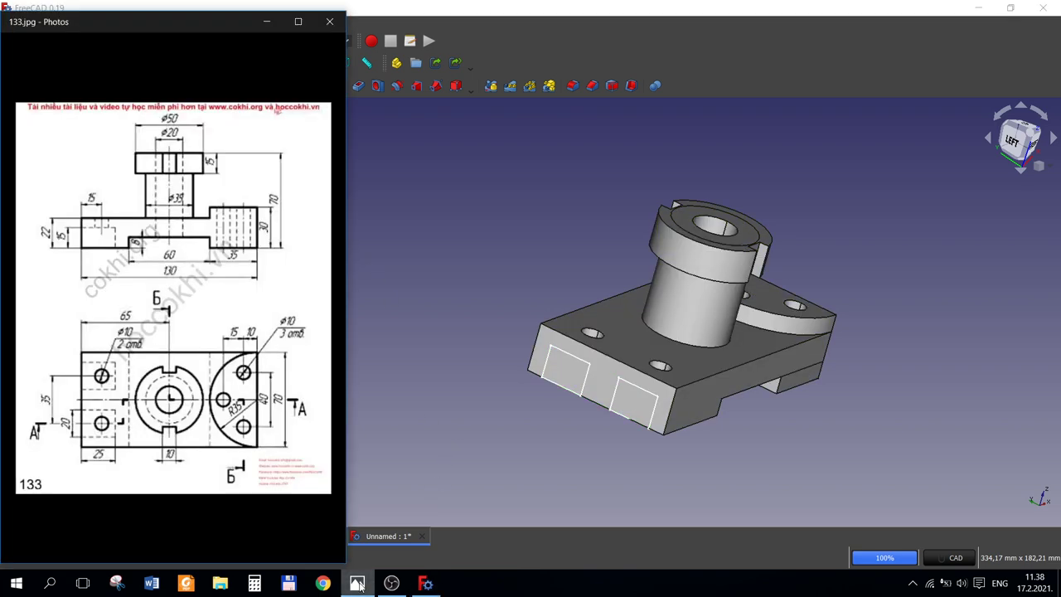
{"action": "left_click", "coordinate": [357, 583]}
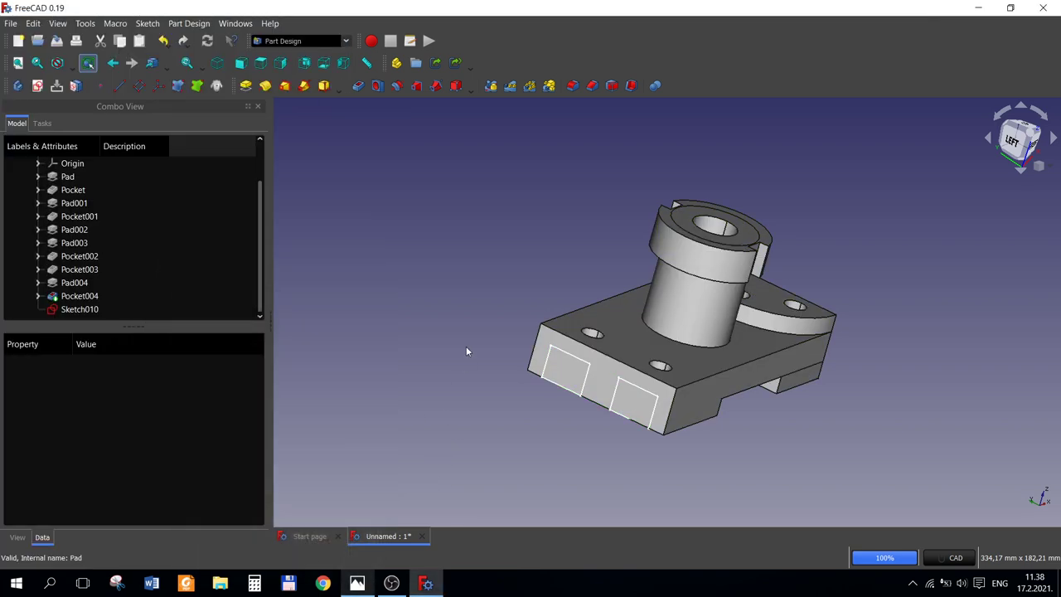
{"action": "left_click", "coordinate": [86, 312]}
{"action": "type", "text": "25"}
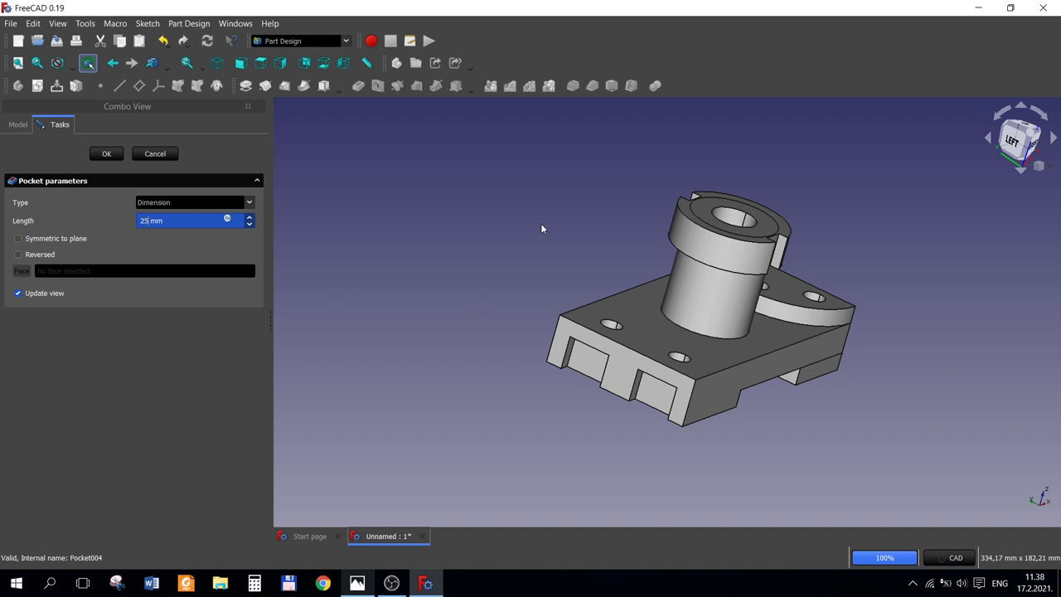
Step: Confirm the 25 mm deep pocket and orbit the model to compare the slots with the drawing
{"action": "key", "text": "Return"}
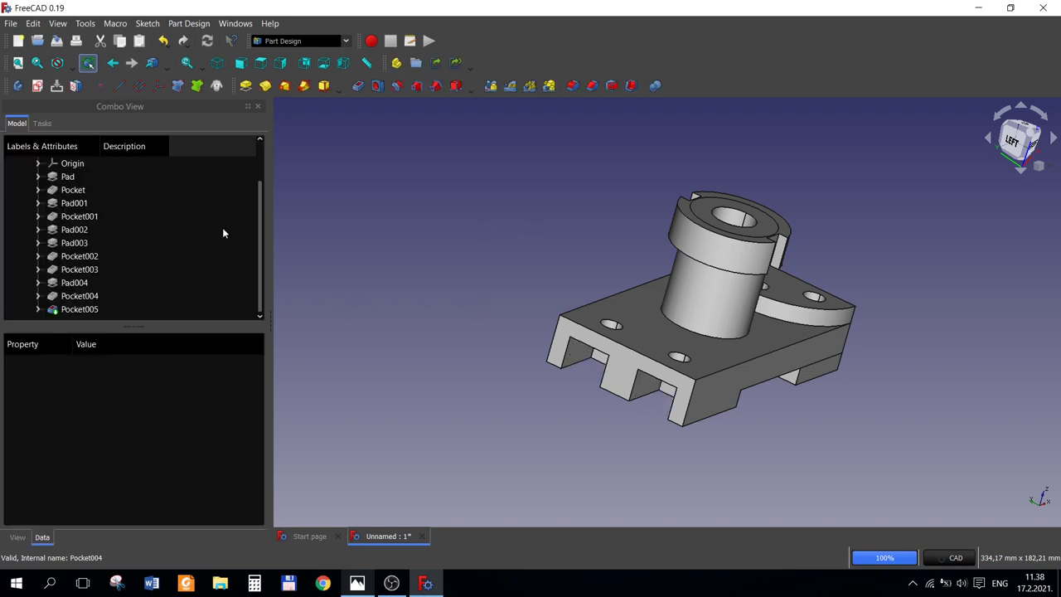
{"action": "scroll", "coordinate": [536, 379], "scroll_direction": "down", "scroll_amount": 2}
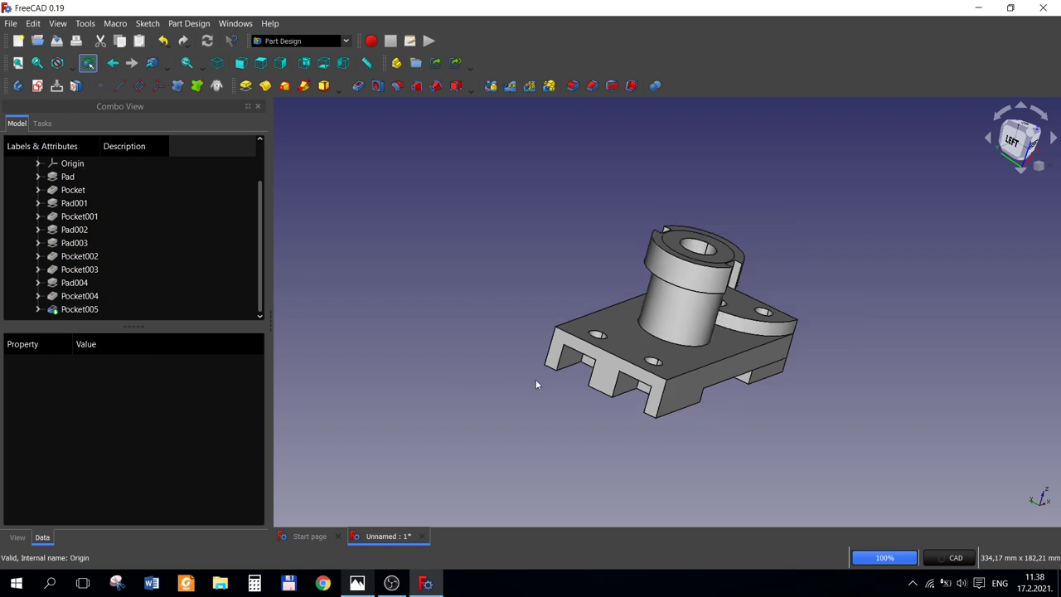
{"action": "mouse_move", "coordinate": [786, 390]}
{"action": "middle_mouse_down"}
{"action": "mouse_move", "coordinate": [730, 327]}
{"action": "mouse_move", "coordinate": [528, 396]}
{"action": "mouse_move", "coordinate": [563, 367]}
{"action": "mouse_move", "coordinate": [644, 360]}
{"action": "mouse_move", "coordinate": [613, 414]}
{"action": "mouse_move", "coordinate": [589, 402]}
{"action": "mouse_move", "coordinate": [570, 342]}
{"action": "mouse_move", "coordinate": [571, 435]}
{"action": "mouse_move", "coordinate": [617, 400]}
{"action": "middle_mouse_up"}
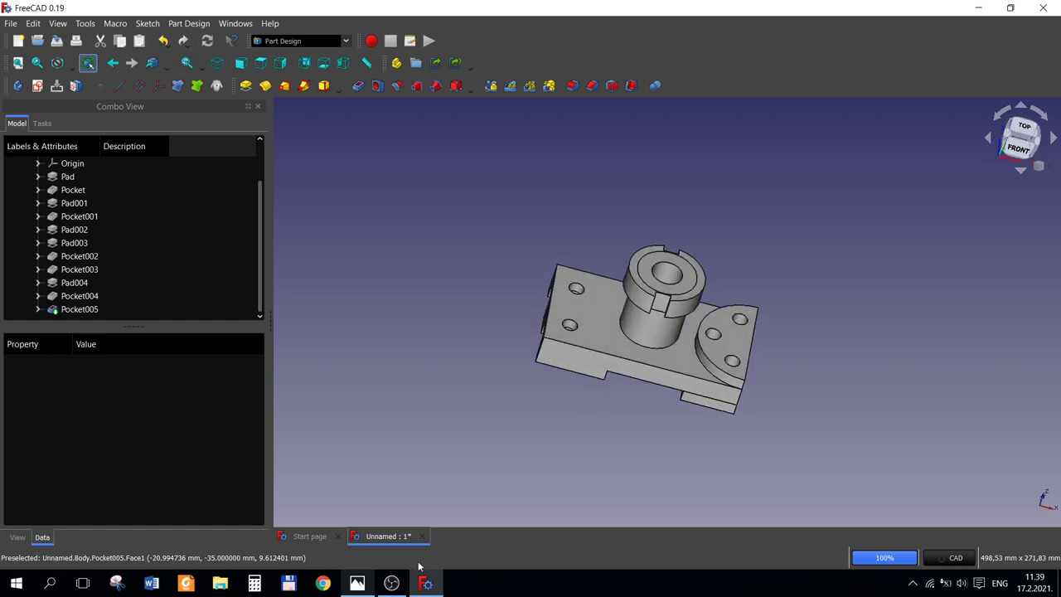
{"action": "left_click", "coordinate": [369, 583]}
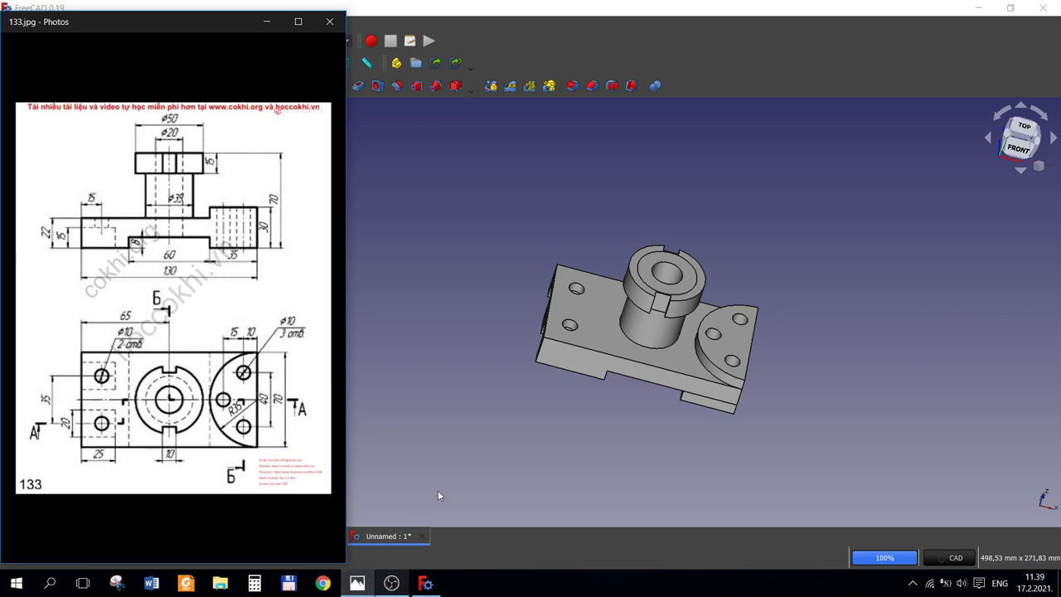
{"action": "left_click", "coordinate": [520, 419]}
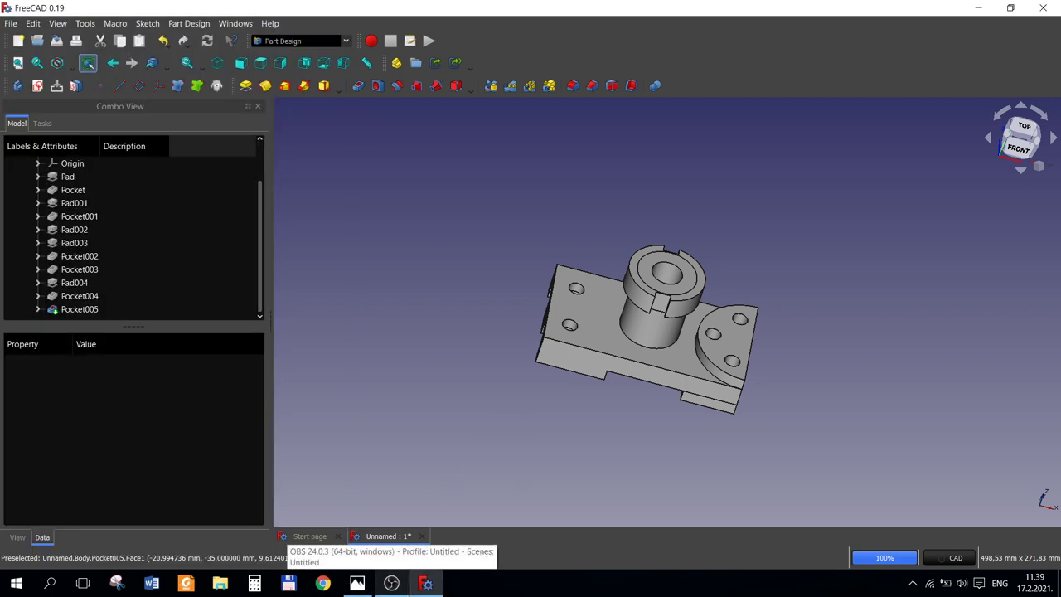